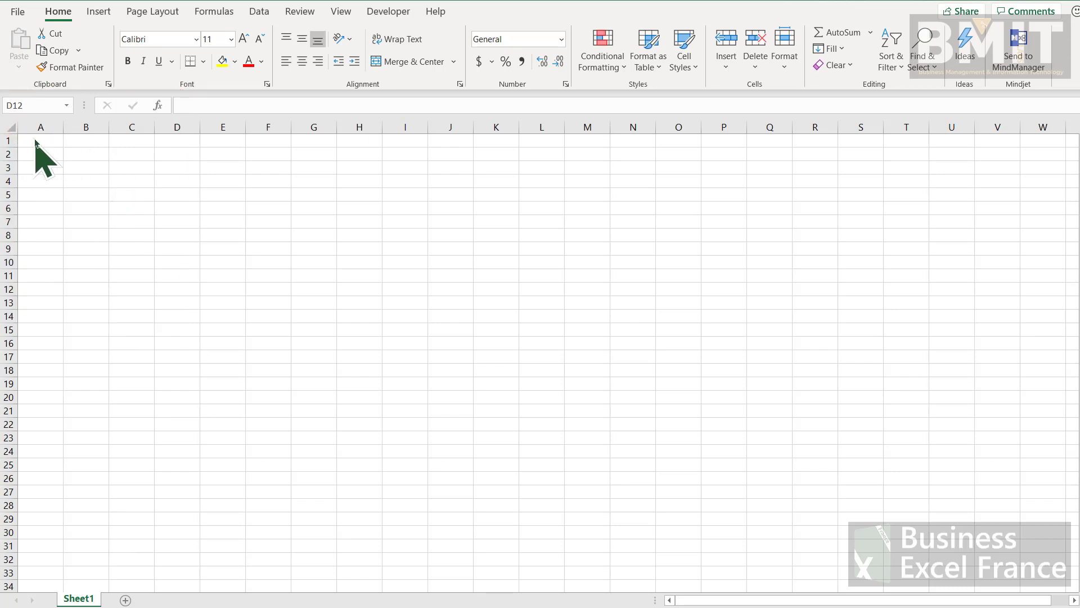
# Enter the labels combo, mois and annees in cells A3 to A5.
pyautogui.click(48, 165)
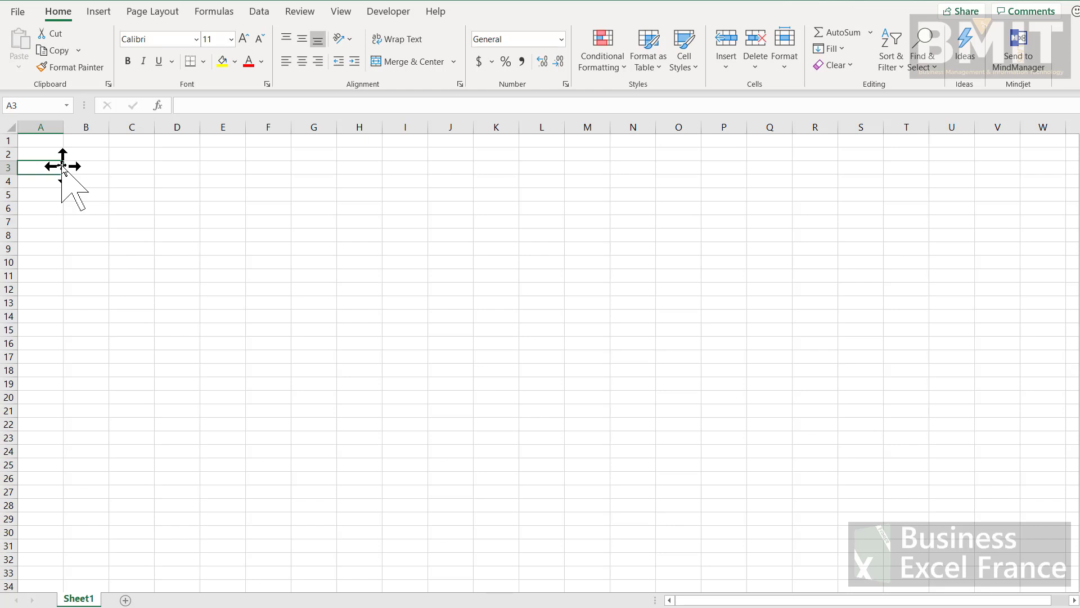
pyautogui.write('combo')
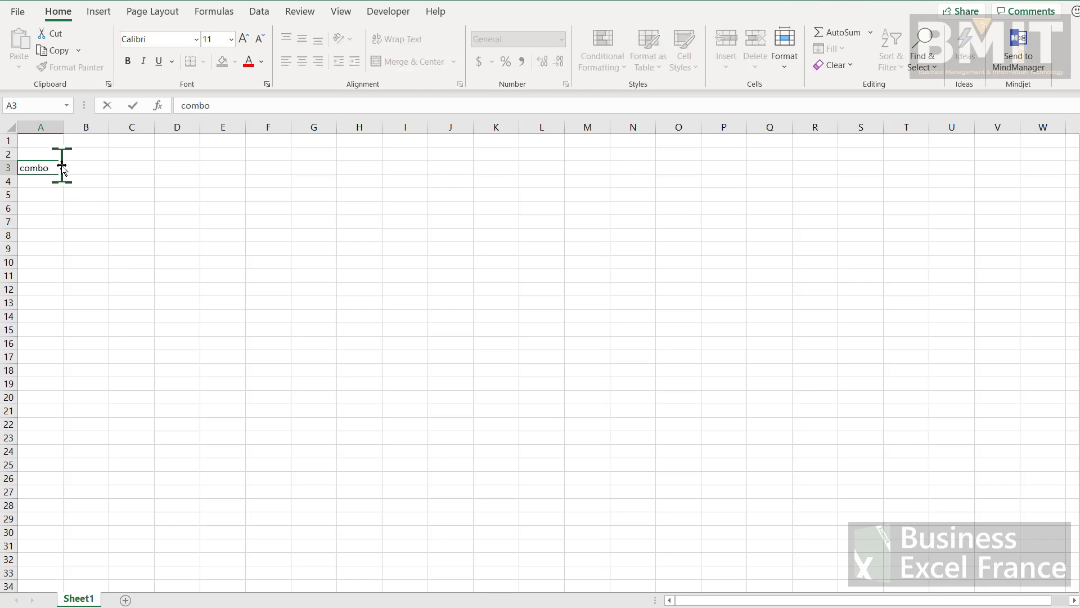
pyautogui.press('Return')
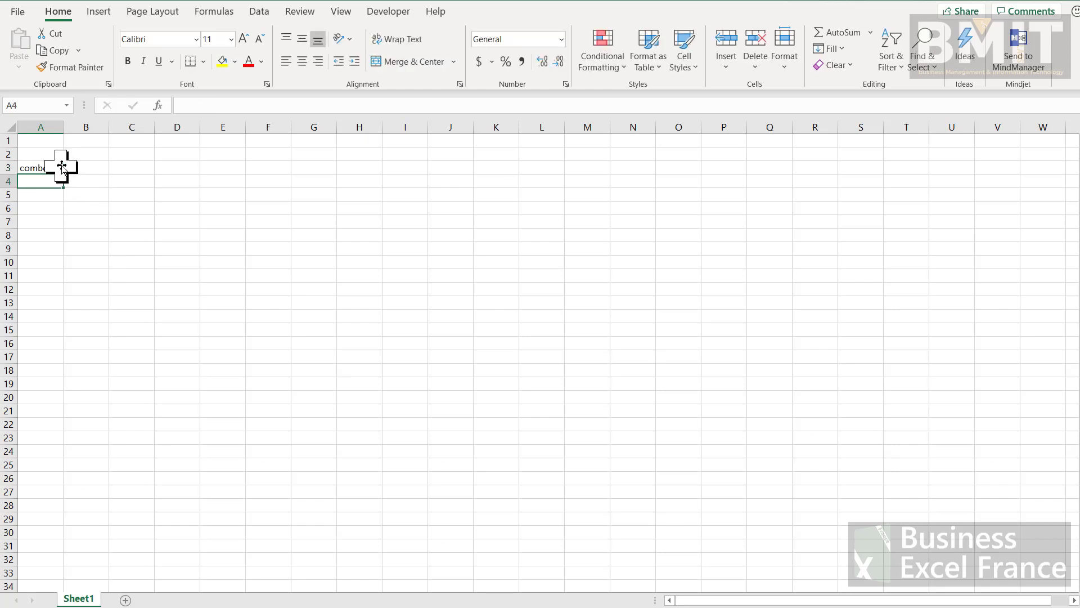
pyautogui.write('moi')
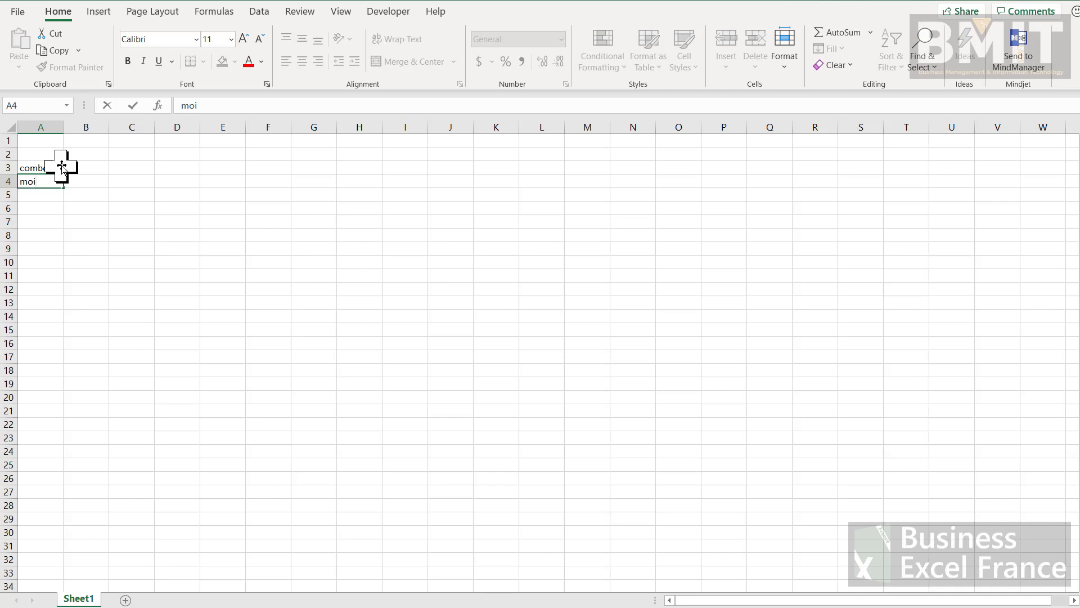
pyautogui.write('s')
pyautogui.press('Return')
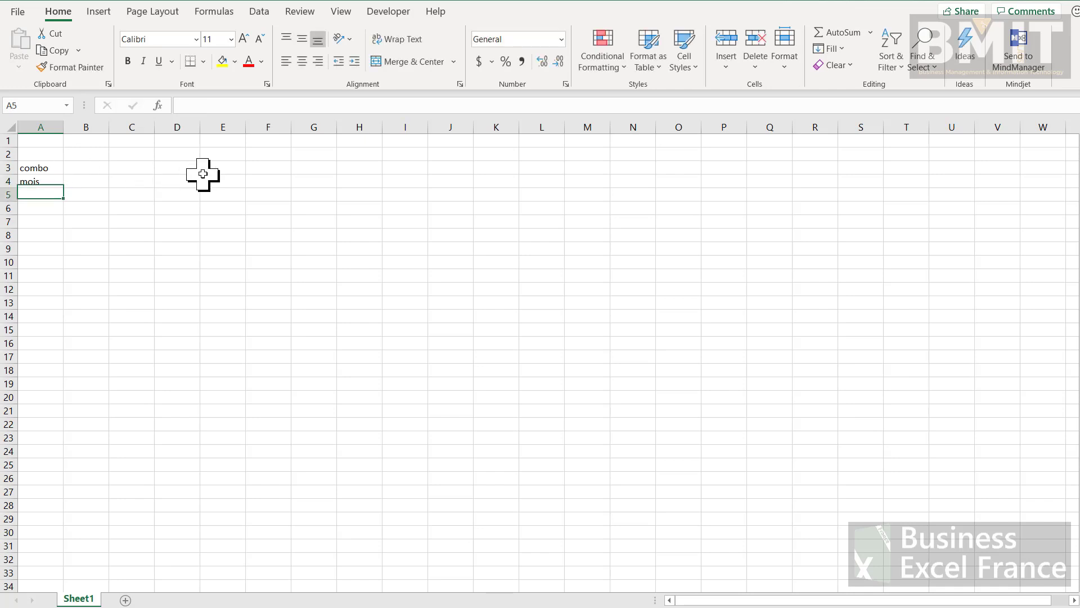
pyautogui.write('annee')
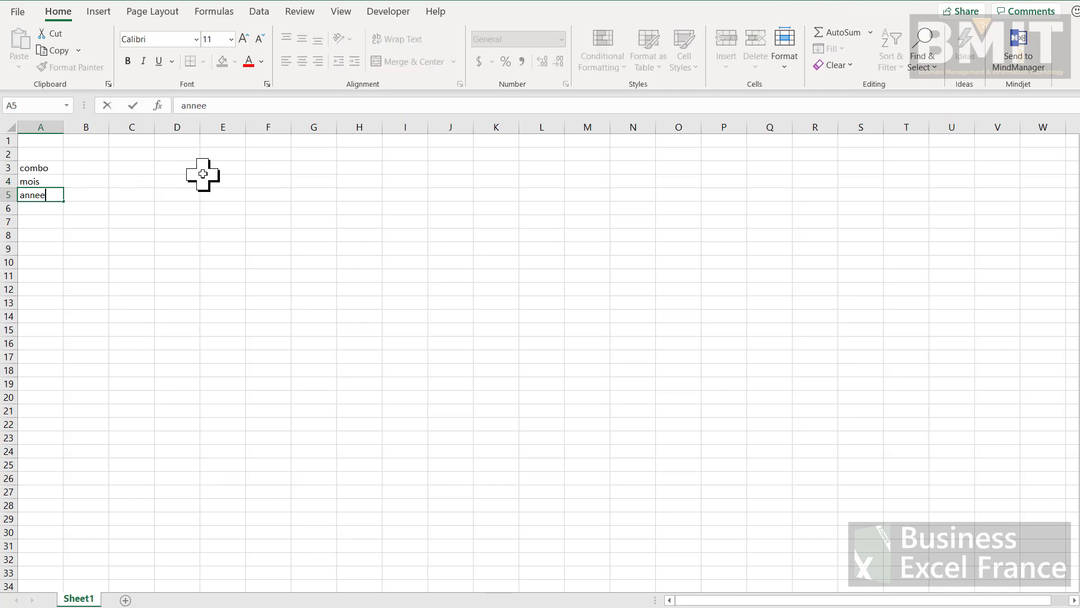
pyautogui.write('s')
pyautogui.press('Return')
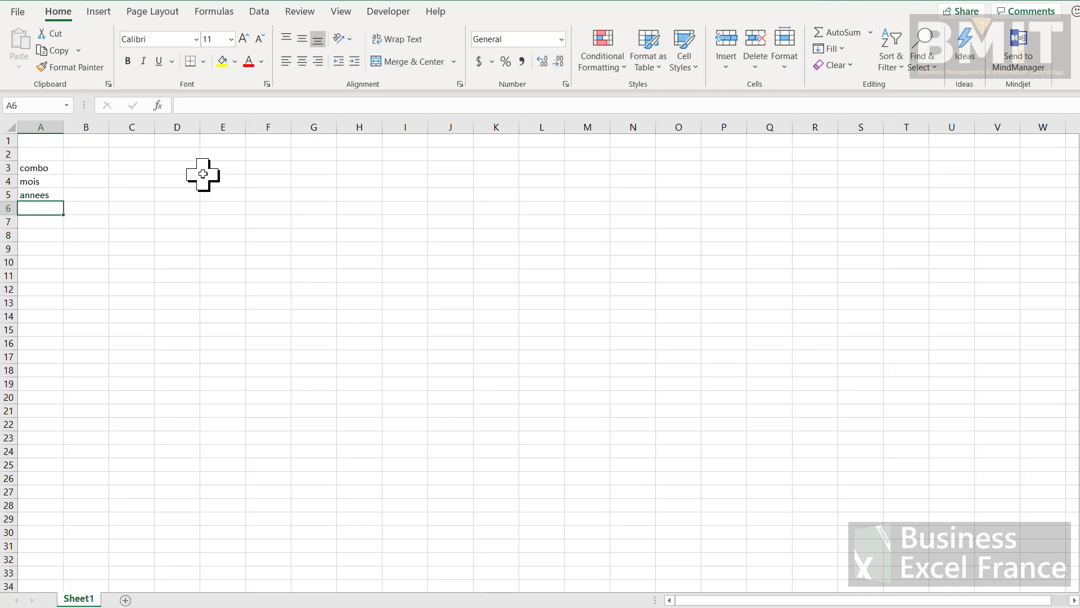
# Narrow columns B and C together to the same smaller column width.
pyautogui.moveTo(88, 129); pyautogui.dragTo(120, 138)
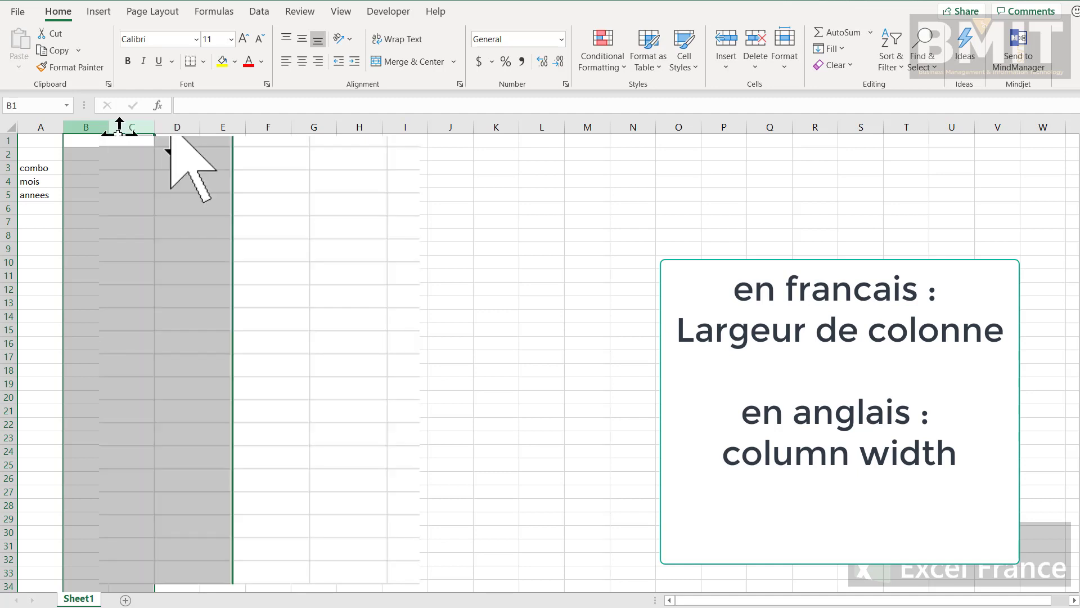
pyautogui.rightClick(148, 144)
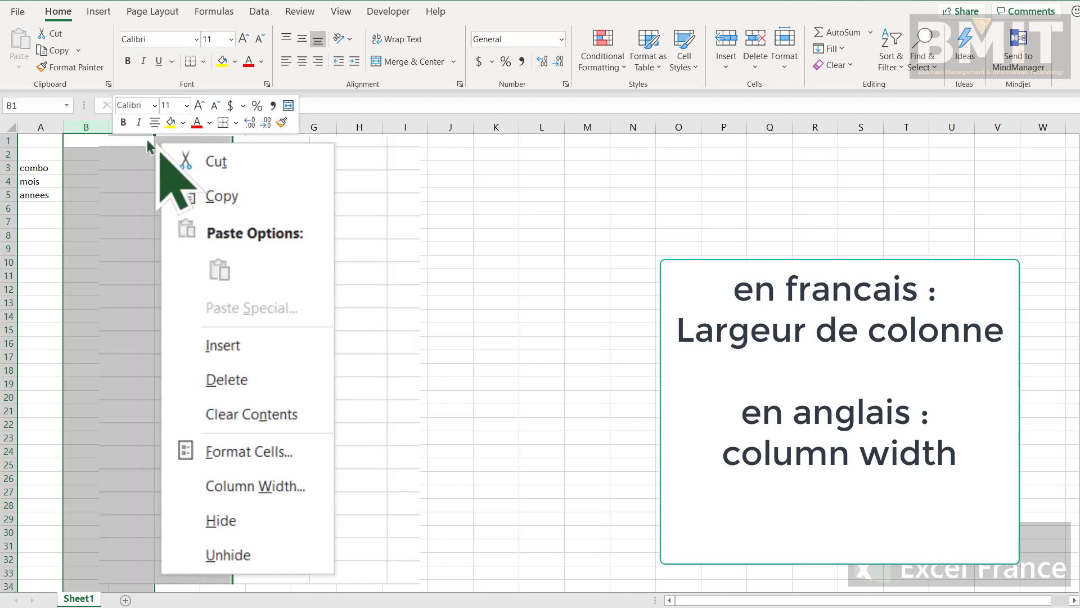
pyautogui.click(245, 486)
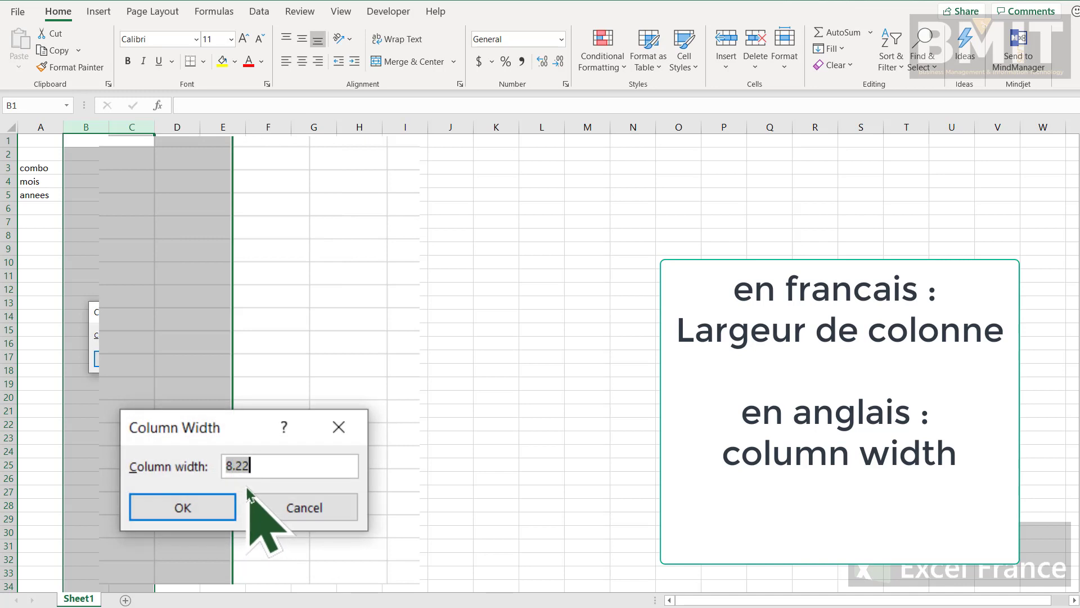
pyautogui.press('Return')
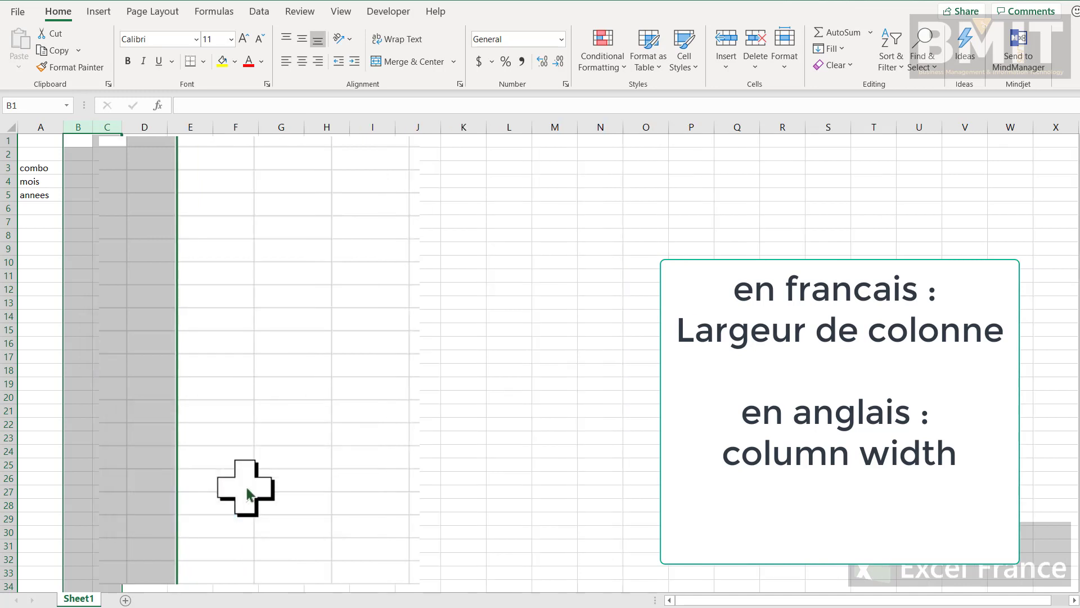
# Set the width of columns E through AH to 5.
pyautogui.click(189, 127)
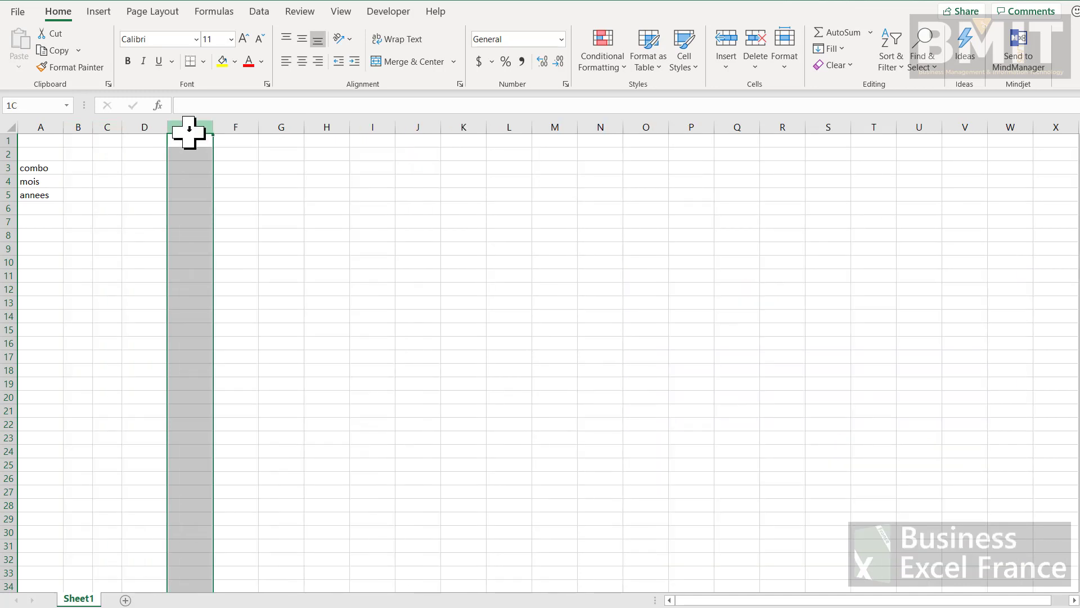
pyautogui.moveTo(189, 127); pyautogui.dragTo(636, 155)
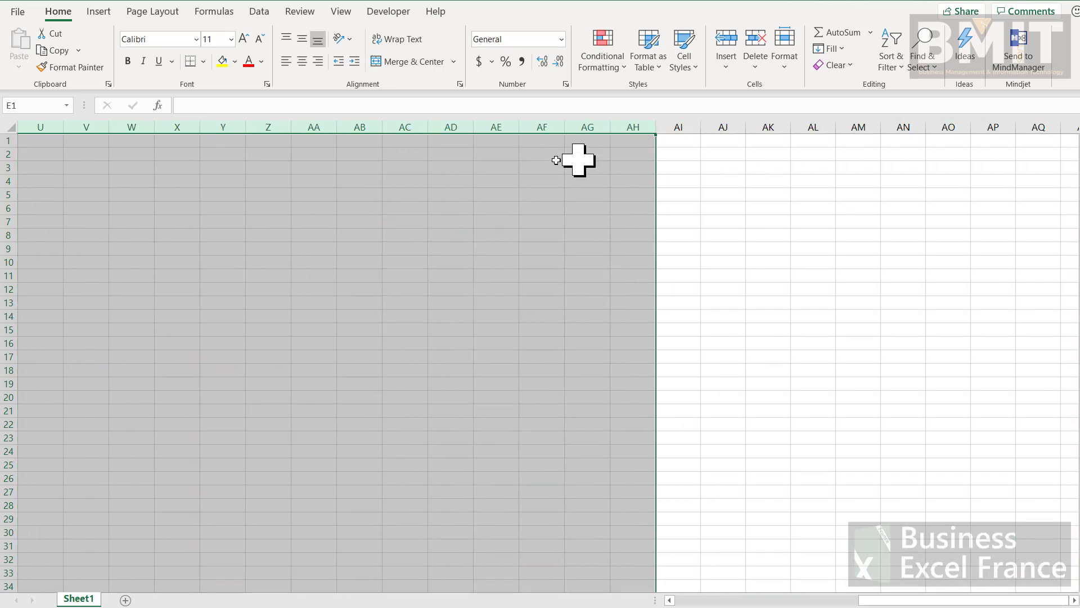
pyautogui.rightClick(384, 164)
pyautogui.click(432, 363)
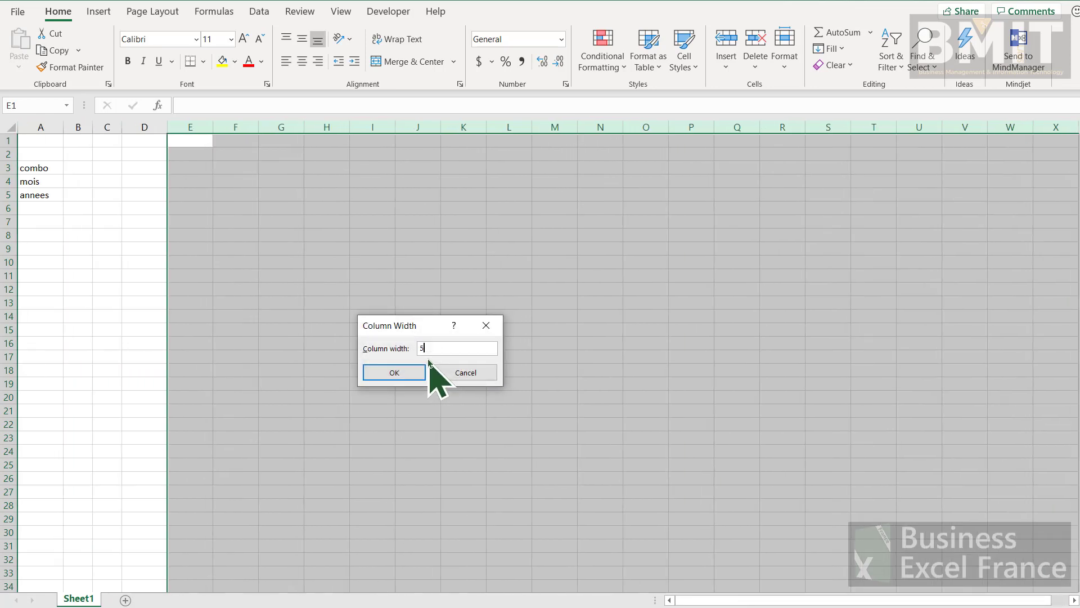
pyautogui.press('Return')
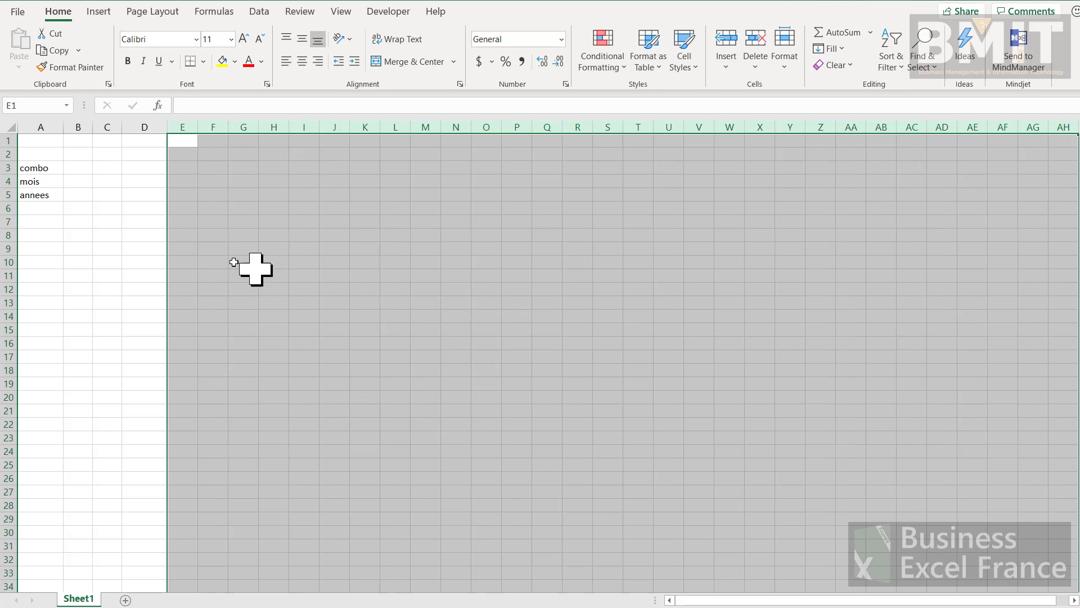
# Merge and center cells E1 through AH1 in the first row.
pyautogui.click(183, 168)
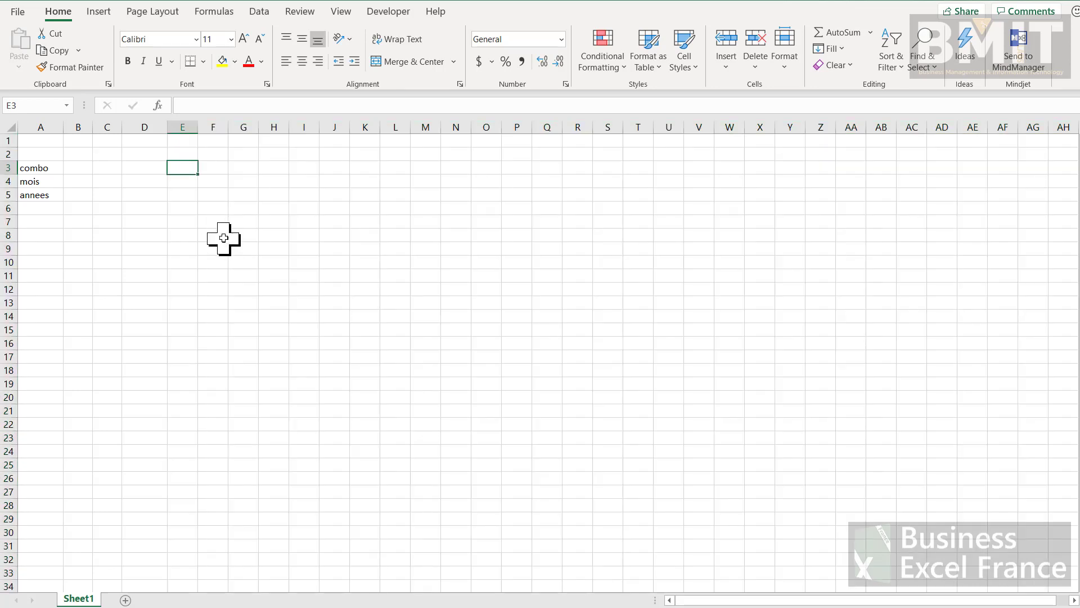
pyautogui.click(177, 141)
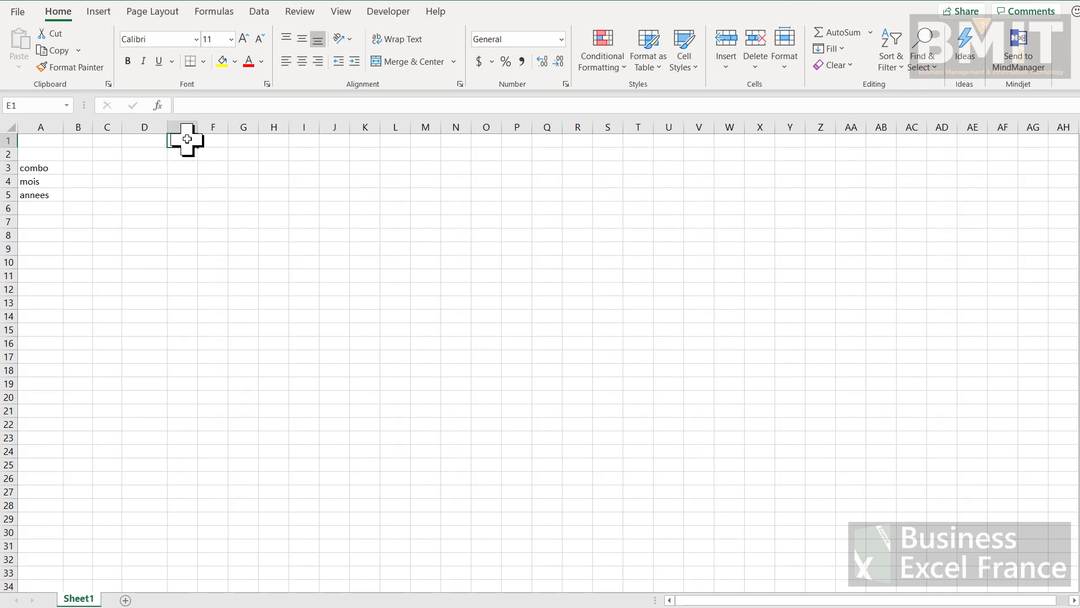
pyautogui.moveTo(189, 139); pyautogui.dragTo(1054, 132)
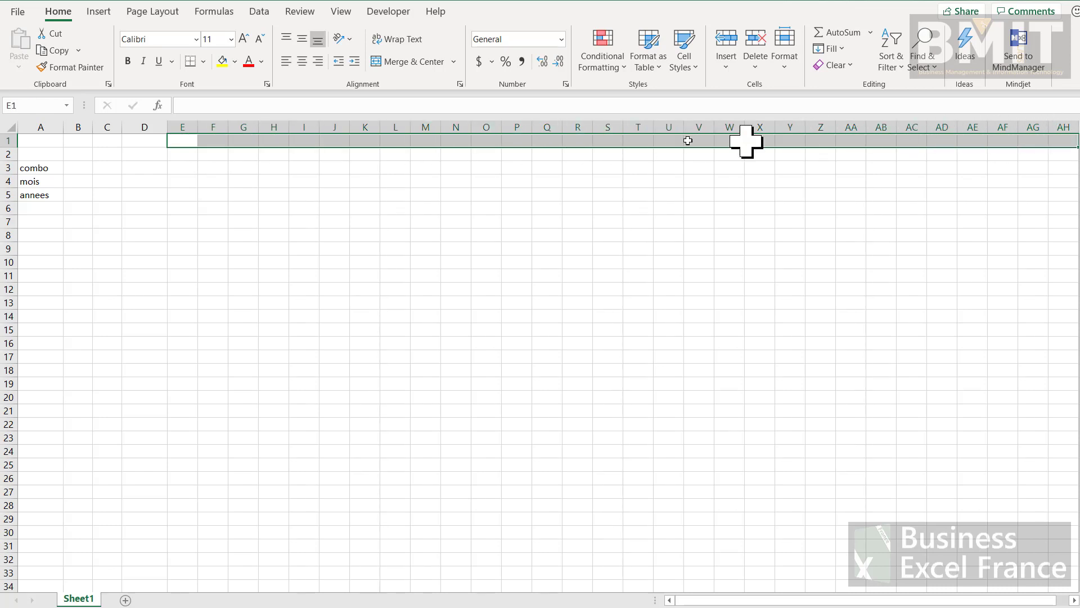
pyautogui.click(416, 63)
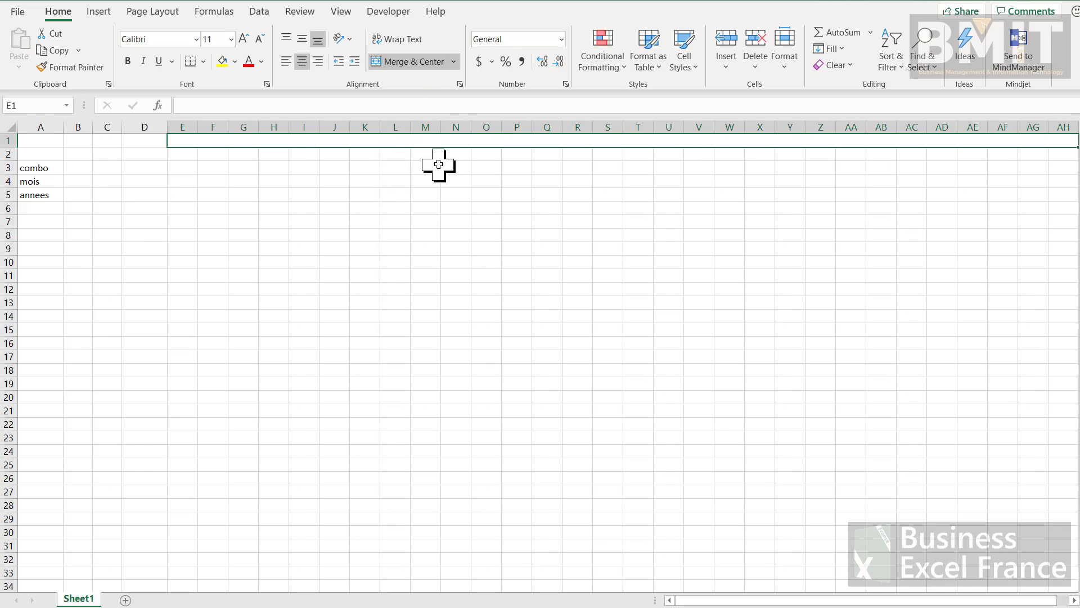
# Enter the formula =DATE(B5,B4,1) in the merged cell E1, taking the year from B5 and the month from B4.
pyautogui.write('=')
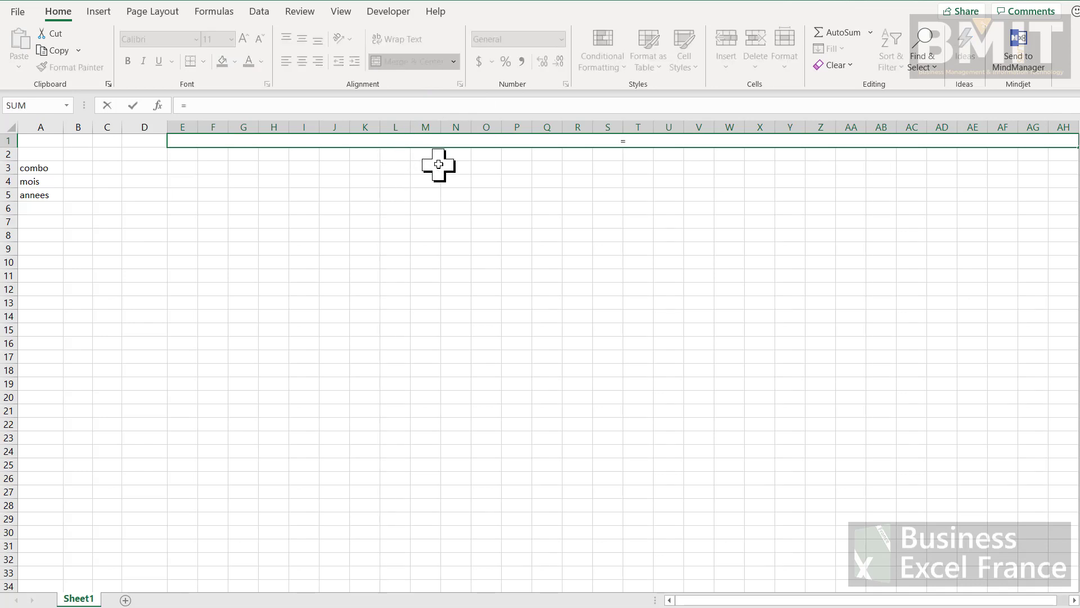
pyautogui.write('date')
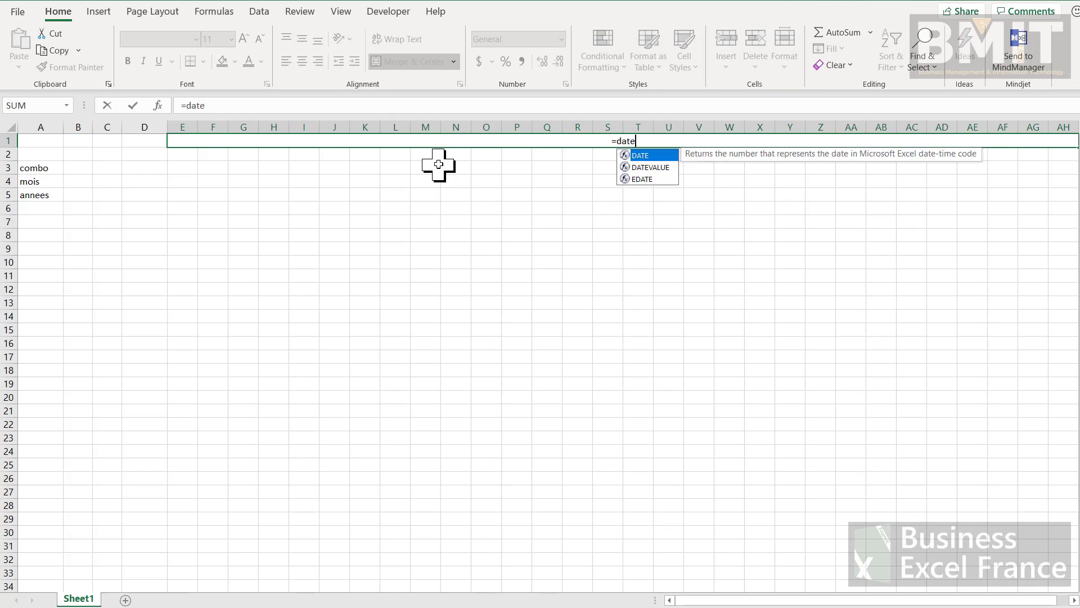
pyautogui.press('Tab')
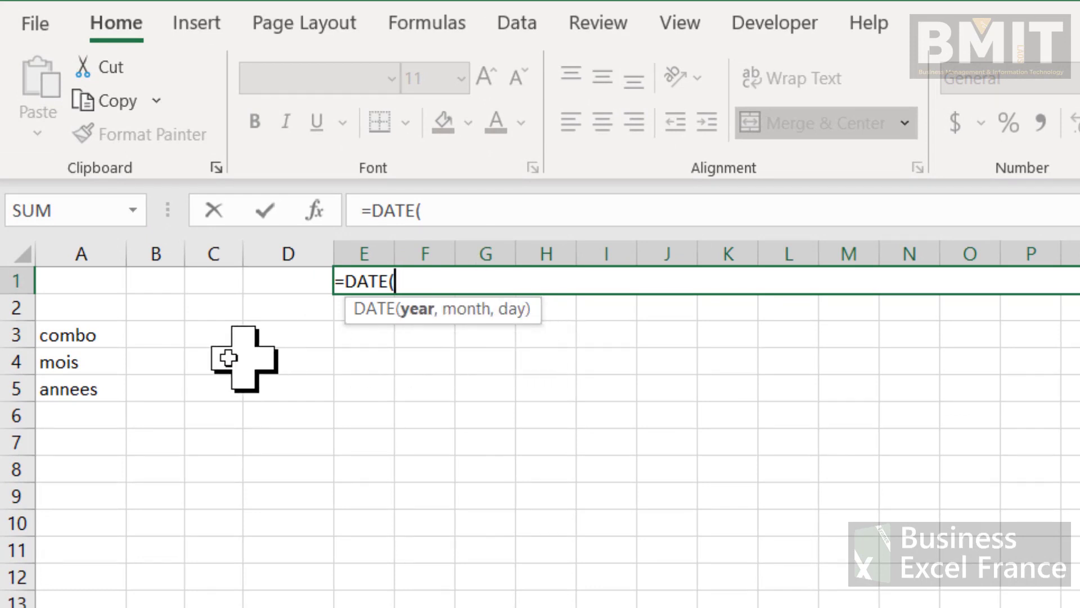
pyautogui.click(159, 388)
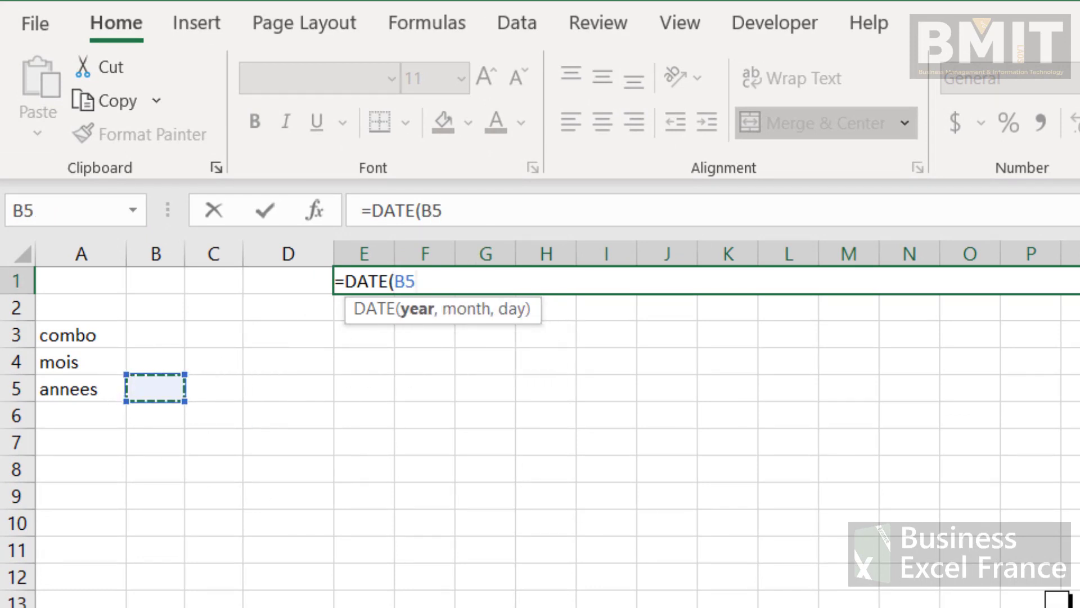
pyautogui.write(',')
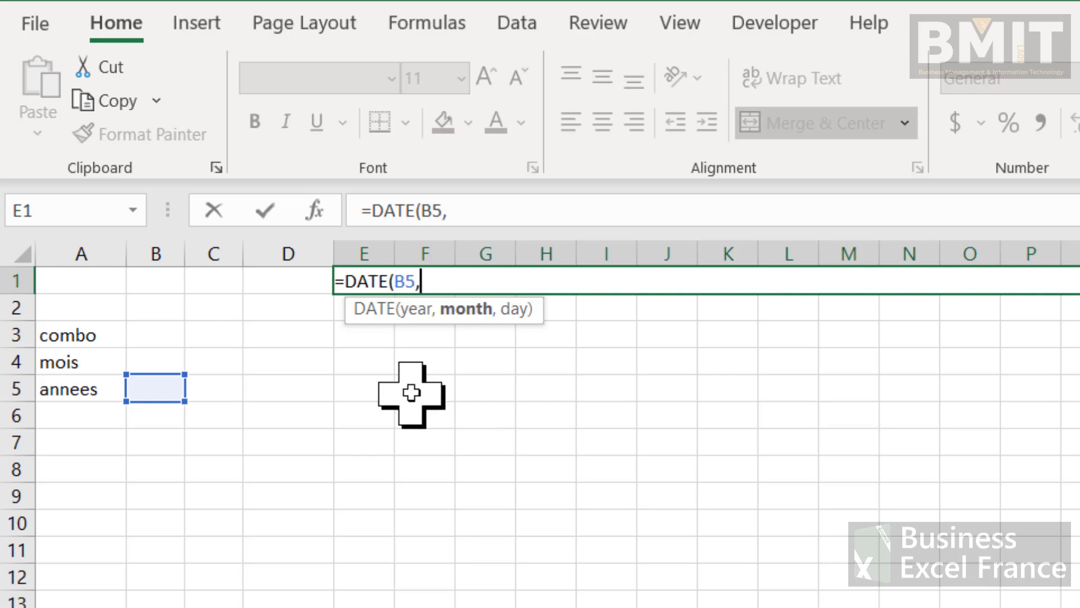
pyautogui.click(166, 359)
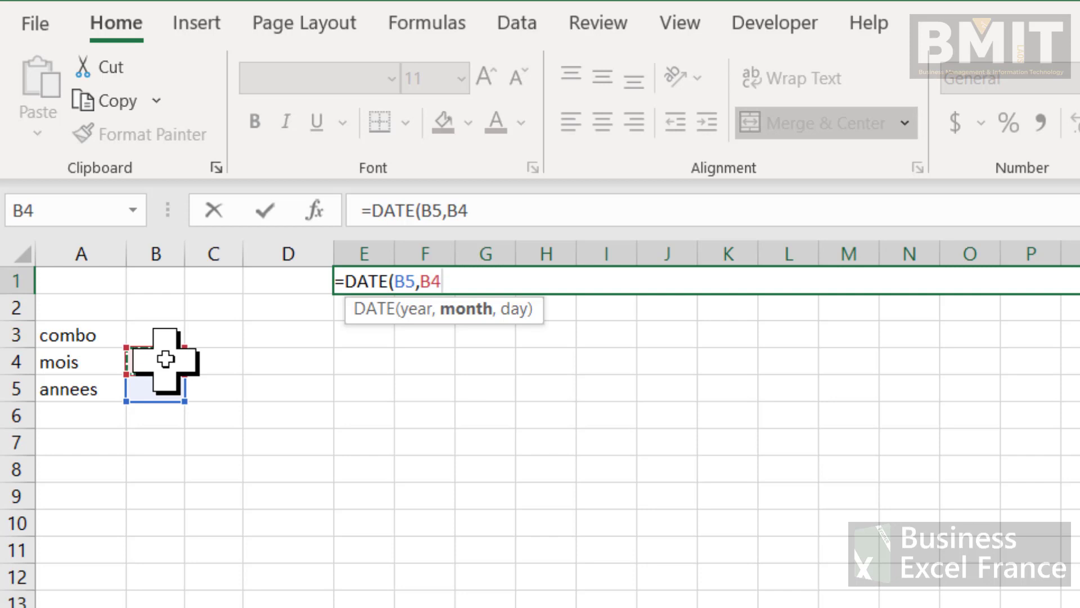
pyautogui.write(',')
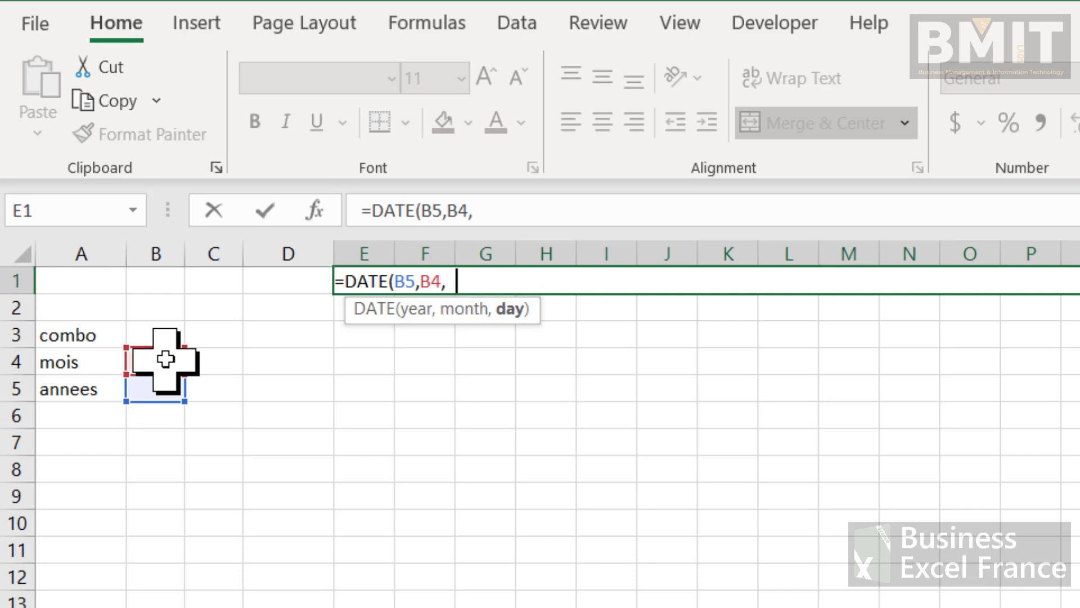
pyautogui.write('1')
pyautogui.press('Return')
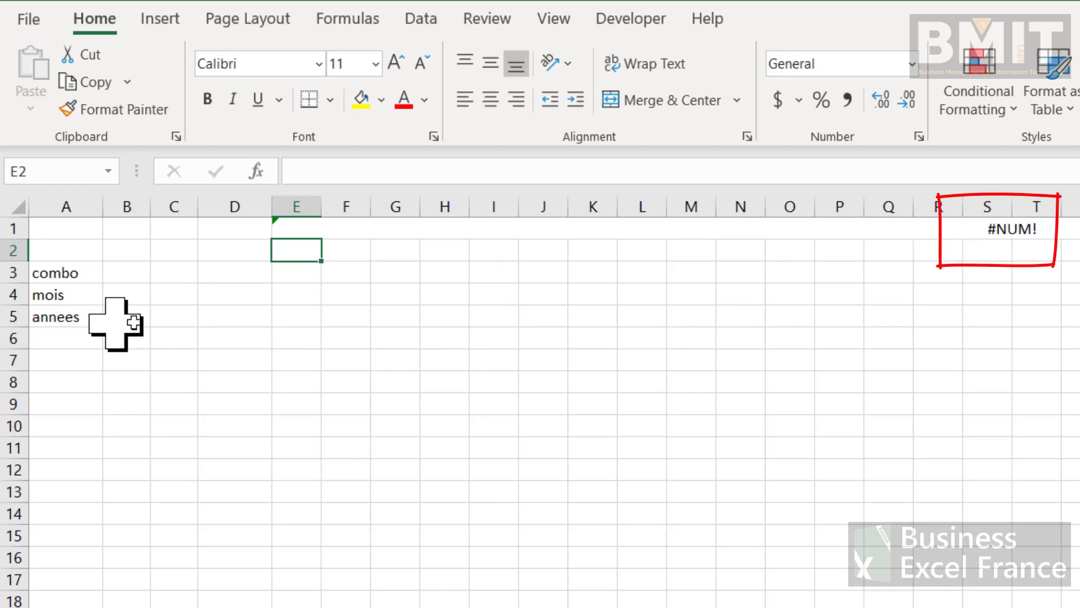
# Enter 2020 as the year in B5 and 1 as the month in B4.
pyautogui.click(140, 314)
pyautogui.write('2020')
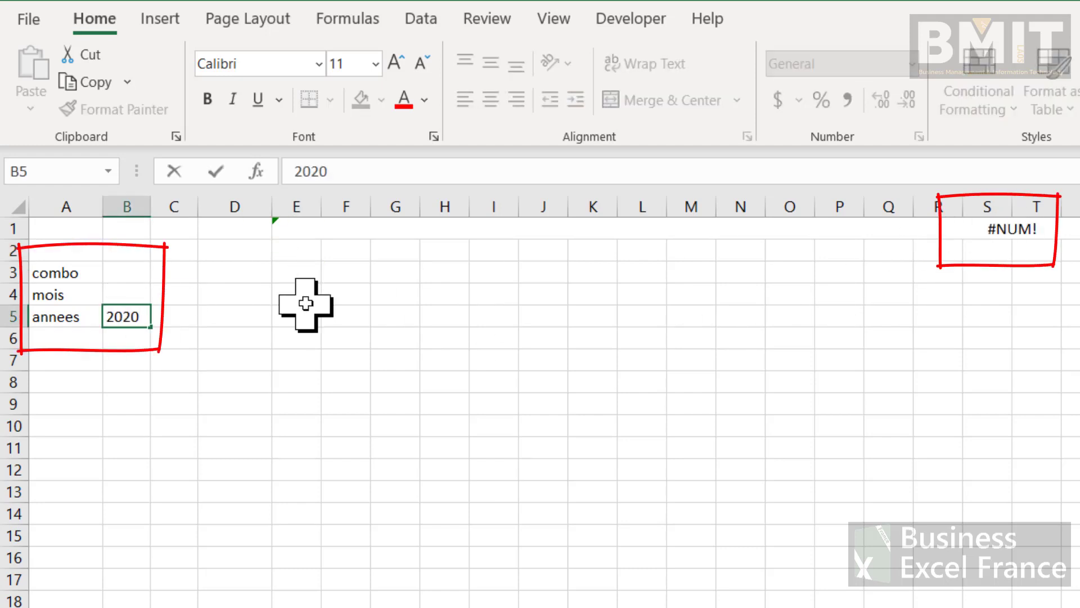
pyautogui.press('Up')
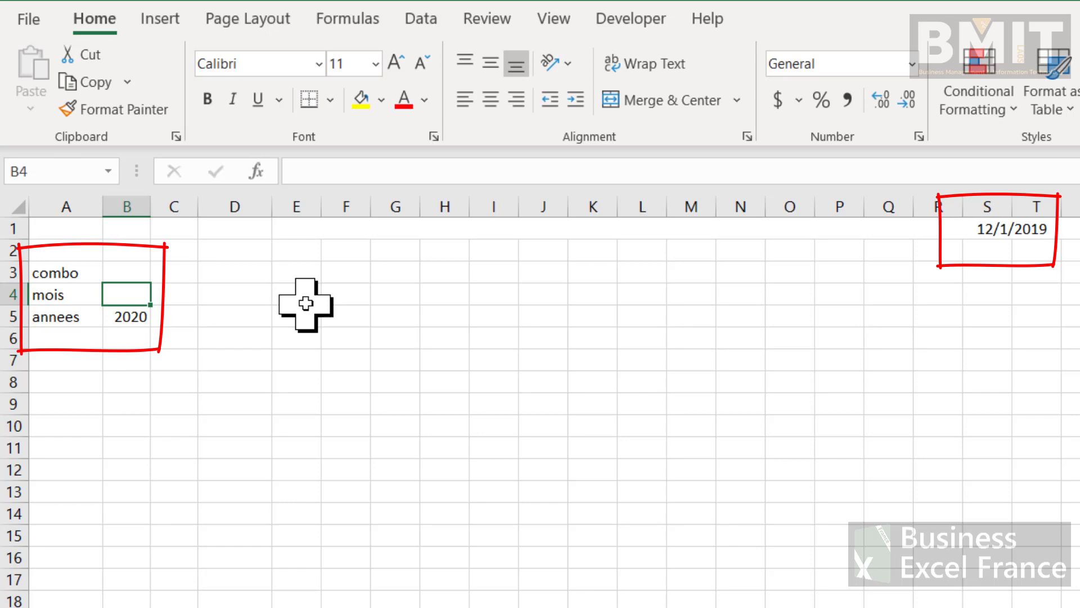
pyautogui.write('1')
pyautogui.press('Return')
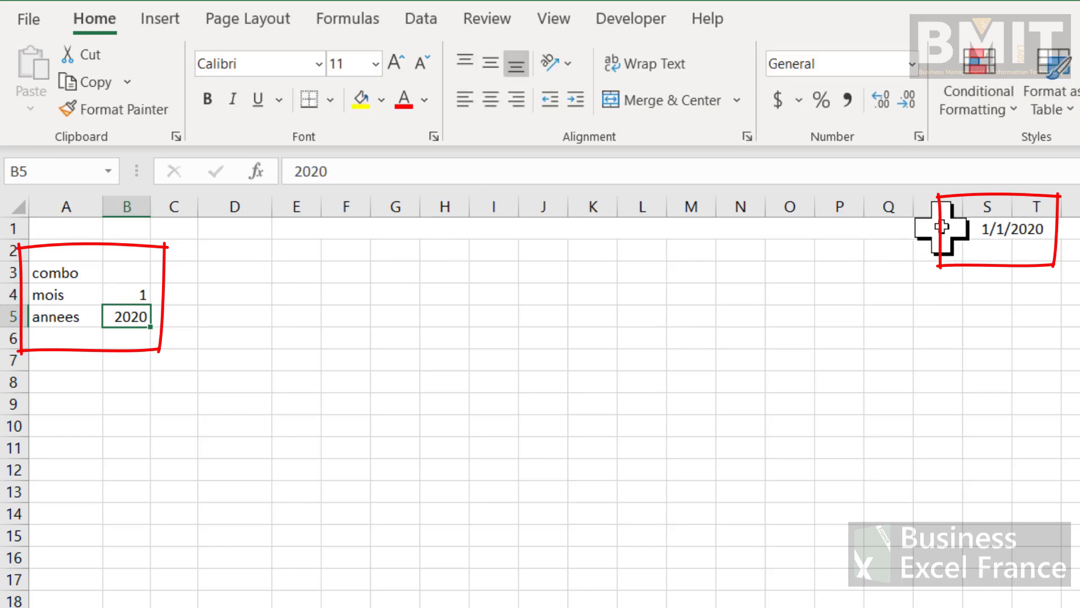
# Enter the formula =E1 in cell E2 and widen column E enough to show the full date.
pyautogui.click(307, 249)
pyautogui.write('=')
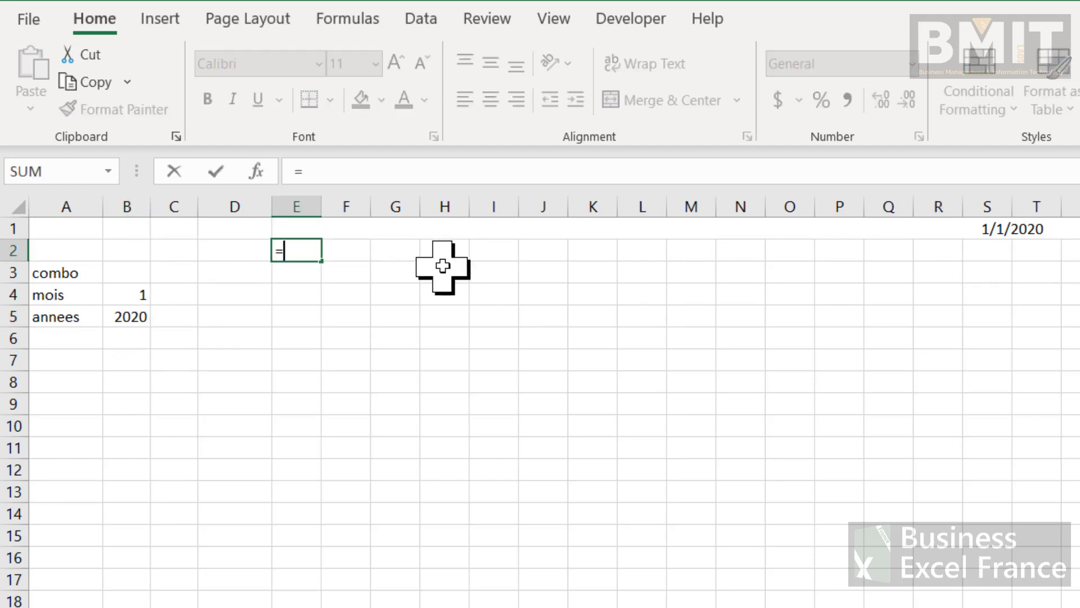
pyautogui.press('Up')
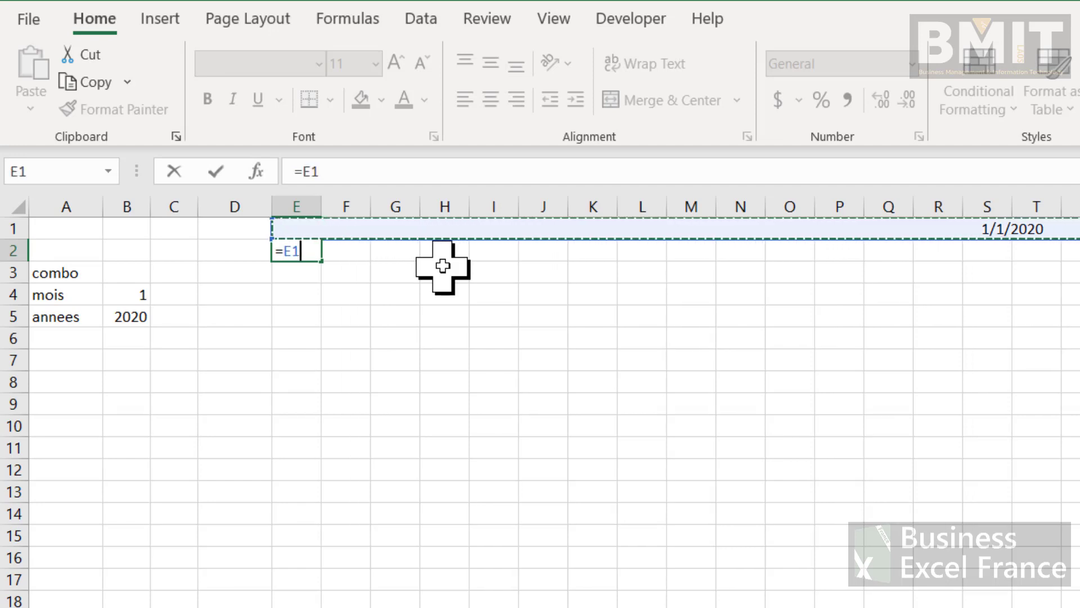
pyautogui.press('Return')
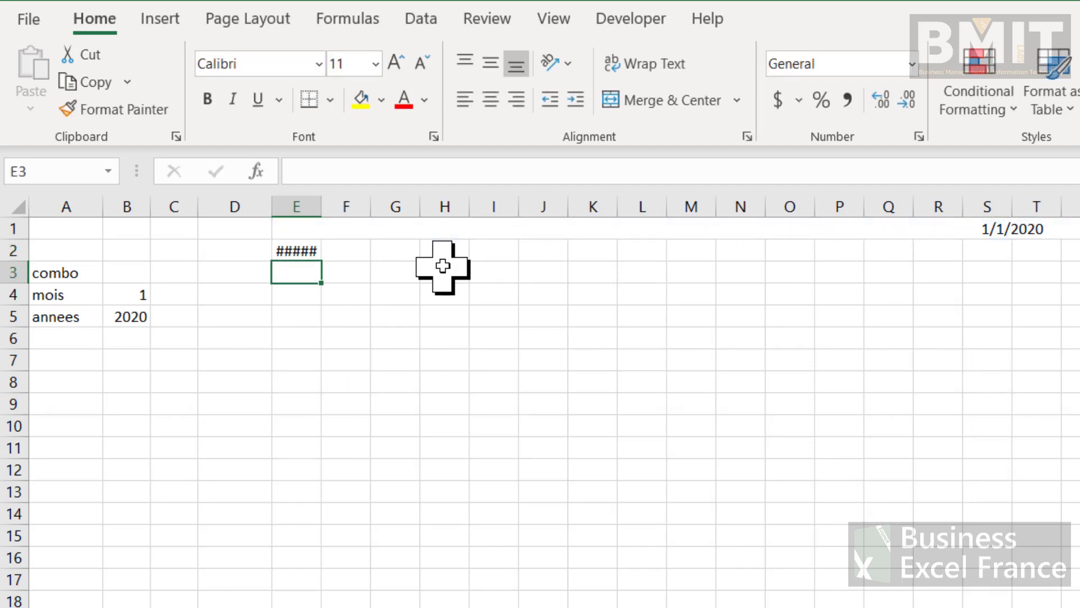
pyautogui.click(309, 249)
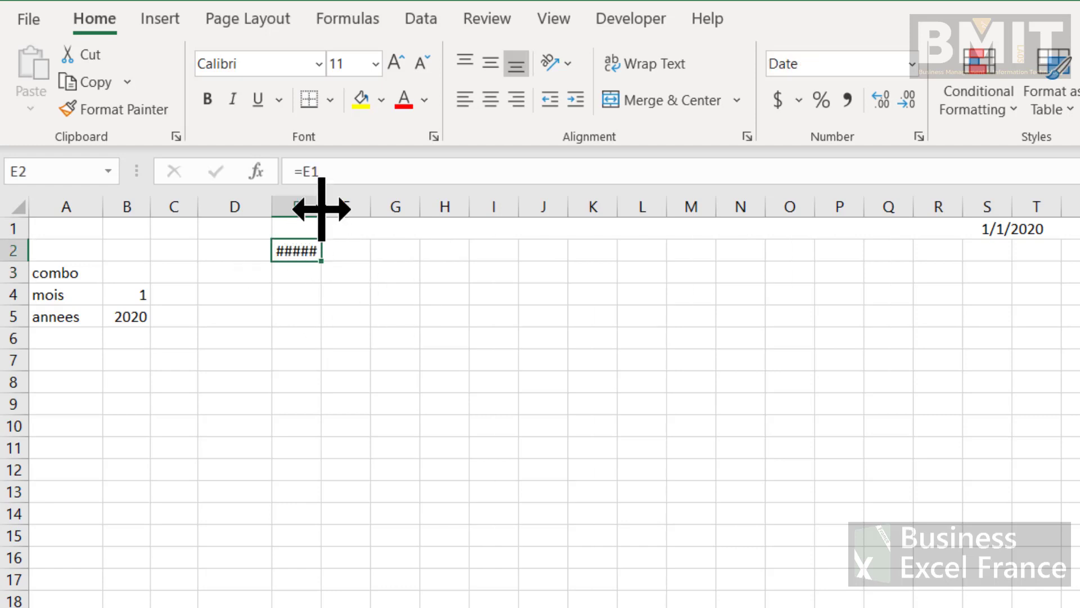
pyautogui.moveTo(321, 208); pyautogui.dragTo(353, 208)
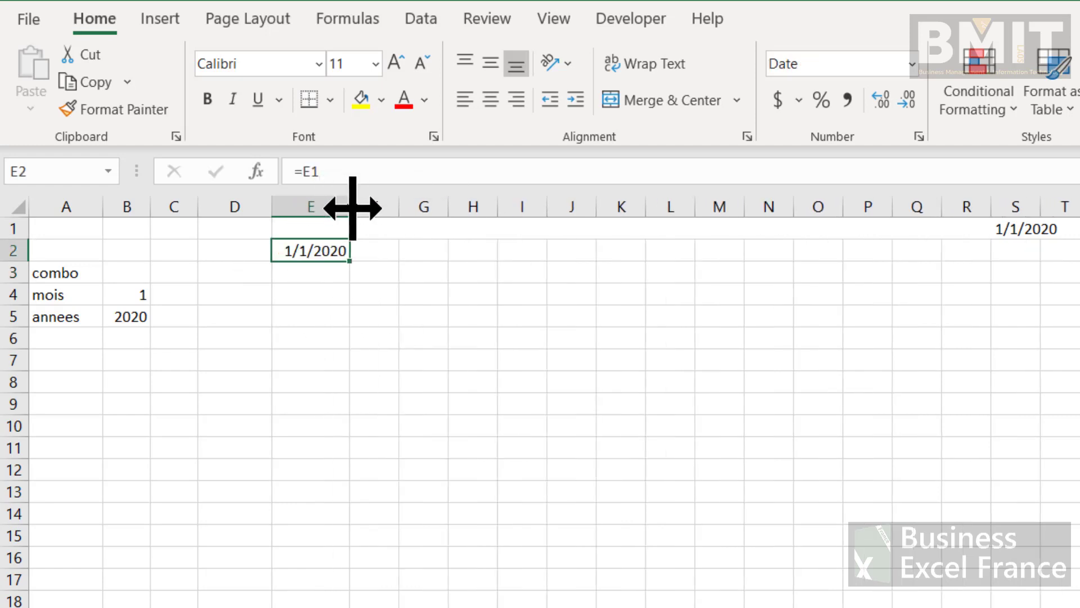
# Enter the formula =E2+1 in cell F2 and fill it across row 2 through AH2.
pyautogui.click(370, 255)
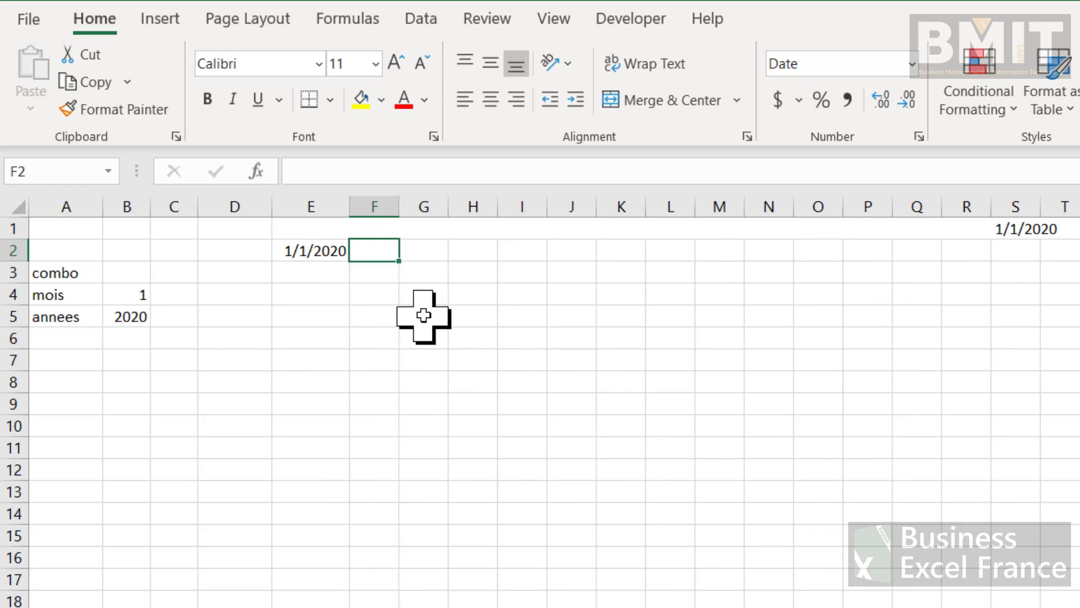
pyautogui.write('=')
pyautogui.press('Left')
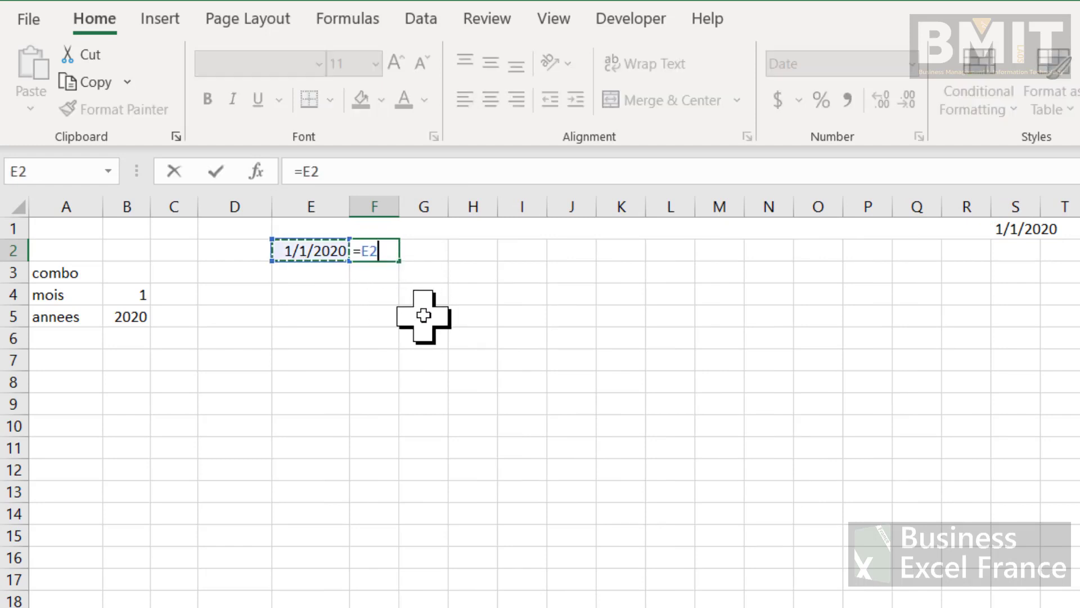
pyautogui.write('+1')
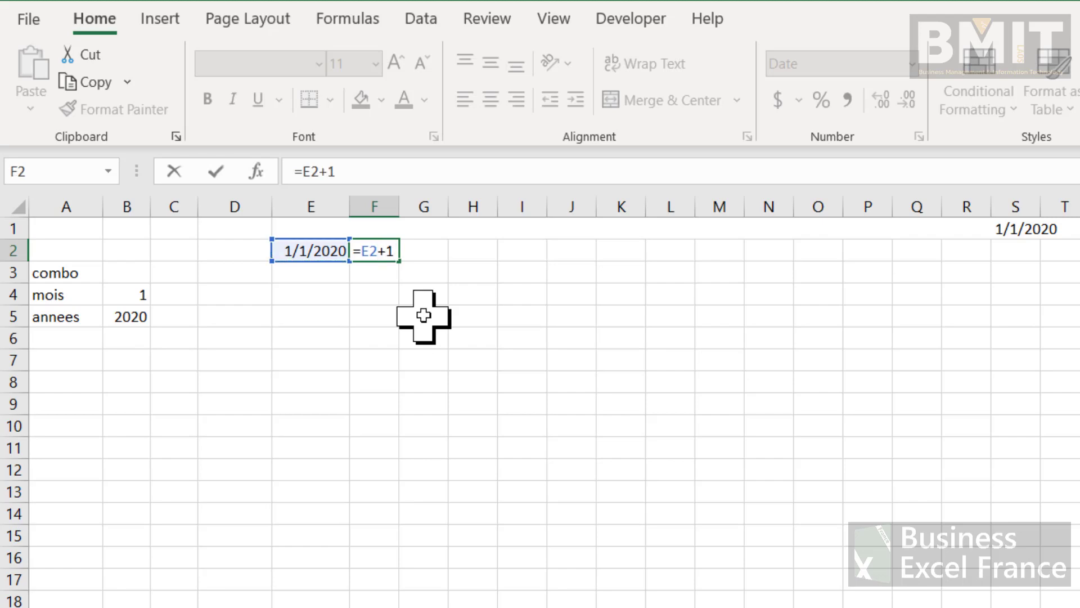
pyautogui.hotkey('ctrl', 'Return')
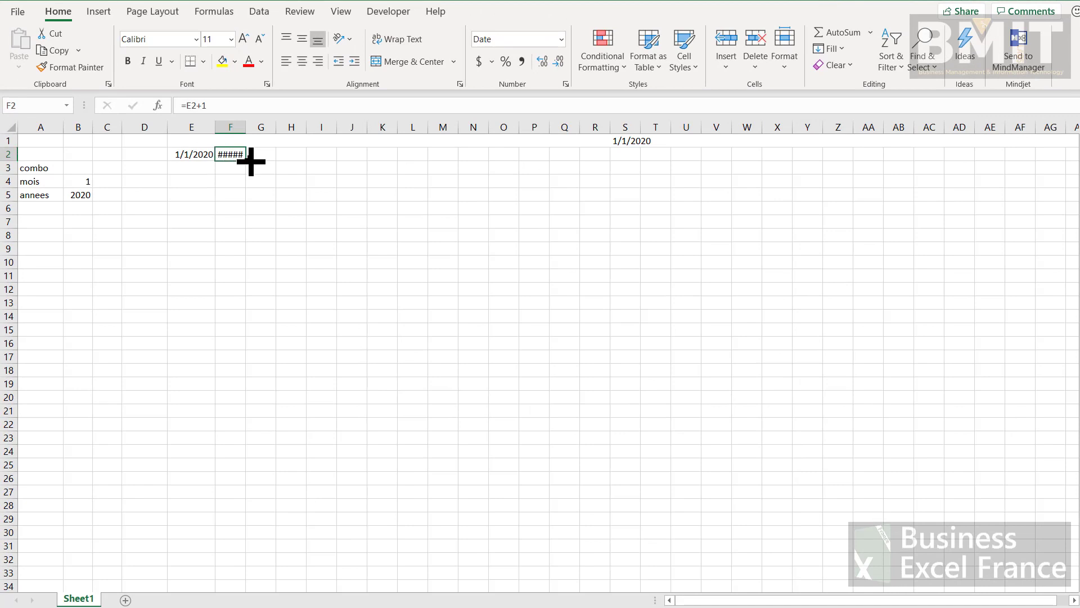
pyautogui.moveTo(248, 162); pyautogui.dragTo(1029, 149)
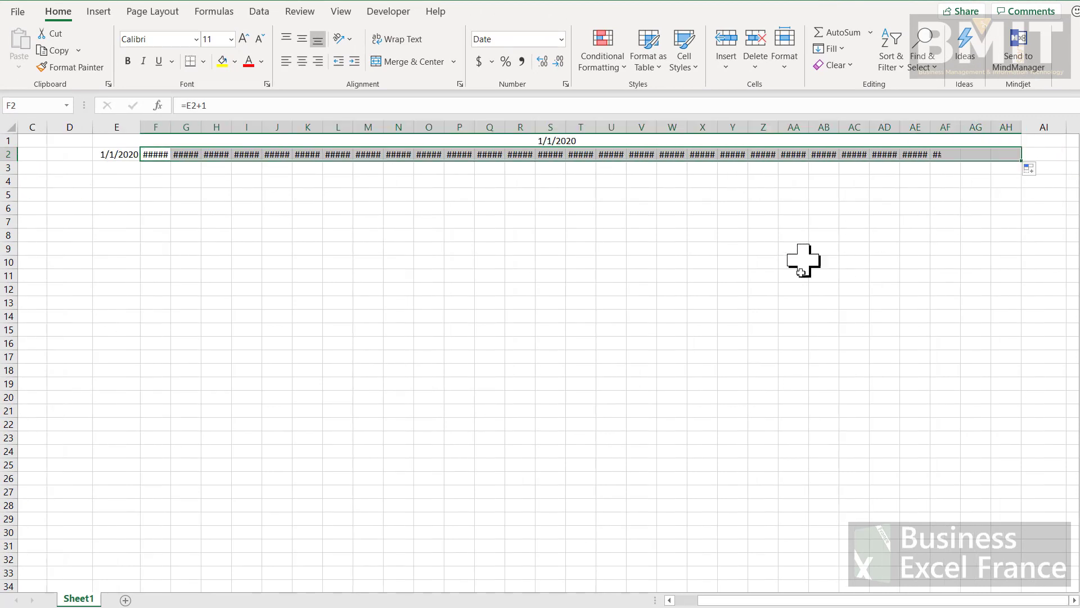
# Apply the custom number format d to the dates in E2 through AH2 and narrow column E to match the other day columns.
pyautogui.click(114, 153)
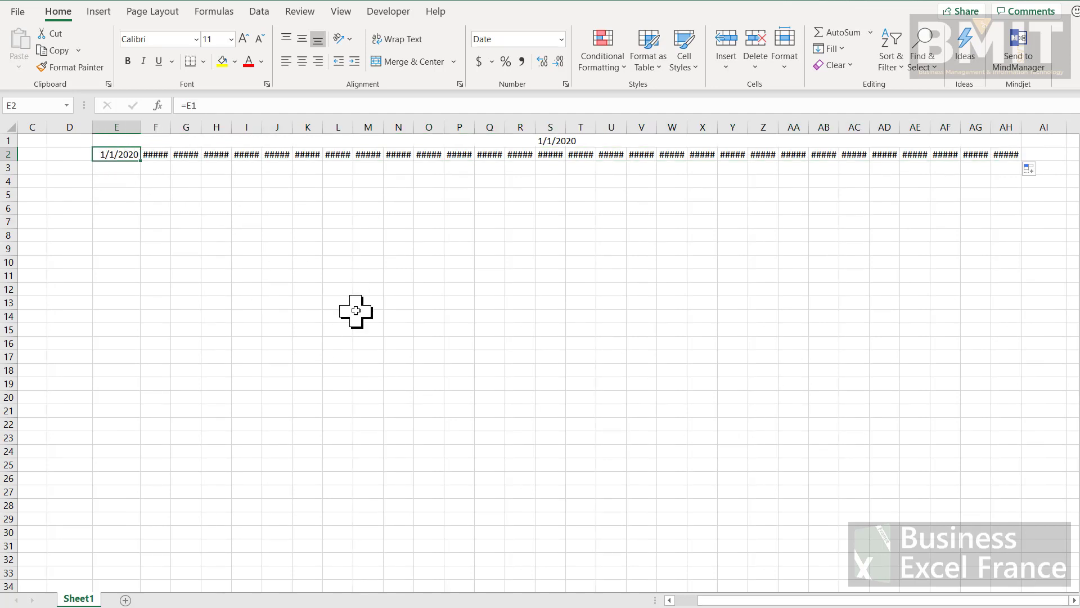
pyautogui.hotkey('ctrl', 'shift', 'Right')
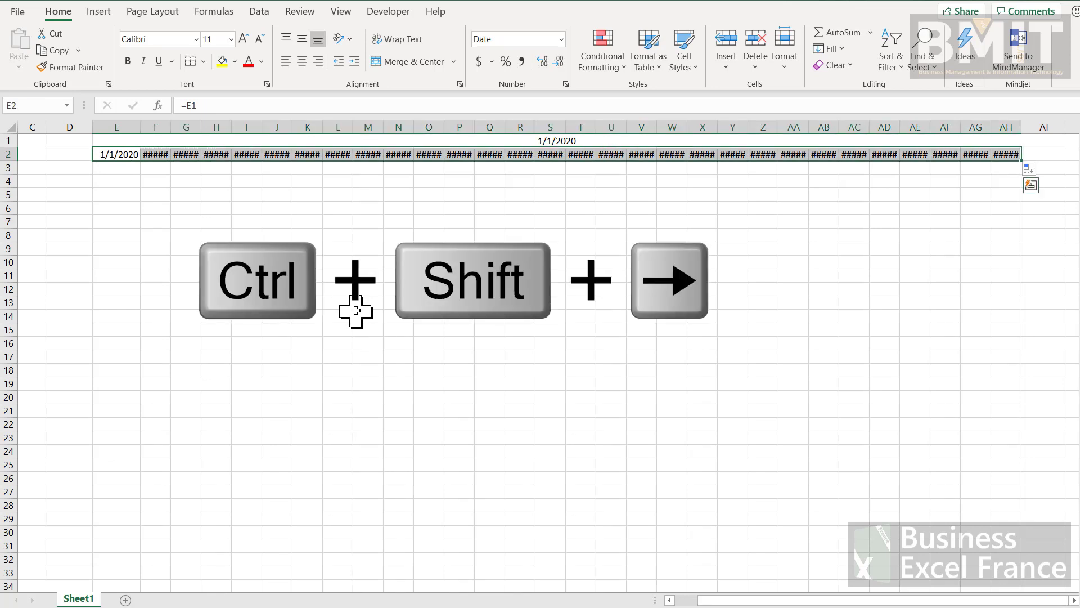
pyautogui.hotkey('ctrl', '1')
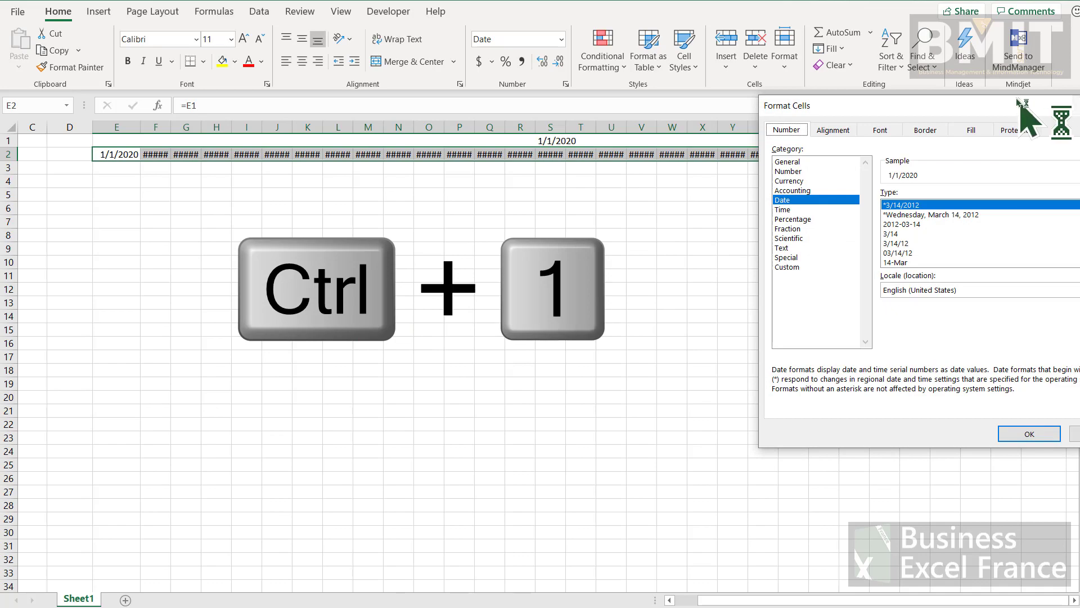
pyautogui.moveTo(1021, 113); pyautogui.dragTo(521, 206)
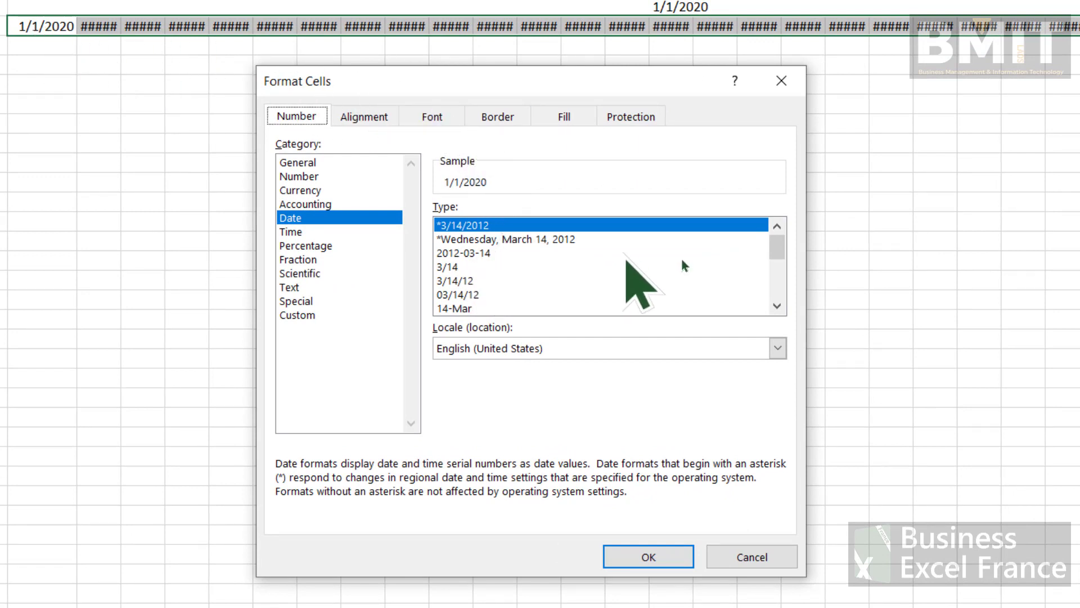
pyautogui.moveTo(777, 249); pyautogui.dragTo(778, 260)
pyautogui.click(776, 305)
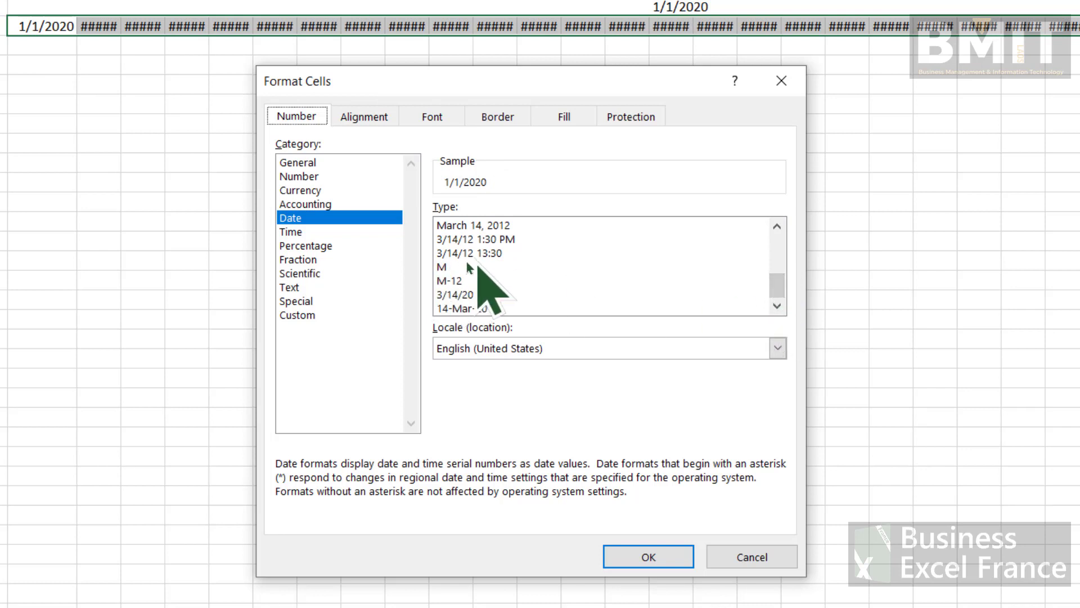
pyautogui.click(304, 316)
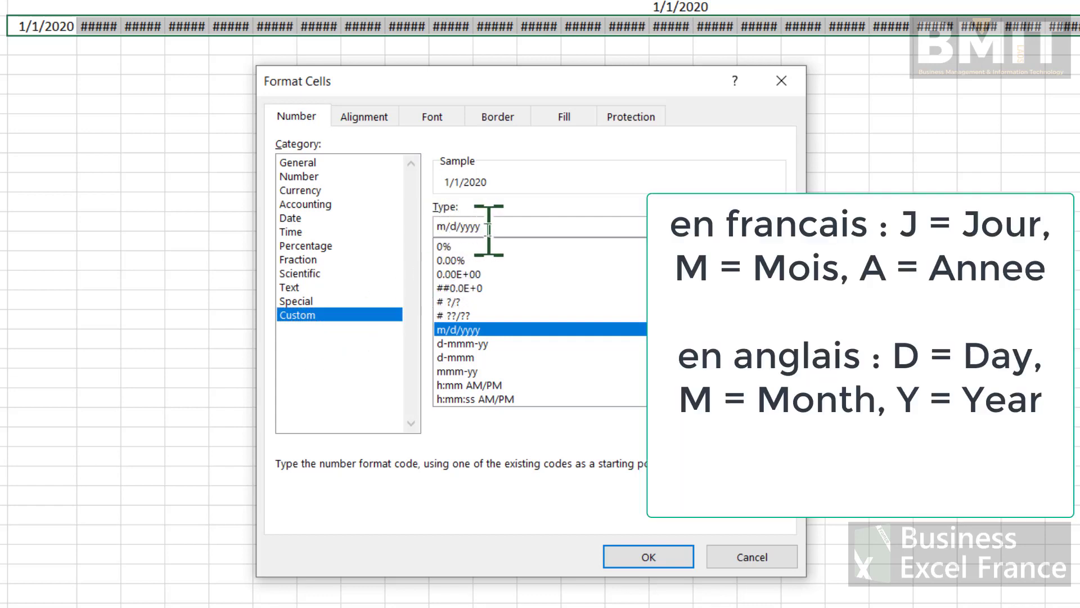
pyautogui.moveTo(488, 227); pyautogui.dragTo(435, 228)
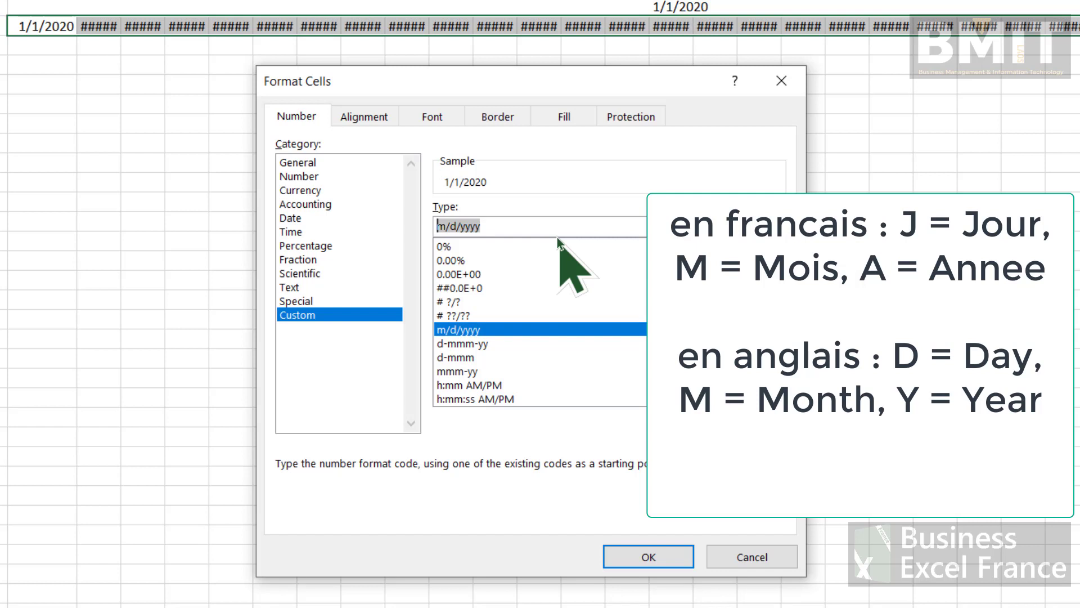
pyautogui.write('d')
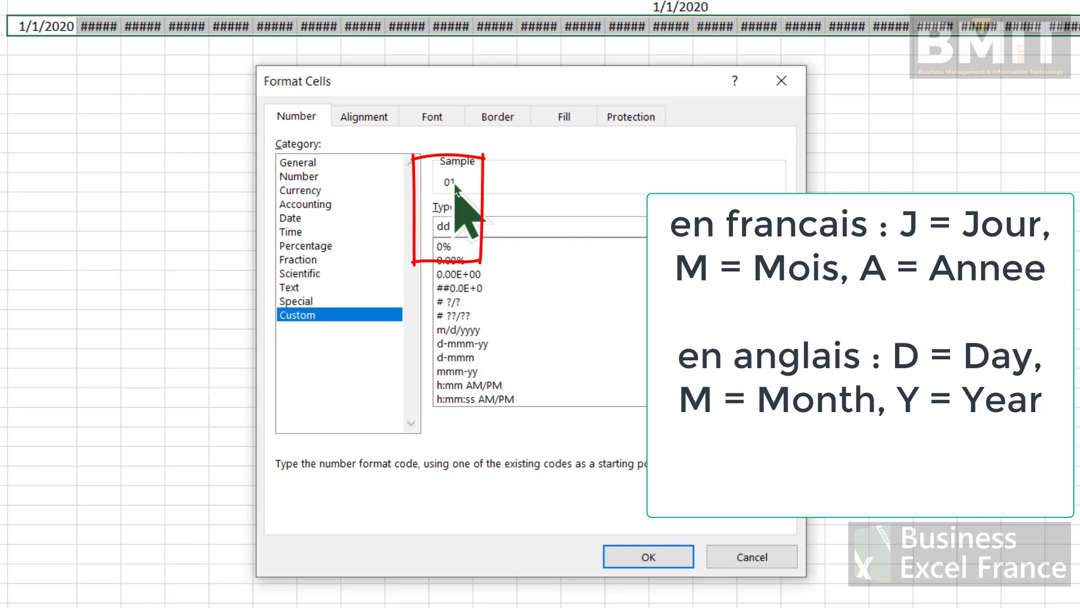
pyautogui.write('d')
pyautogui.press('BackSpace')
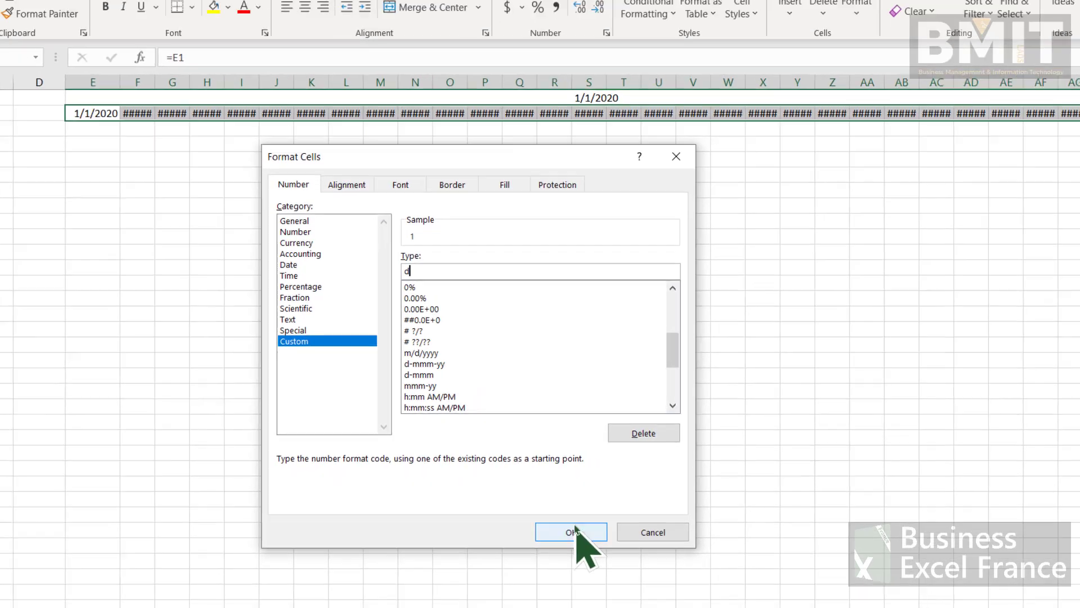
pyautogui.click(648, 557)
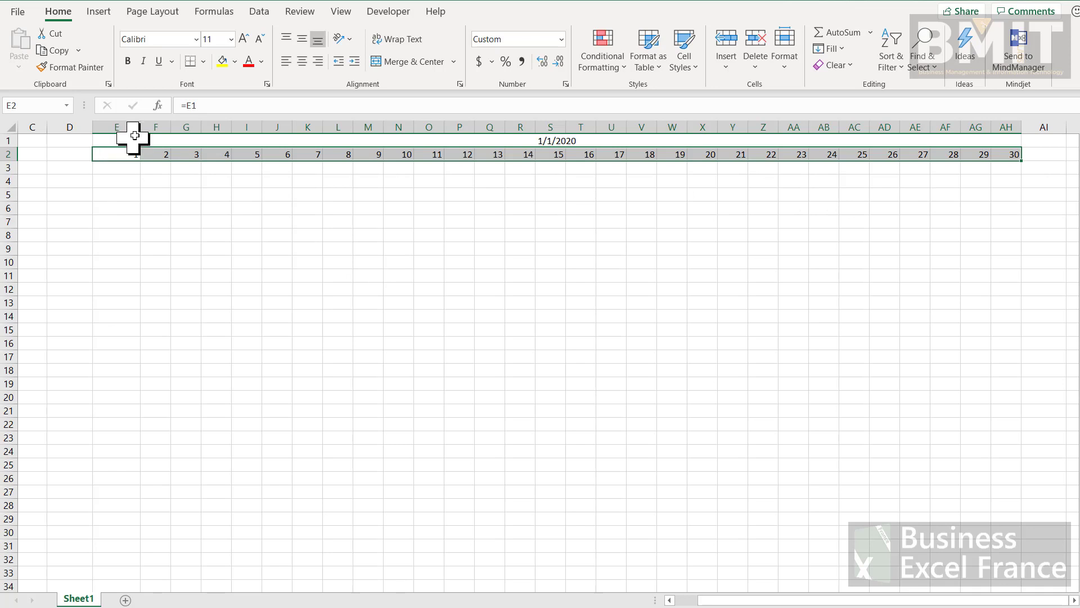
pyautogui.moveTo(149, 126)
pyautogui.mouseDown()
pyautogui.moveTo(138, 138)
pyautogui.moveTo(169, 132)
pyautogui.mouseUp()
pyautogui.click(194, 222)
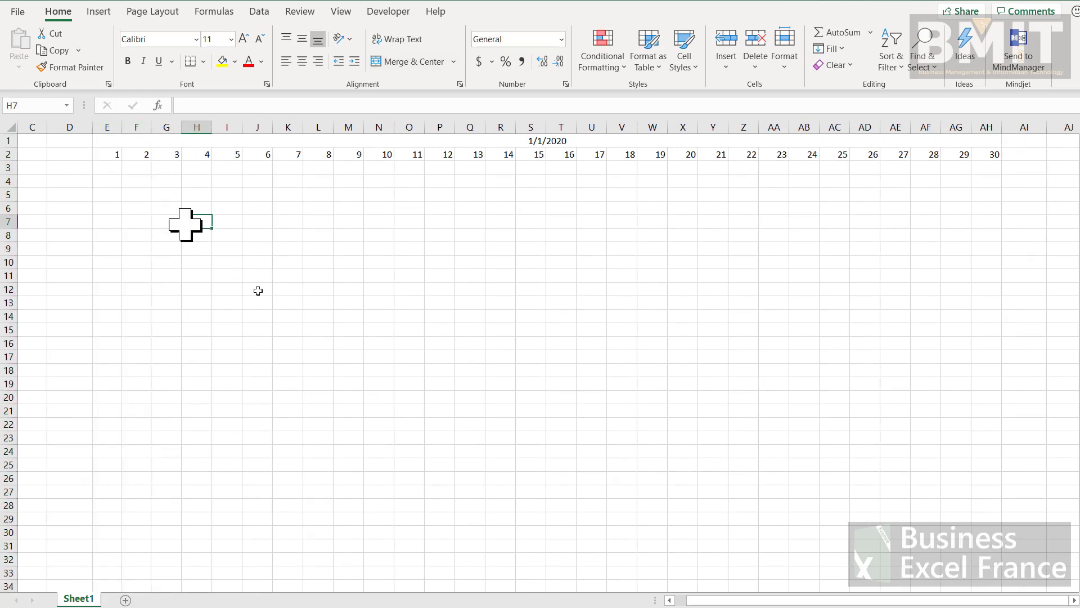
# Set the month in cell B4 to 2.
pyautogui.click(677, 600)
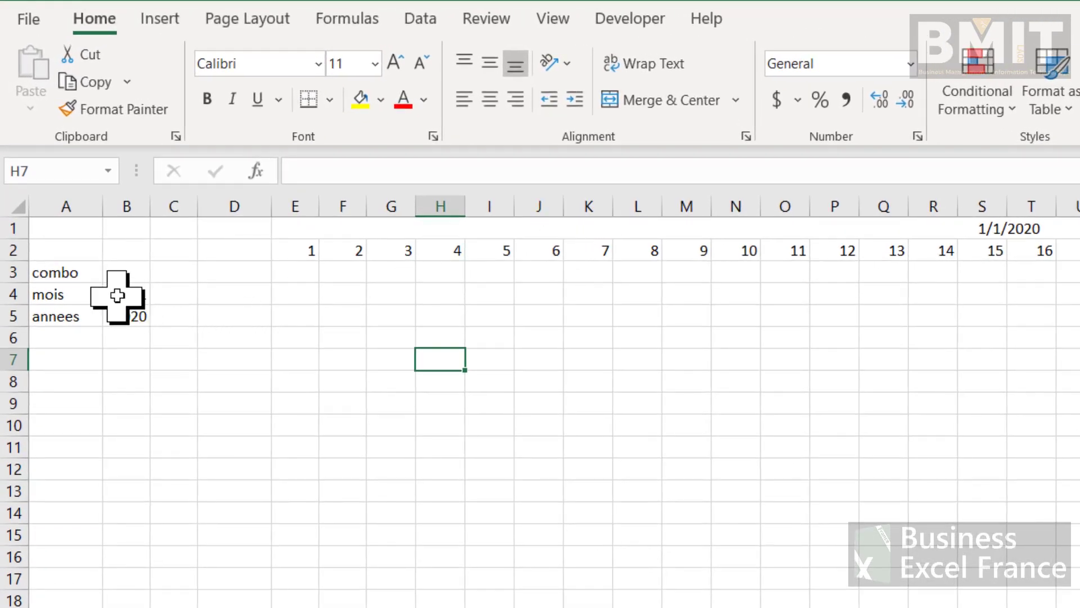
pyautogui.click(117, 295)
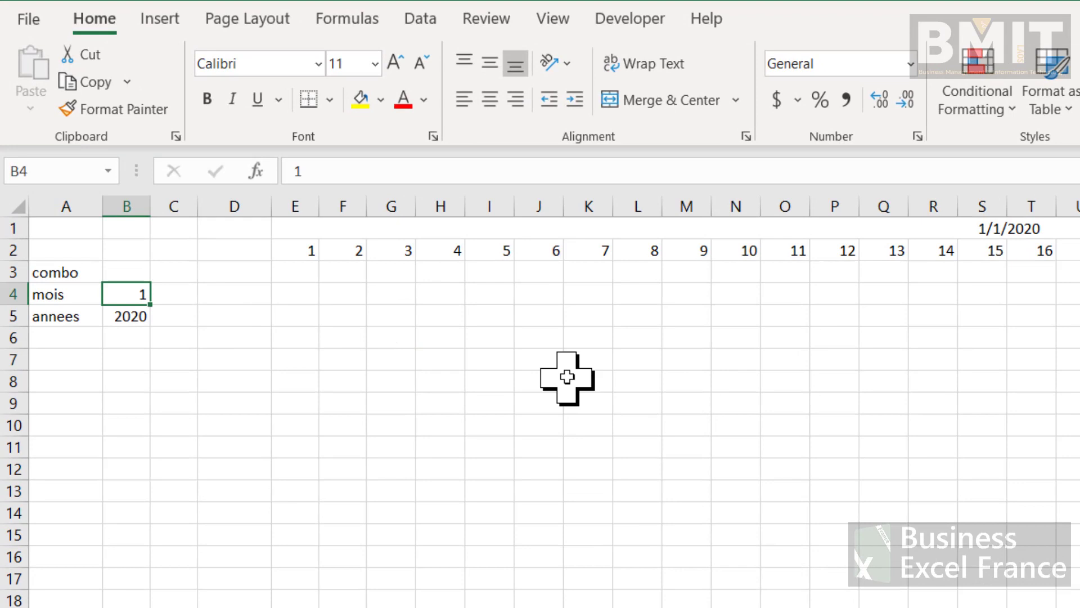
pyautogui.write('2')
pyautogui.press('Return')
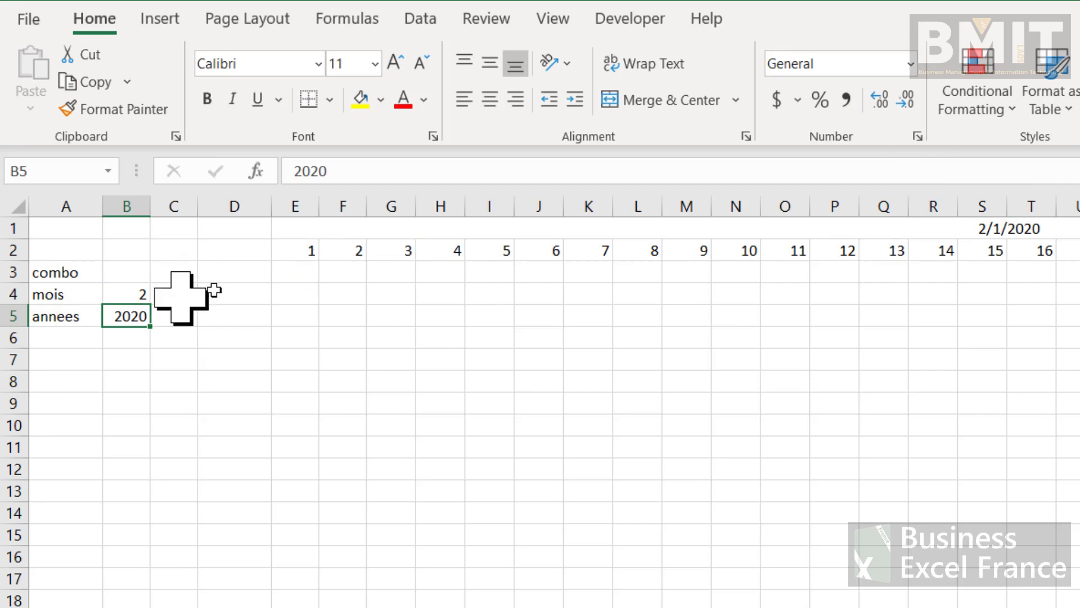
# Apply the custom number format mmmm yyyy to the merged date cell E1.
pyautogui.click(444, 229)
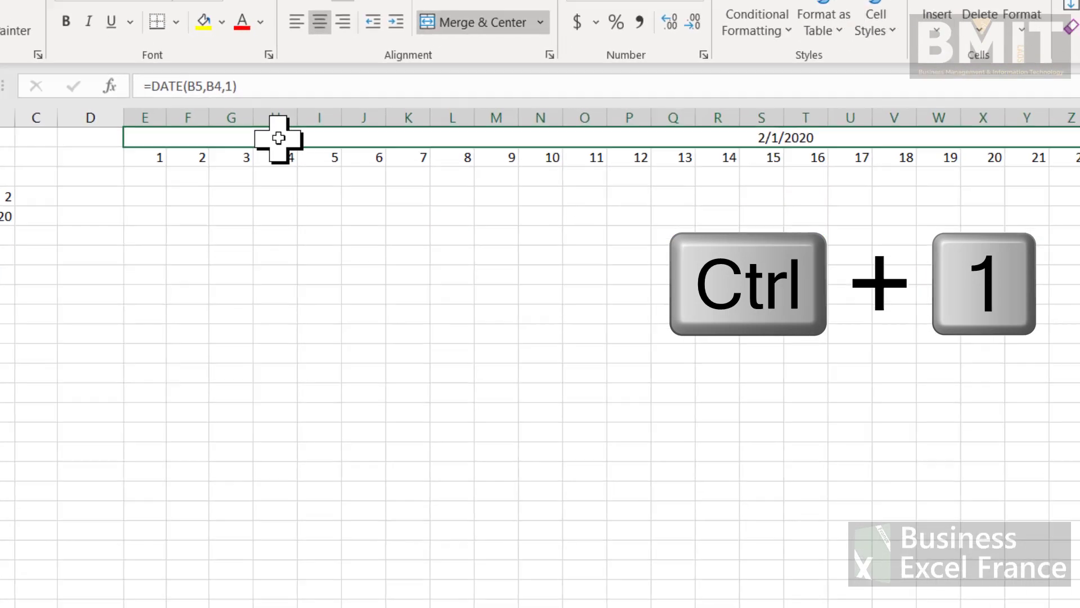
pyautogui.hotkey('ctrl', '1')
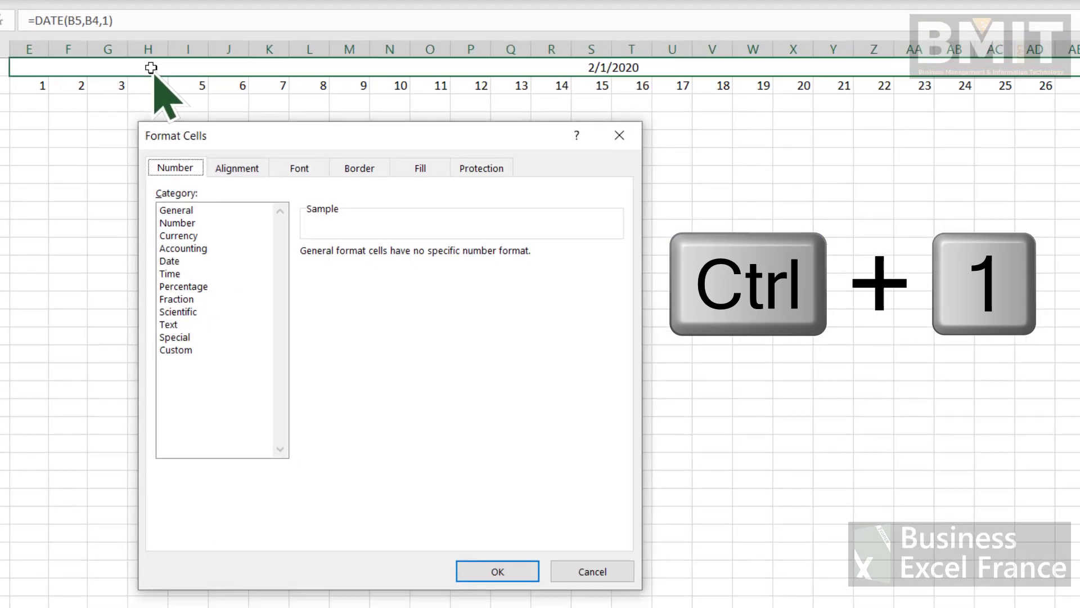
pyautogui.click(185, 351)
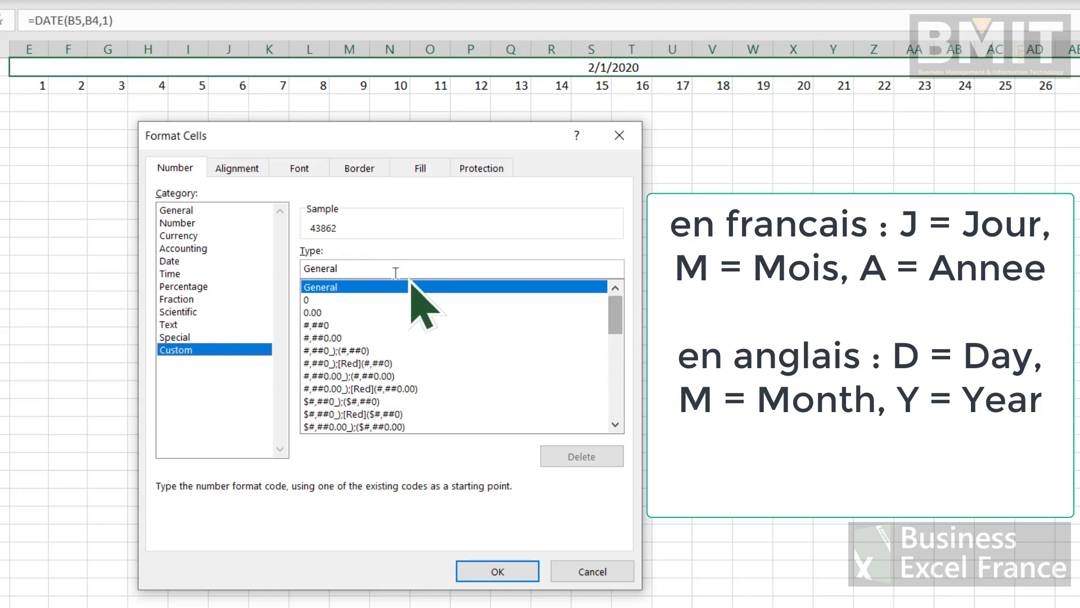
pyautogui.moveTo(372, 265); pyautogui.dragTo(289, 262)
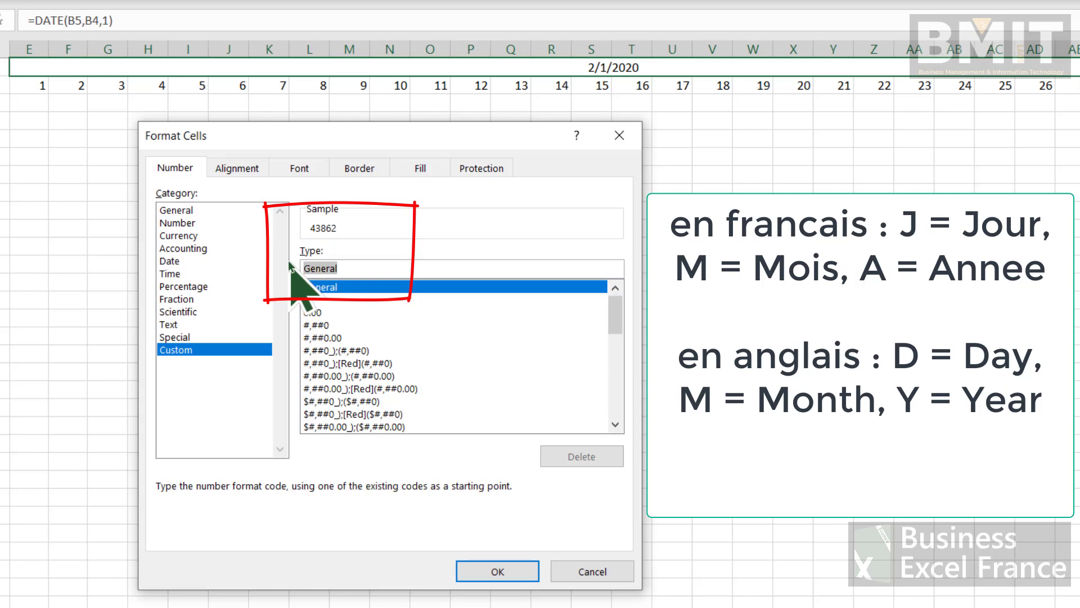
pyautogui.write('mmmm yyyy')
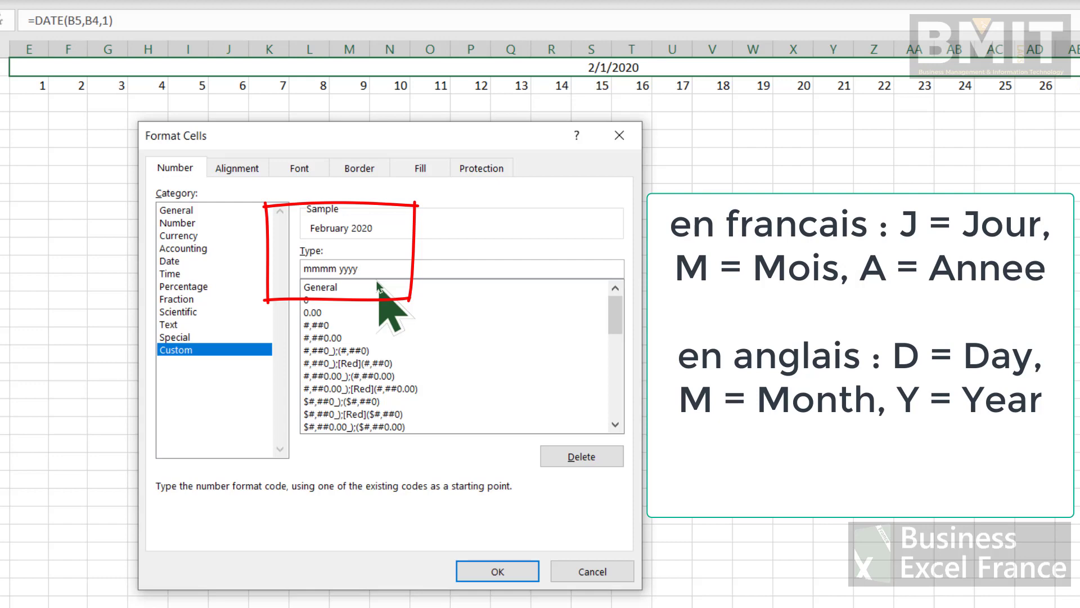
pyautogui.click(497, 571)
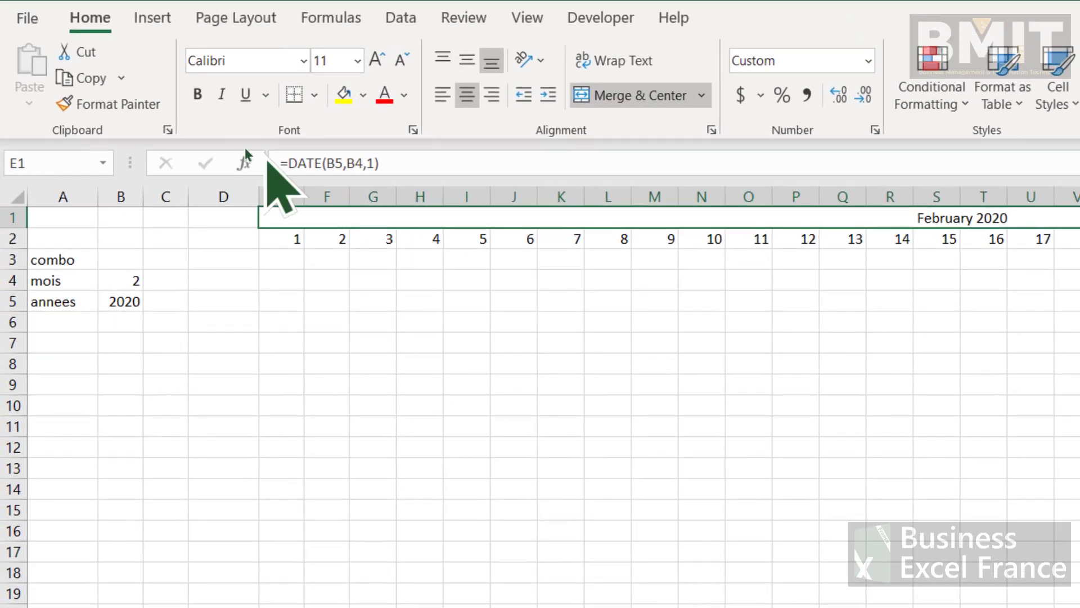
# Make the month title in E1 bold and increase its font size to 22.
pyautogui.click(77, 27)
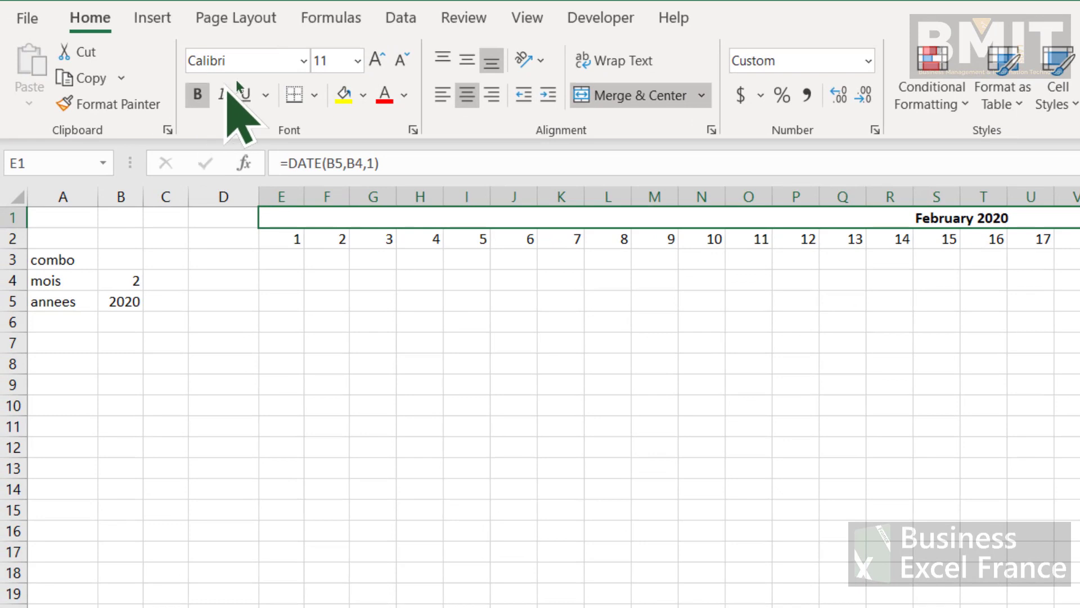
pyautogui.click(376, 58)
pyautogui.click(377, 59)
pyautogui.click(377, 59)
pyautogui.click(376, 58)
pyautogui.click(376, 59)
pyautogui.click(376, 59)
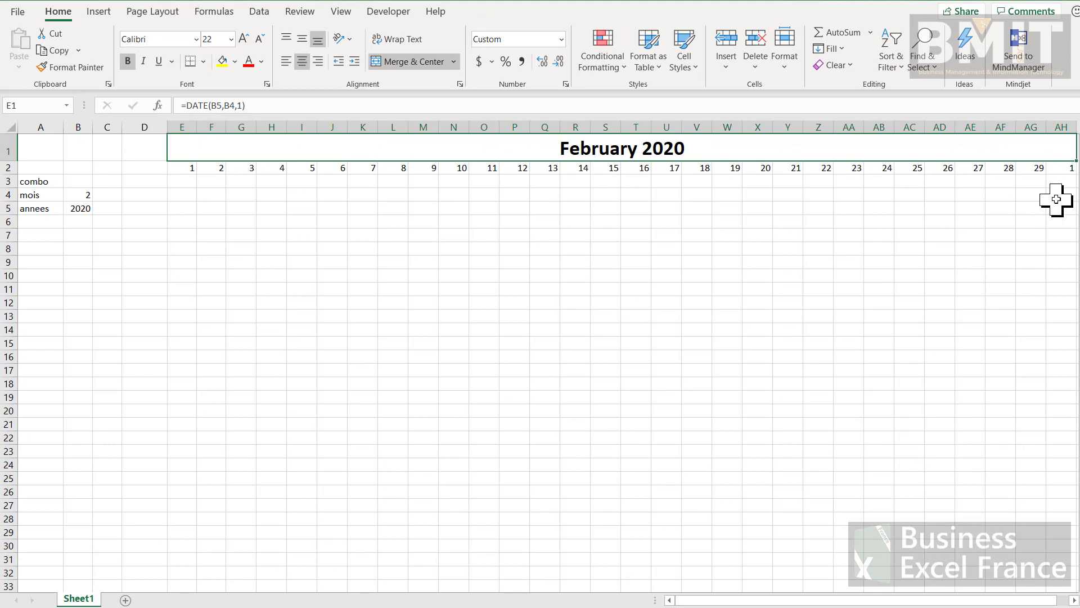
# Extend the row 2 date formula from AH2 by one more day into AI2.
pyautogui.click(1049, 177)
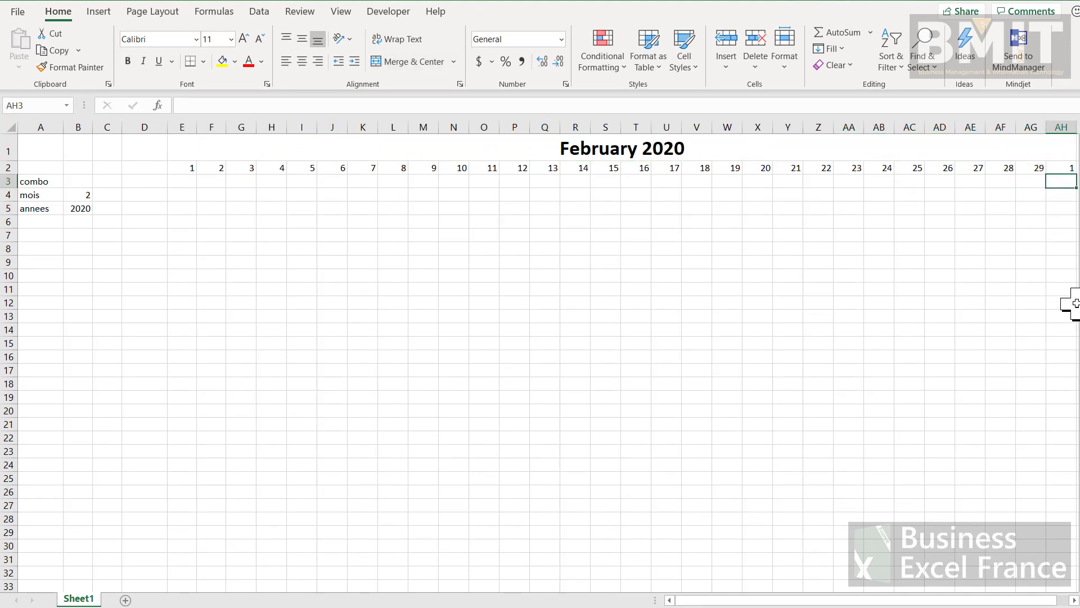
pyautogui.click(1074, 600)
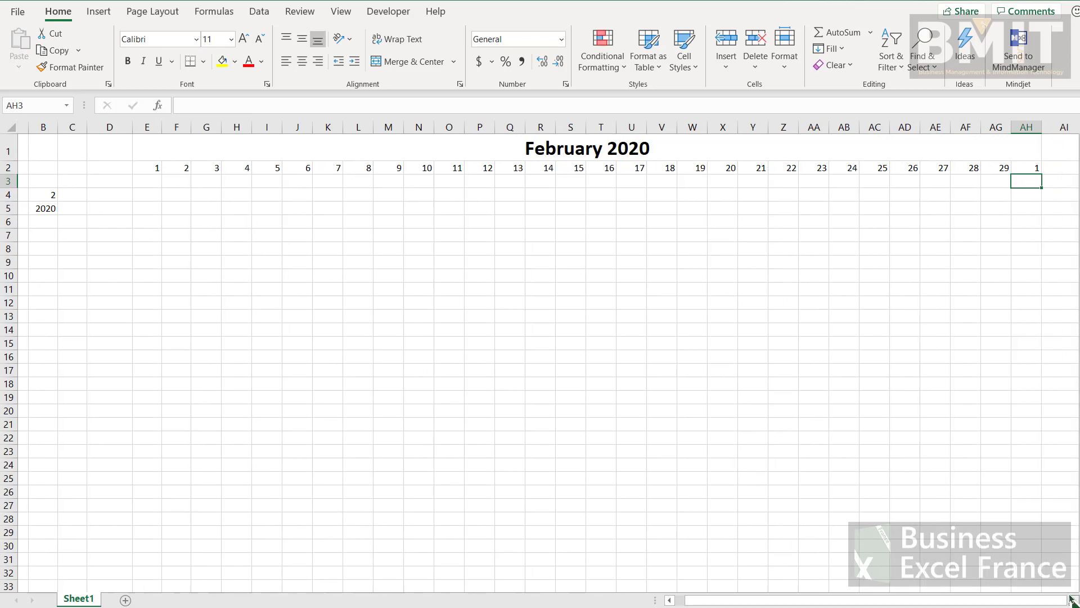
pyautogui.click(1012, 165)
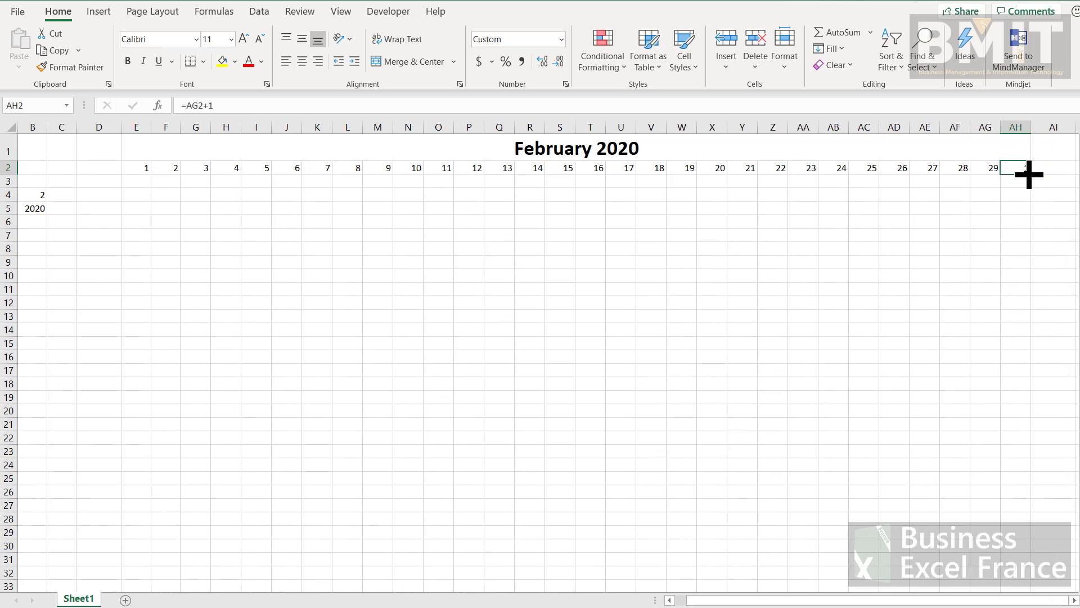
pyautogui.moveTo(1052, 173); pyautogui.dragTo(1058, 138)
# Narrow column AI to match the other day columns and narrow the empty column D.
pyautogui.click(1050, 128)
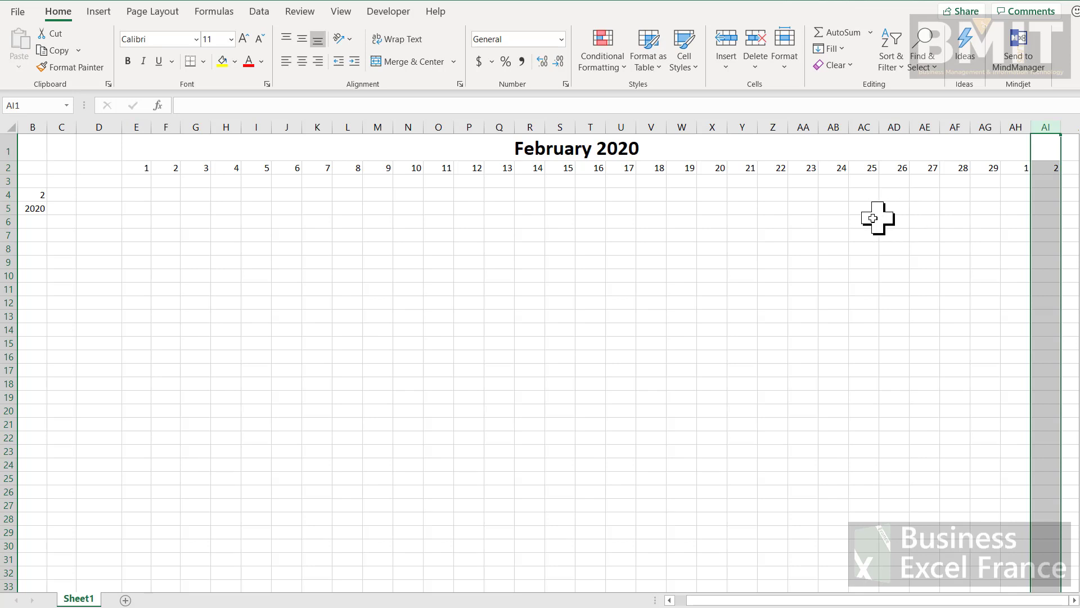
pyautogui.click(678, 600)
pyautogui.moveTo(168, 124); pyautogui.dragTo(135, 126)
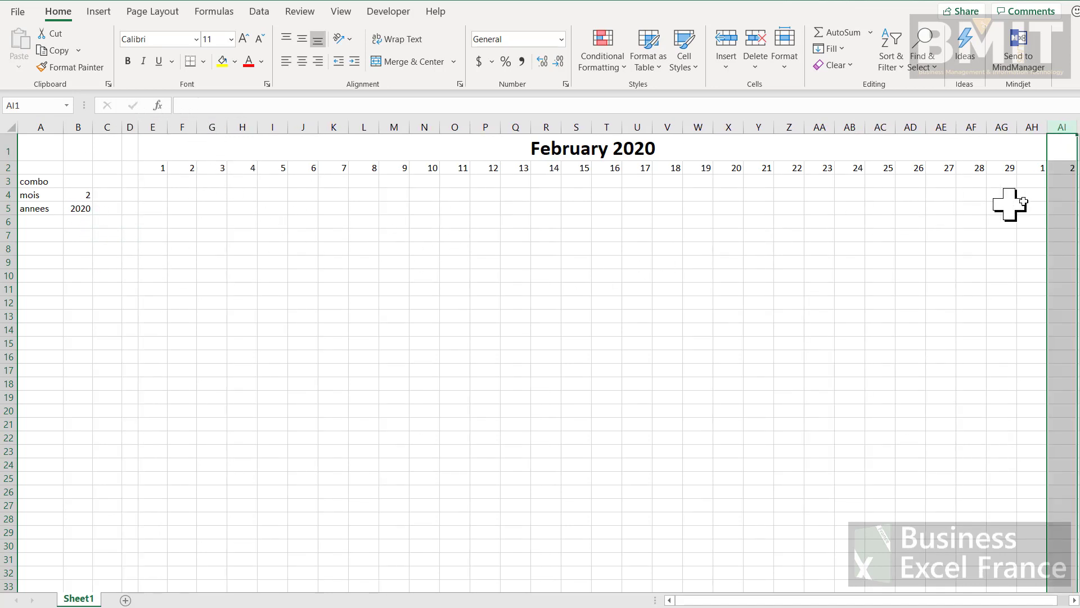
# Test the calendar by changing the month in B4 to 1 and back to 2.
pyautogui.click(83, 195)
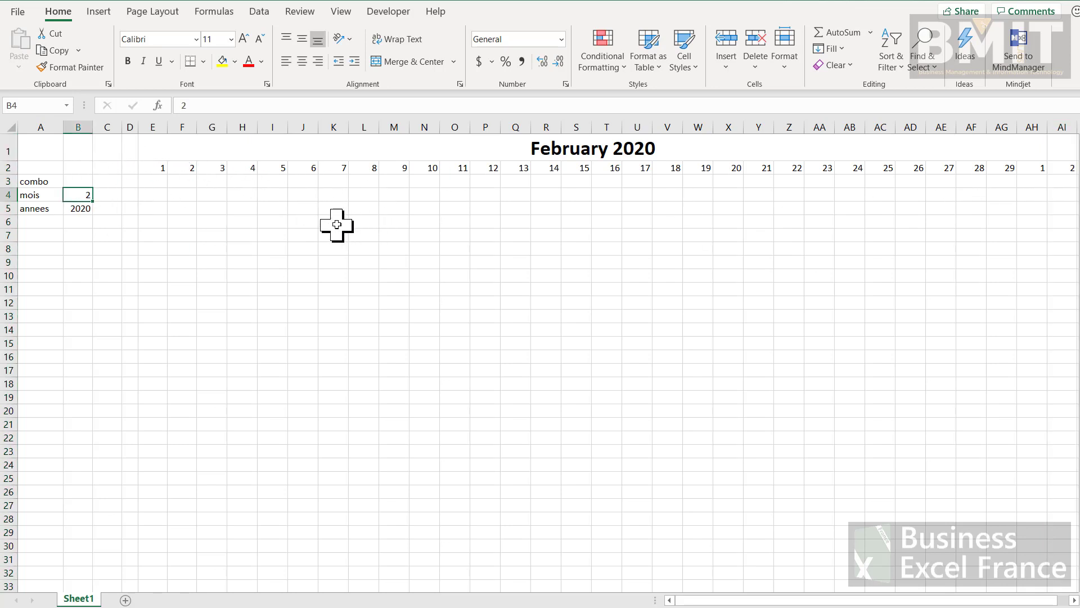
pyautogui.write('1')
pyautogui.press('Return')
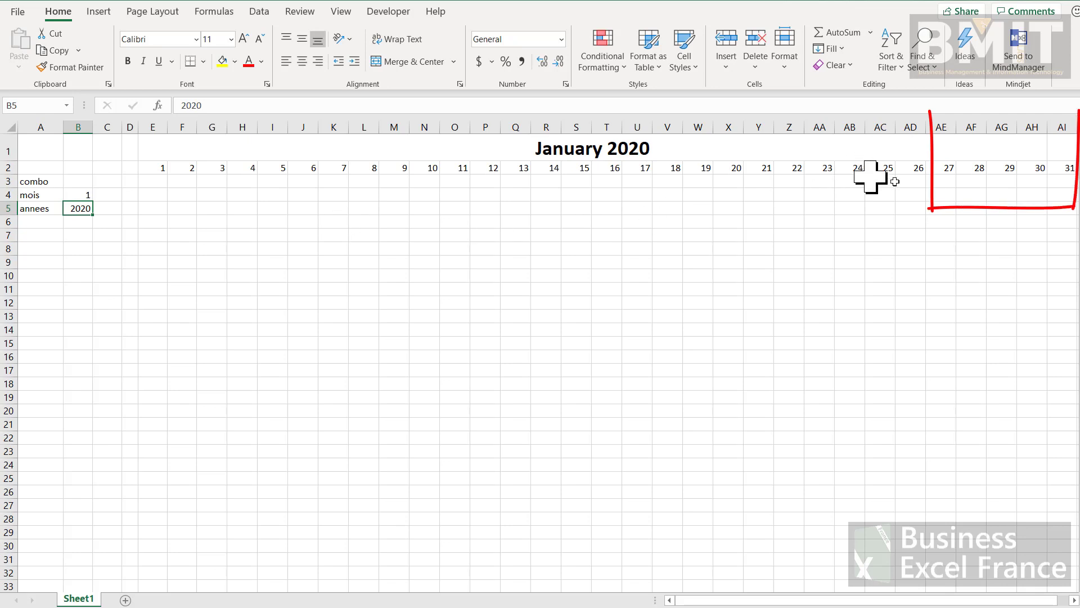
pyautogui.click(84, 194)
pyautogui.write('2')
pyautogui.press('Return')
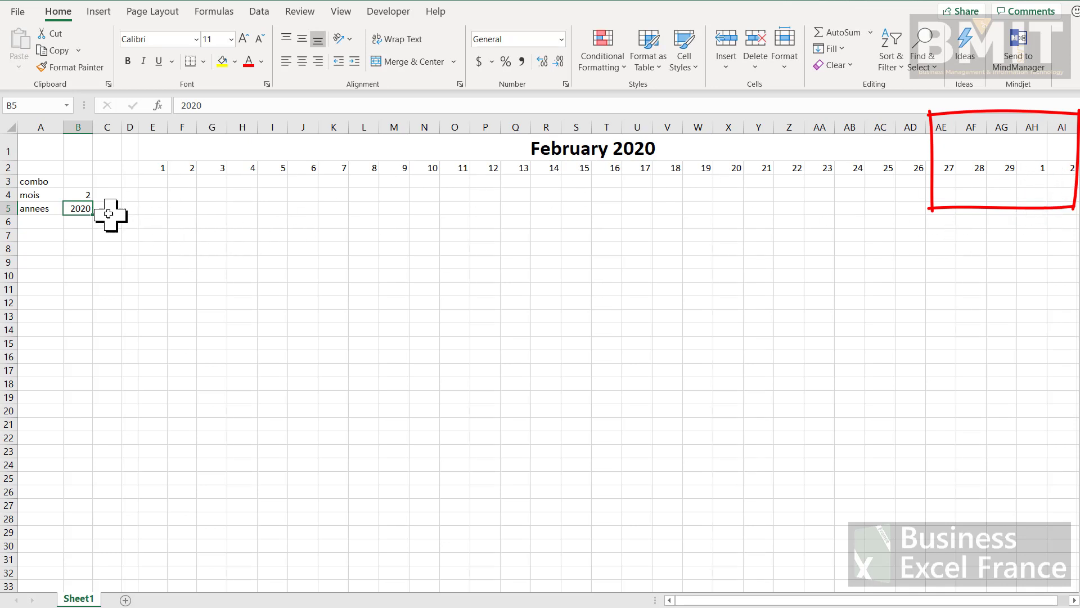
# Test the calendar with April by setting the month in B4 to 4.
pyautogui.click(79, 194)
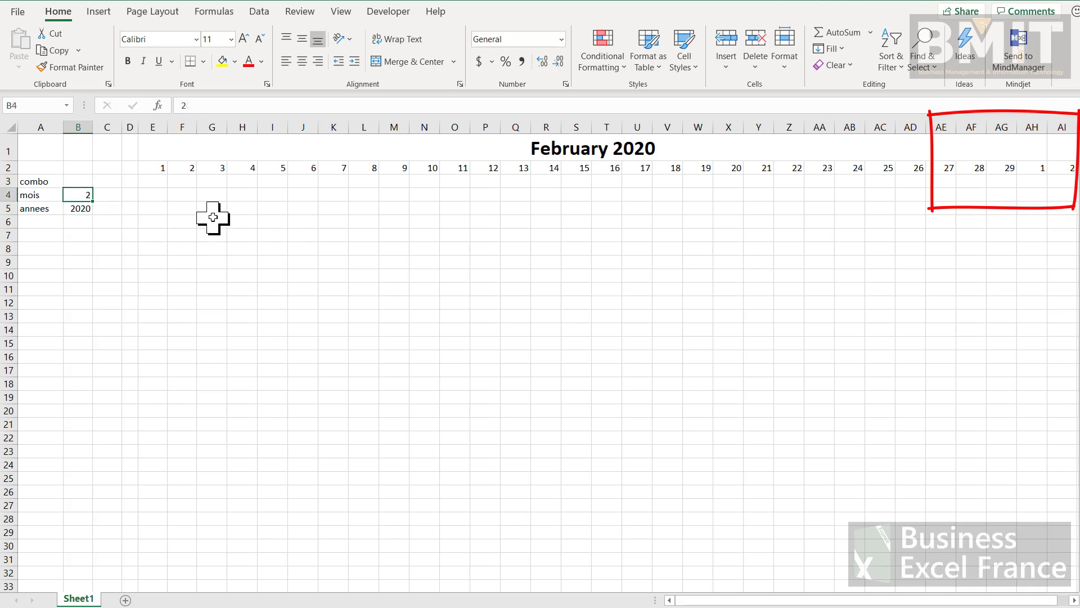
pyautogui.write('4')
pyautogui.press('Return')
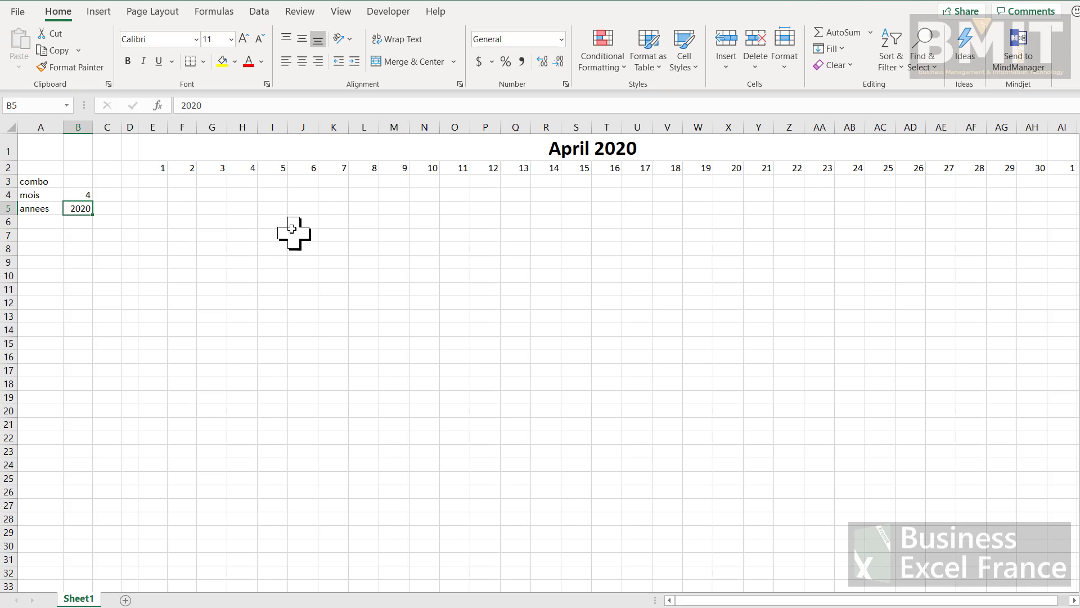
pyautogui.click(264, 214)
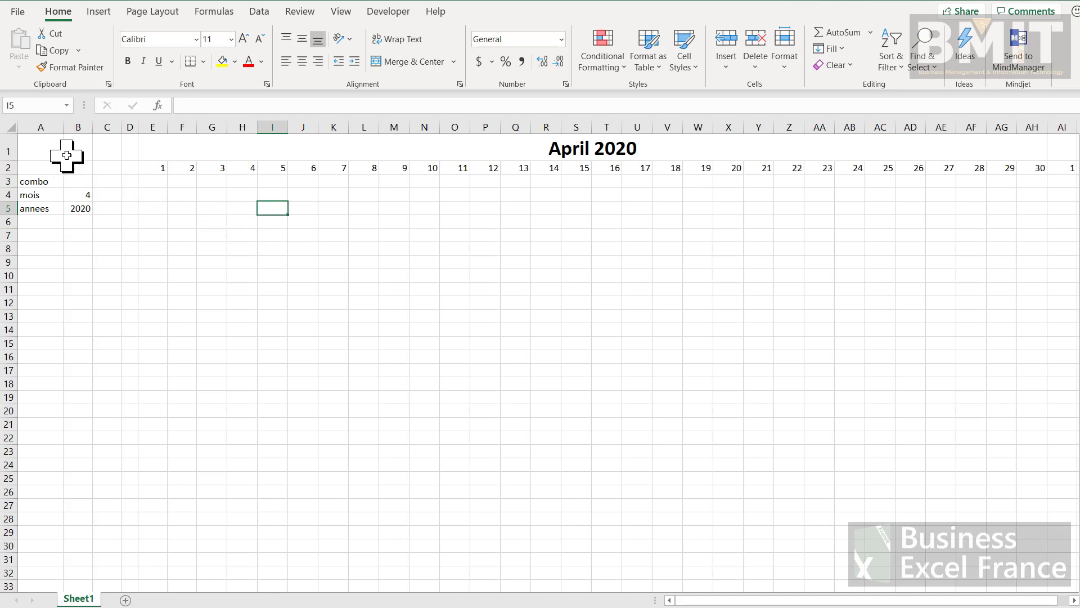
# Set the year in B5 to 2021 and the month in B4 to 5.
pyautogui.click(78, 208)
pyautogui.write('21')
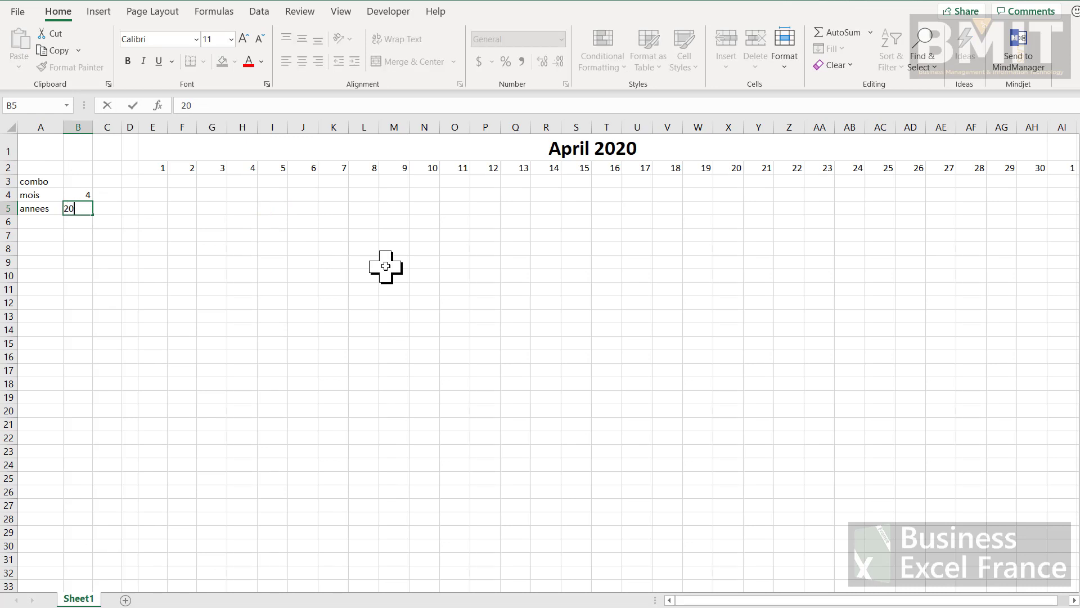
pyautogui.write('21')
pyautogui.press('Return')
pyautogui.press('Up')
pyautogui.press('Up')
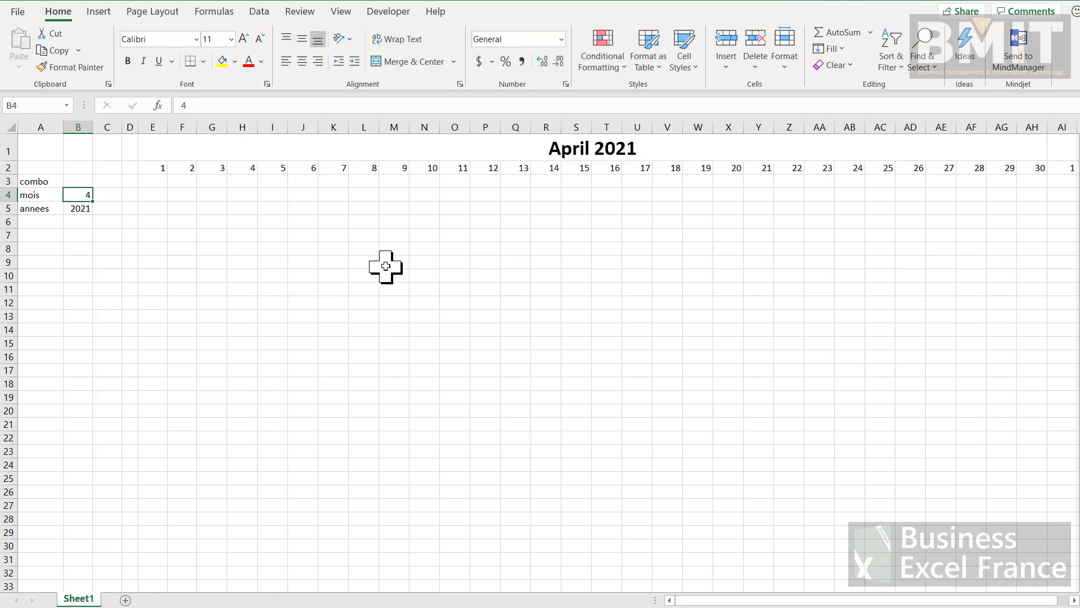
pyautogui.write('5')
pyautogui.press('Return')
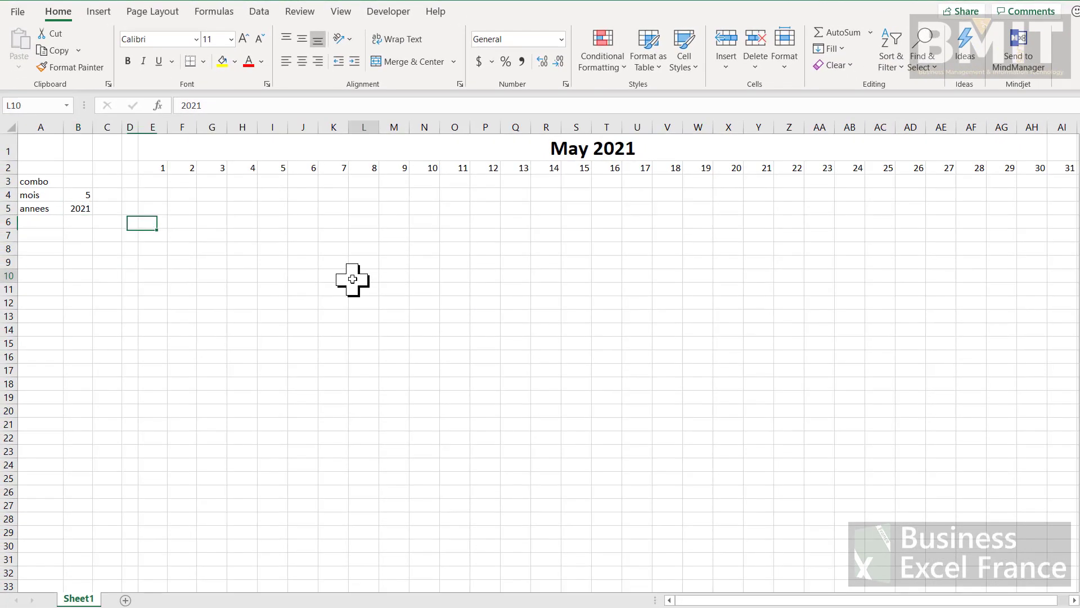
pyautogui.click(352, 280)
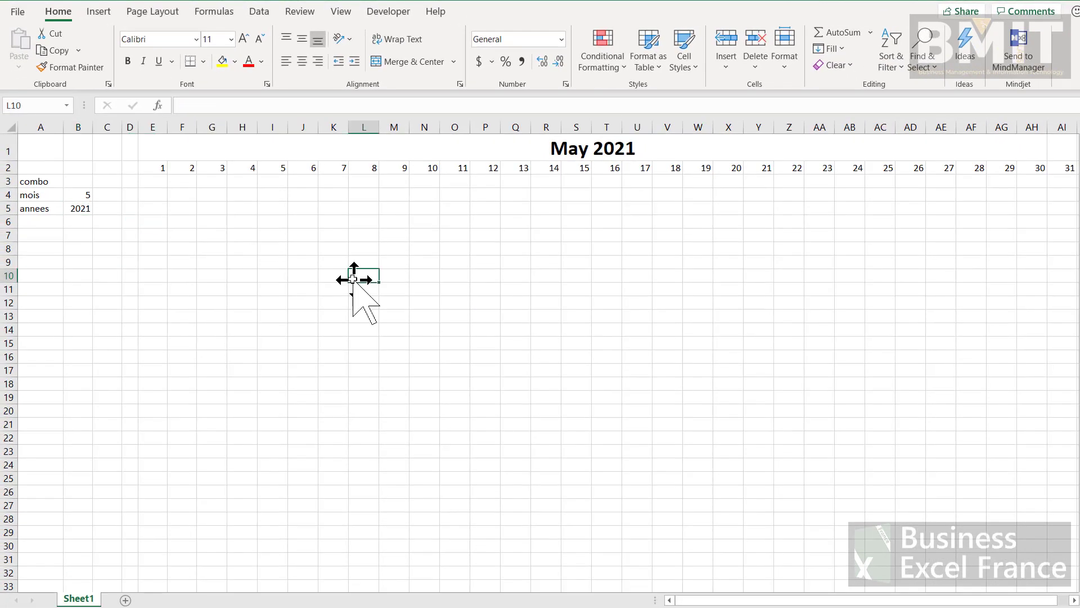
# Hide the Developer tab from the ribbon through the ribbon customization options.
pyautogui.click(18, 12)
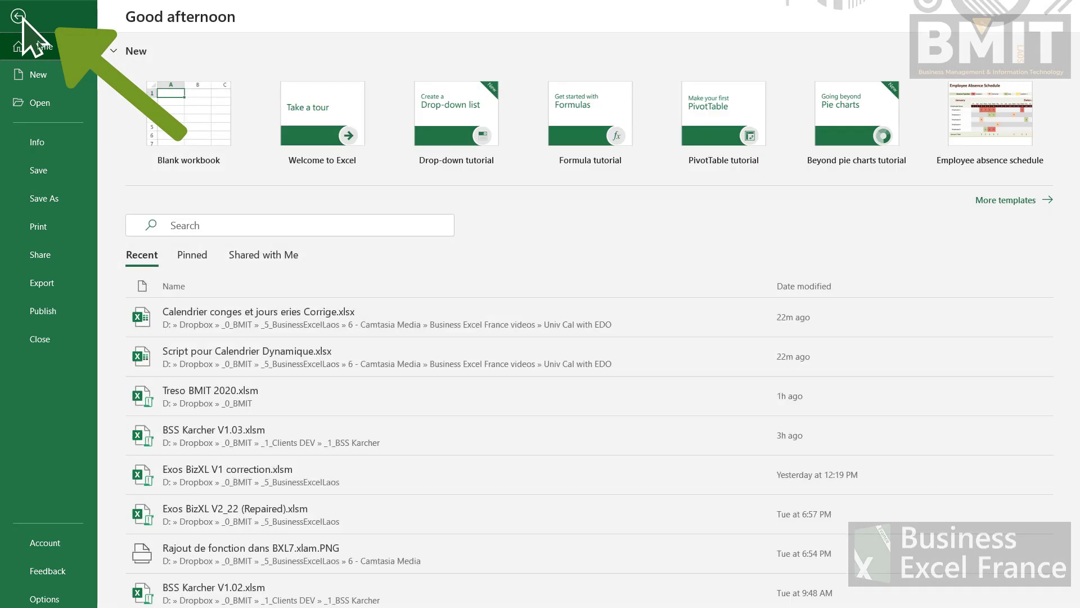
pyautogui.click(45, 599)
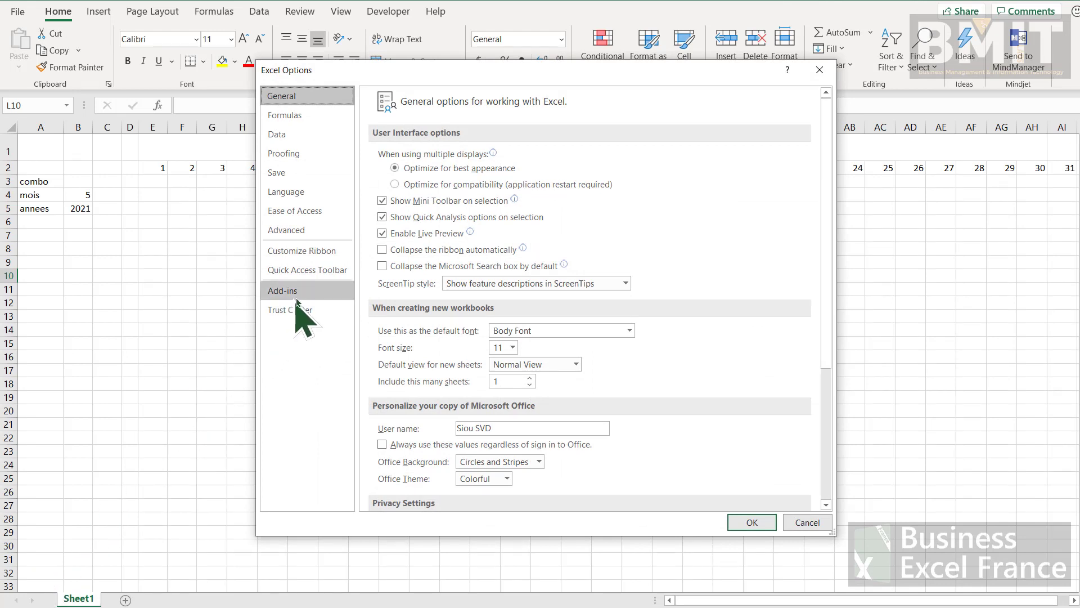
pyautogui.click(332, 254)
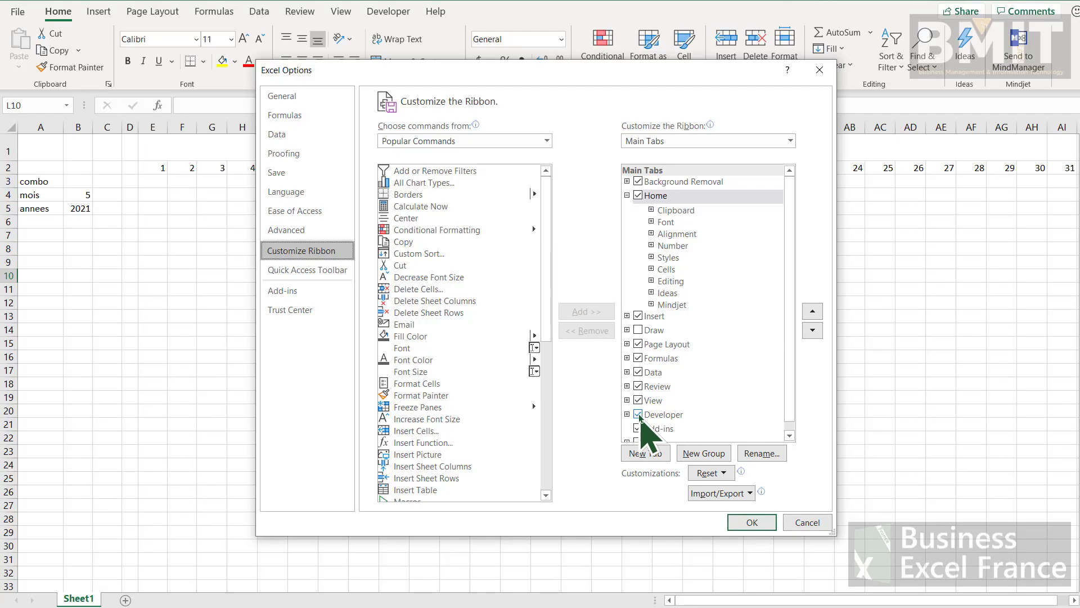
pyautogui.click(639, 415)
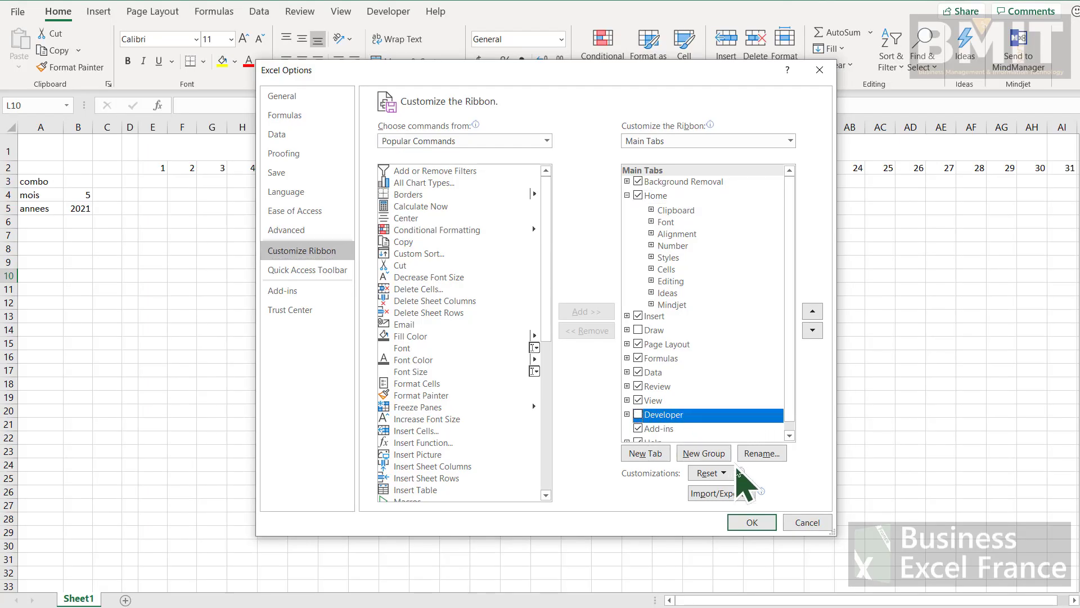
pyautogui.click(752, 522)
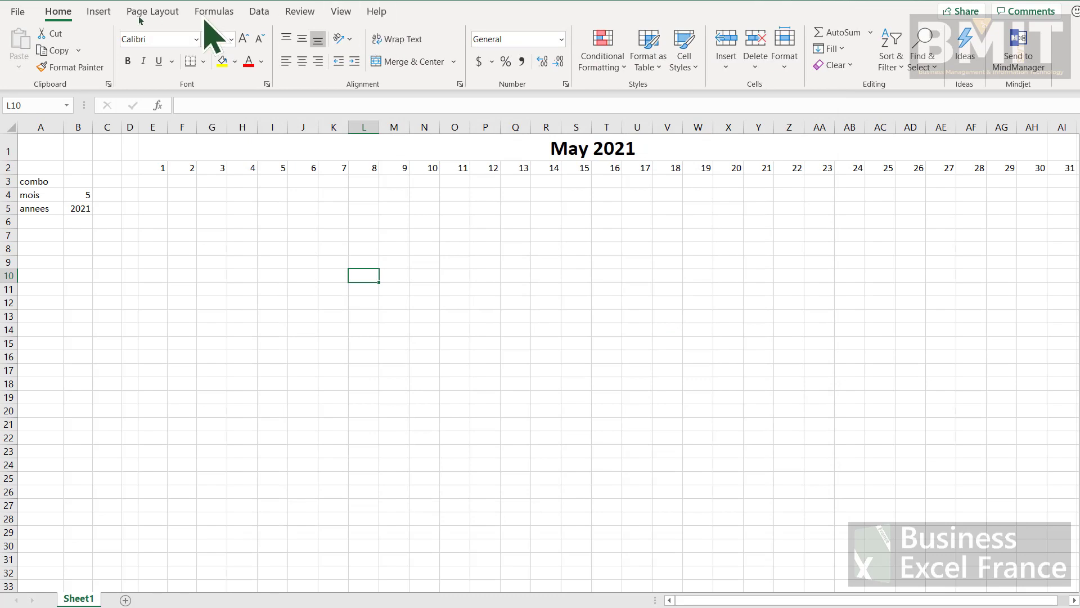
# Enable the Developer tab again in the ribbon customization options.
pyautogui.click(17, 11)
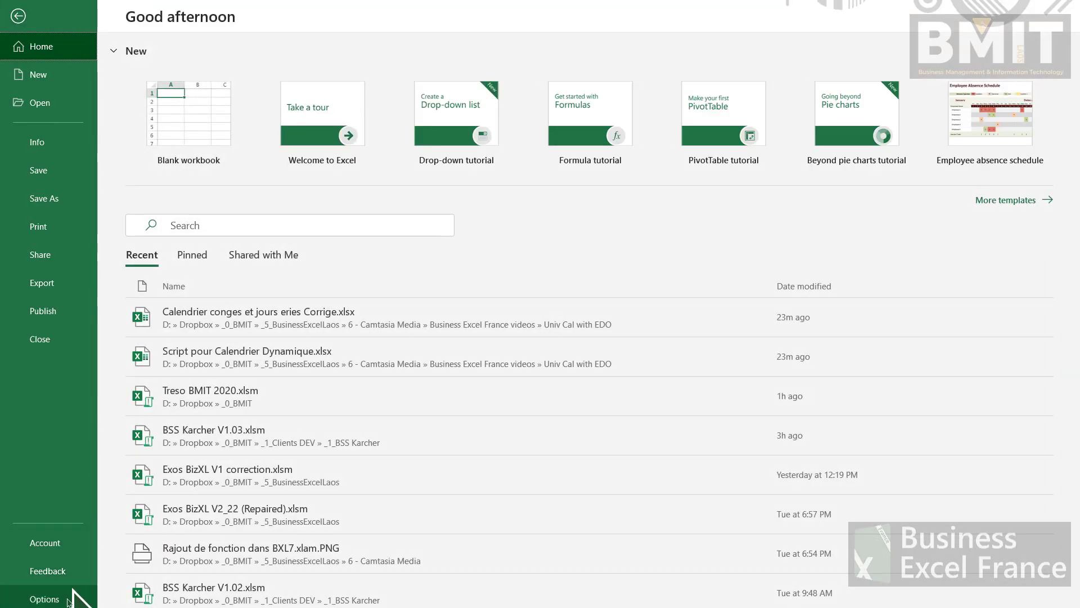
pyautogui.click(68, 596)
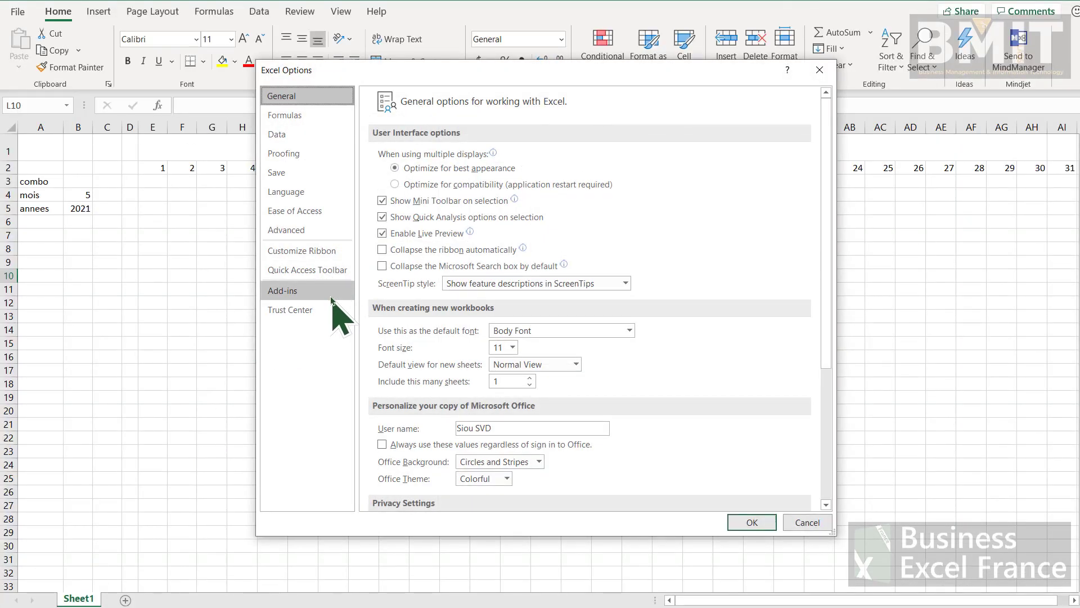
pyautogui.click(330, 252)
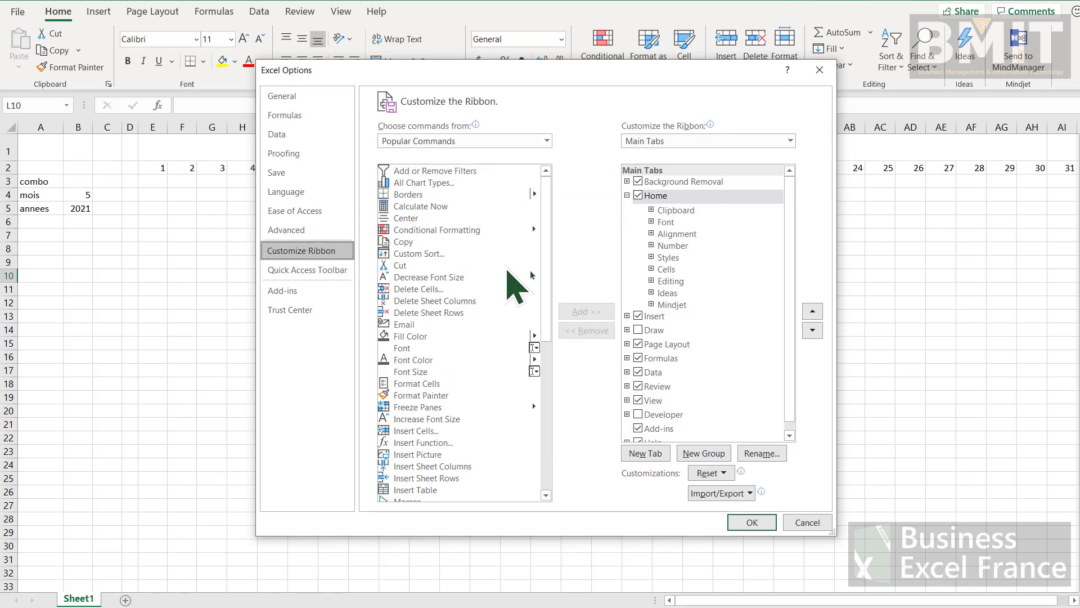
pyautogui.click(638, 415)
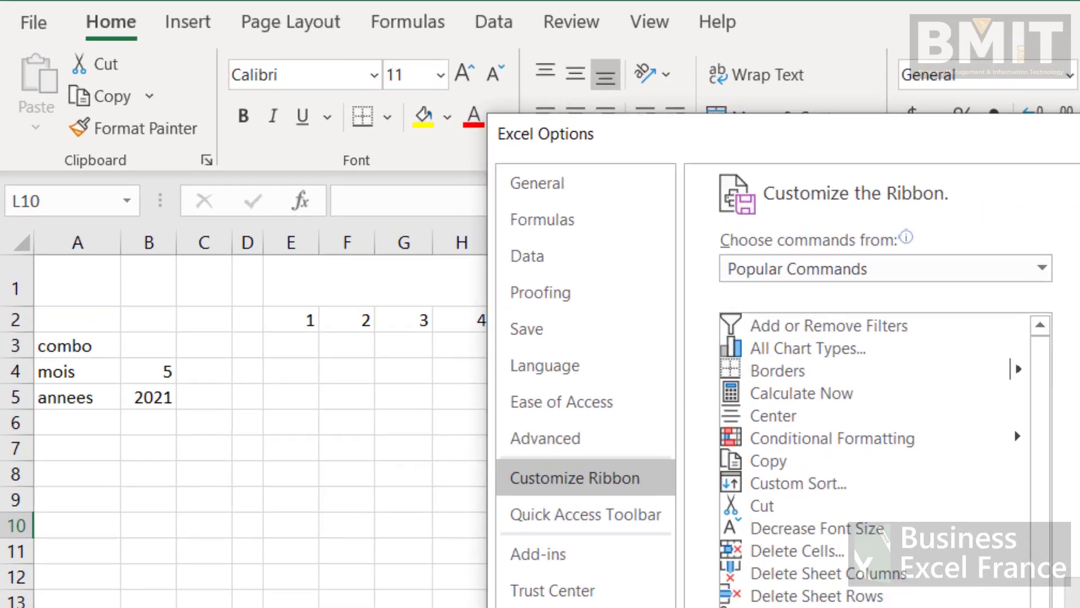
pyautogui.click(752, 522)
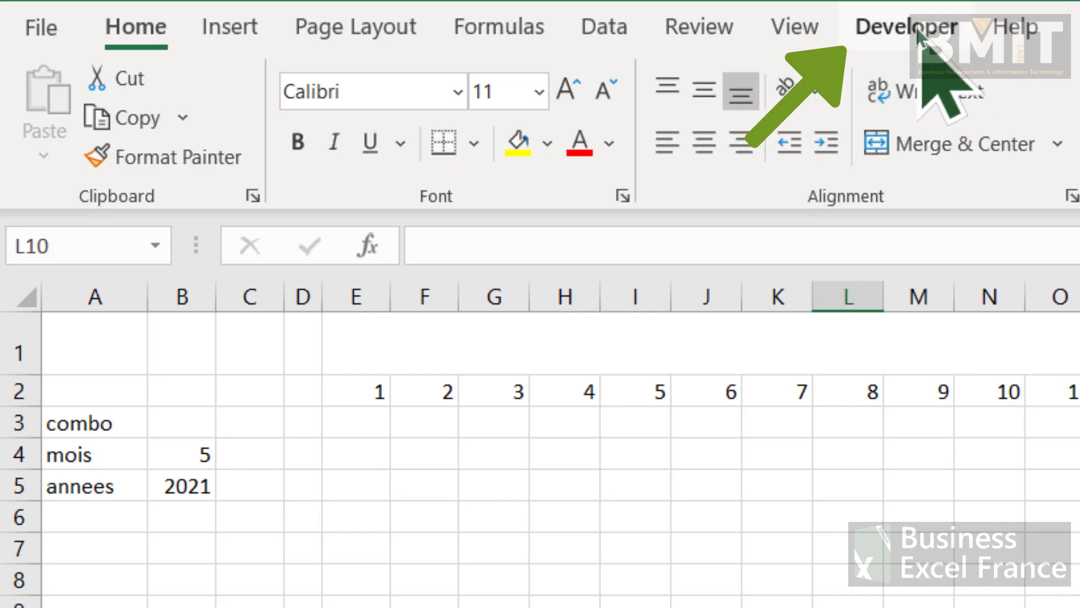
# Insert a vertical scroll bar form control over column C, spanning rows 1 to 3.
pyautogui.click(900, 28)
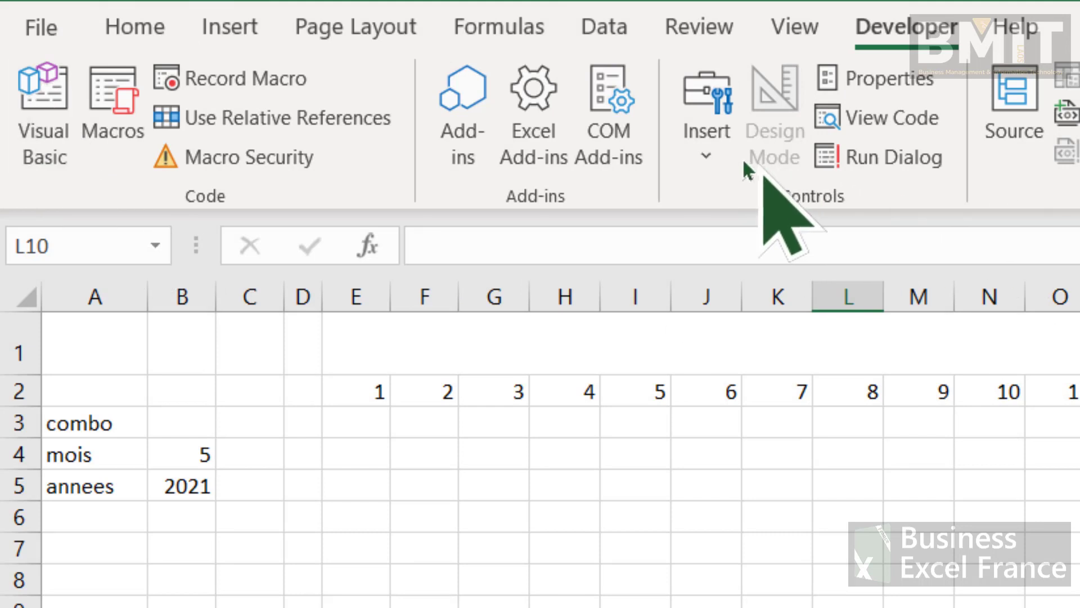
pyautogui.click(712, 155)
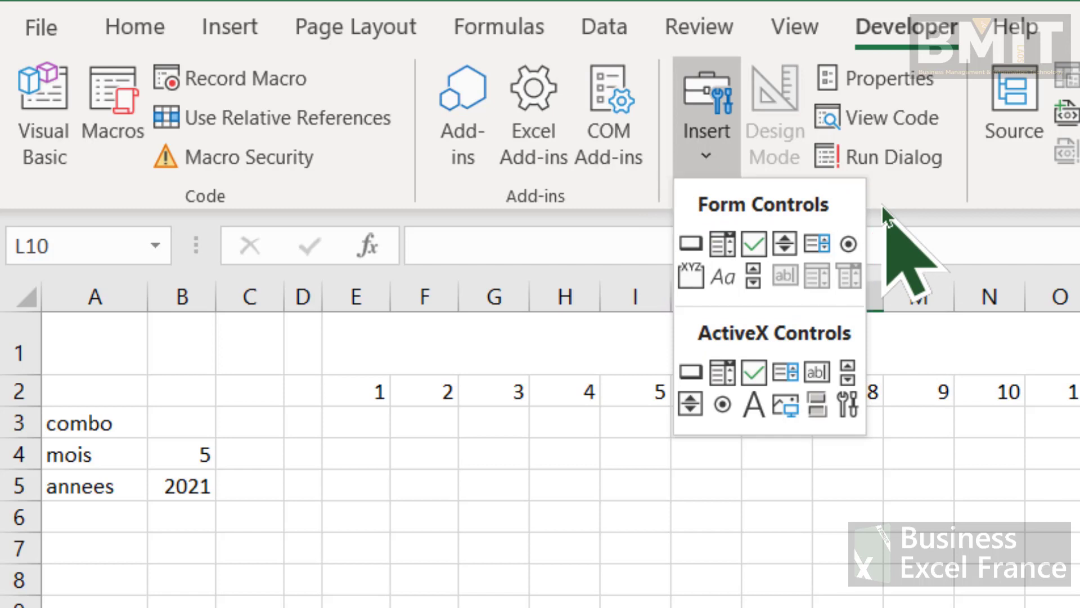
pyautogui.click(754, 277)
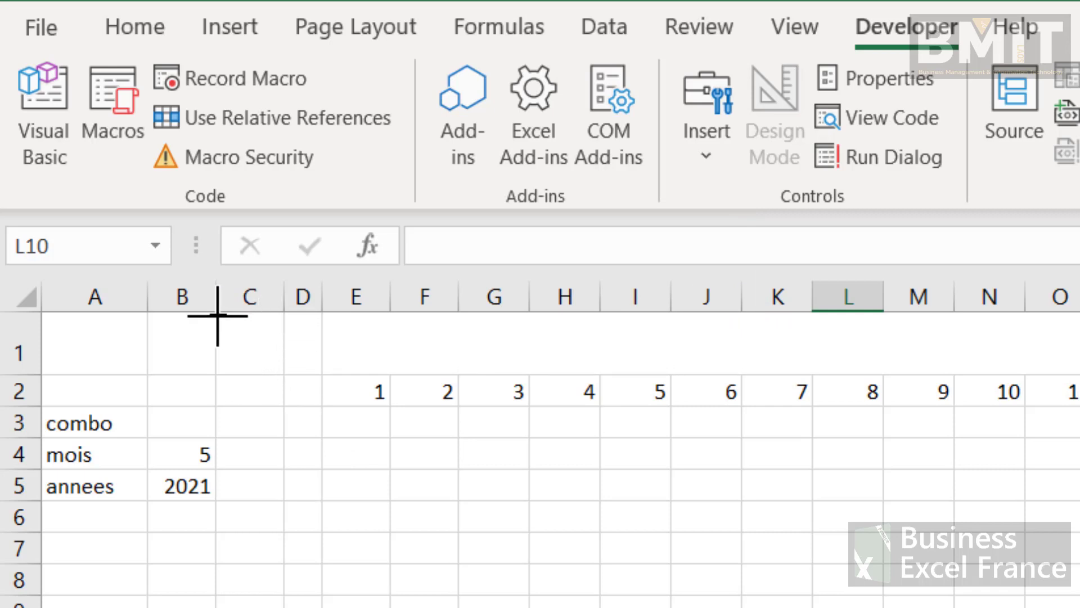
pyautogui.moveTo(217, 316)
pyautogui.mouseDown()
pyautogui.moveTo(239, 385)
pyautogui.moveTo(258, 403)
pyautogui.moveTo(272, 396)
pyautogui.moveTo(259, 393)
pyautogui.mouseUp()
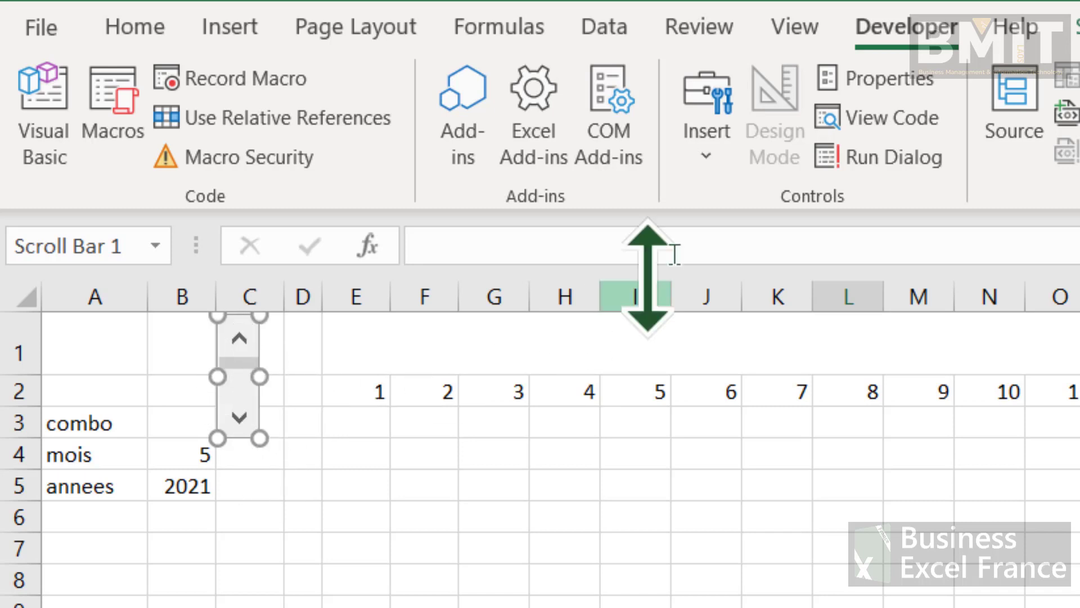
# Insert a combo box form control just beside the scroll bar, spanning columns C to E around row 2.
pyautogui.click(702, 129)
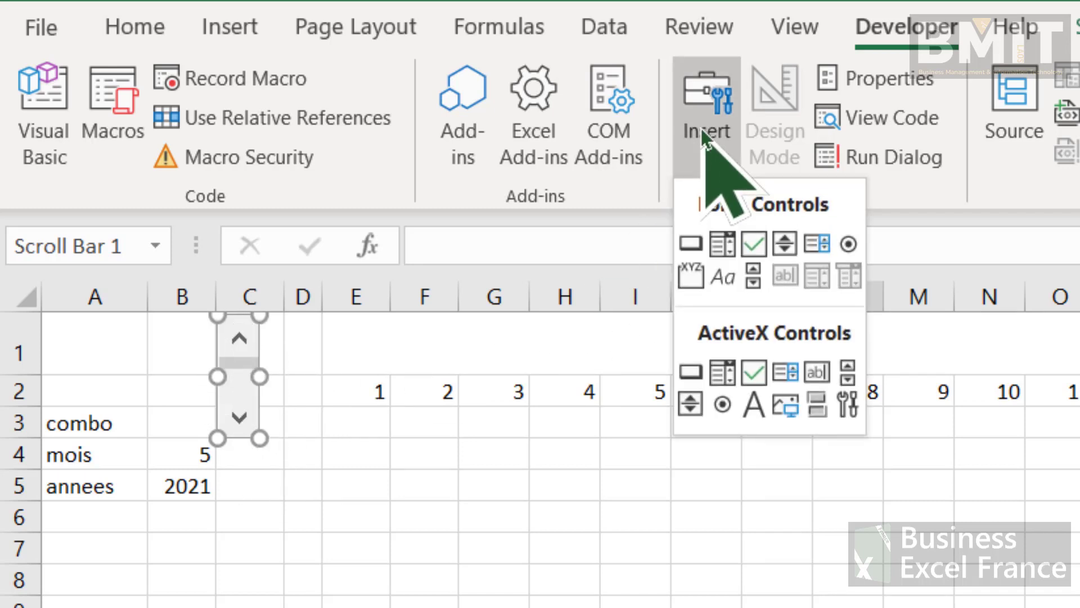
pyautogui.click(713, 249)
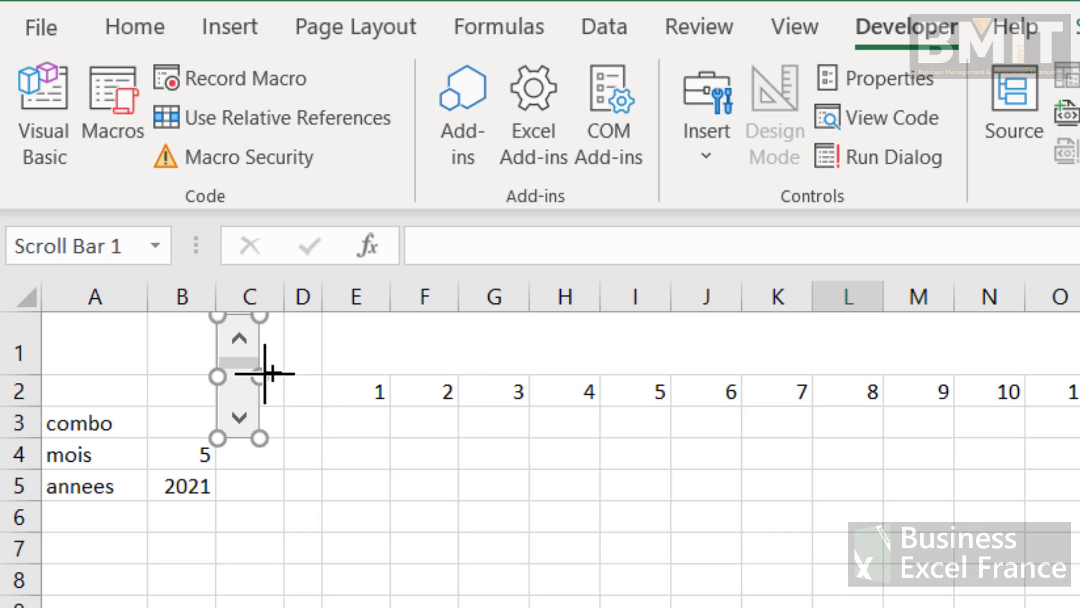
pyautogui.moveTo(265, 373); pyautogui.dragTo(363, 389)
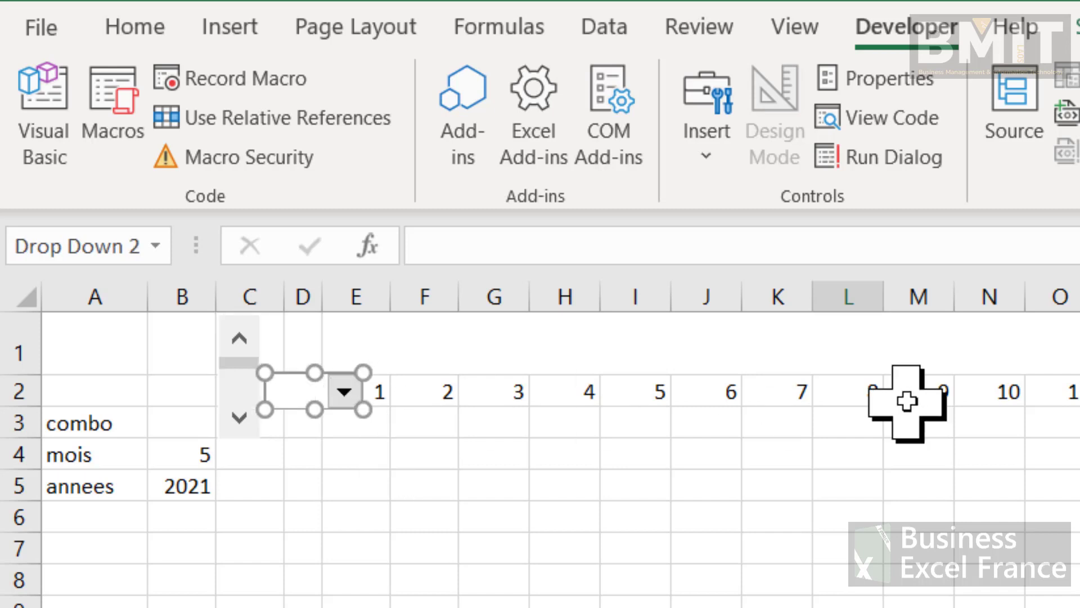
pyautogui.click(573, 513)
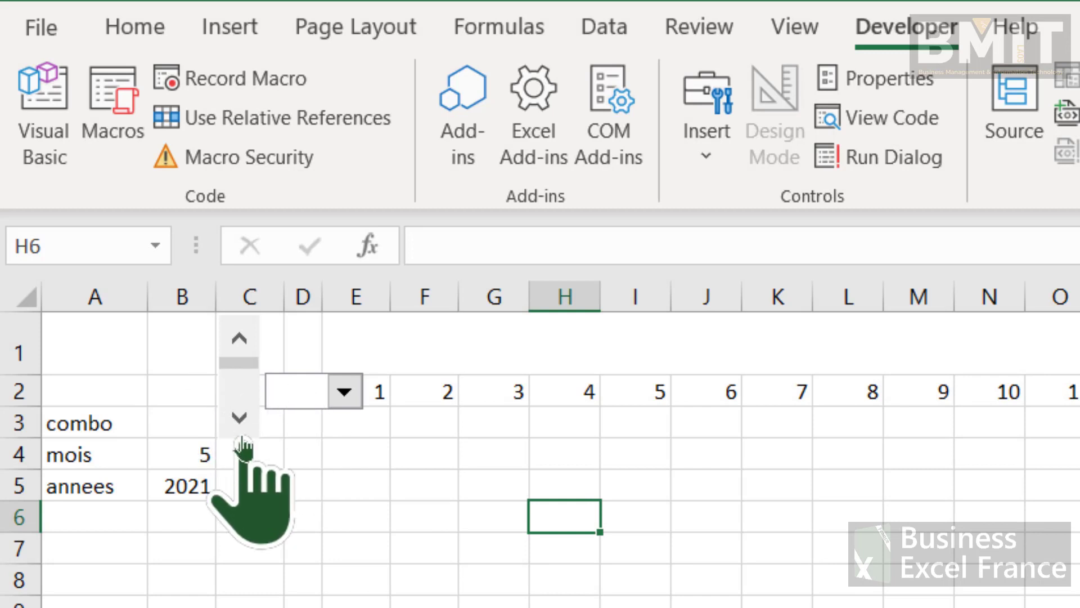
# Try out the scroll bar's up and down arrows and the empty combo box's drop-down.
pyautogui.click(241, 418)
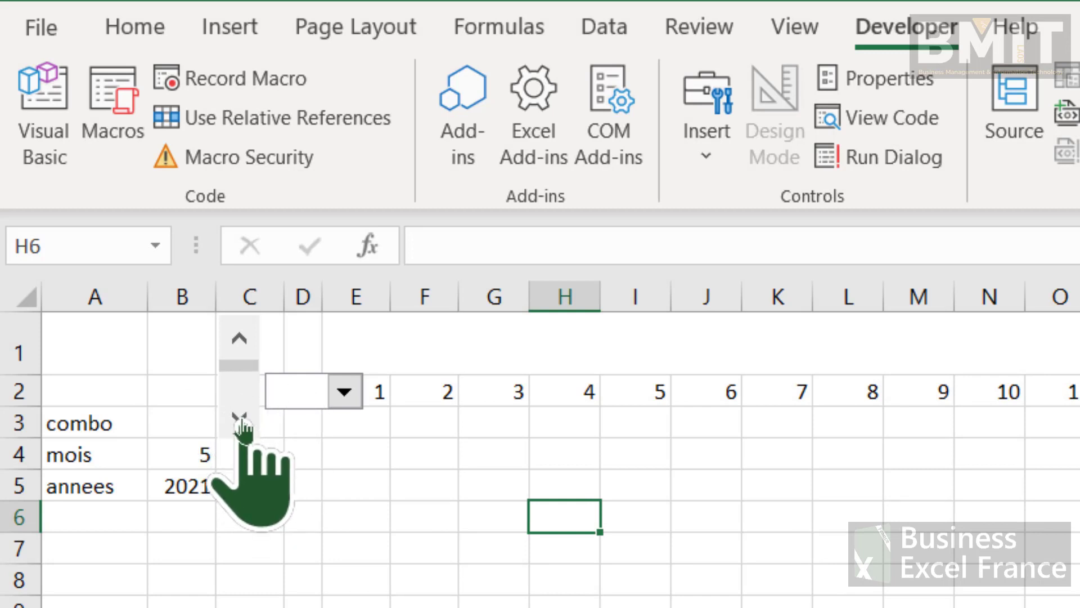
pyautogui.click(231, 344)
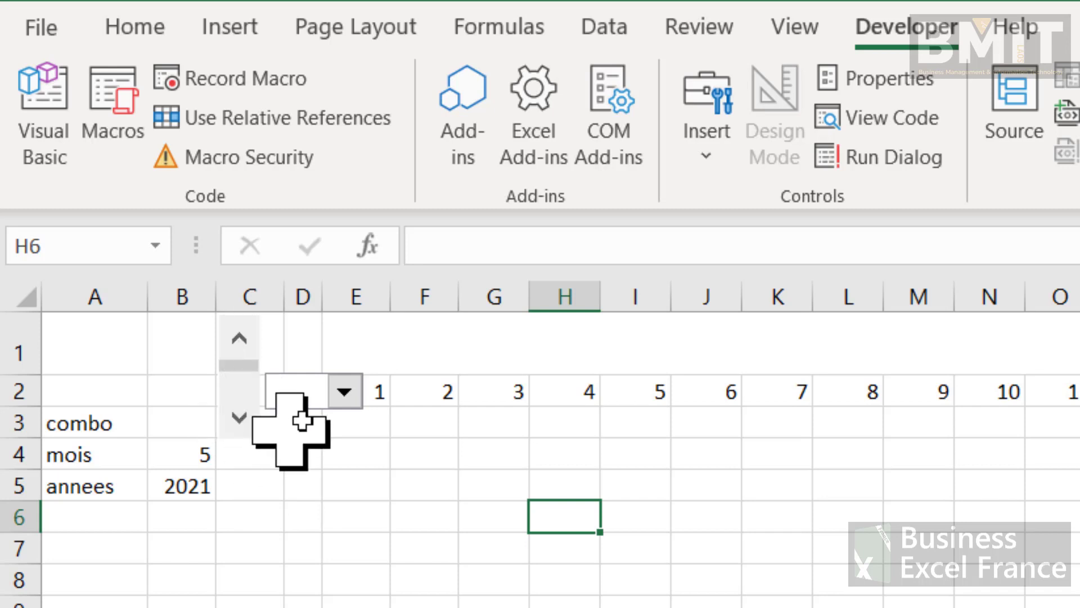
pyautogui.click(349, 394)
pyautogui.click(349, 395)
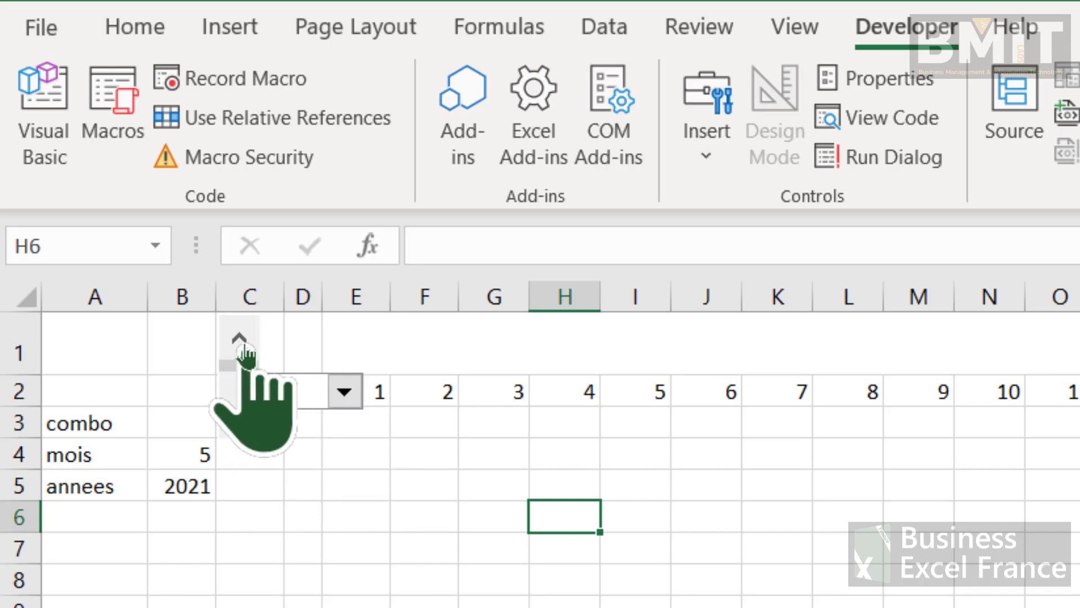
pyautogui.click(239, 426)
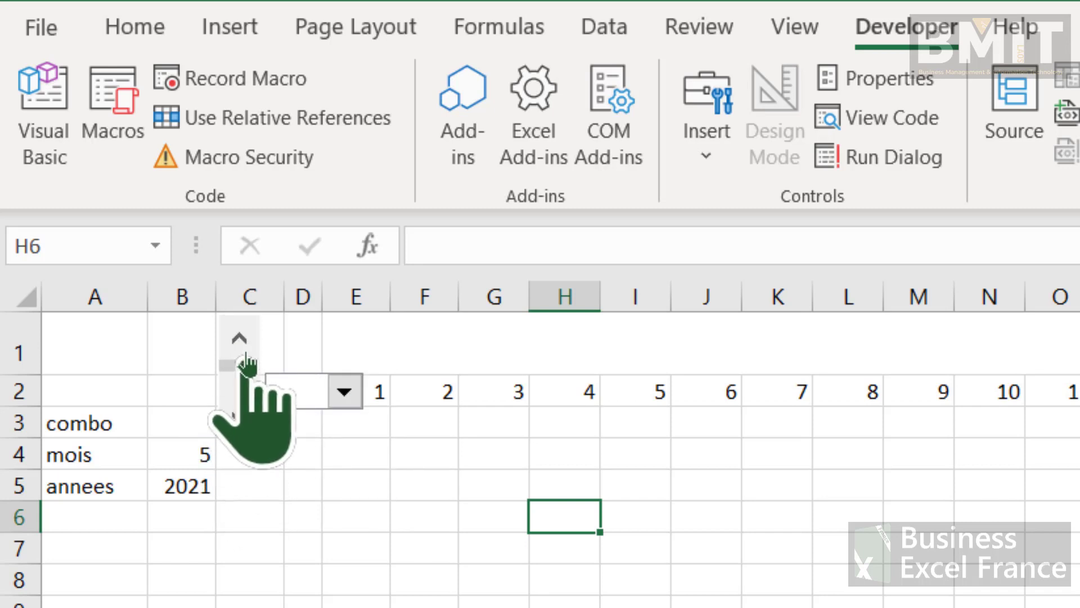
pyautogui.click(243, 340)
pyautogui.click(243, 426)
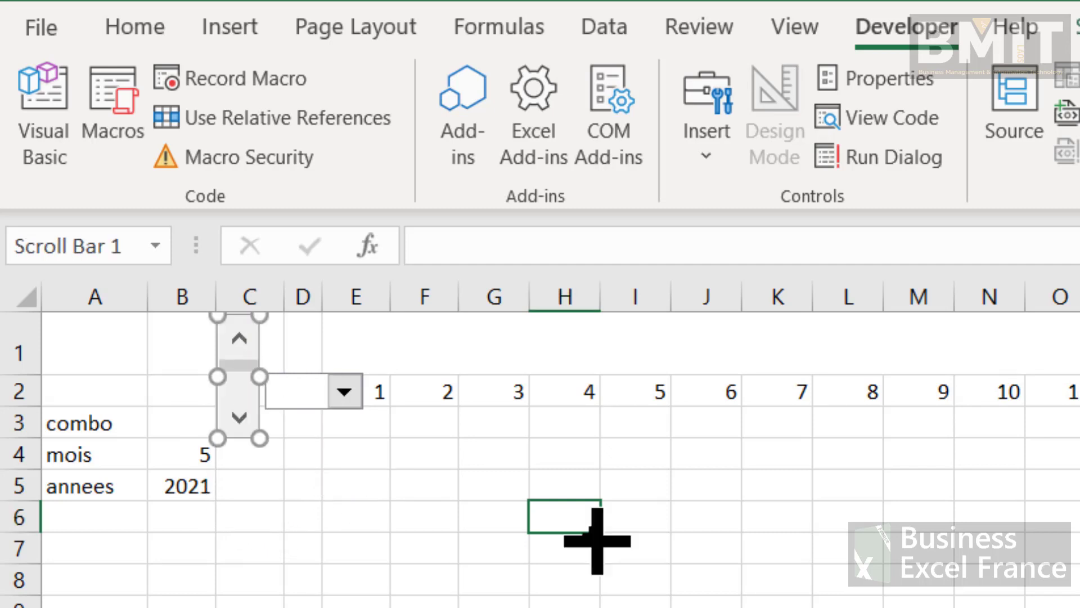
pyautogui.click(595, 532)
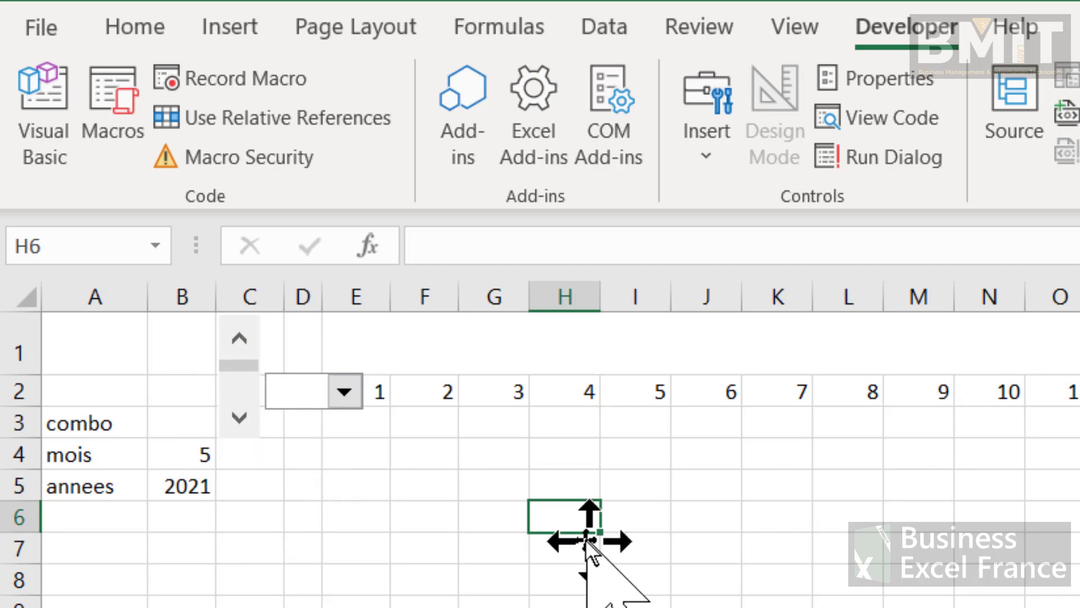
# Lengthen the scroll bar in column C down to the end of row 4.
pyautogui.rightClick(235, 373)
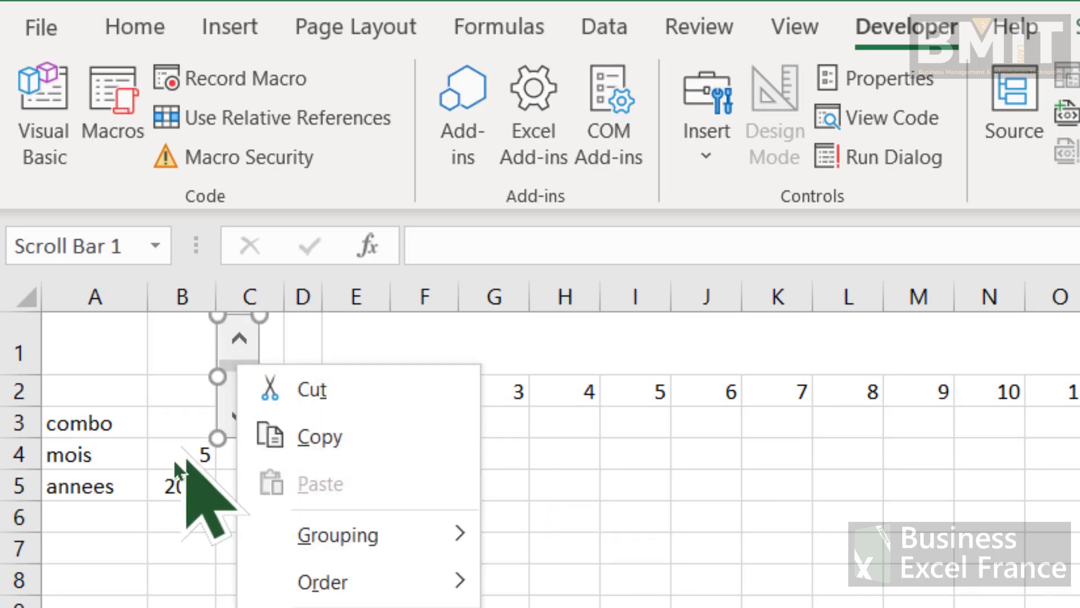
pyautogui.click(195, 445)
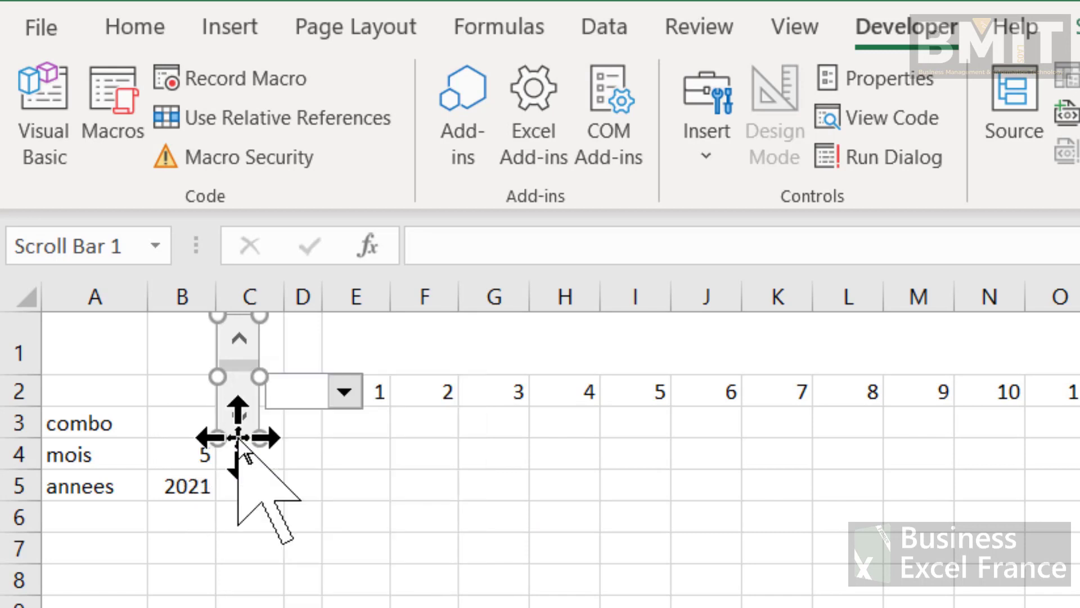
pyautogui.moveTo(259, 437); pyautogui.dragTo(262, 467)
pyautogui.rightClick(236, 410)
pyautogui.click(90, 345)
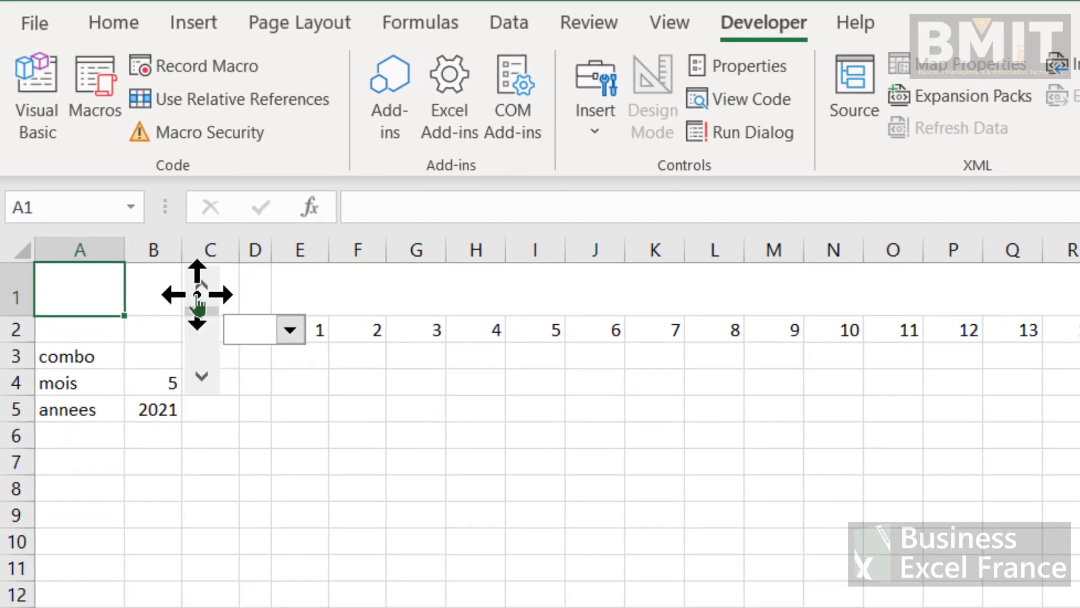
# Format the scroll bar control with minimum value 1, maximum value 12, incremental change 1 and page change 5.
pyautogui.rightClick(223, 334)
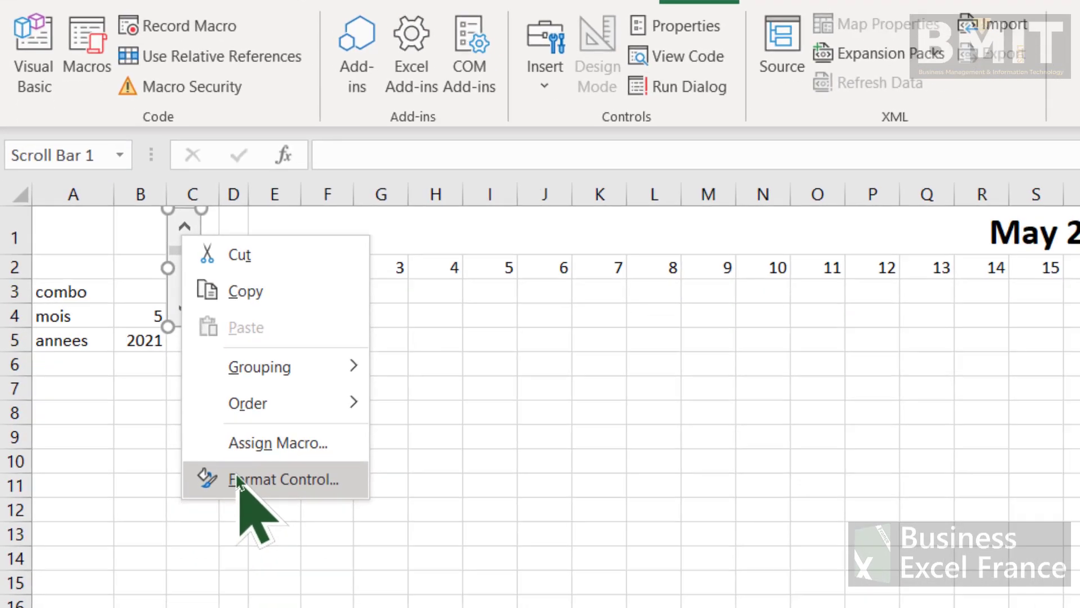
pyautogui.click(257, 557)
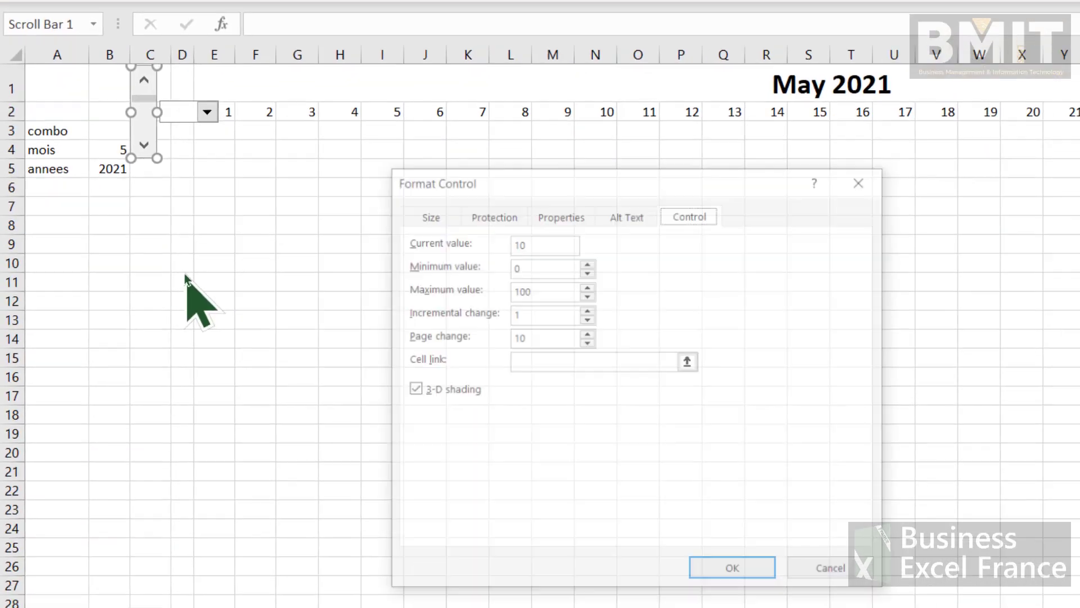
pyautogui.moveTo(513, 177); pyautogui.dragTo(321, 149)
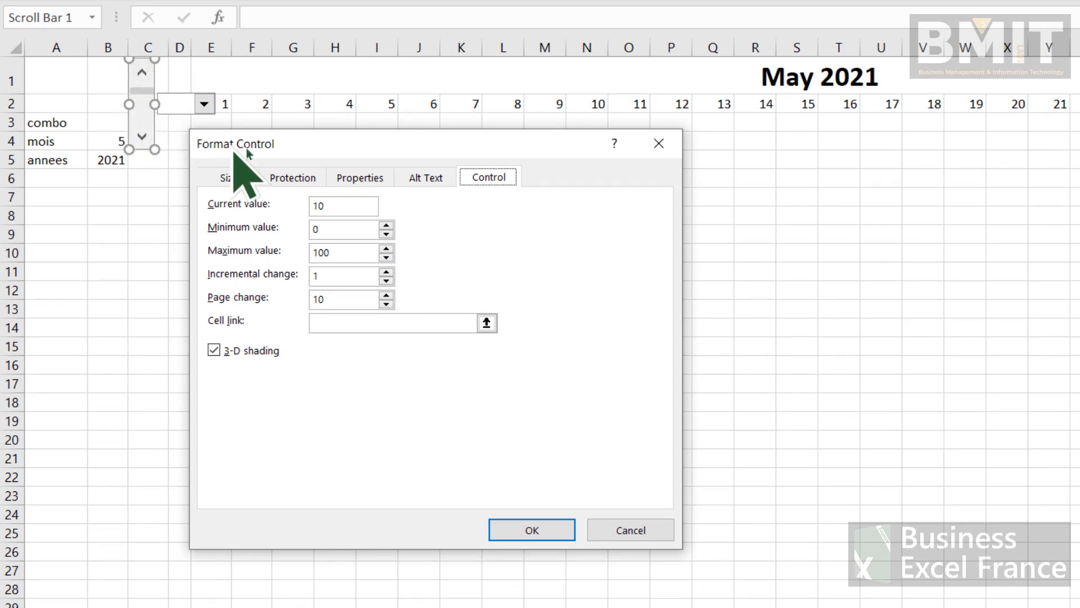
pyautogui.doubleClick(322, 228)
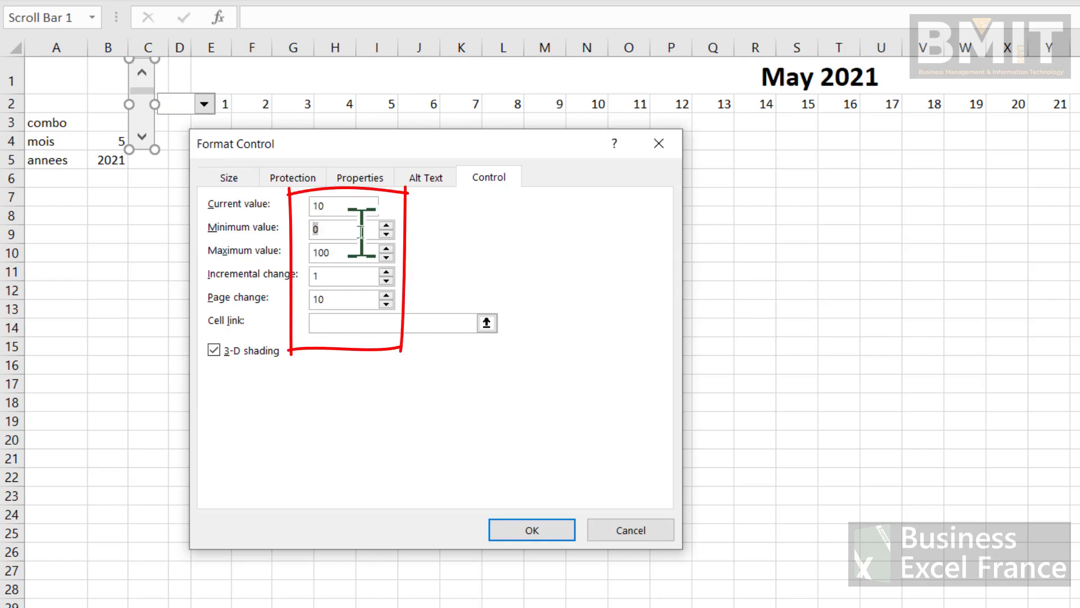
pyautogui.press('Tab')
pyautogui.click(354, 275)
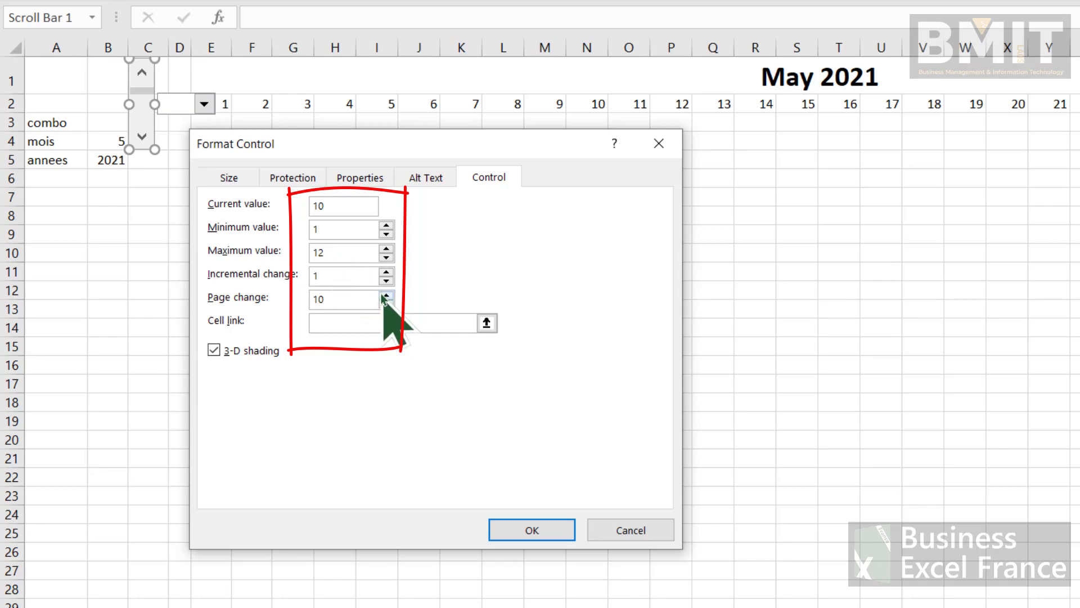
pyautogui.moveTo(357, 296); pyautogui.dragTo(299, 309)
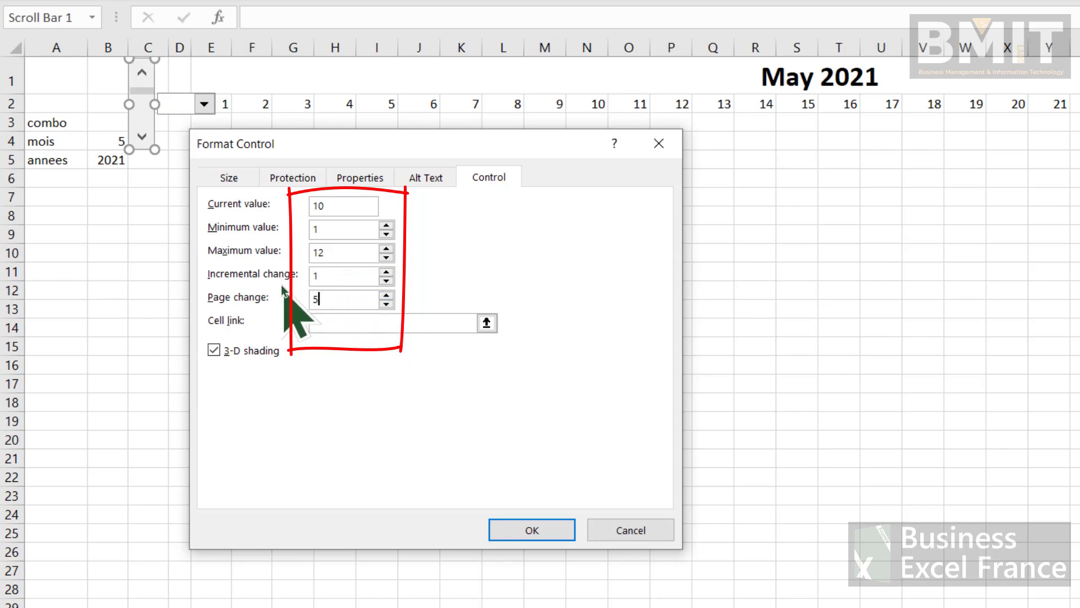
pyautogui.write('5')
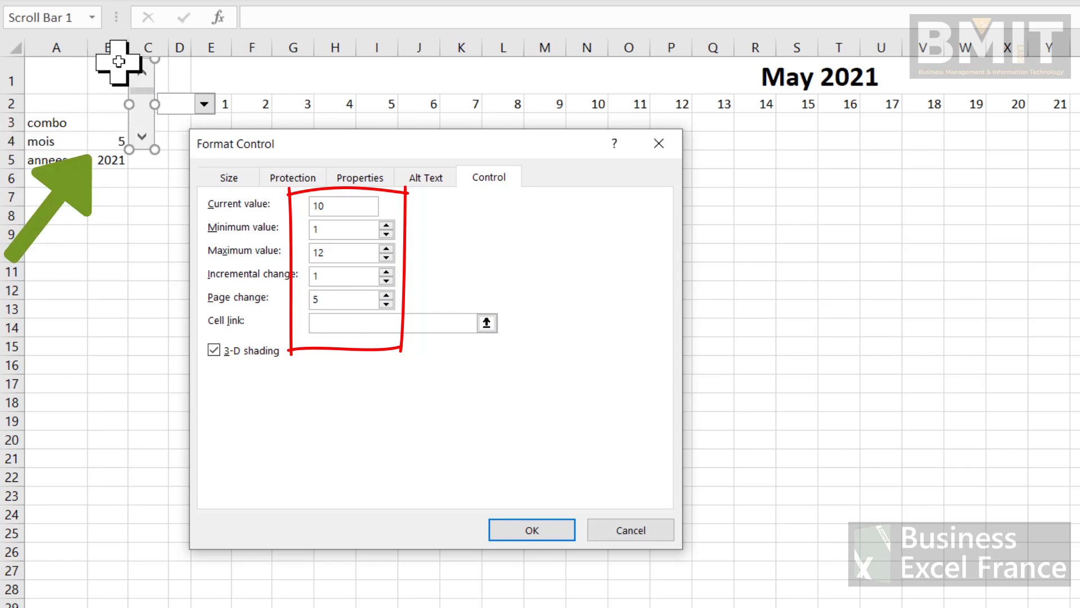
# Link the scroll bar to the month cell B4 and apply the control settings.
pyautogui.click(109, 140)
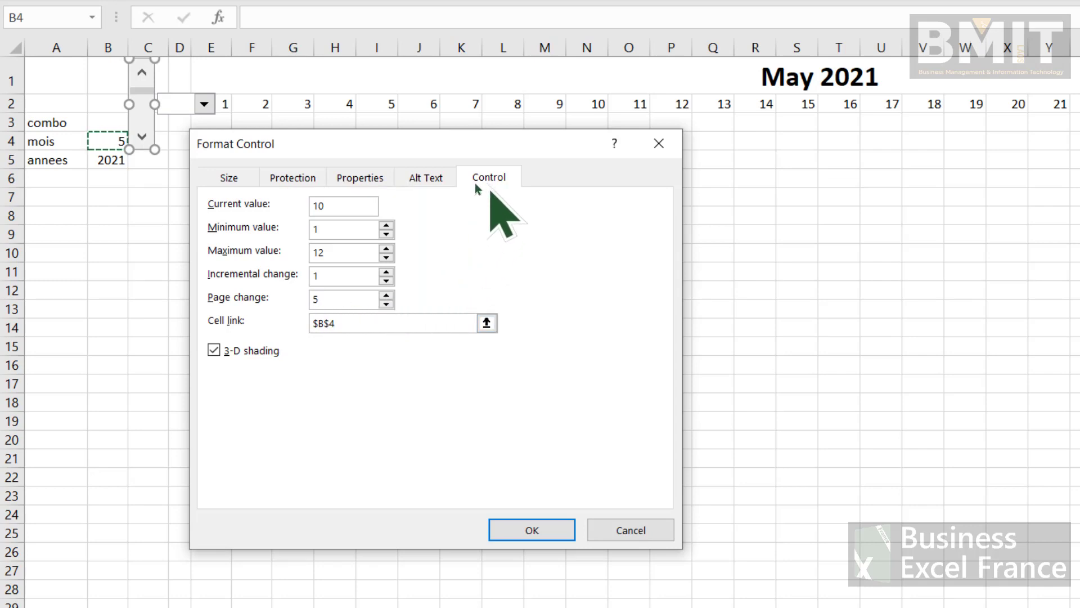
pyautogui.click(434, 177)
pyautogui.click(373, 174)
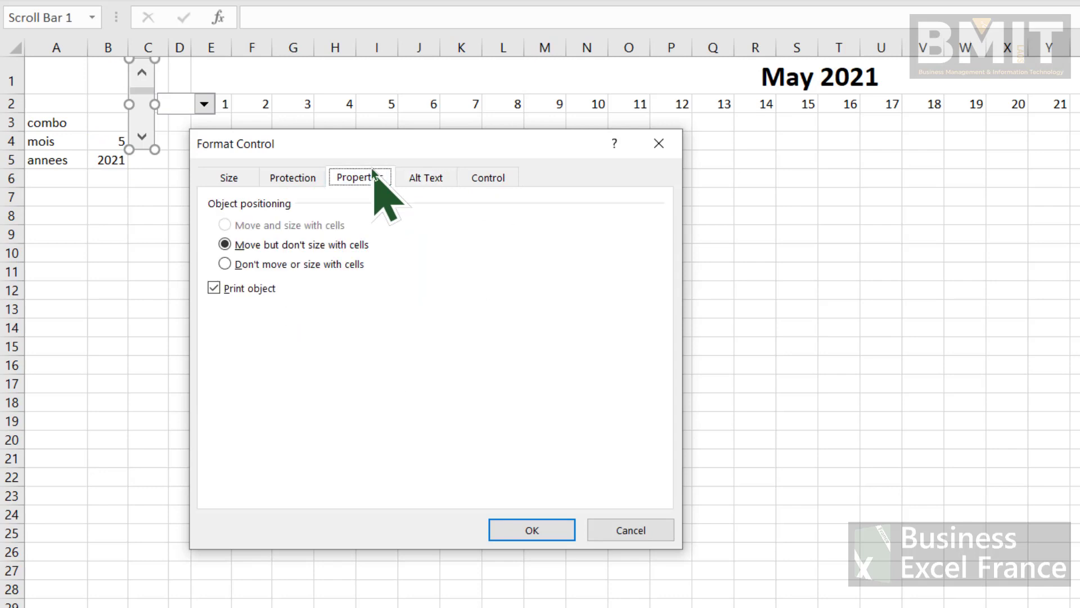
pyautogui.click(225, 177)
pyautogui.click(295, 176)
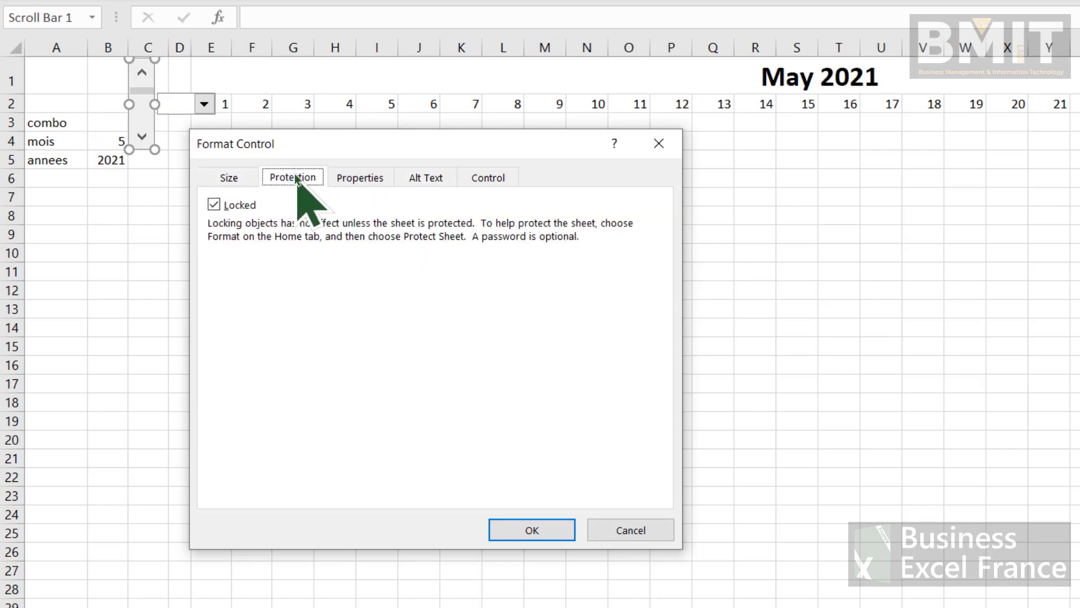
pyautogui.click(235, 178)
pyautogui.click(497, 180)
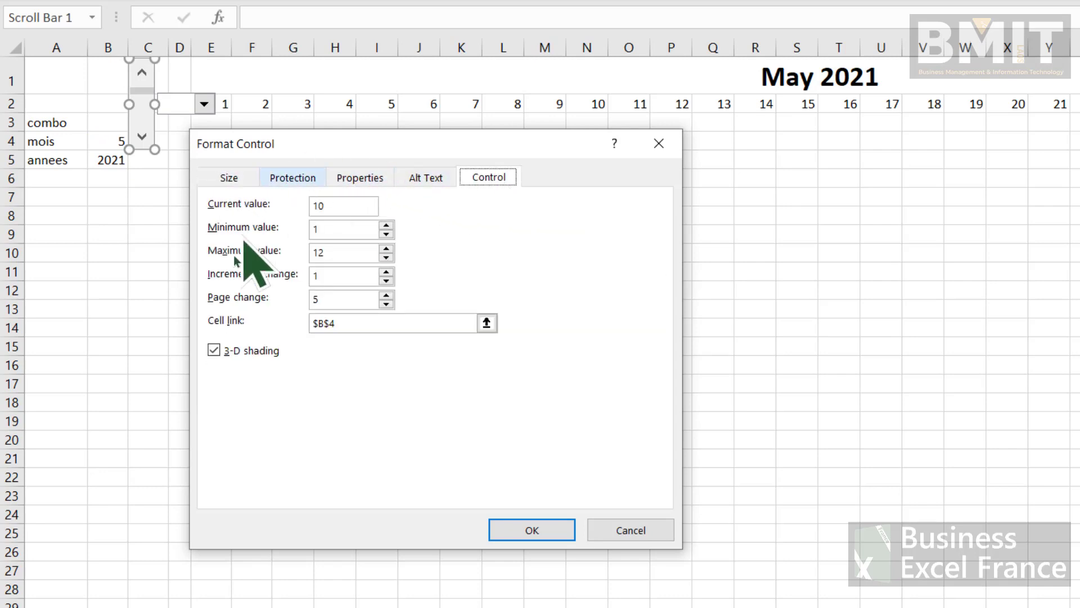
pyautogui.click(537, 529)
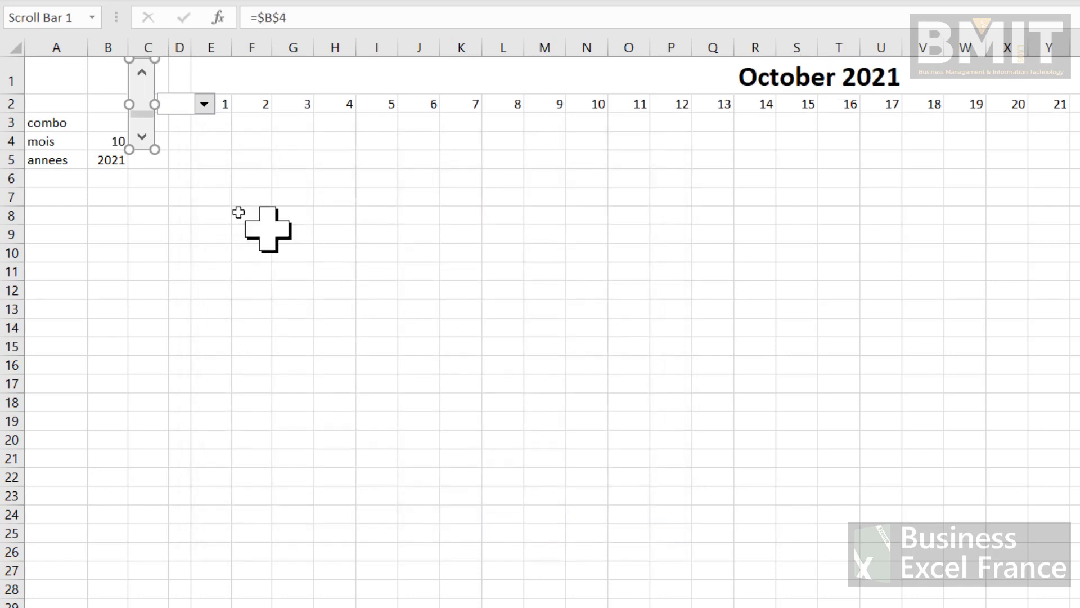
# Test the scroll bar by stepping the month up to 12 and back down to 1.
pyautogui.click(211, 197)
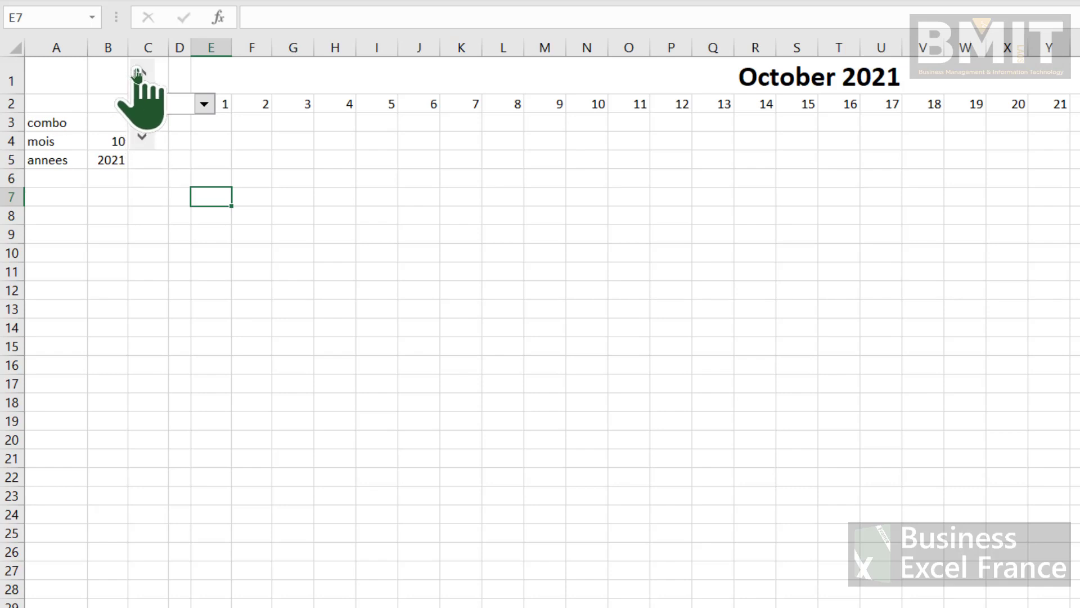
pyautogui.click(151, 140)
pyautogui.click(150, 140)
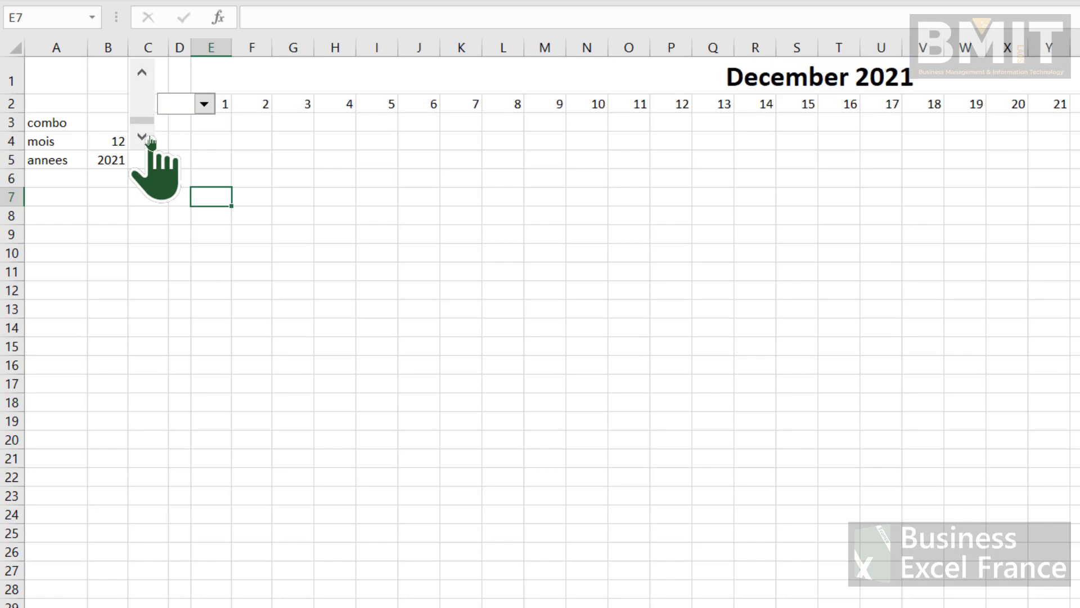
pyautogui.click(147, 71)
pyautogui.click(148, 72)
pyautogui.click(147, 71)
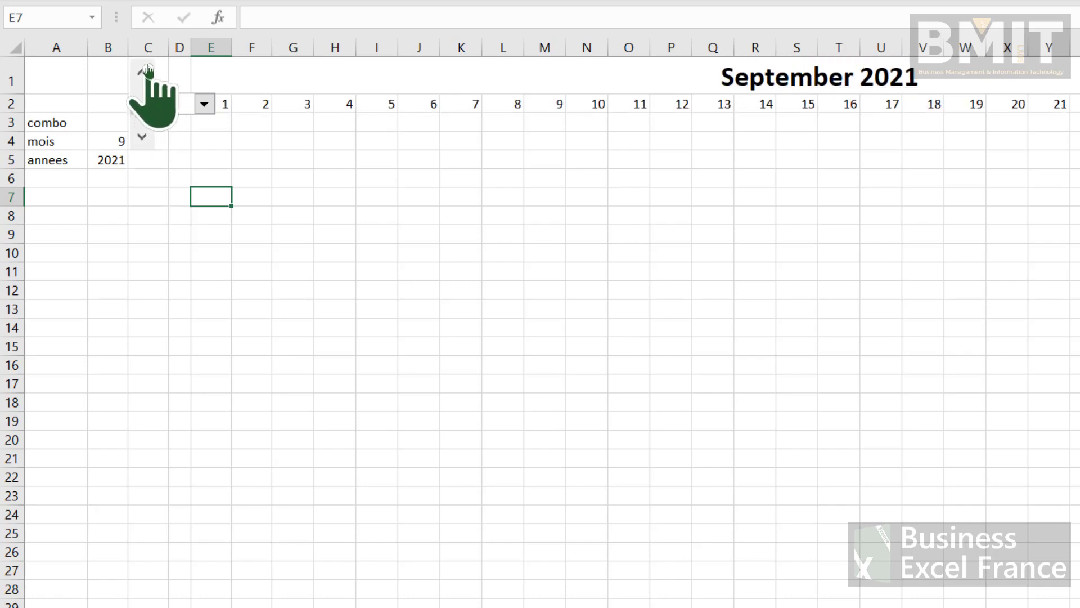
pyautogui.click(147, 71)
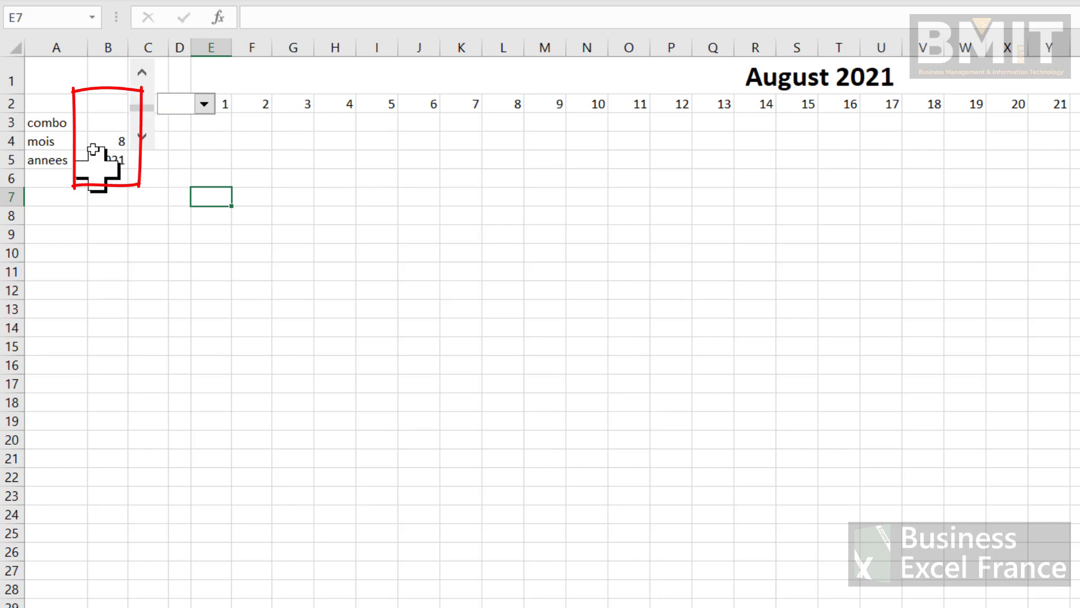
pyautogui.click(146, 69)
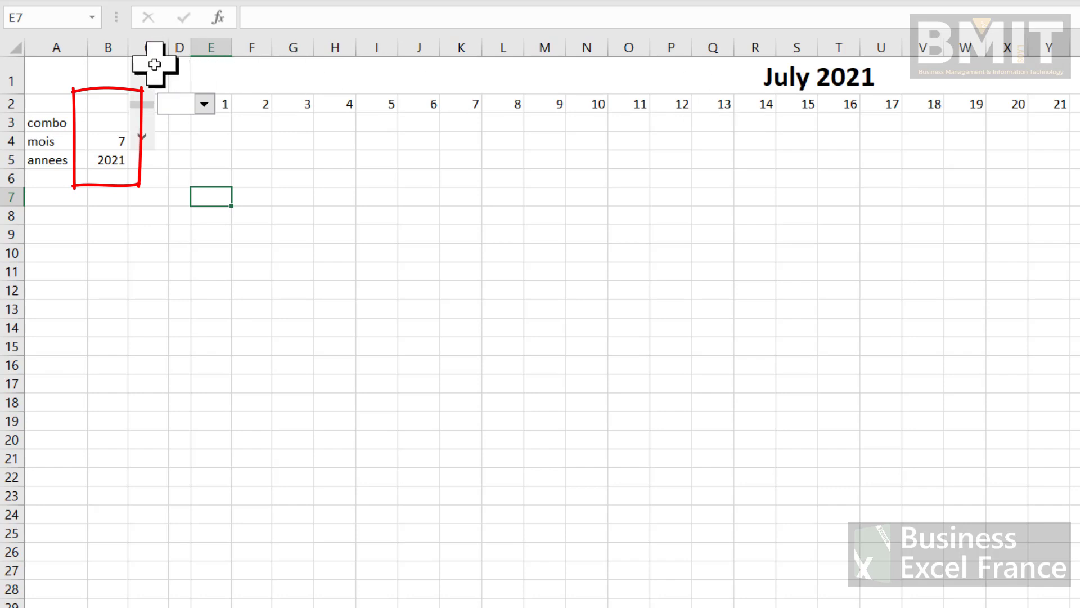
pyautogui.moveTo(144, 71); pyautogui.dragTo(144, 72)
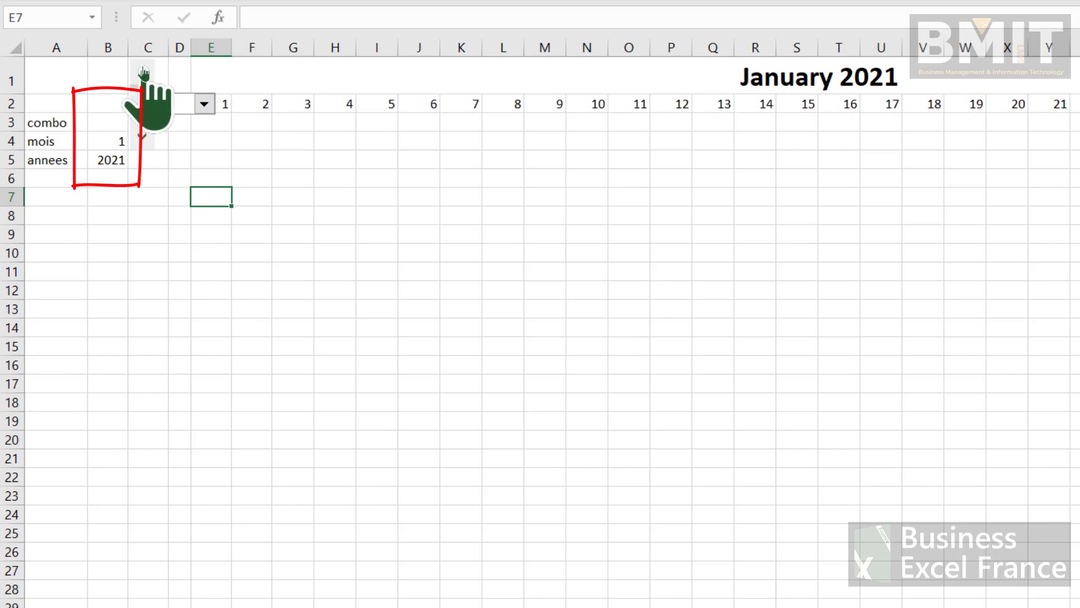
# Advance the month to 5 with the scroll bar so the calendar is on May 2021.
pyautogui.click(143, 137)
pyautogui.click(143, 137)
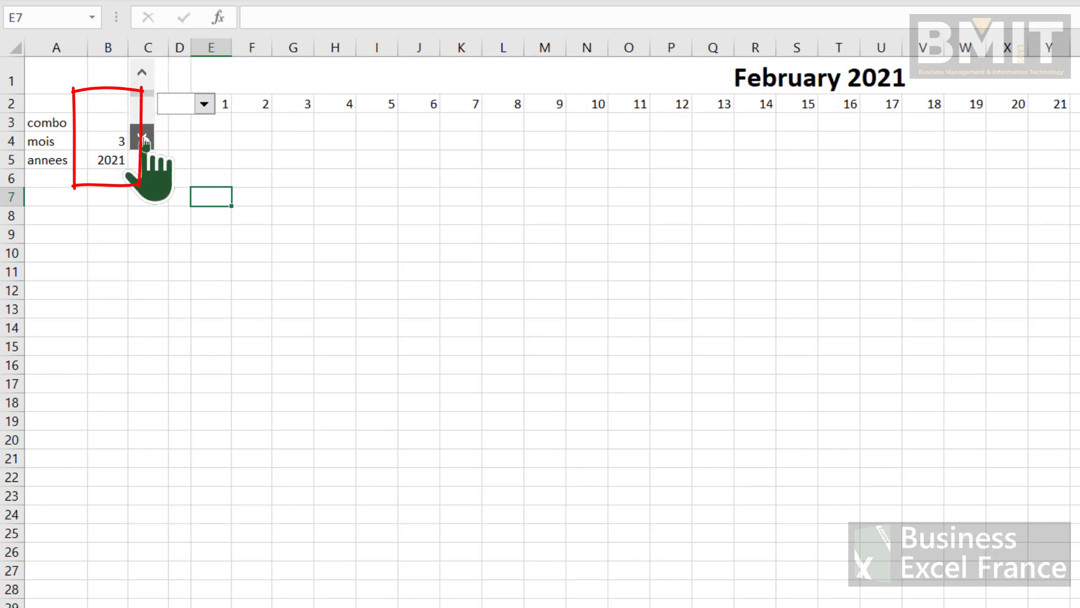
pyautogui.click(144, 136)
pyautogui.click(144, 136)
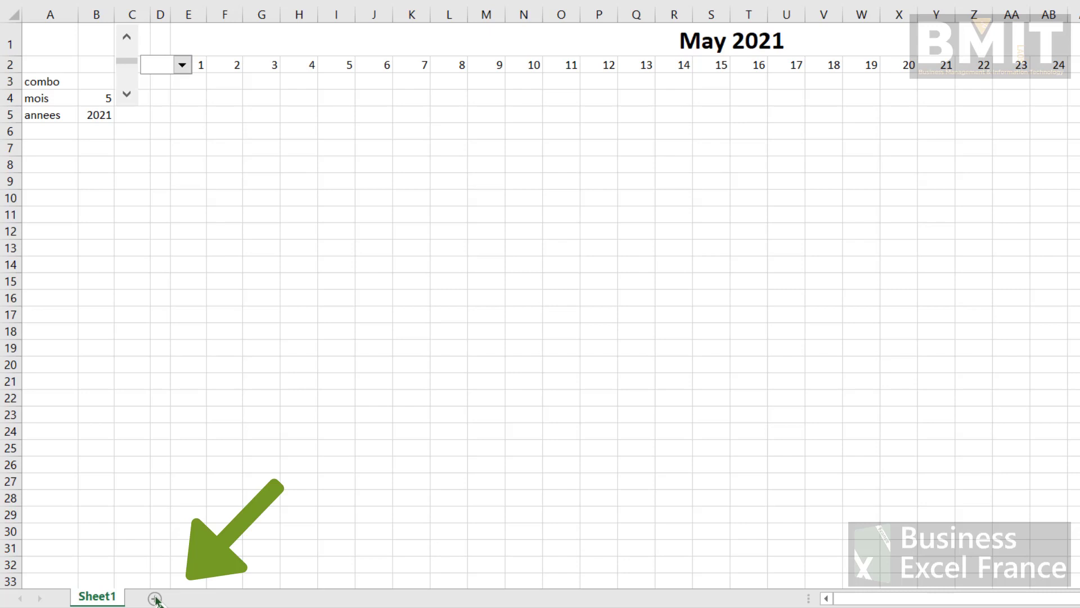
# Add a new worksheet and enter the headers Annee in A1, Fete in C1 and Feries in D1.
pyautogui.click(154, 598)
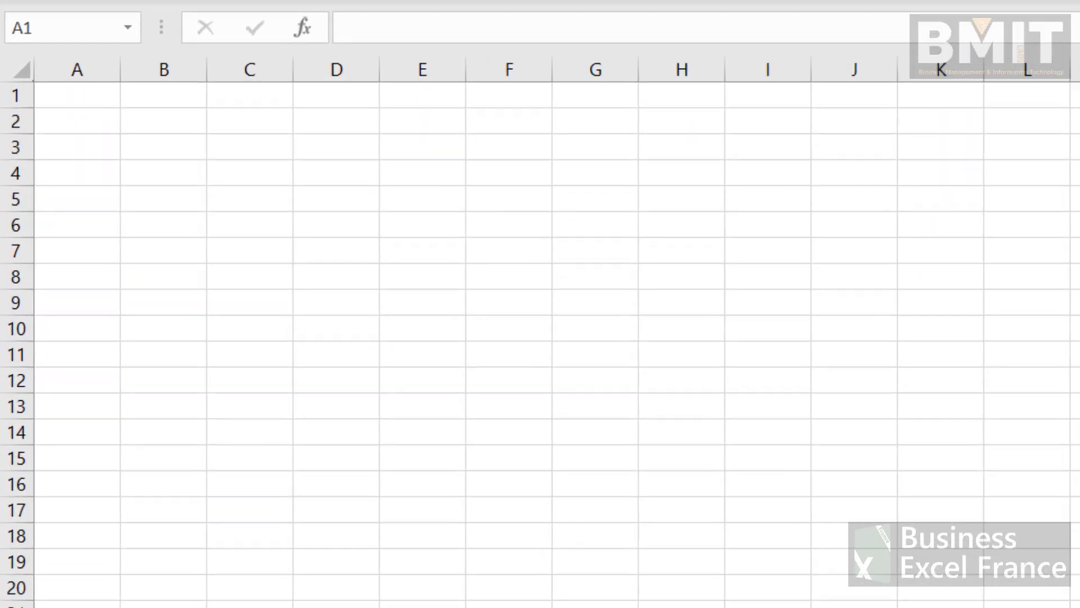
pyautogui.click(96, 102)
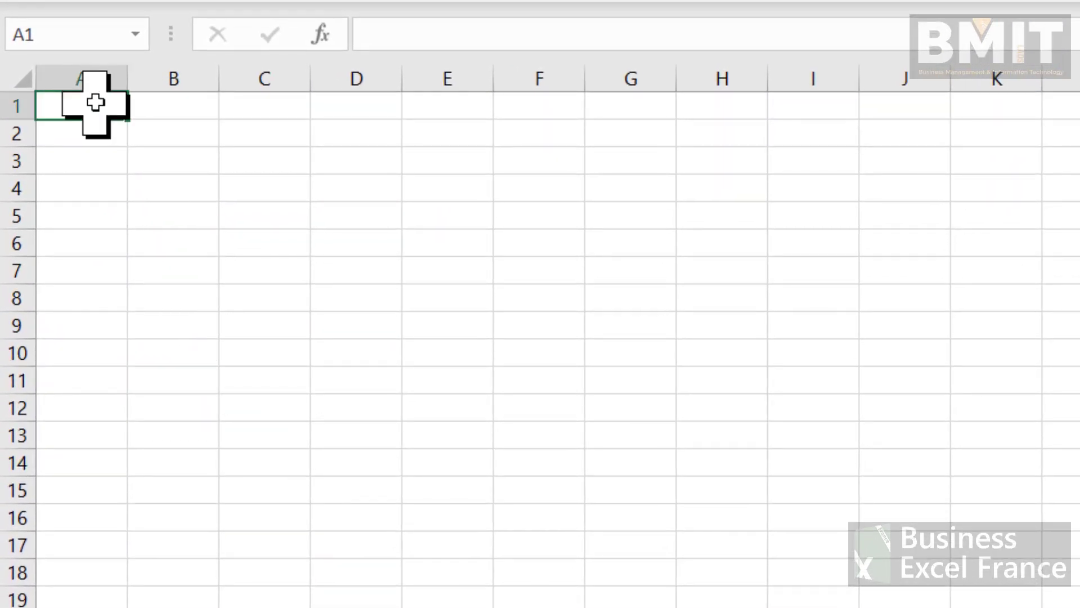
pyautogui.write('An')
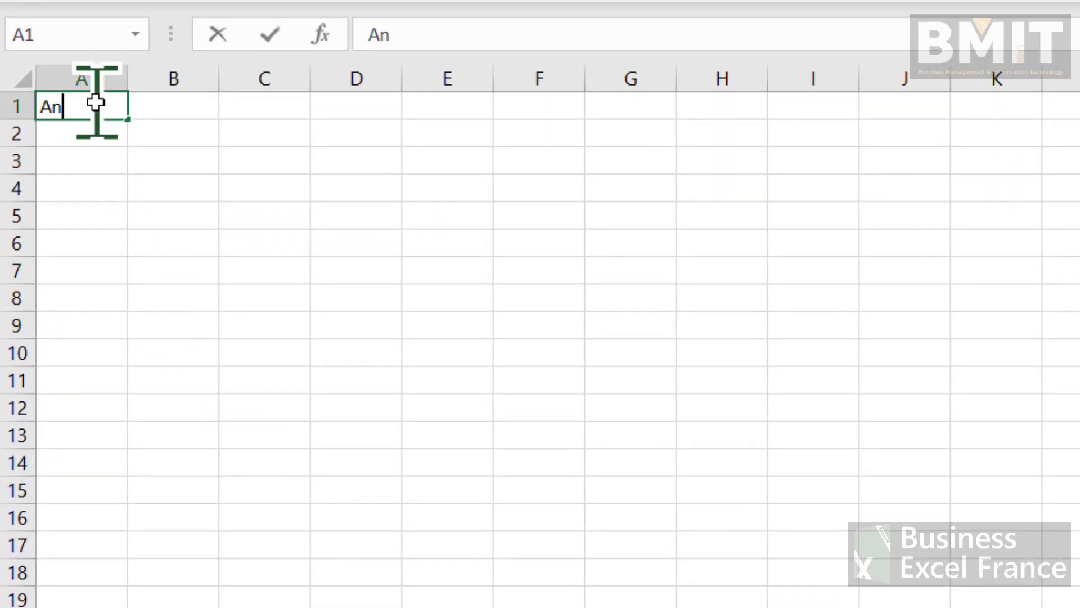
pyautogui.write('nee')
pyautogui.press('Tab')
pyautogui.press('Tab')
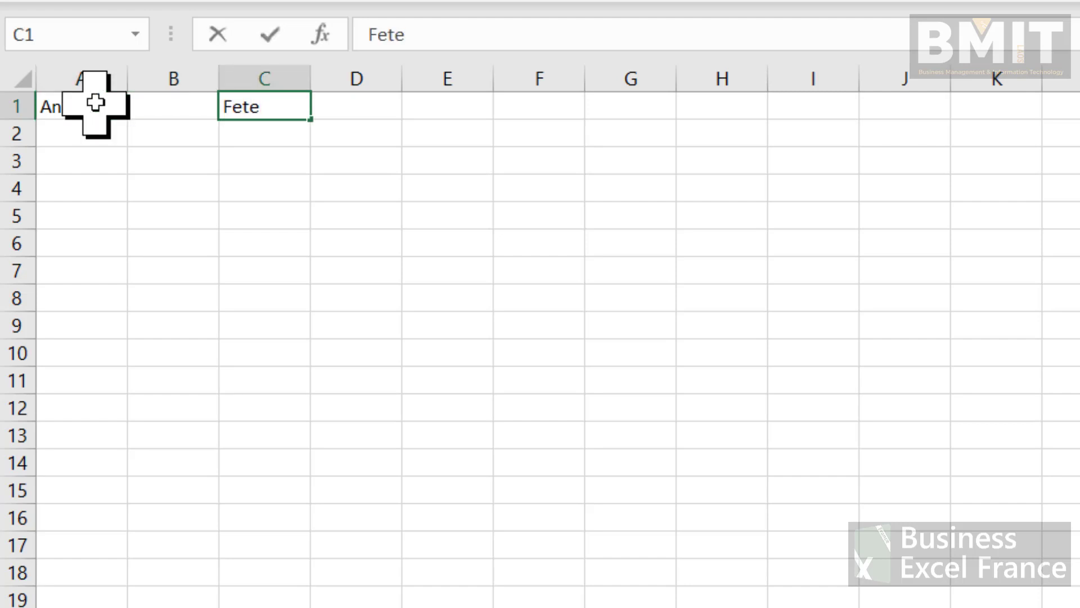
pyautogui.press('Tab')
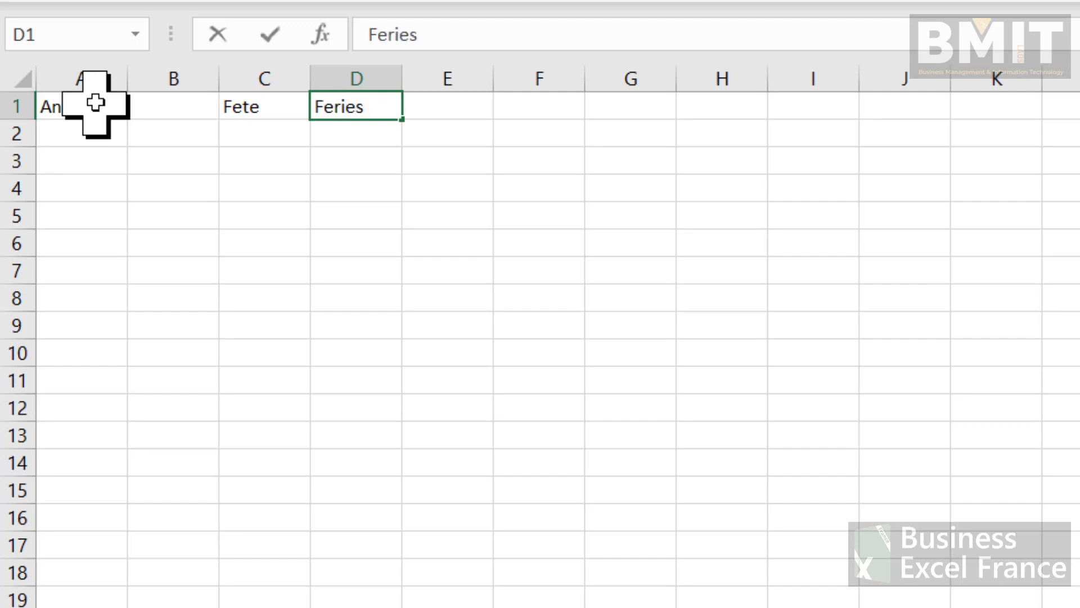
pyautogui.write('Feries')
pyautogui.press('Tab')
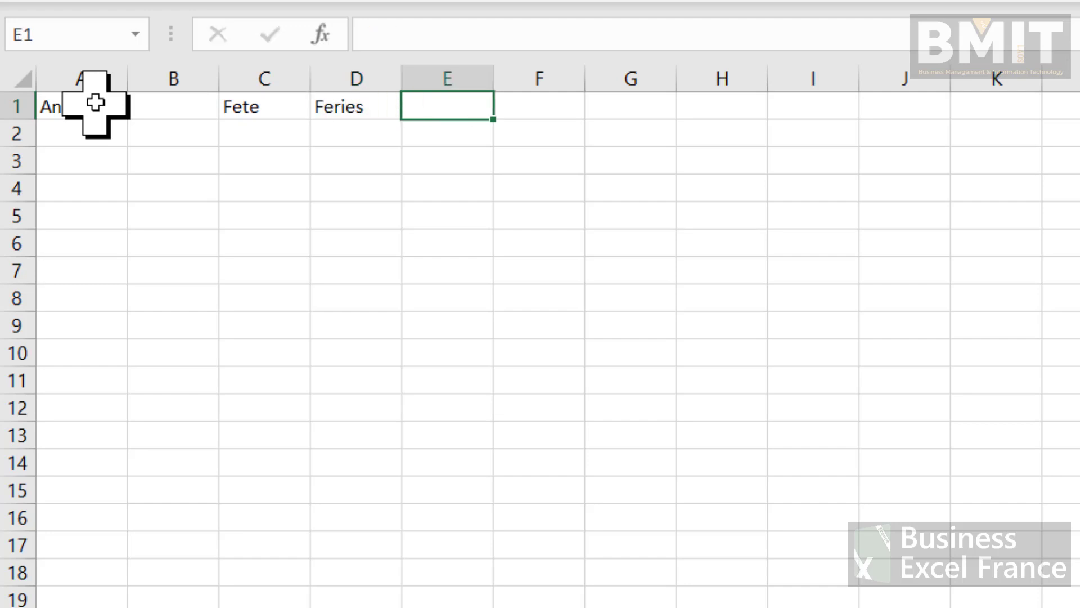
# Enter the headers Annee, Jour and Mois in cells F1 to H1.
pyautogui.press('Right')
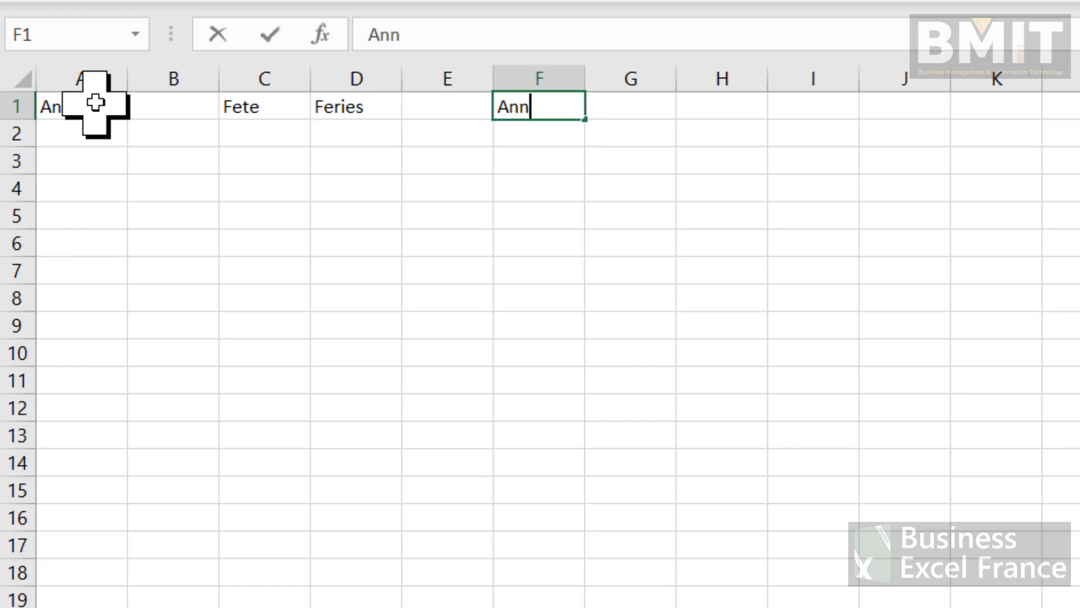
pyautogui.press('Tab')
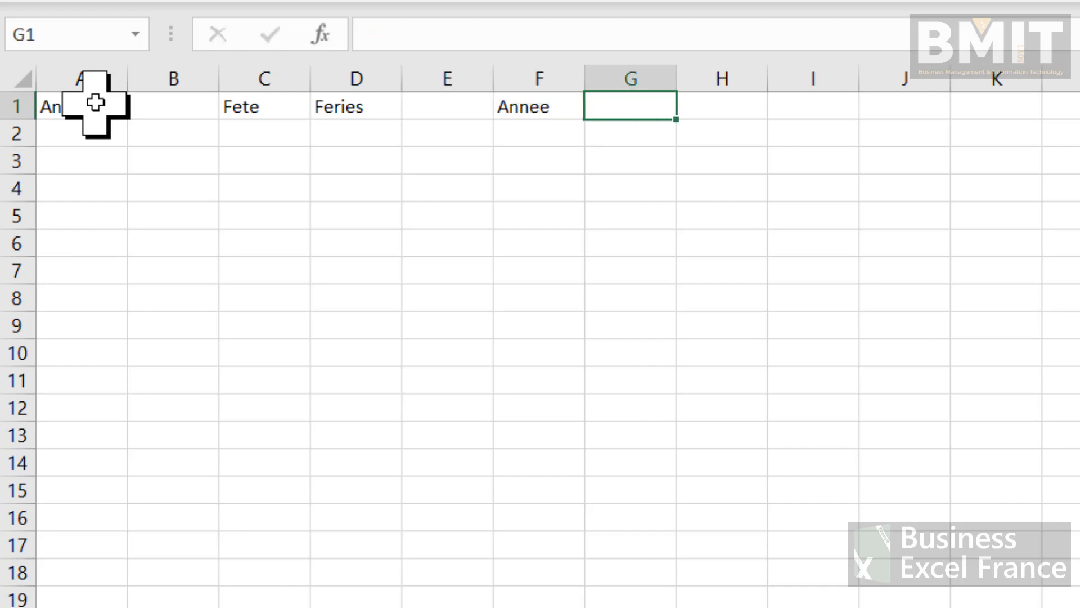
pyautogui.press('Tab')
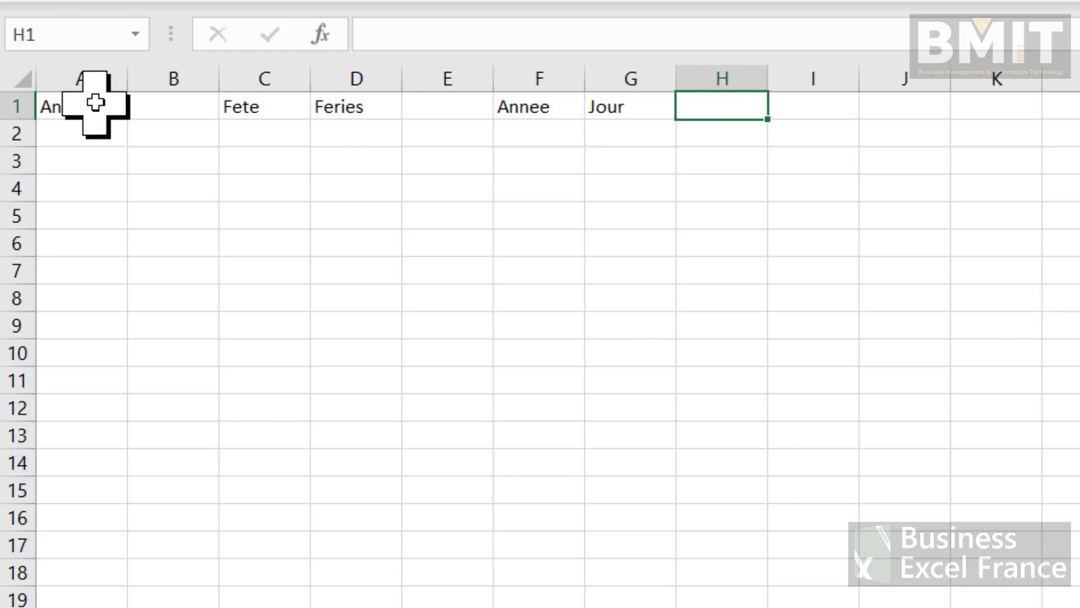
pyautogui.press('Return')
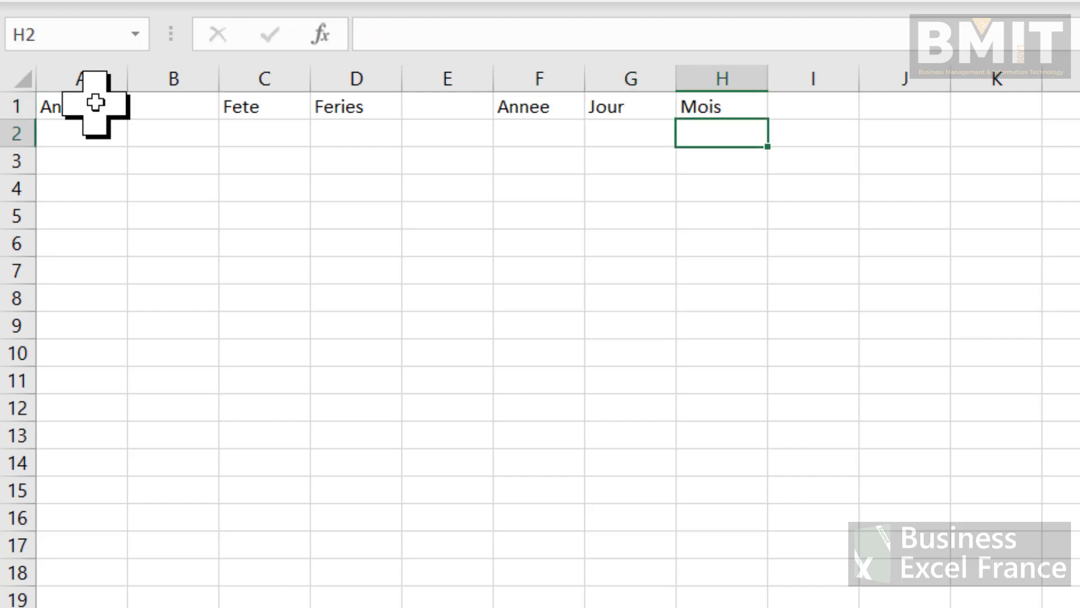
# Enter 2000 and 2001 in F2 and F3, and fill the year series down column F past 2032.
pyautogui.press('Left')
pyautogui.press('Left')
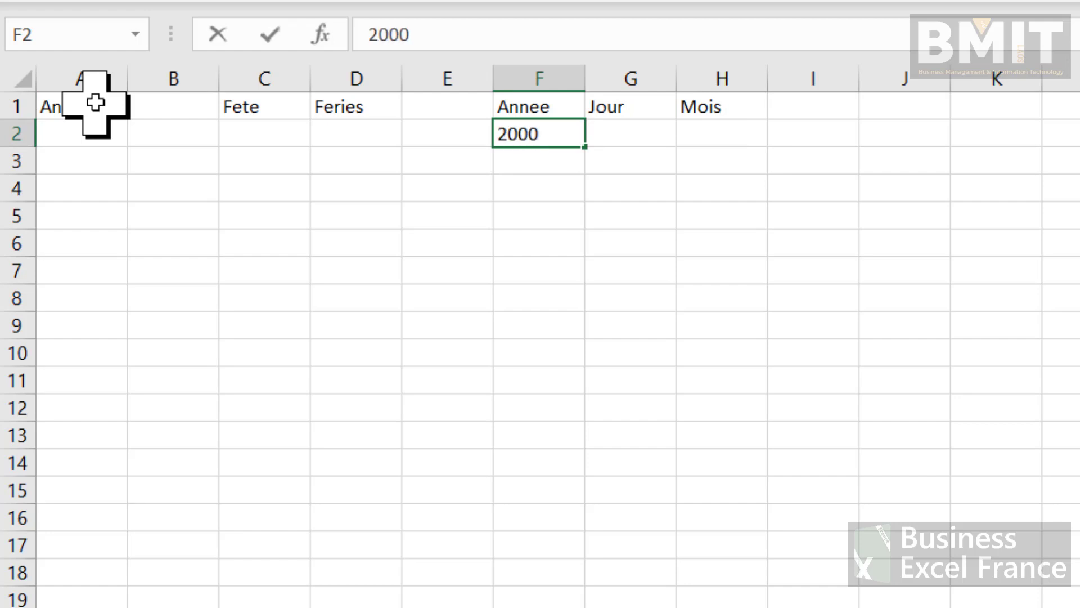
pyautogui.press('Return')
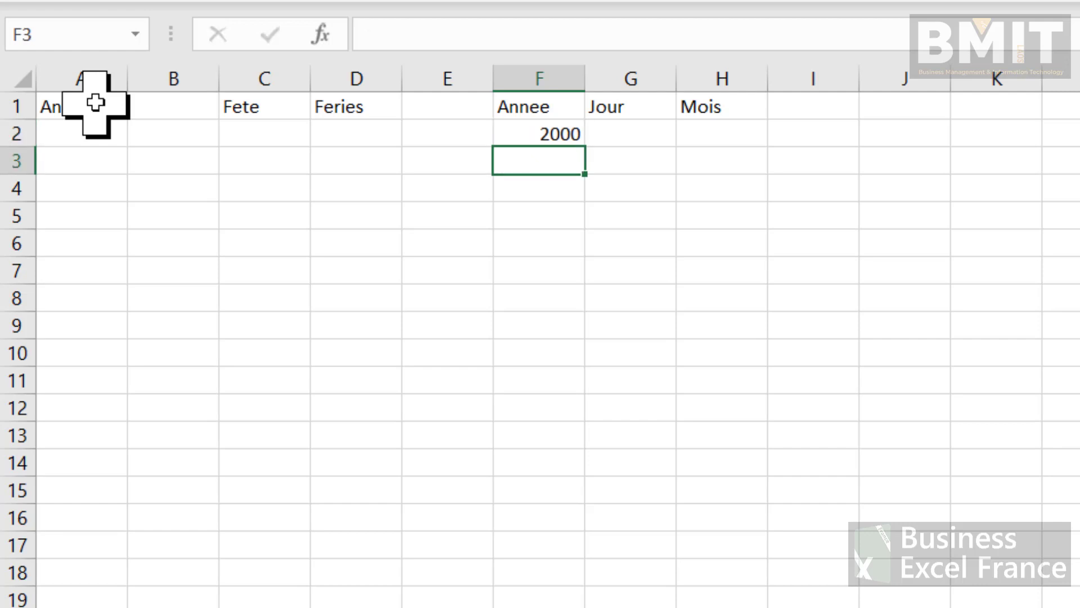
pyautogui.write('2001')
pyautogui.press('Return')
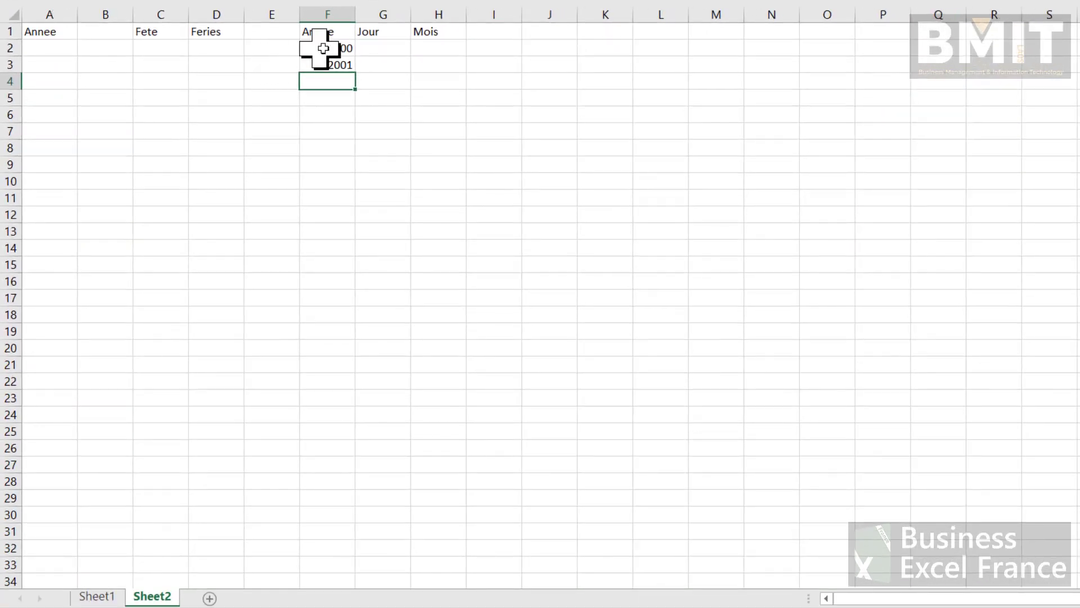
pyautogui.moveTo(323, 49); pyautogui.dragTo(378, 515)
pyautogui.scroll(4, 411, 332)
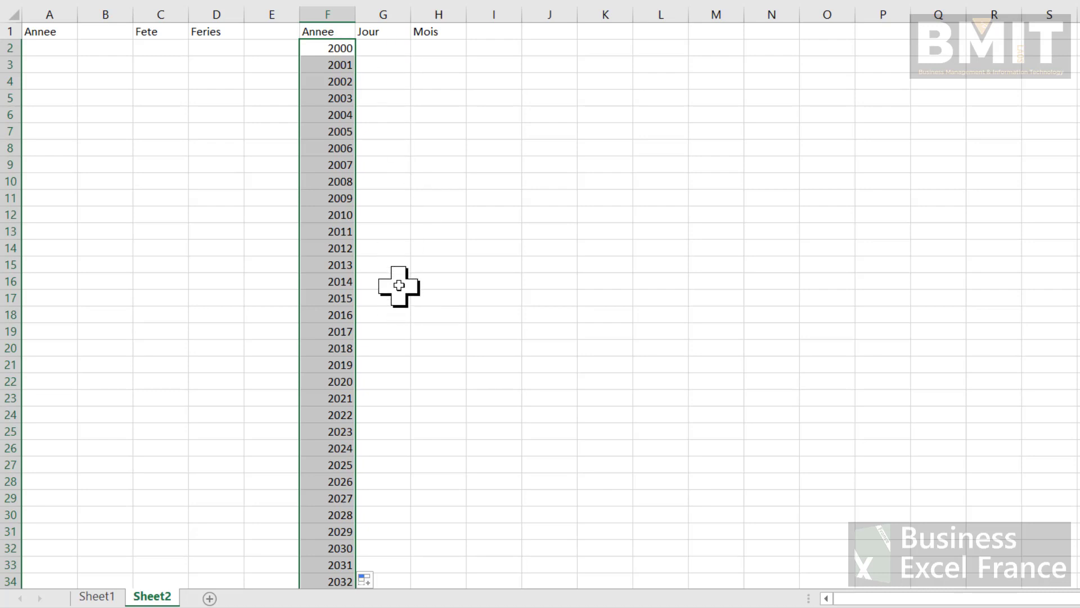
pyautogui.scroll(-3, 399, 286)
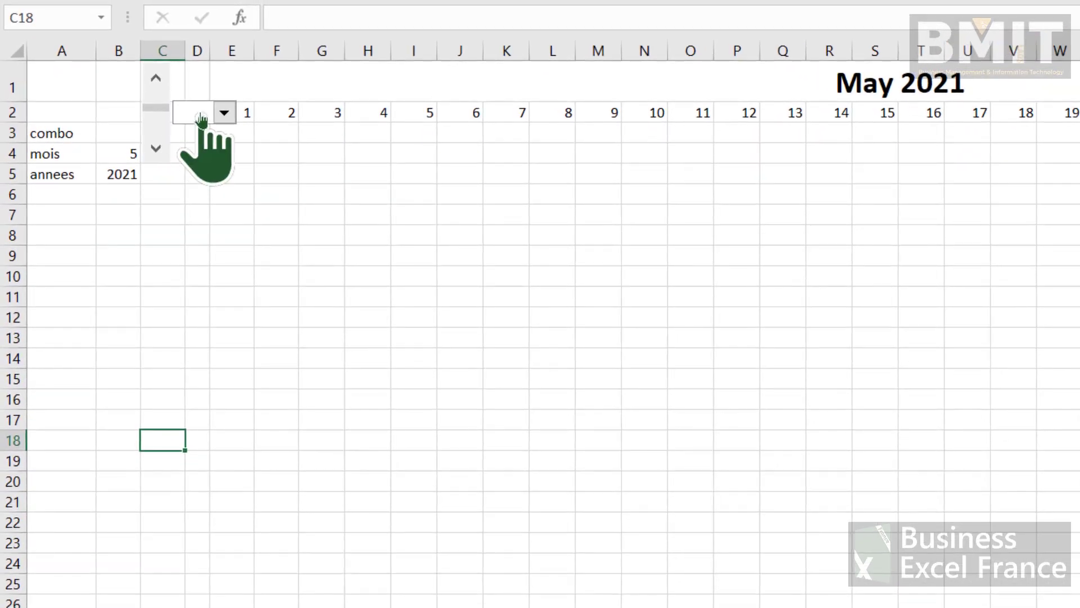
# Set the year combo box's input range to the year list Sheet2!$F$2:$F$42.
pyautogui.rightClick(202, 118)
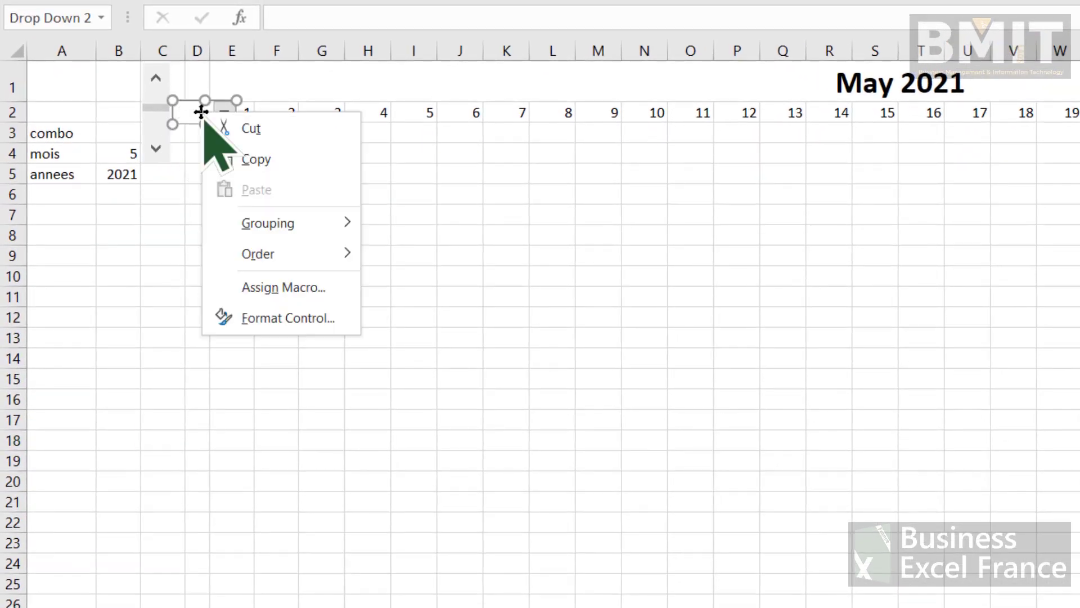
pyautogui.click(265, 317)
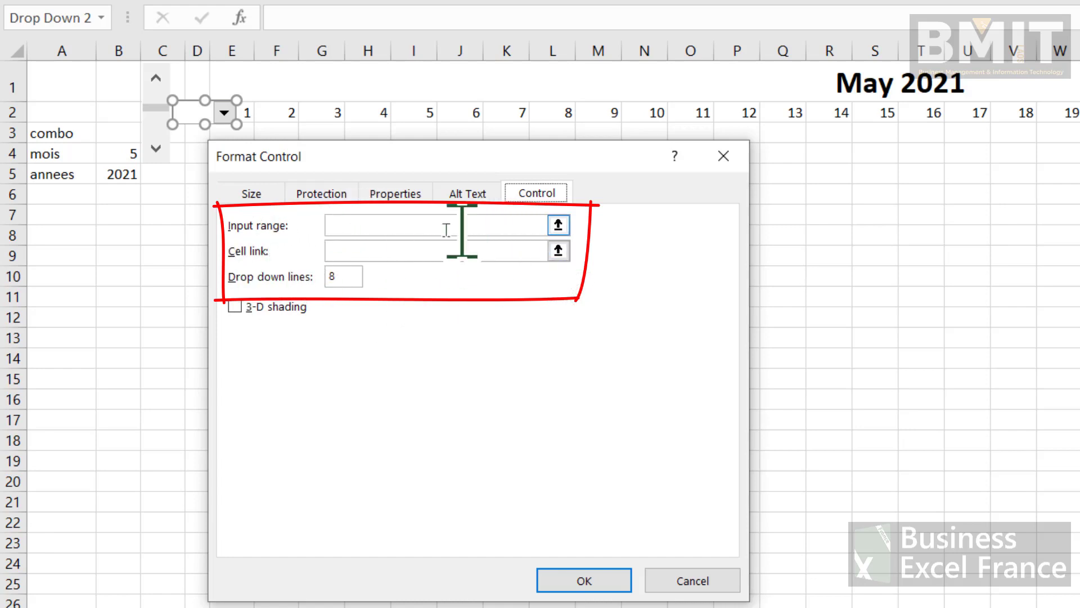
pyautogui.click(559, 225)
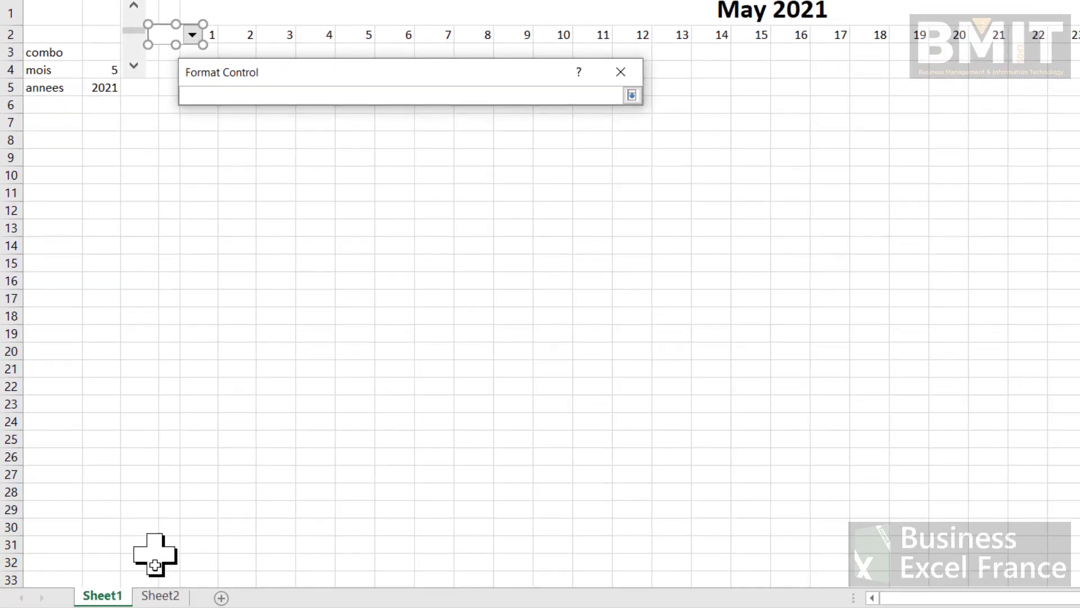
pyautogui.click(164, 597)
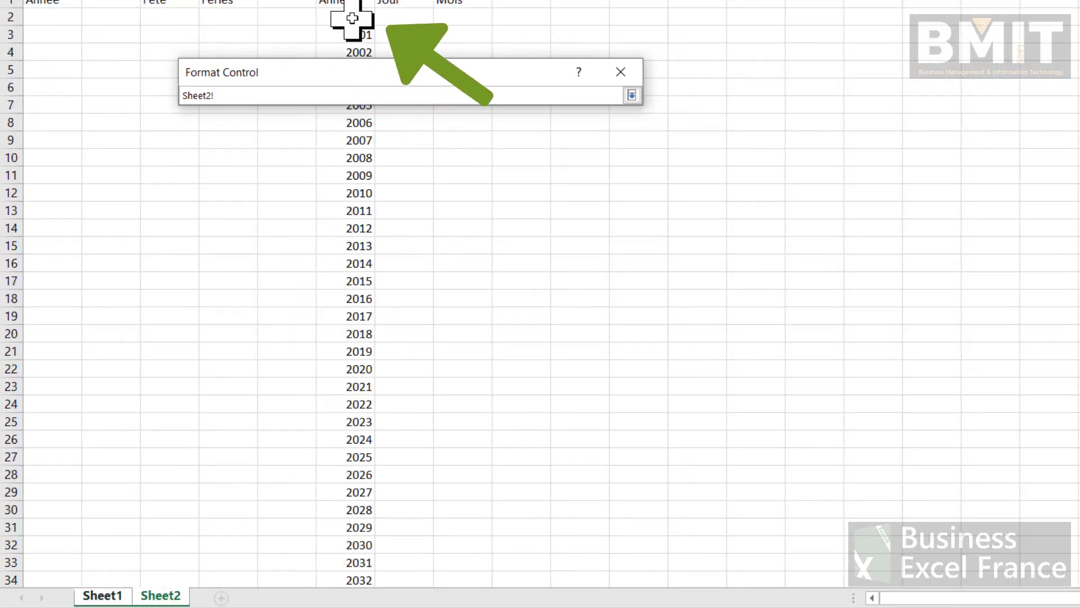
pyautogui.moveTo(346, 17); pyautogui.dragTo(365, 551)
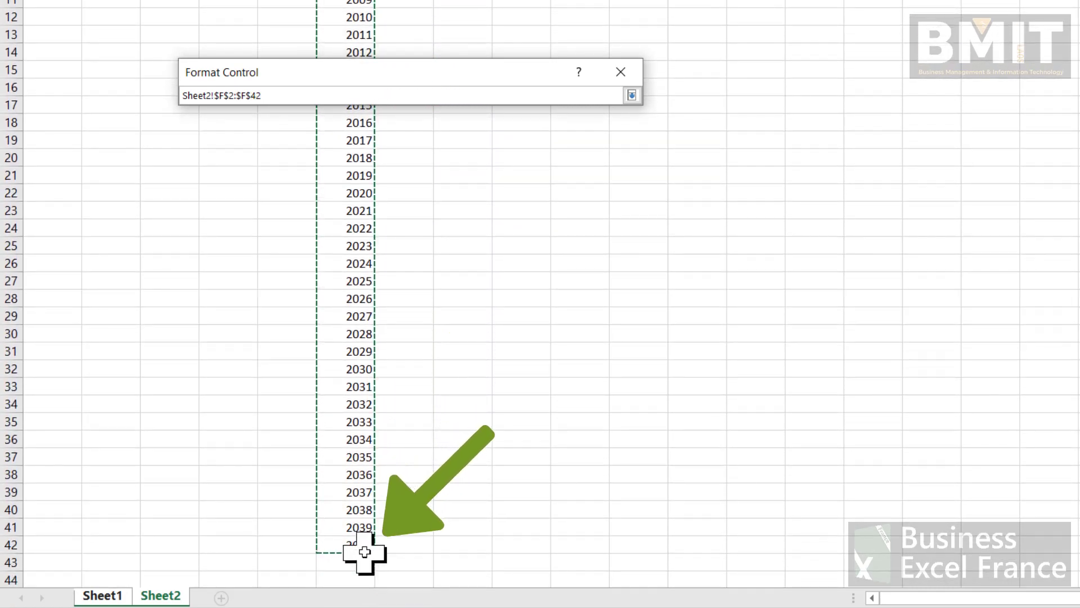
pyautogui.press('Return')
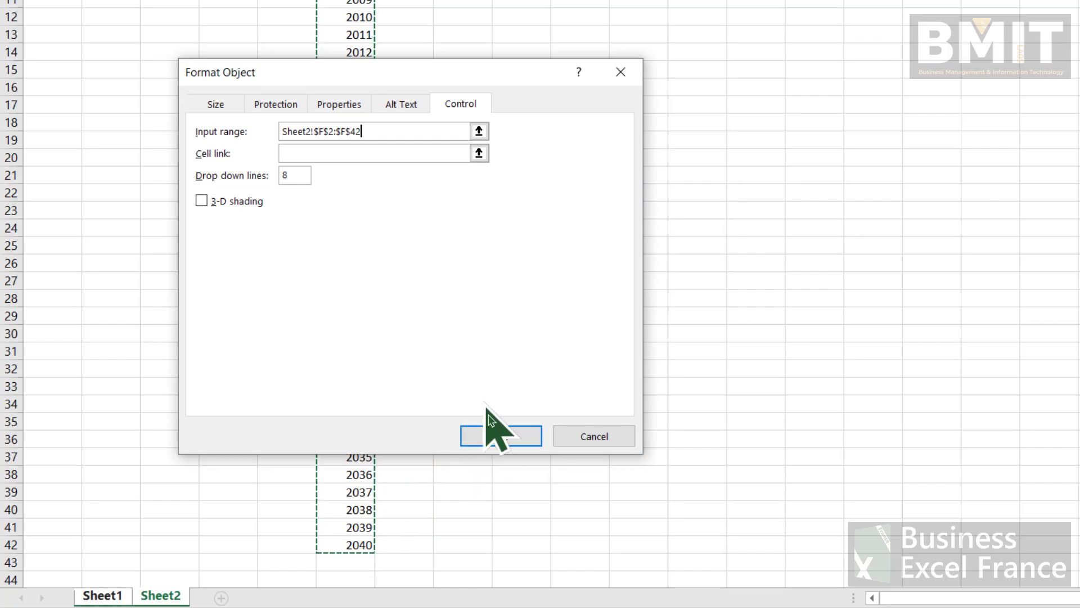
# Link the year combo box to cell $B$3, apply the control settings and deselect the control.
pyautogui.click(478, 152)
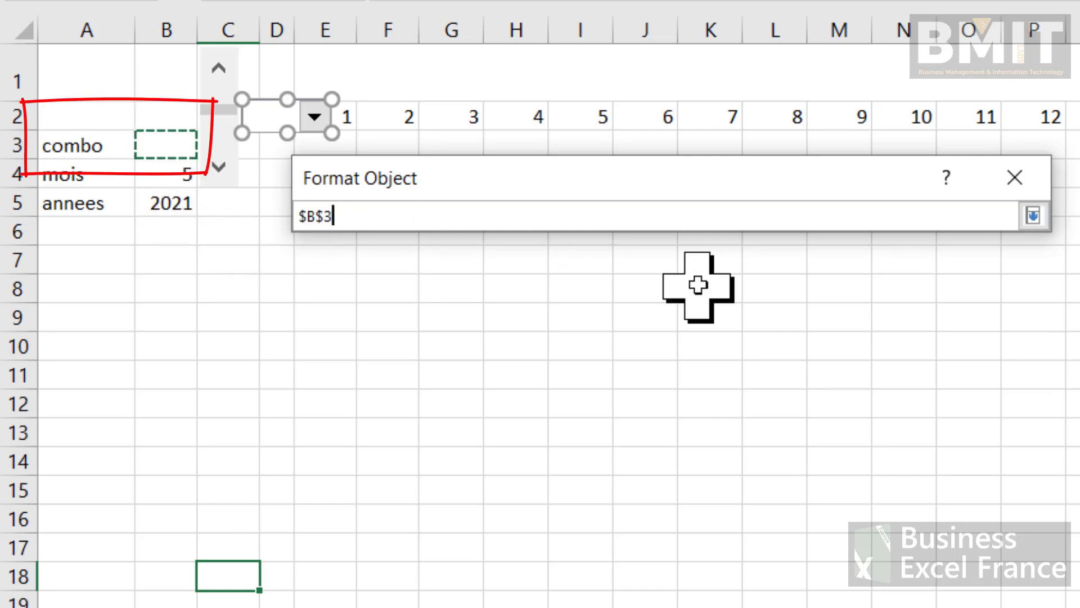
pyautogui.press('Return')
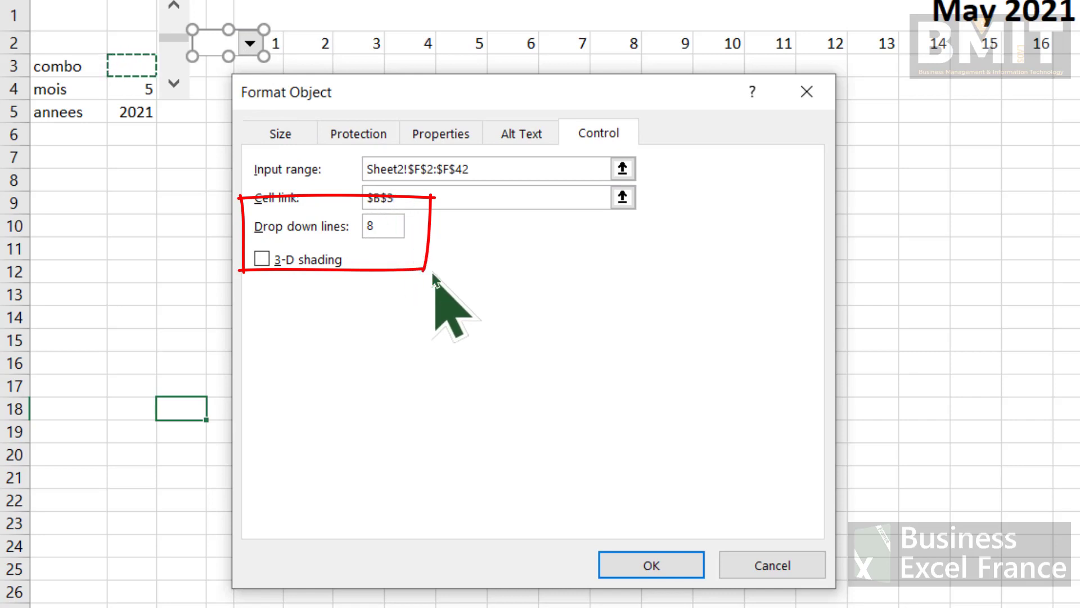
pyautogui.click(653, 565)
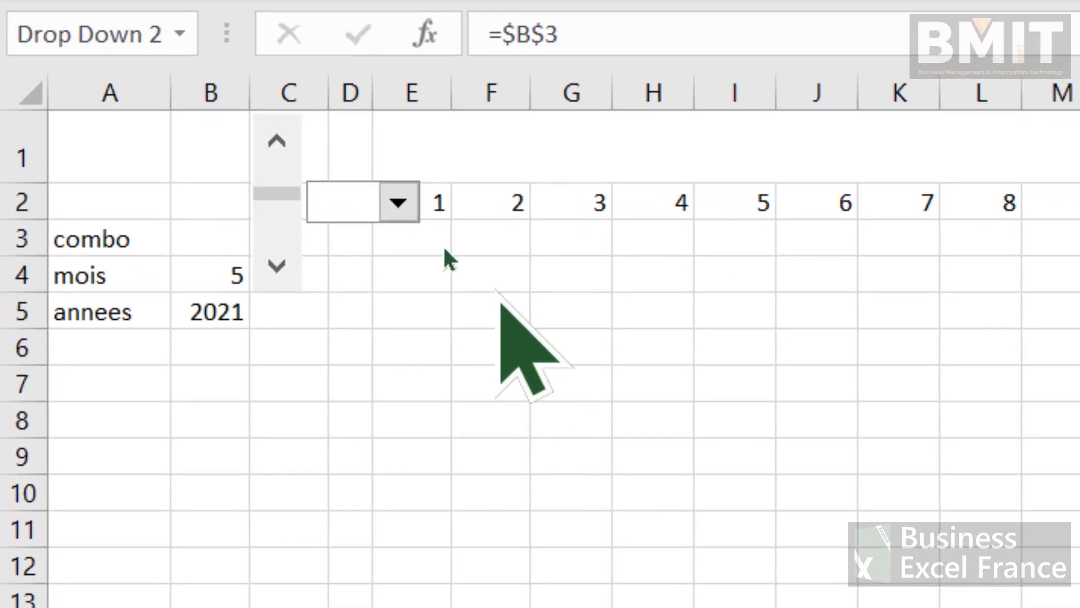
pyautogui.keyDown('ctrl'); pyautogui.click(388, 197); pyautogui.keyUp('ctrl')
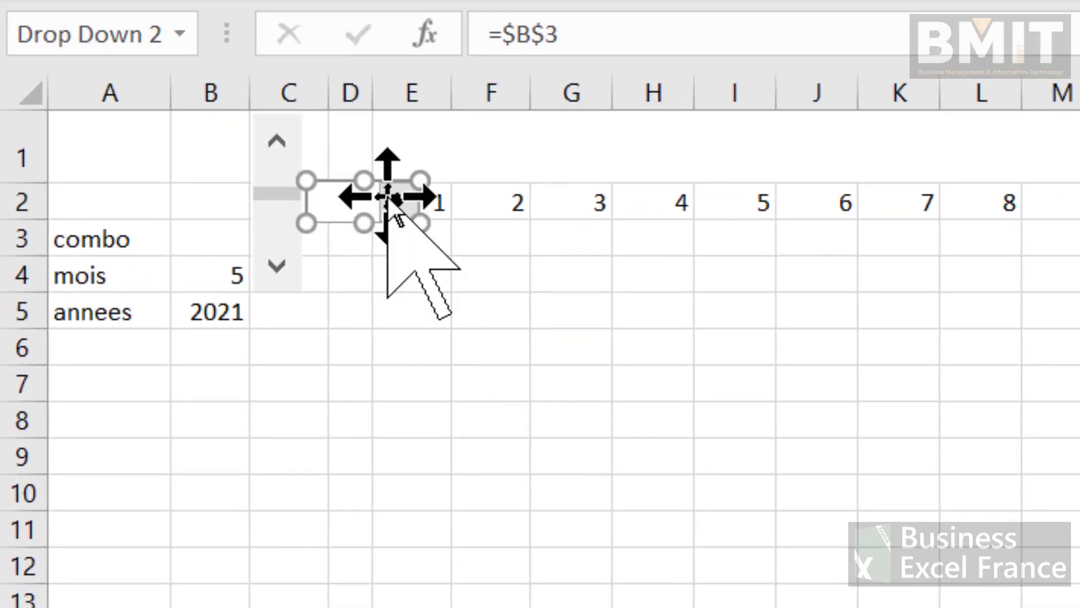
pyautogui.click(415, 273)
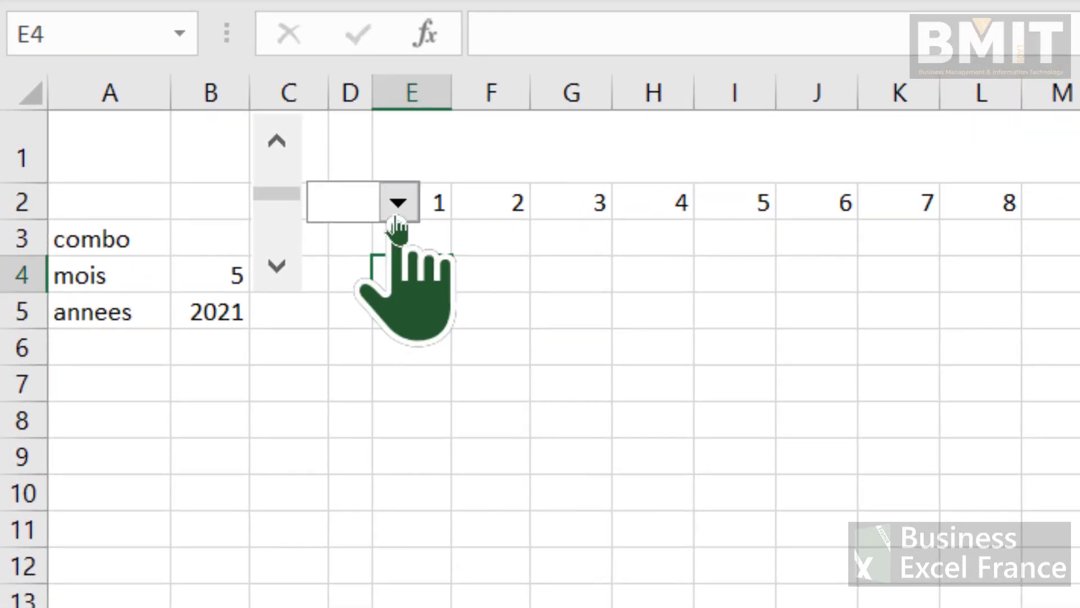
# Test the combo box by choosing the years 2000 and 2005, and return it to 2000.
pyautogui.click(398, 203)
pyautogui.click(373, 241)
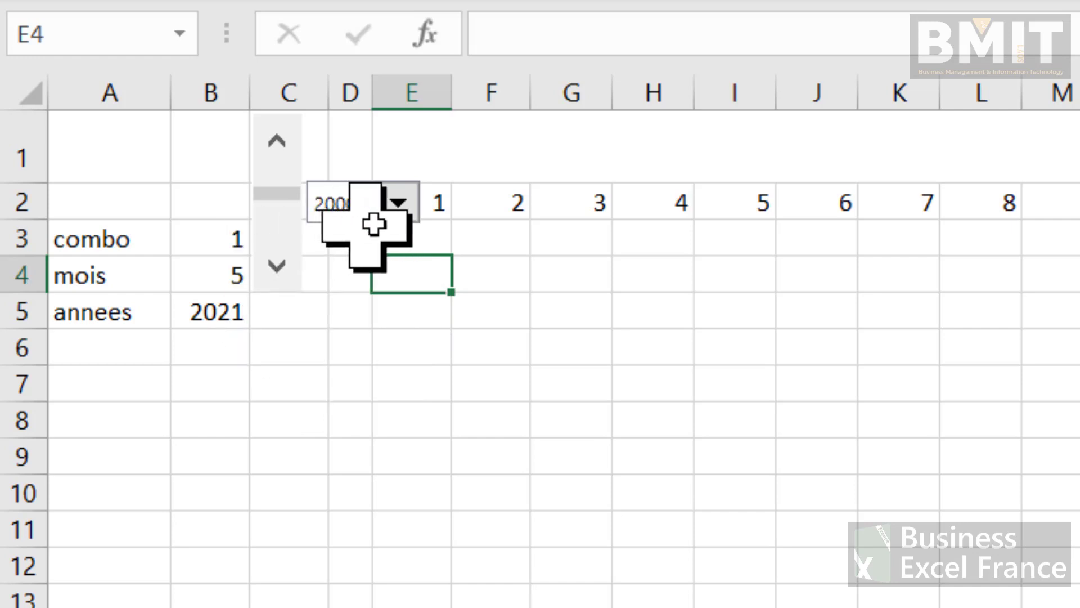
pyautogui.click(398, 204)
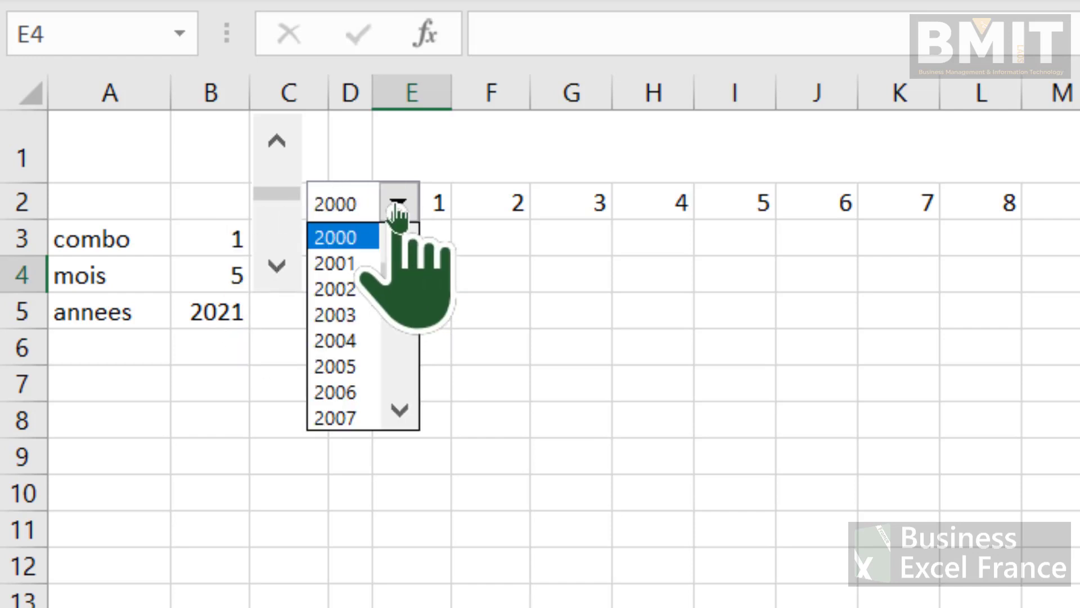
pyautogui.click(363, 366)
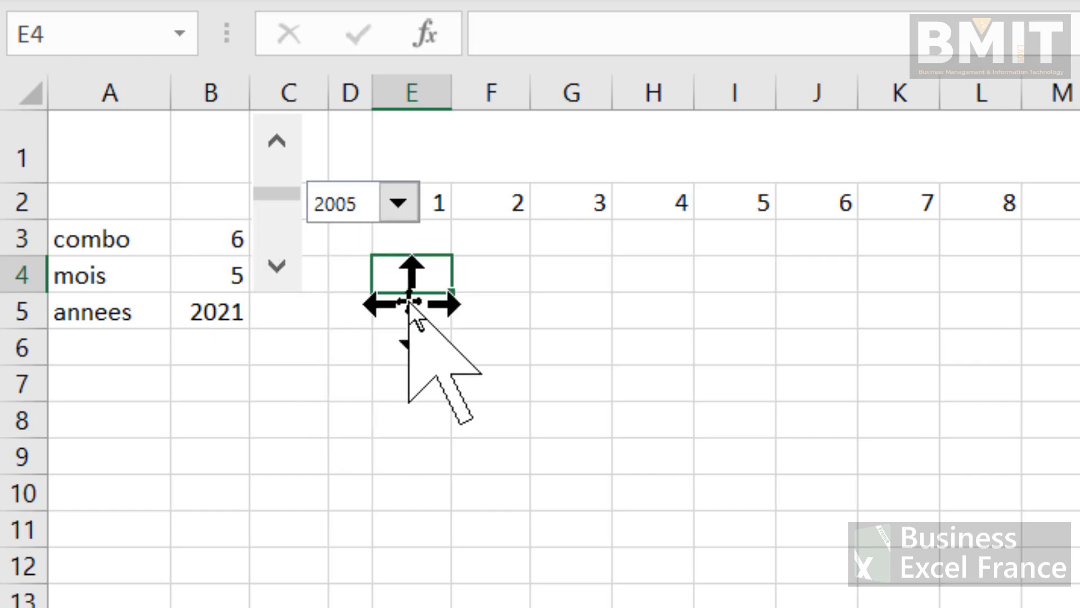
pyautogui.click(399, 203)
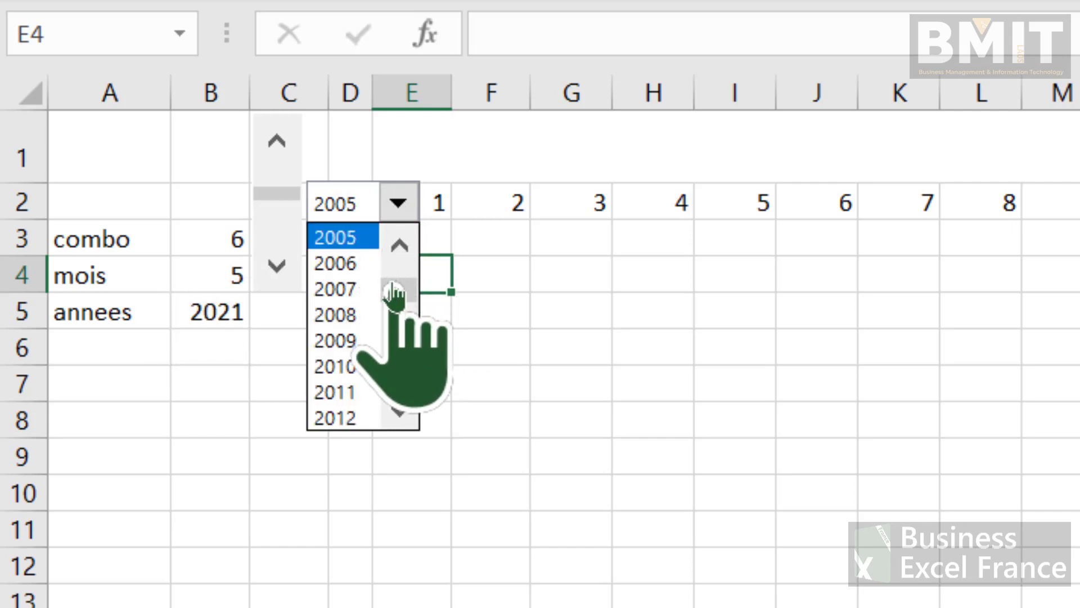
pyautogui.moveTo(396, 289); pyautogui.dragTo(402, 249)
pyautogui.click(350, 236)
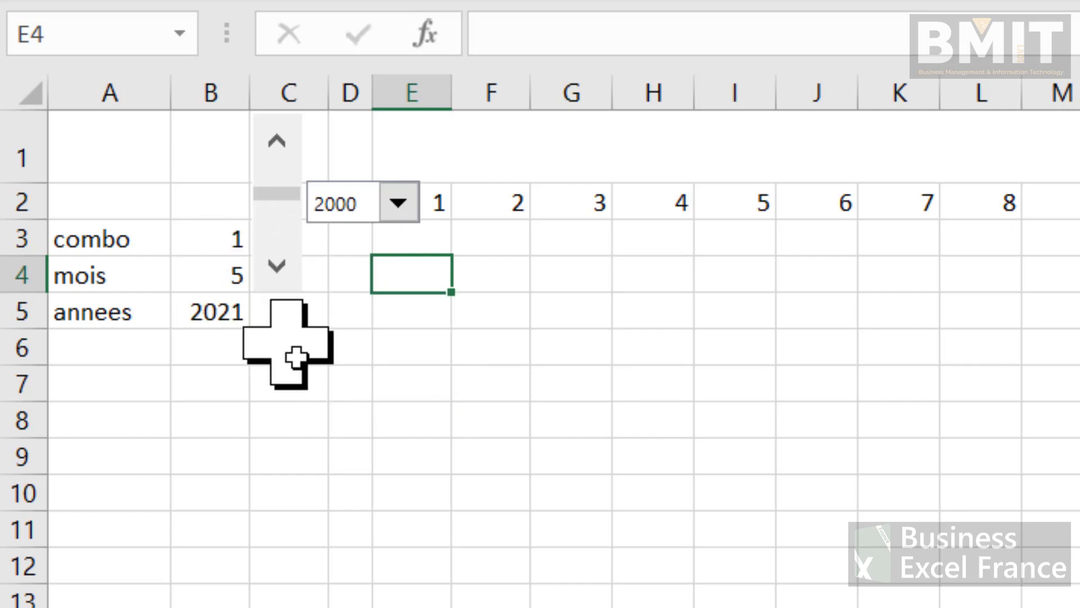
# Replace the year in B5 with the formula =1999+B3.
pyautogui.click(200, 312)
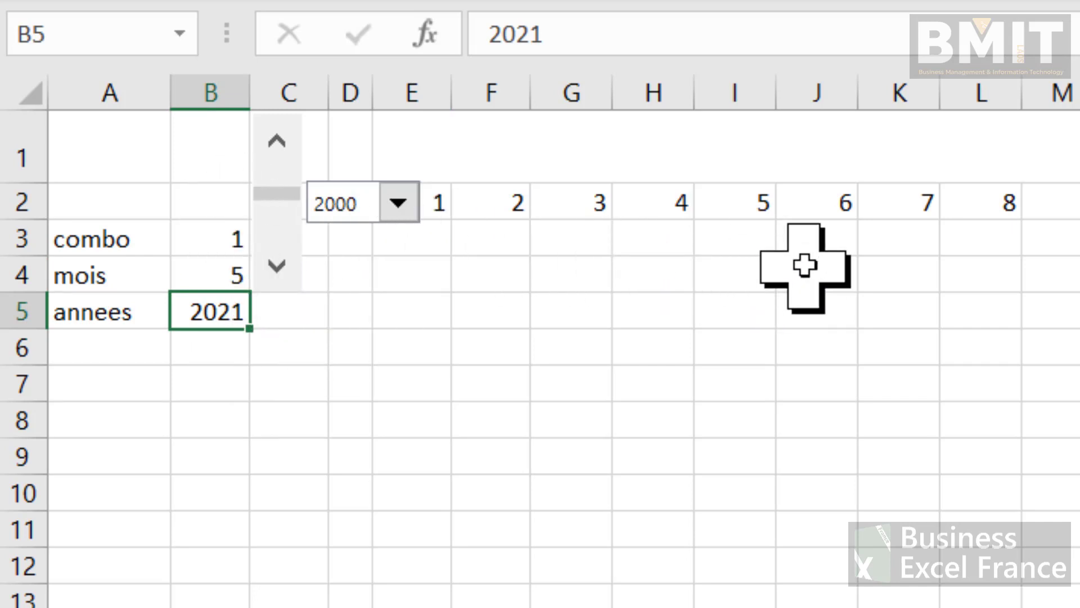
pyautogui.write('=')
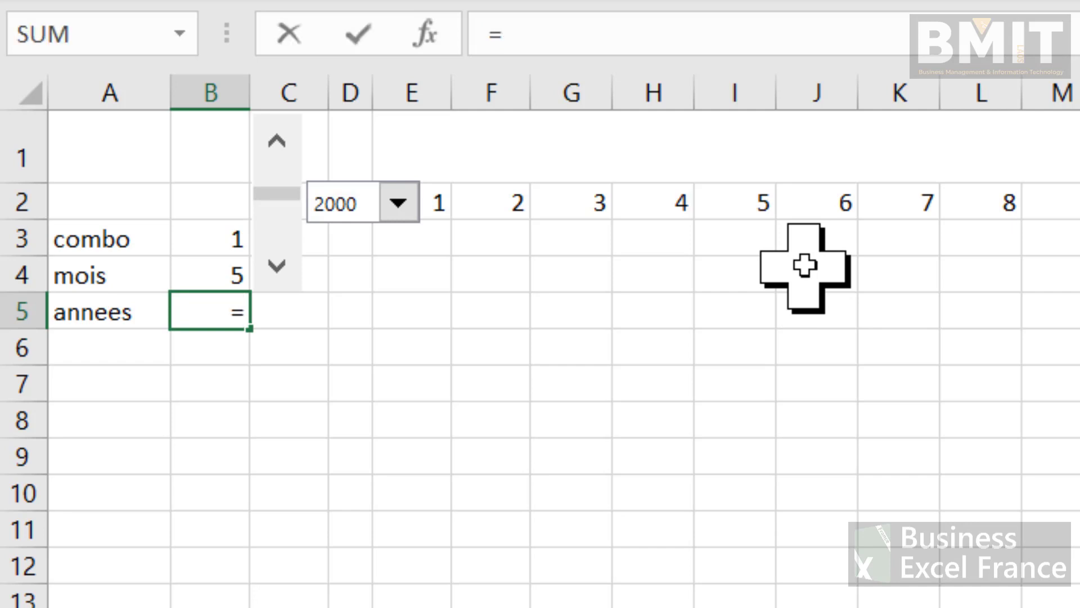
pyautogui.write('1999+')
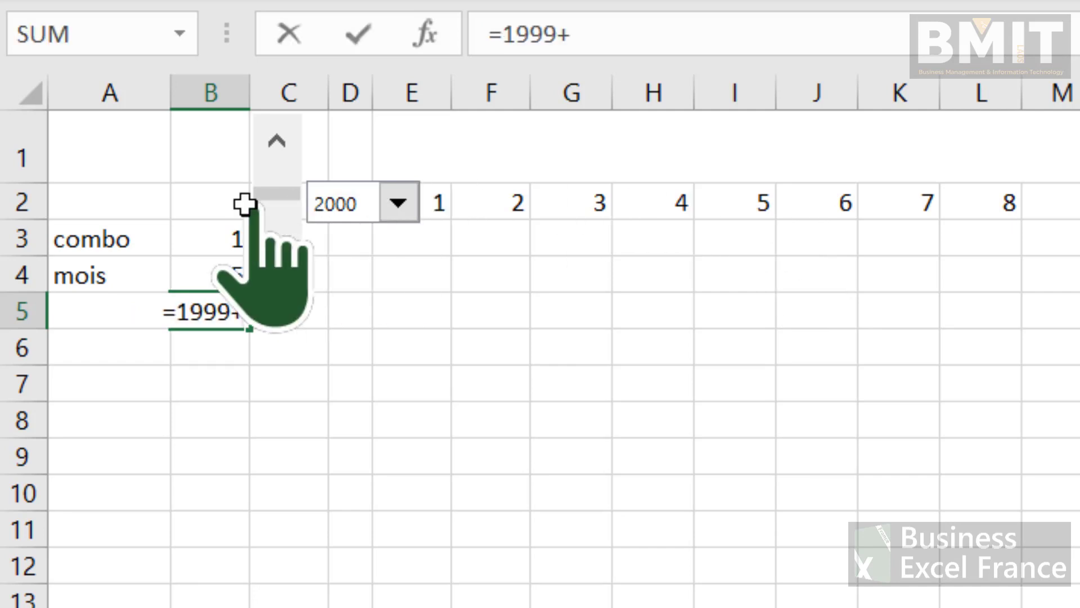
pyautogui.click(210, 235)
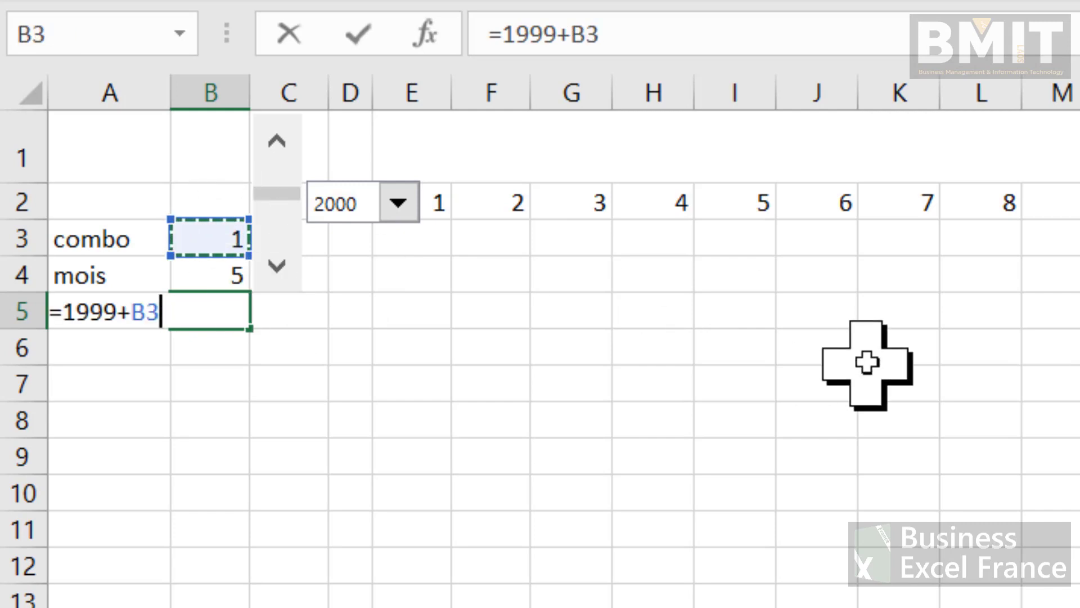
pyautogui.press('Return')
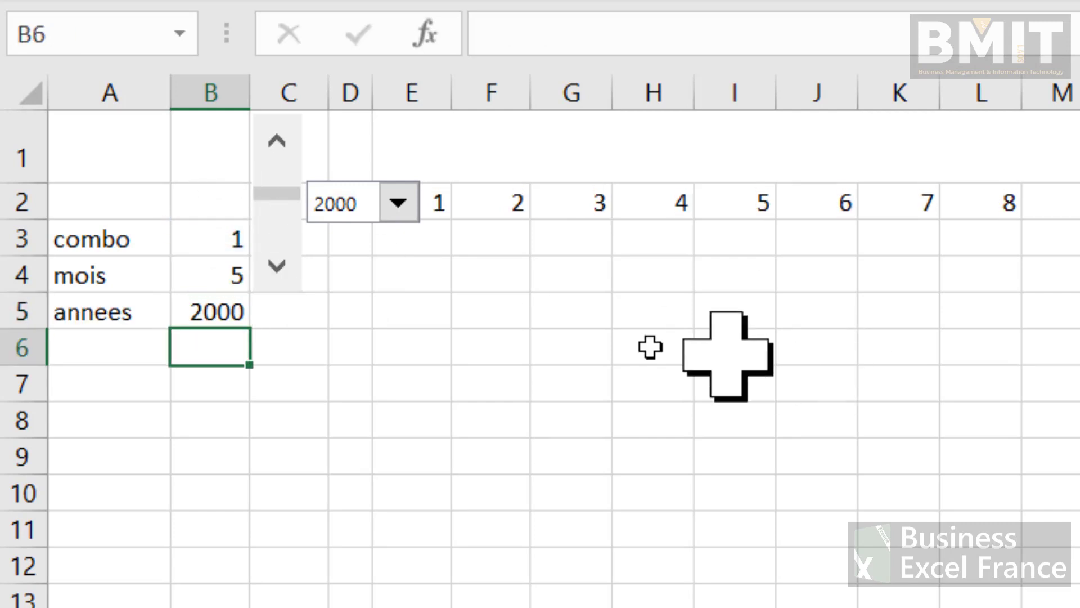
# Try the years 2001 and 2003 in the combo box, and set it to 2020.
pyautogui.click(404, 209)
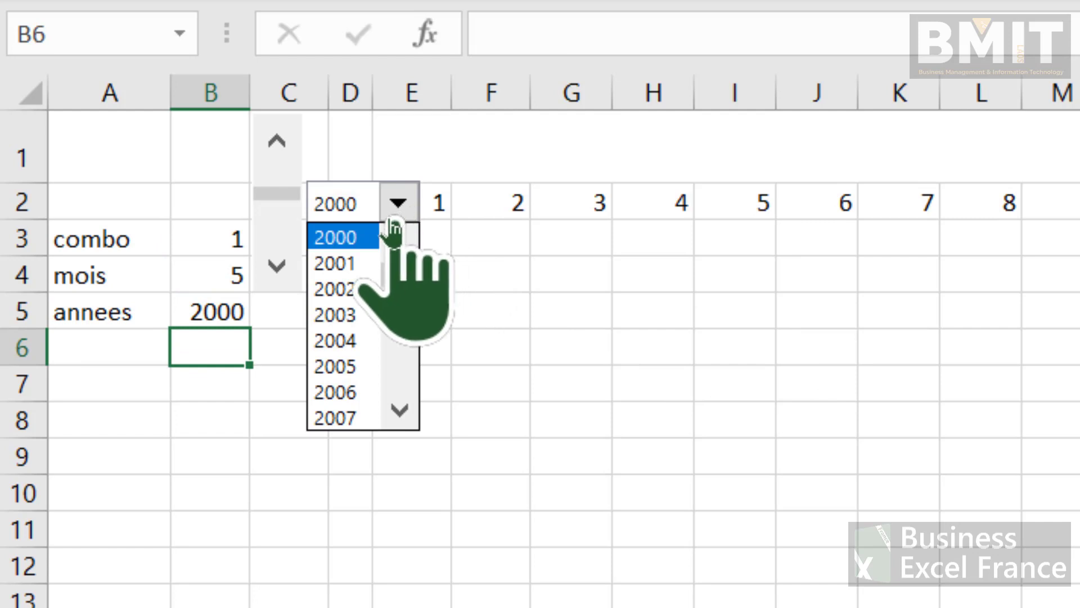
pyautogui.click(366, 264)
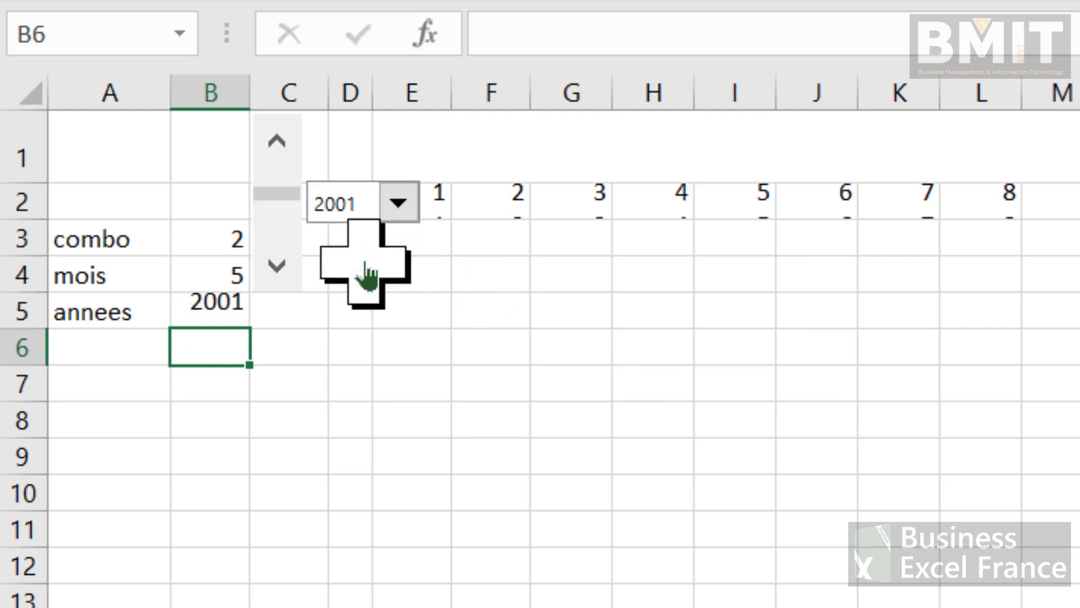
pyautogui.click(397, 204)
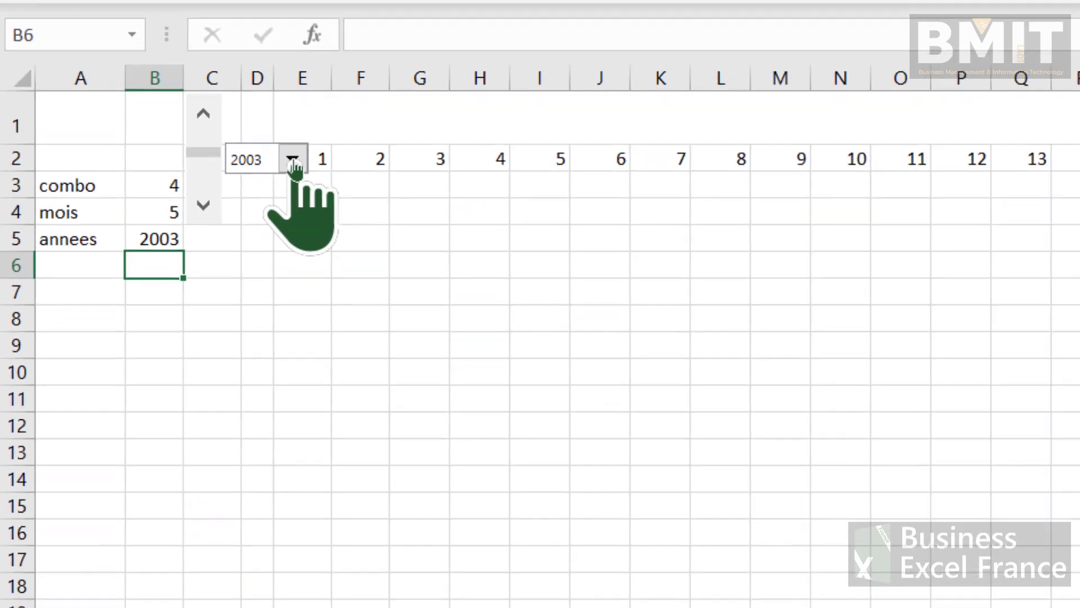
pyautogui.click(395, 205)
pyautogui.click(400, 340)
pyautogui.click(245, 226)
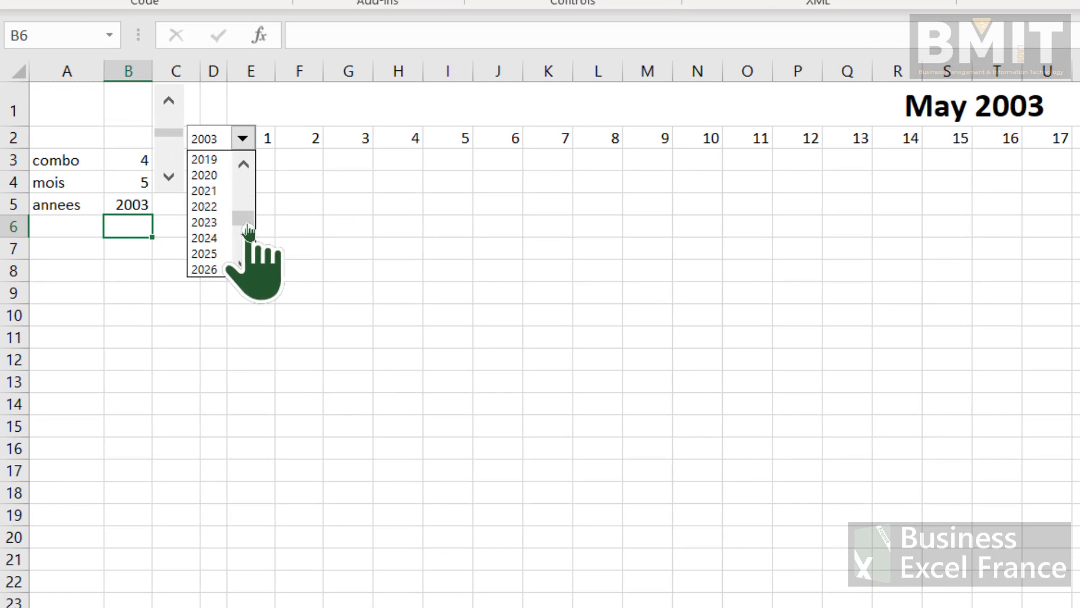
pyautogui.click(226, 175)
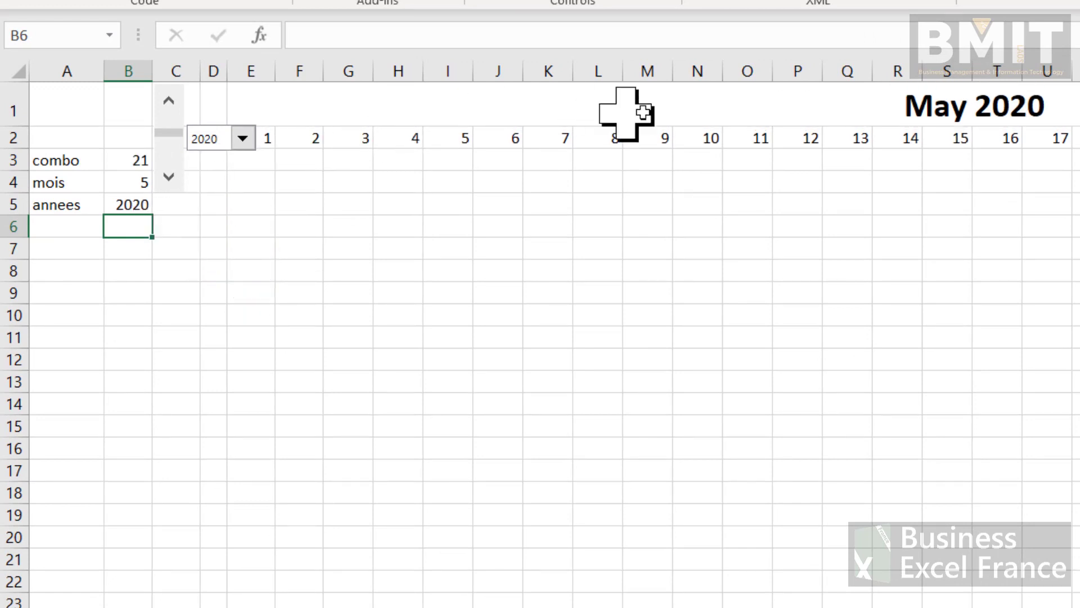
# Widen column D and paste the copied time slots, 8h30 - 9h through 18h30-19h, into D3:D22.
pyautogui.click(979, 99)
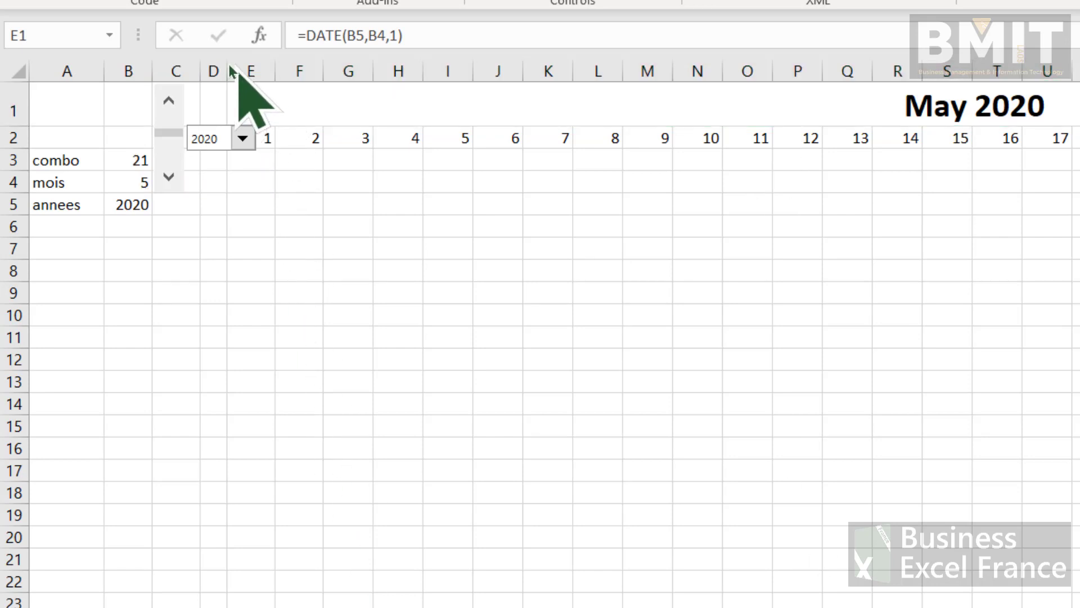
pyautogui.moveTo(222, 63); pyautogui.dragTo(282, 70)
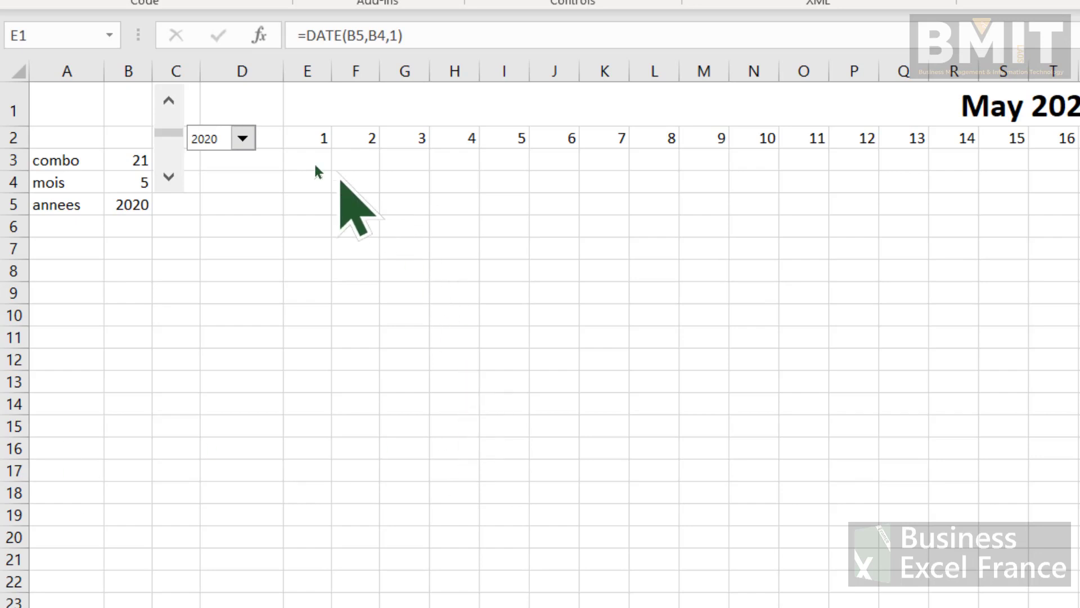
pyautogui.click(231, 162)
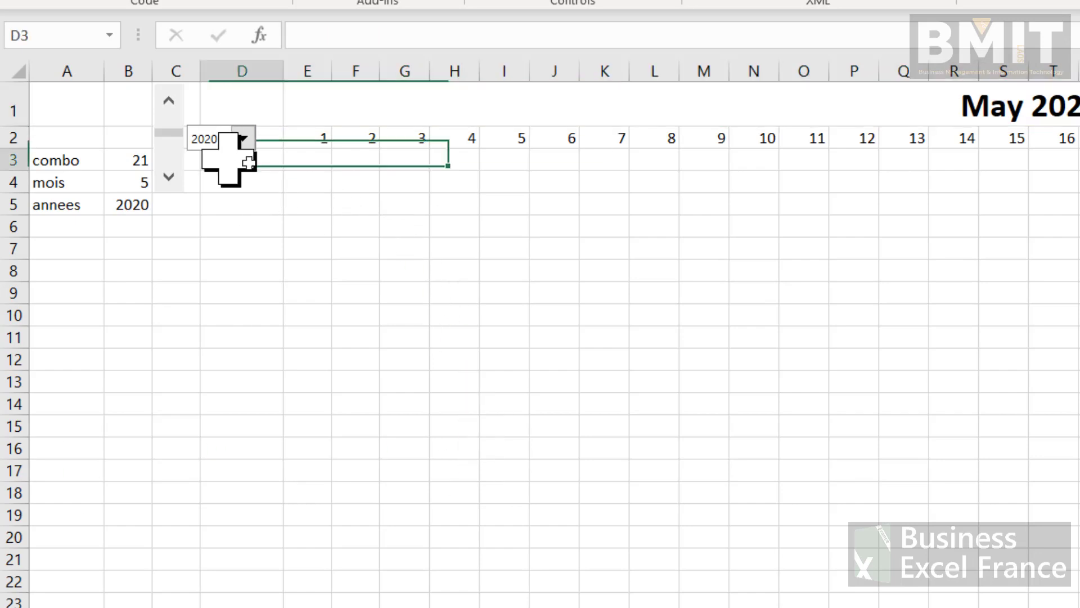
pyautogui.hotkey('ctrl', 'v')
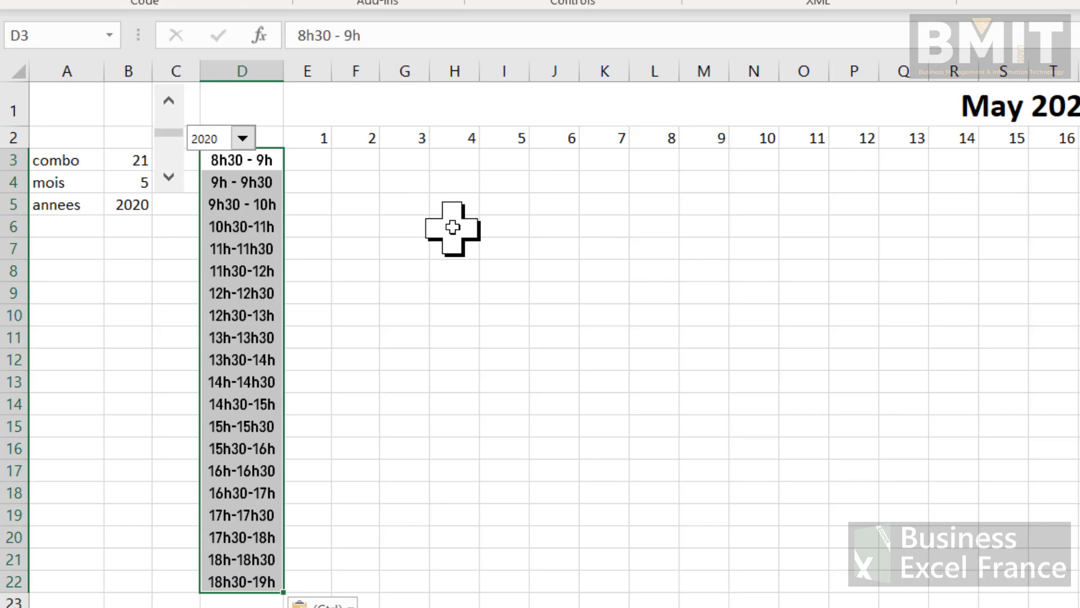
pyautogui.click(452, 227)
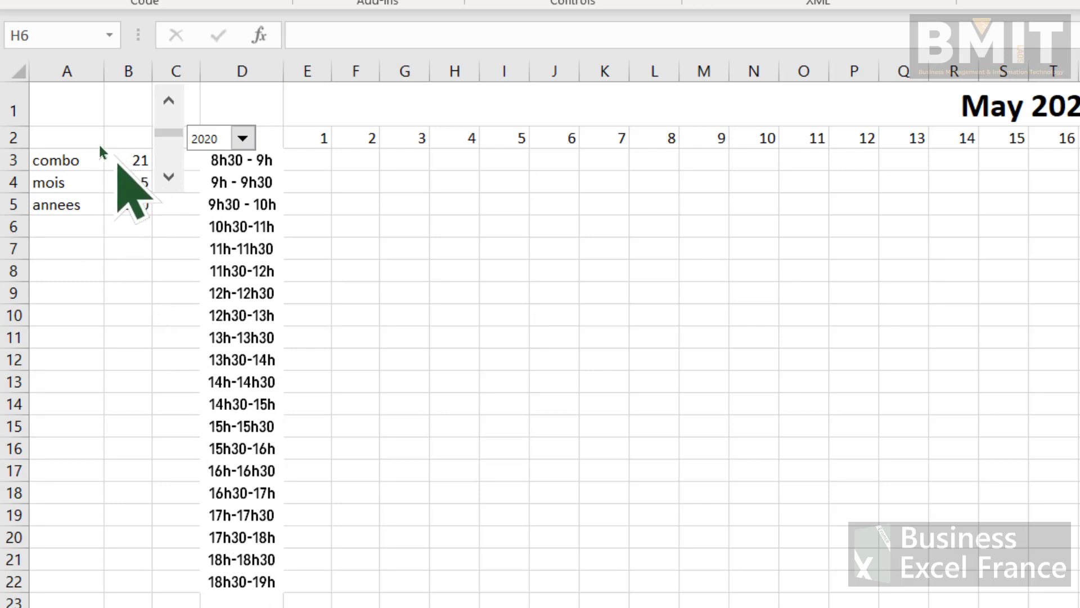
# Hide columns A and B, which hold the combo, mois and annees helper cells.
pyautogui.moveTo(123, 71); pyautogui.dragTo(12, 72)
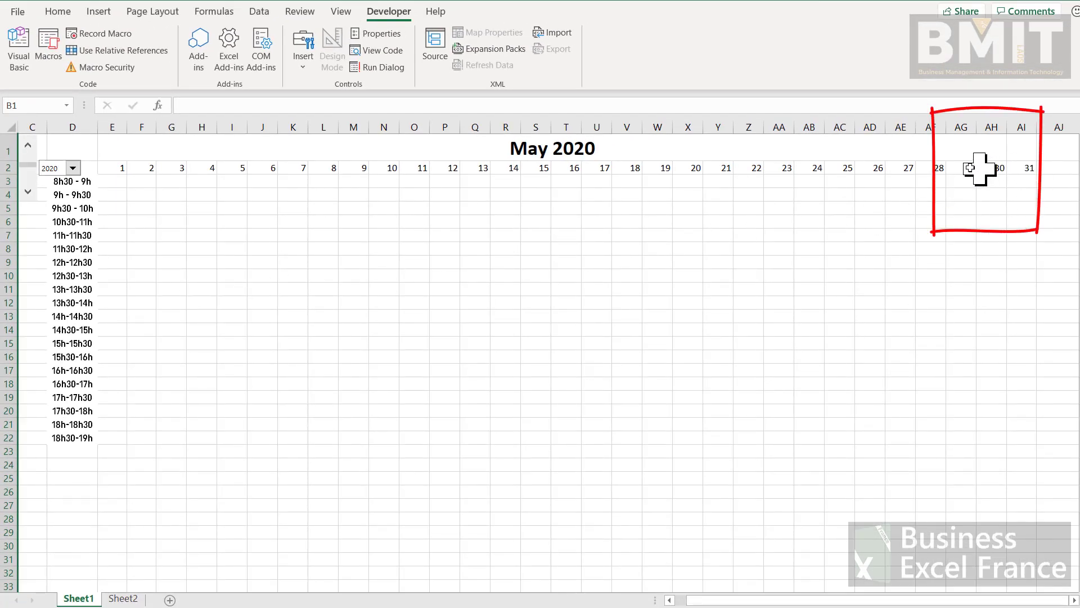
# Extend the merged, centred month title in row 1 to span E1:AI1, covering the day 31 column.
pyautogui.click(937, 150)
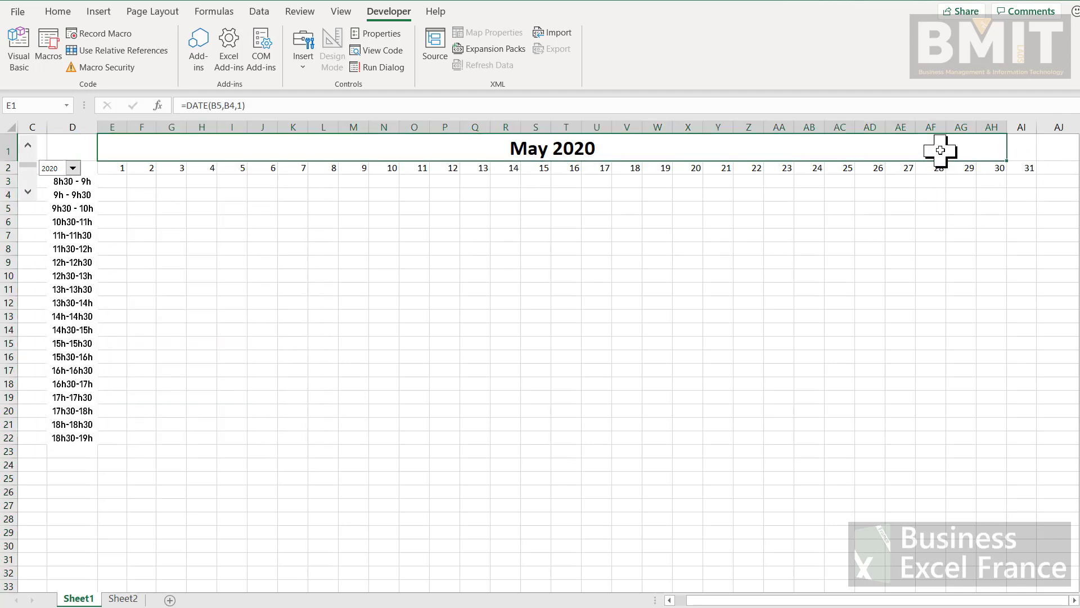
pyautogui.moveTo(948, 148); pyautogui.dragTo(1014, 149)
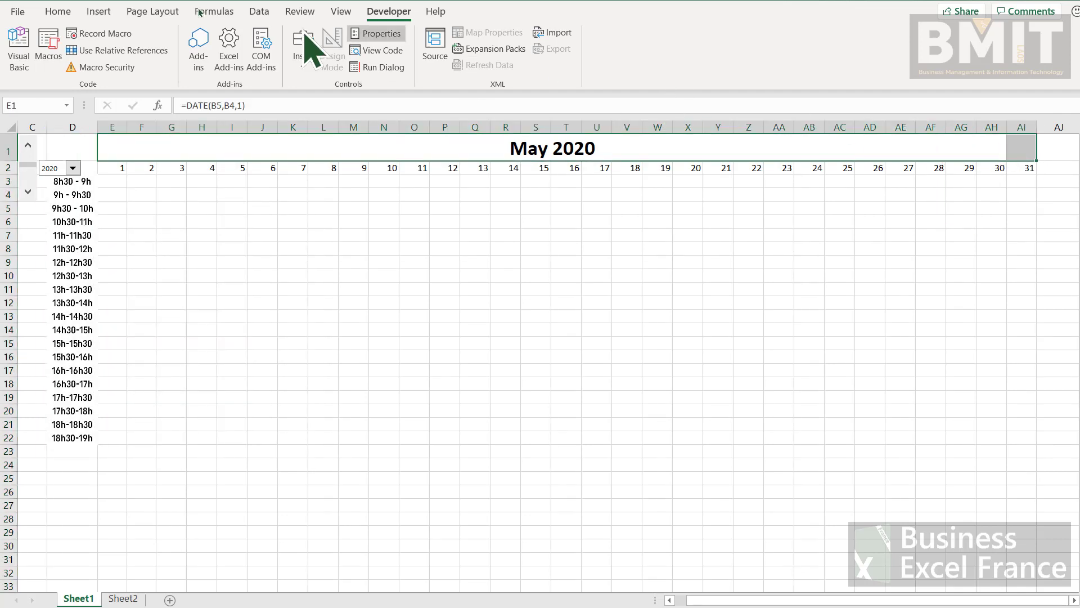
pyautogui.click(61, 9)
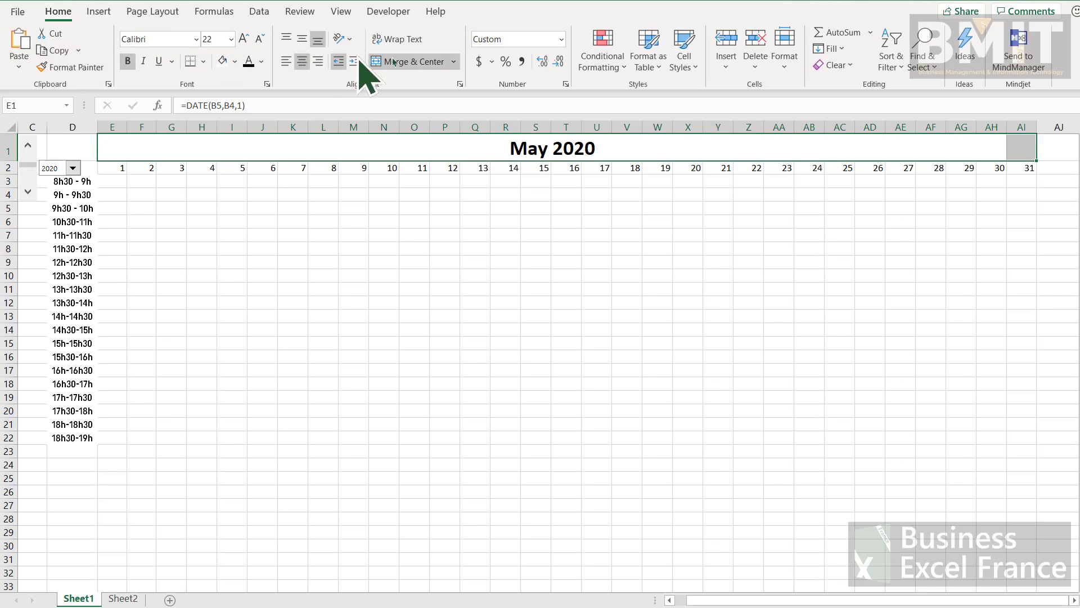
pyautogui.click(400, 59)
pyautogui.click(400, 60)
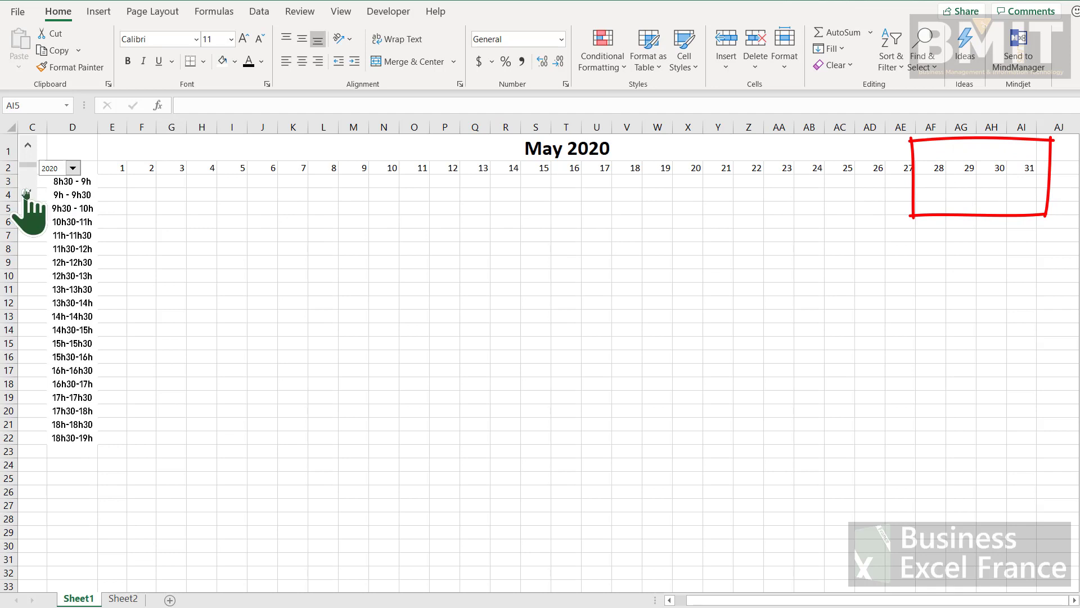
# Move the calendar back to February with the month scroll bar and choose 2021 in the year combo box.
pyautogui.click(29, 147)
pyautogui.click(29, 148)
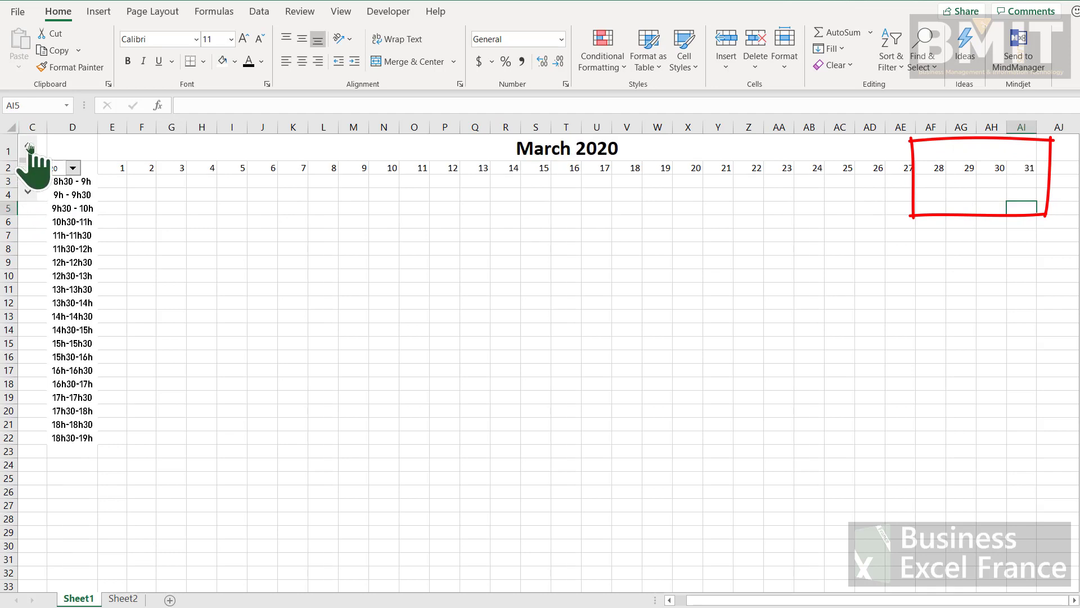
pyautogui.click(30, 148)
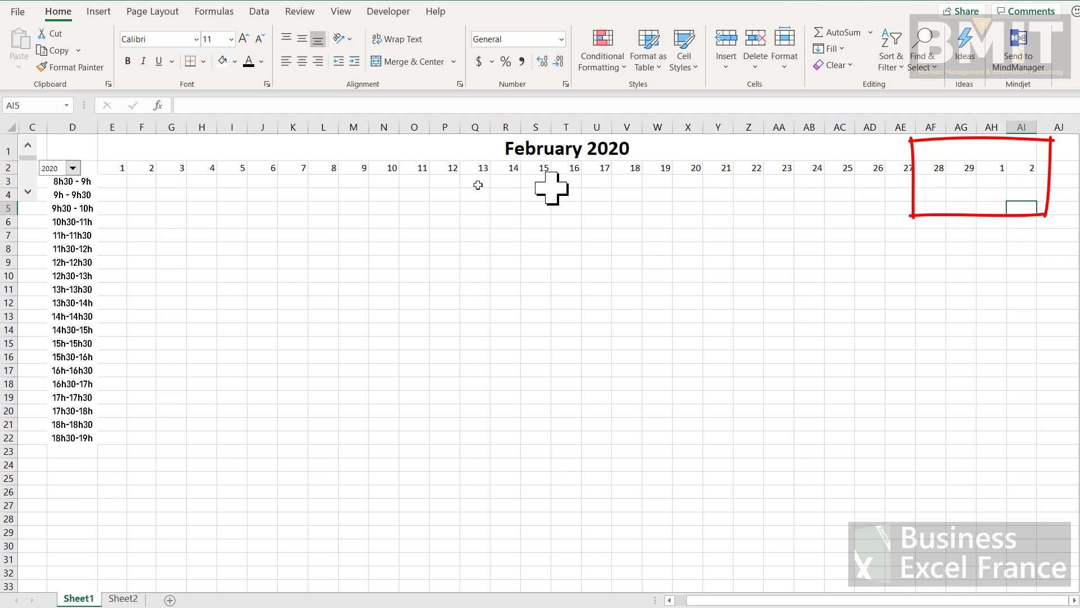
pyautogui.click(73, 169)
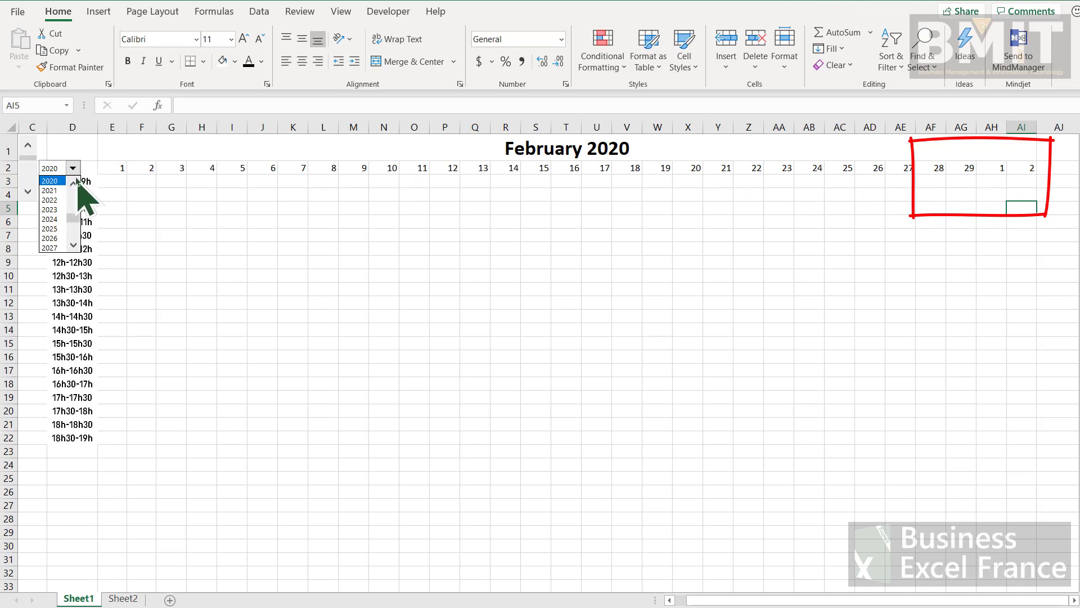
pyautogui.click(56, 190)
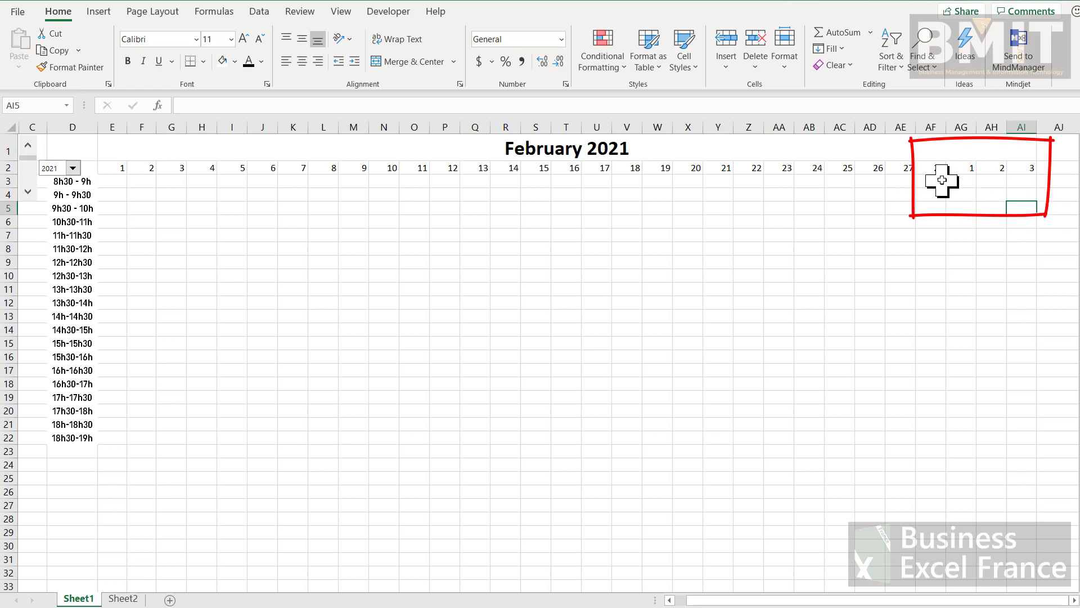
# Change the formula in AG2 to =IF(AF2+1>EOMONTH($E$2,0),"",AF2+1).
pyautogui.click(955, 168)
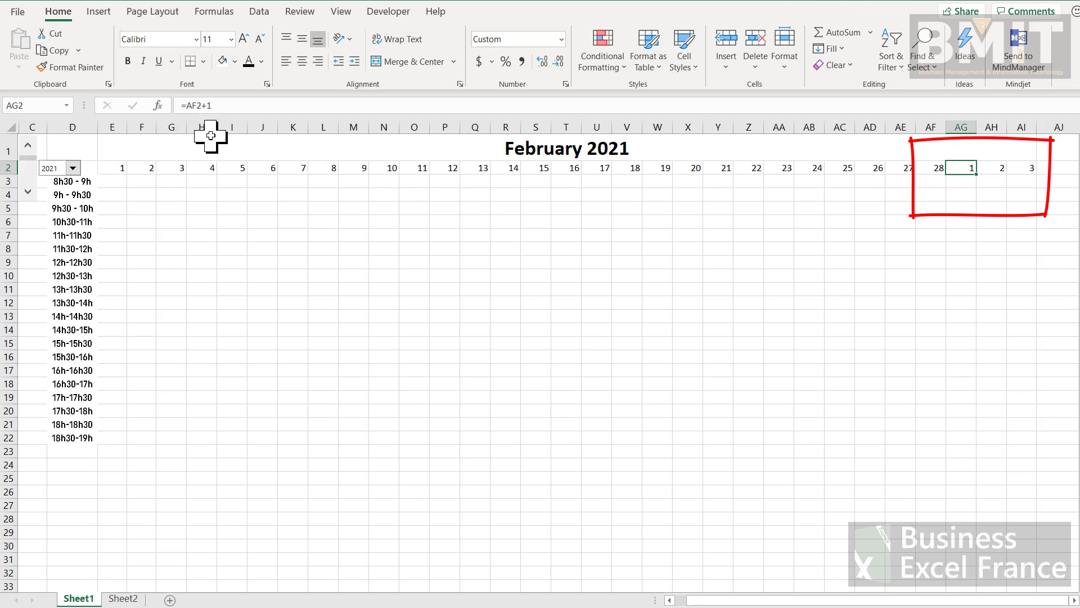
pyautogui.click(189, 107)
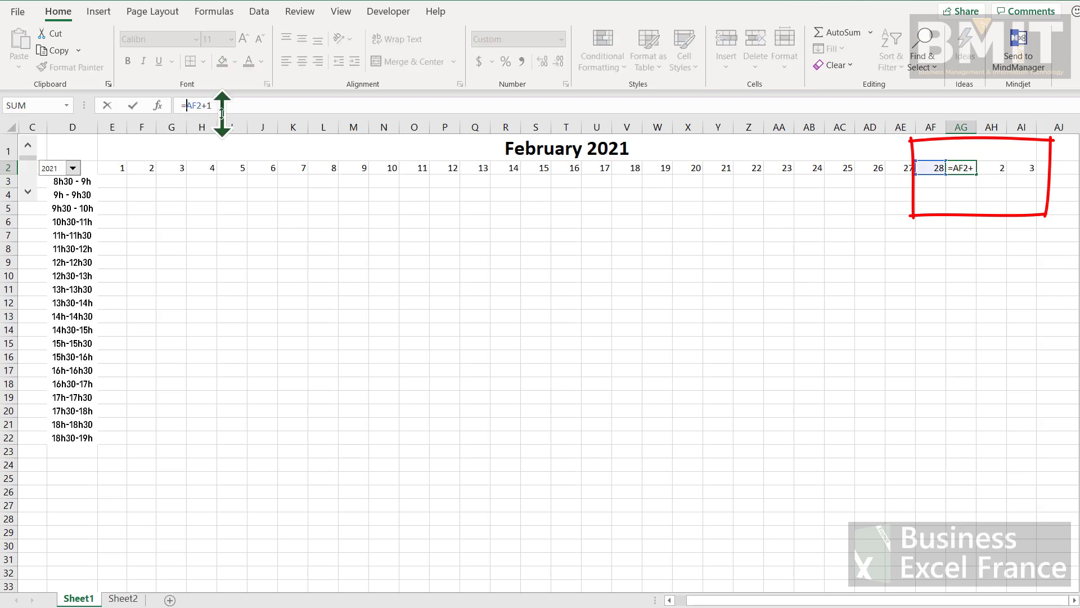
pyautogui.write('if(')
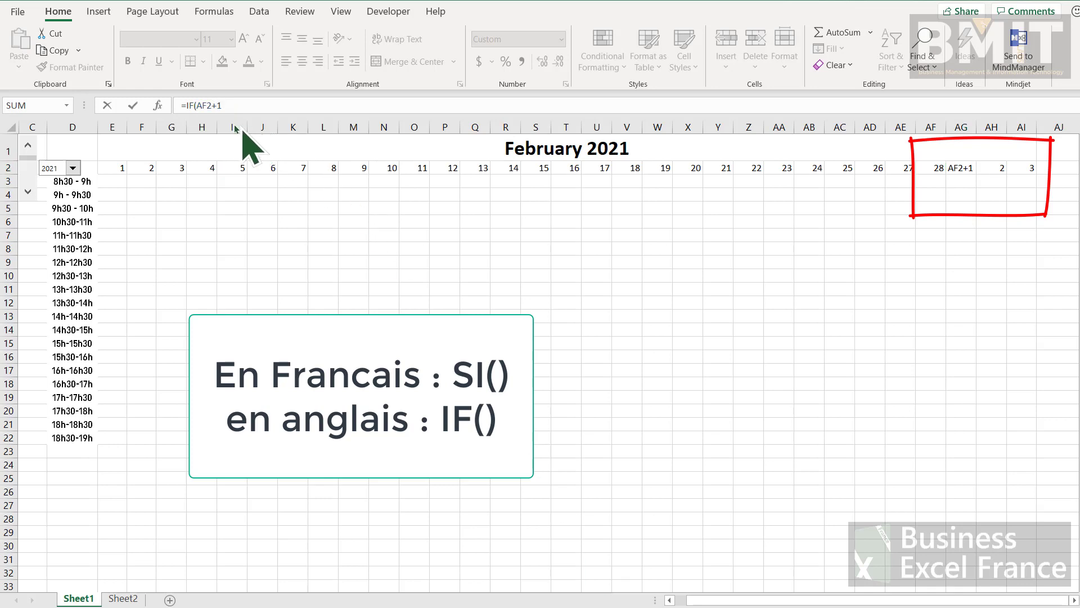
pyautogui.write('+1')
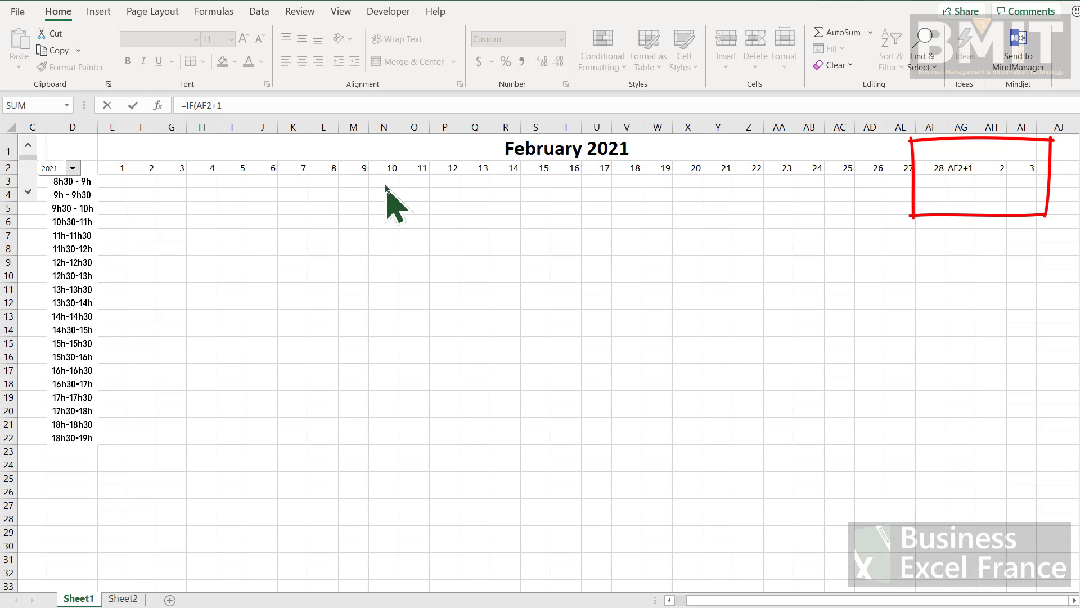
pyautogui.click(253, 107)
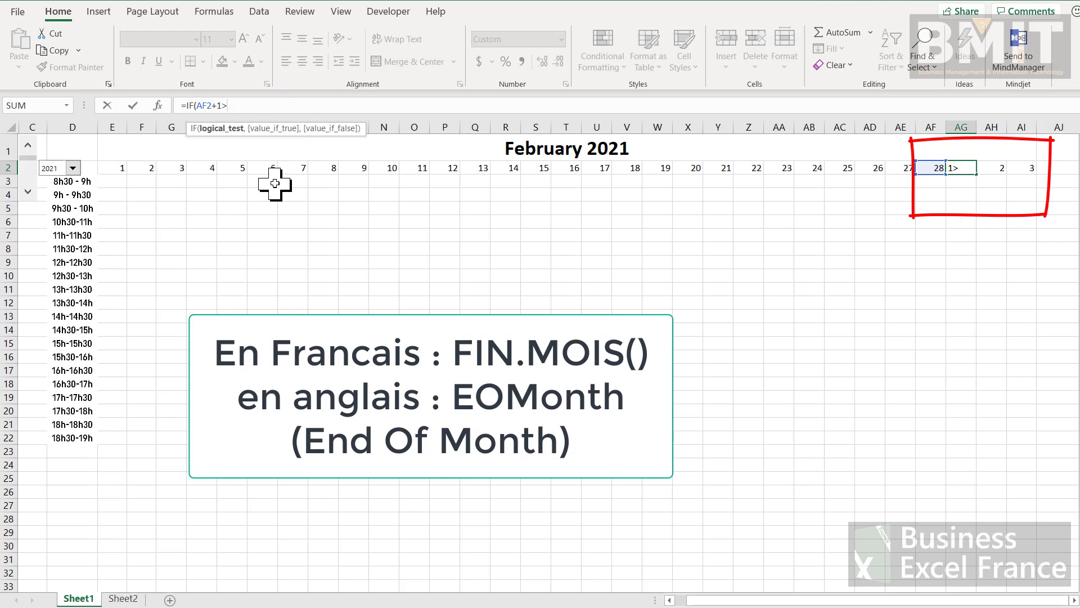
pyautogui.write('eomo')
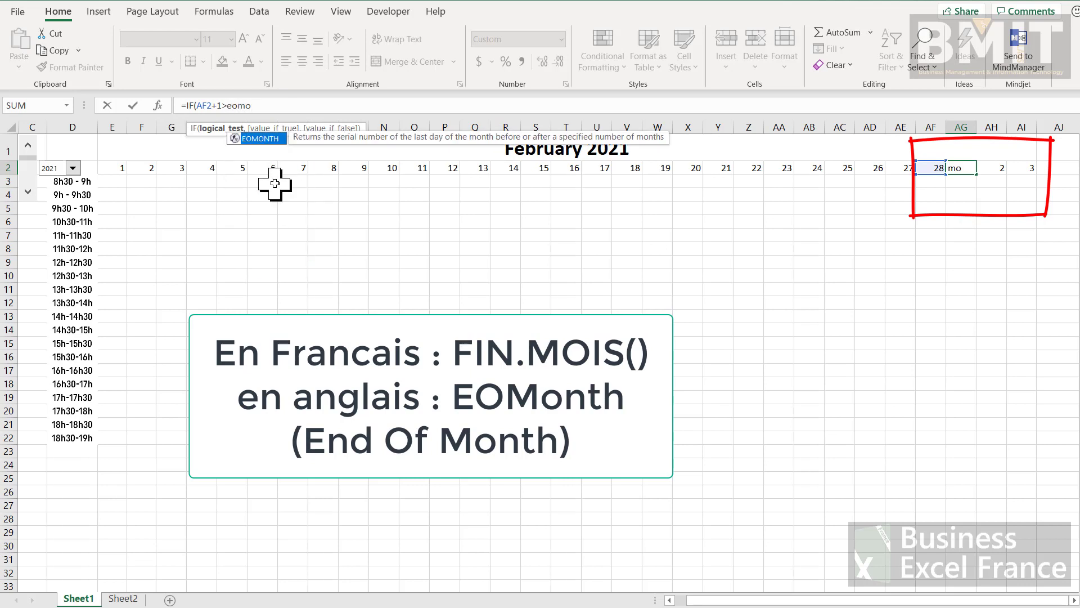
pyautogui.press('Tab')
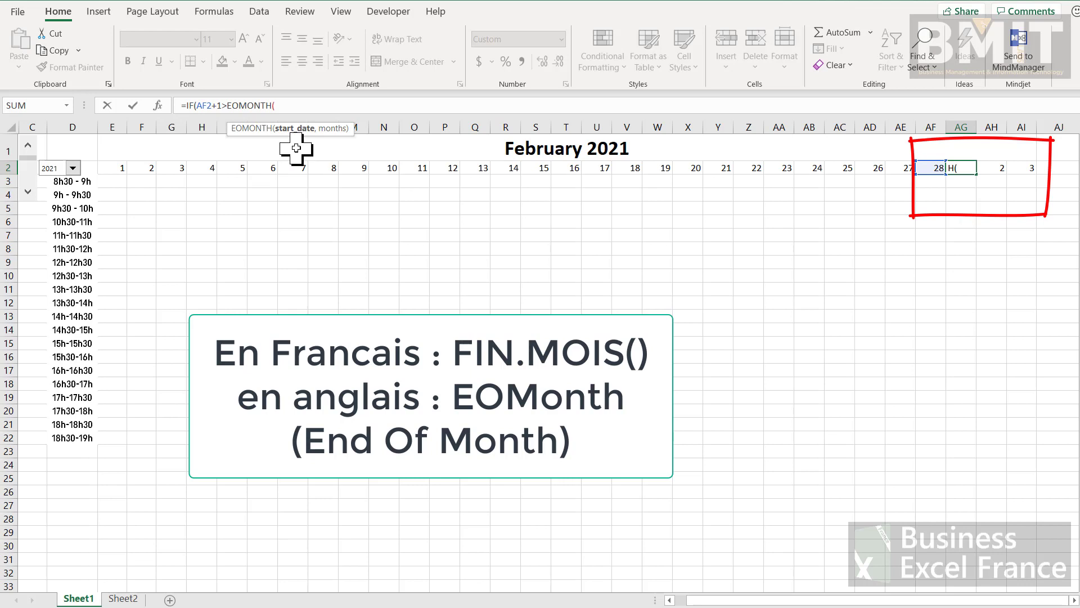
pyautogui.click(115, 167)
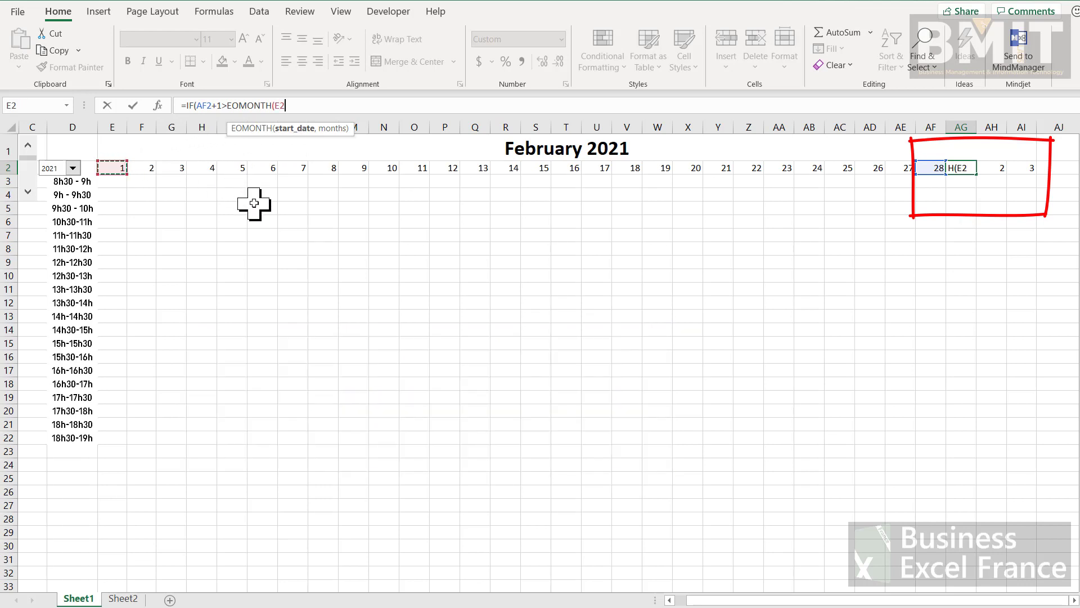
pyautogui.press('F4')
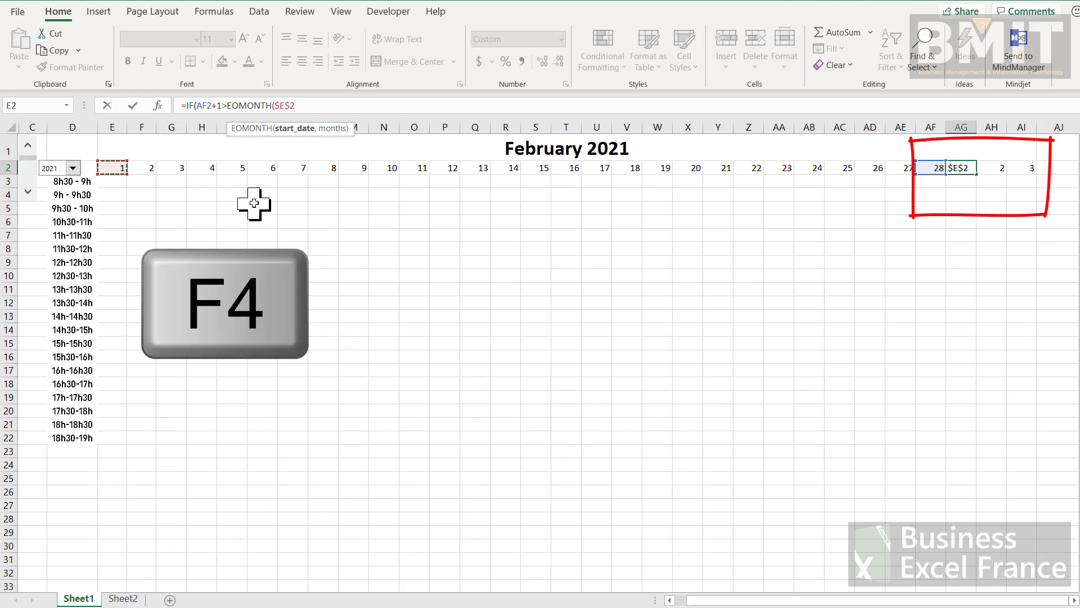
pyautogui.write(',0')
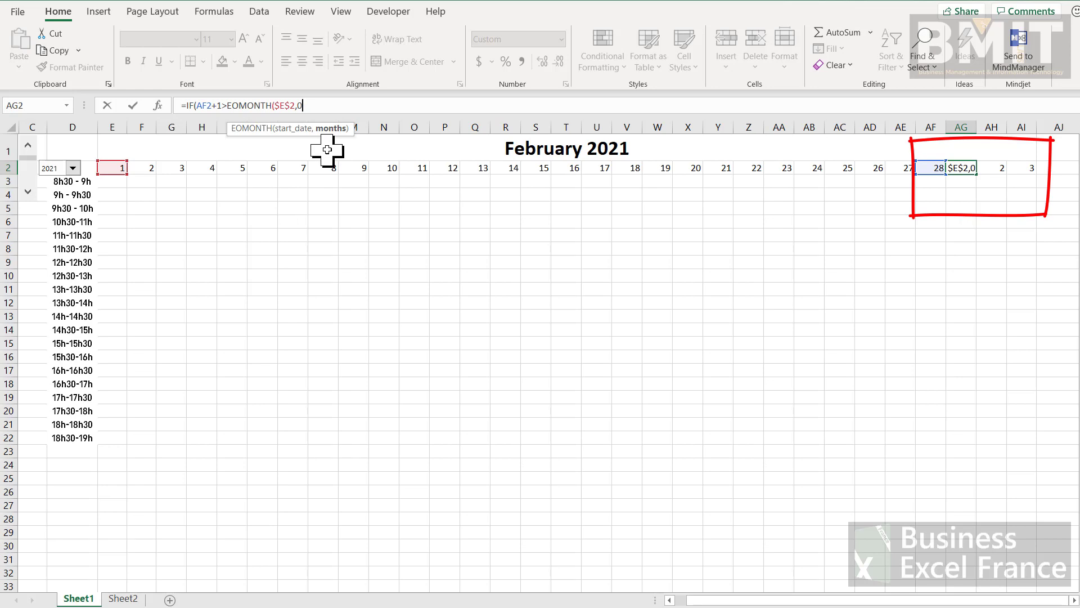
pyautogui.write(')')
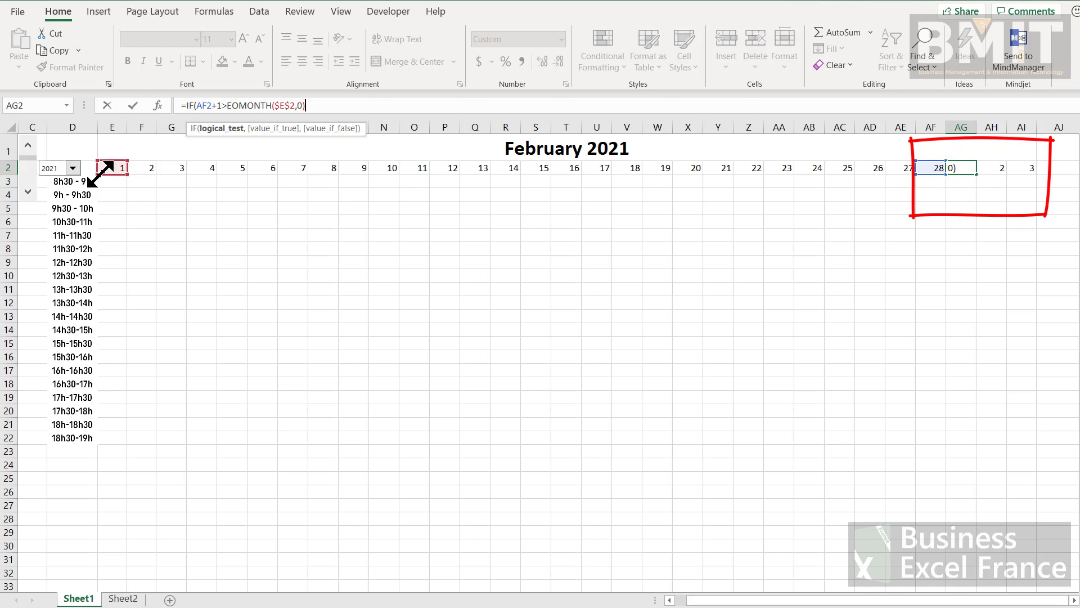
pyautogui.write(',')
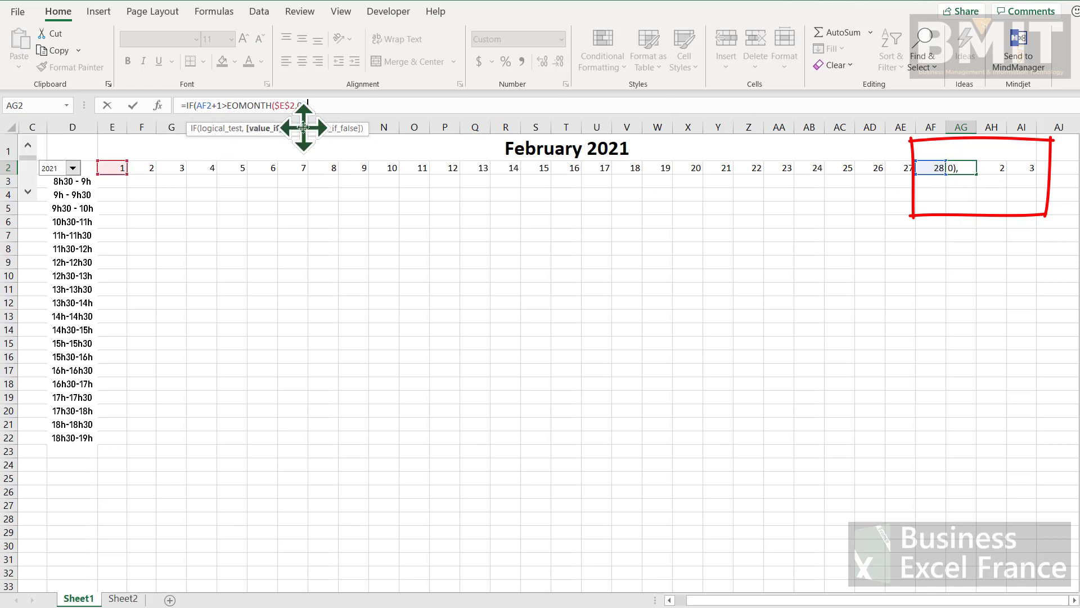
pyautogui.write('"",')
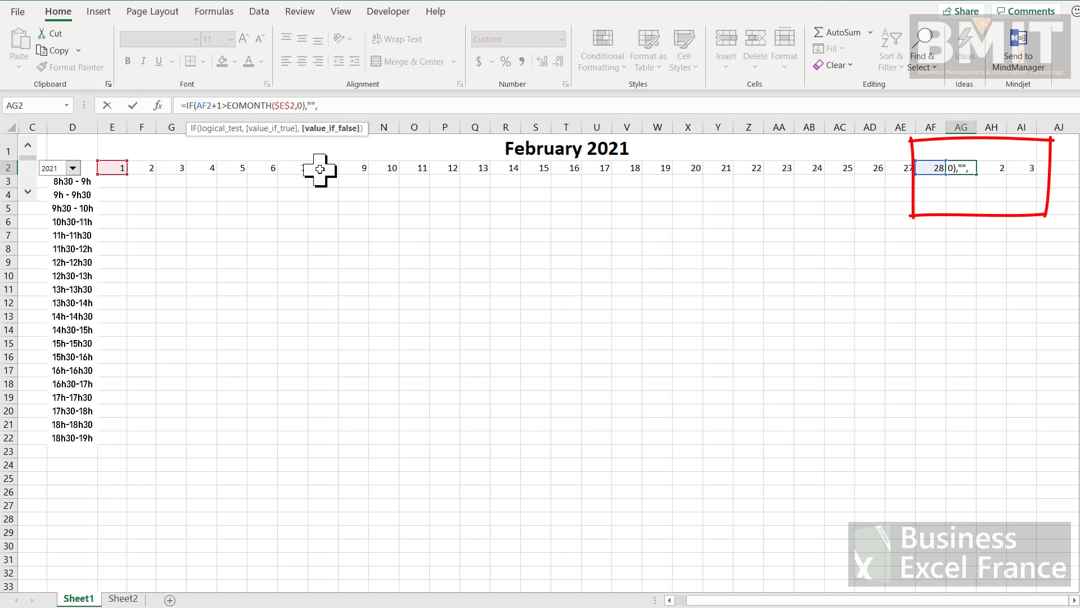
pyautogui.click(930, 170)
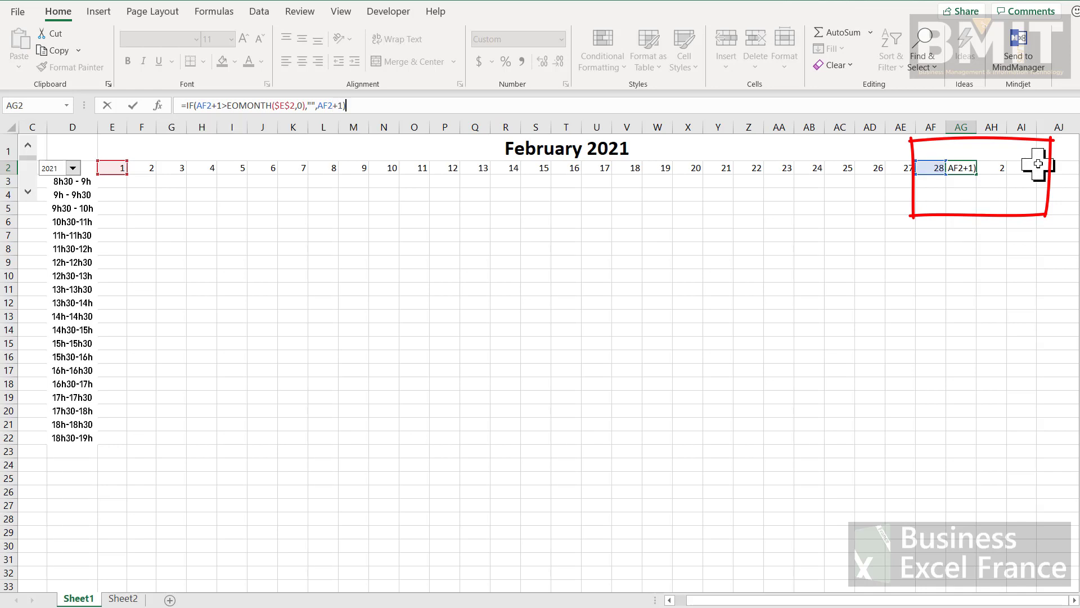
pyautogui.press('Return')
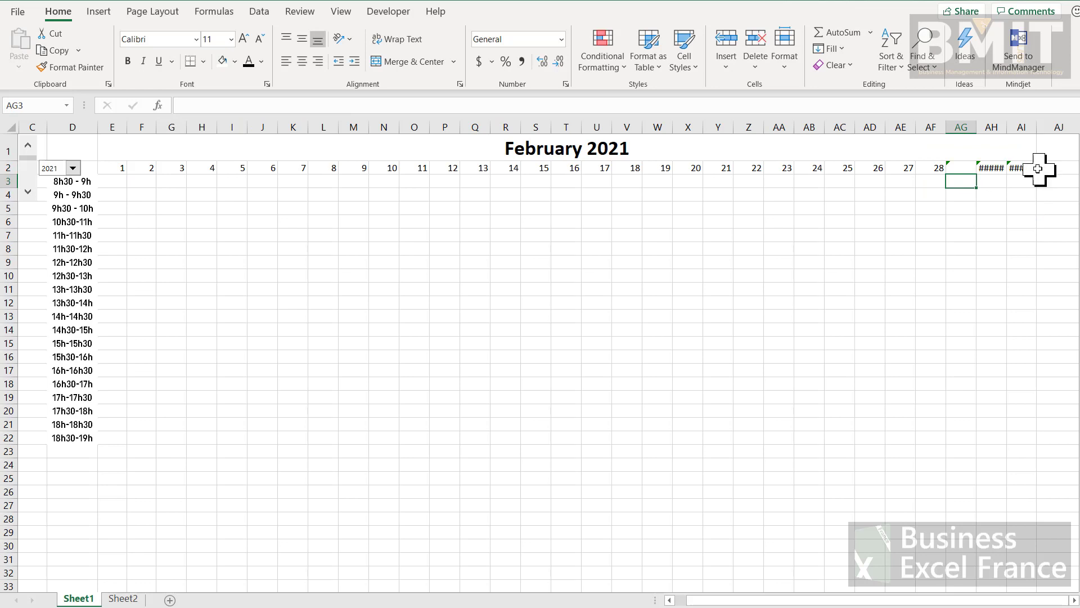
# Fill the AG2 formula across to AI2 and widen column AH to show the full content of AH2.
pyautogui.click(962, 168)
pyautogui.moveTo(979, 173); pyautogui.dragTo(1037, 173)
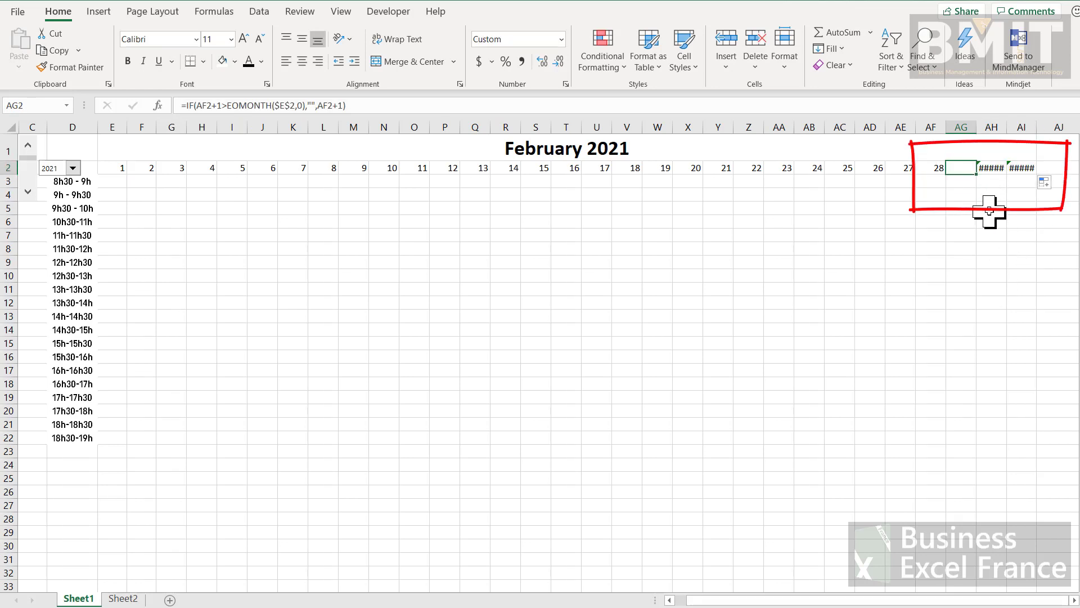
pyautogui.click(994, 168)
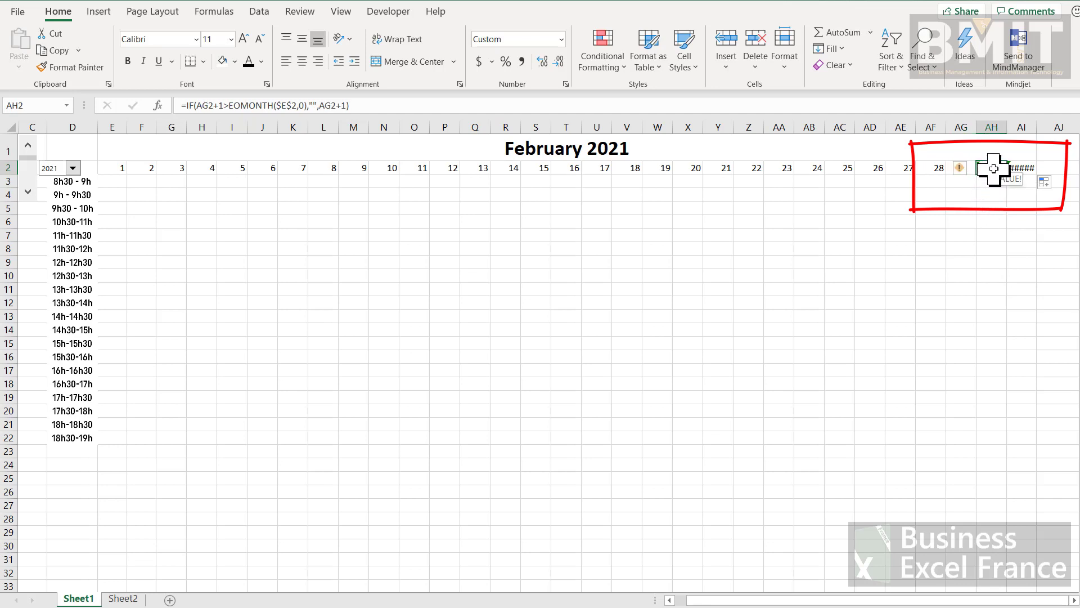
pyautogui.moveTo(1008, 131); pyautogui.dragTo(1023, 130)
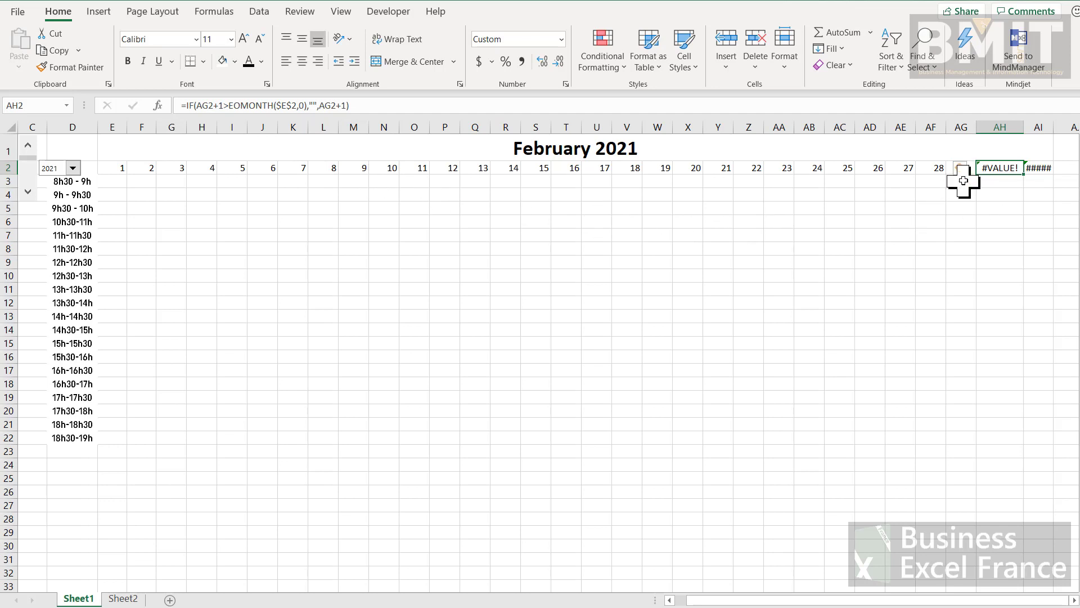
# Wrap the AG2 formula in a blank check: =IF(AF2="","",IF(AF2+1>EOMONTH($E$2,0),"",AF2+1)).
pyautogui.press('Left')
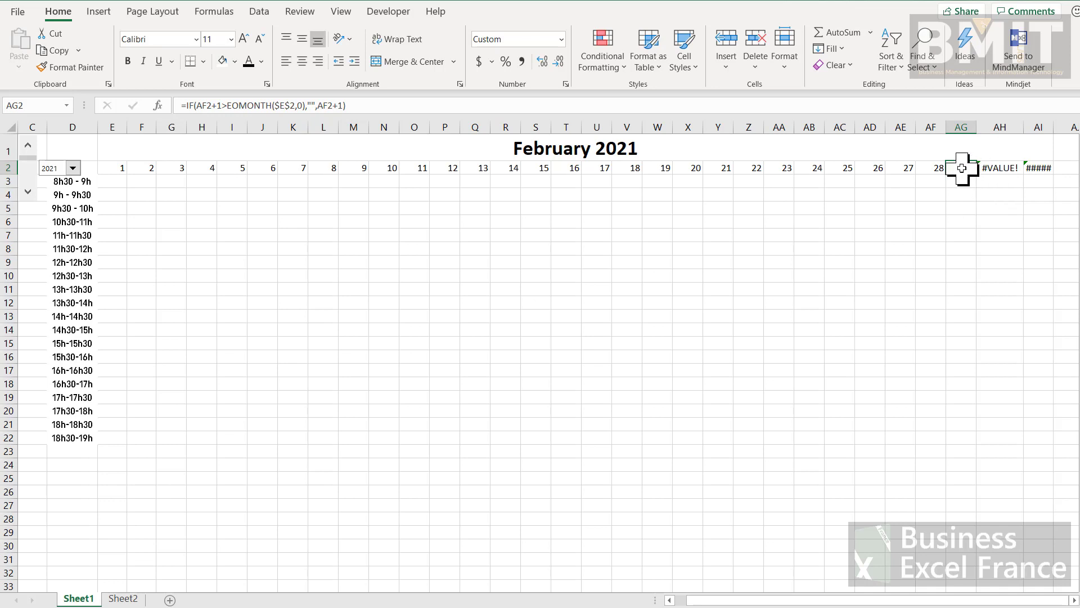
pyautogui.click(190, 106)
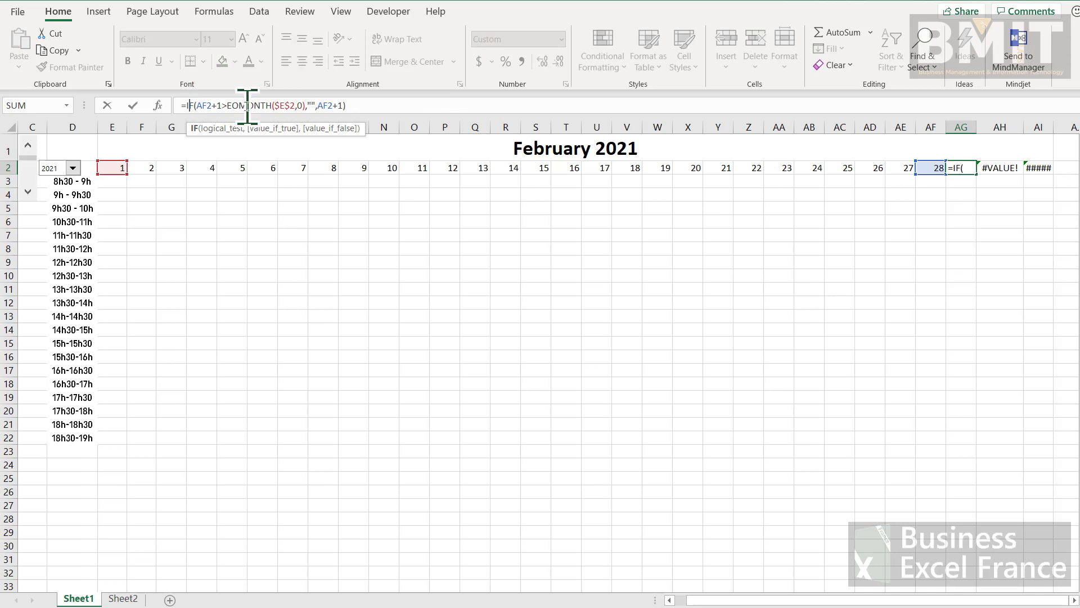
pyautogui.click(186, 102)
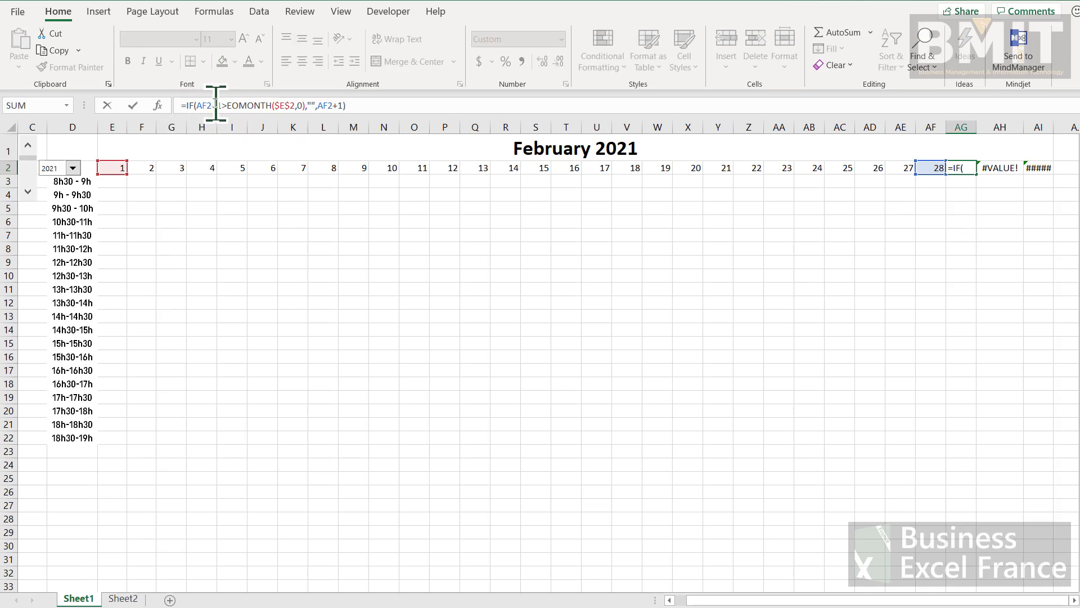
pyautogui.write('IF(')
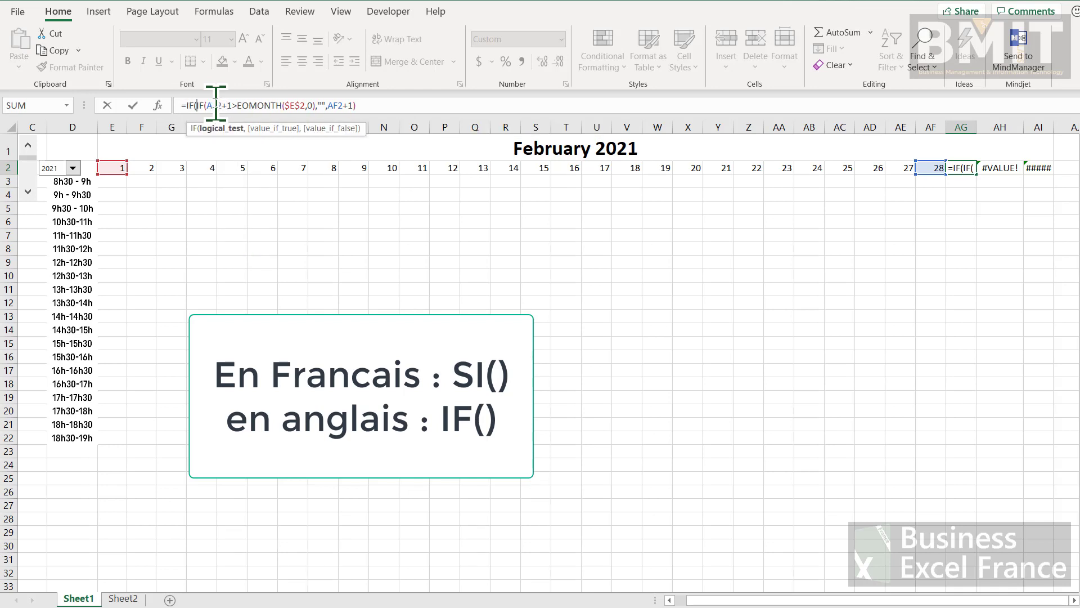
pyautogui.click(927, 168)
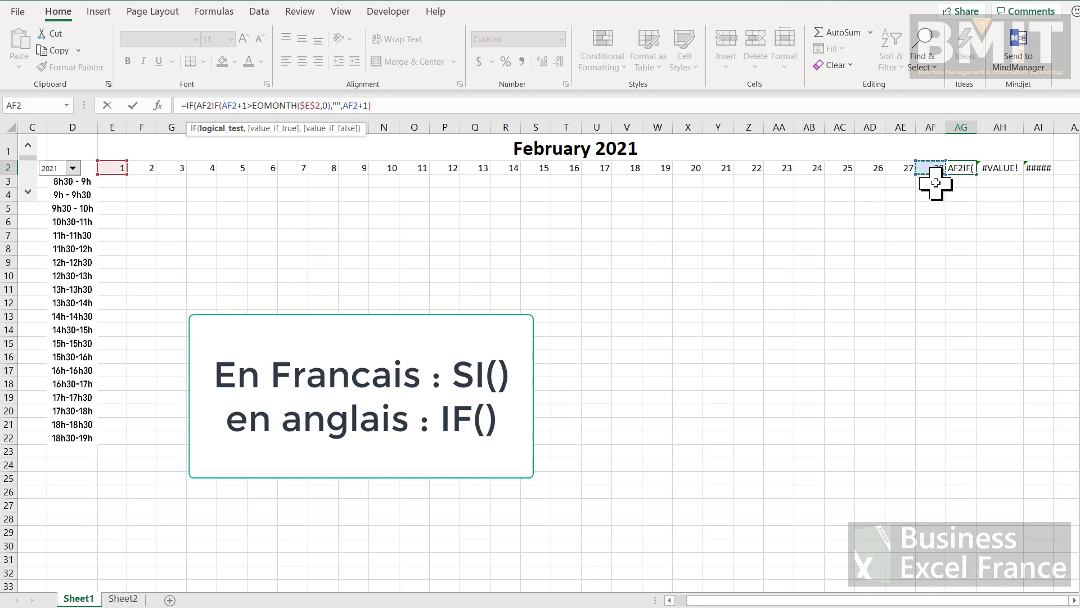
pyautogui.write('=""')
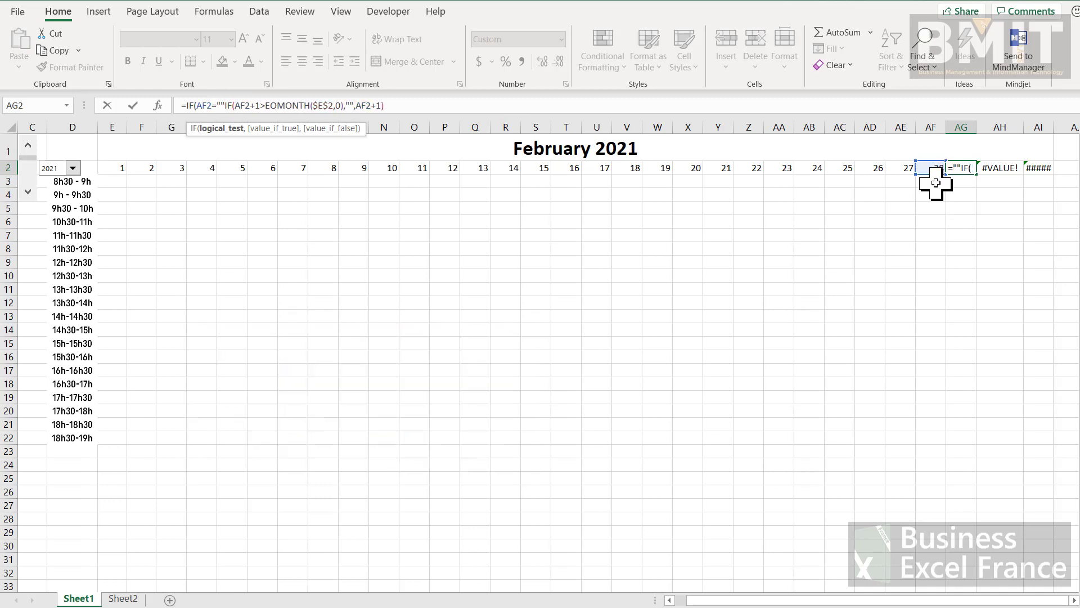
pyautogui.write(',""')
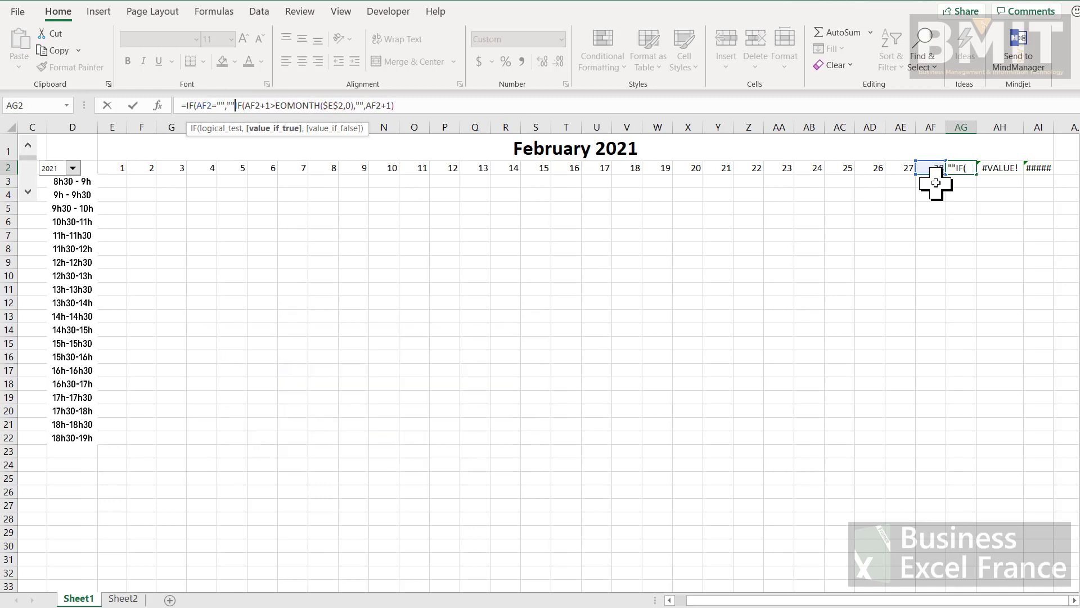
pyautogui.write(',')
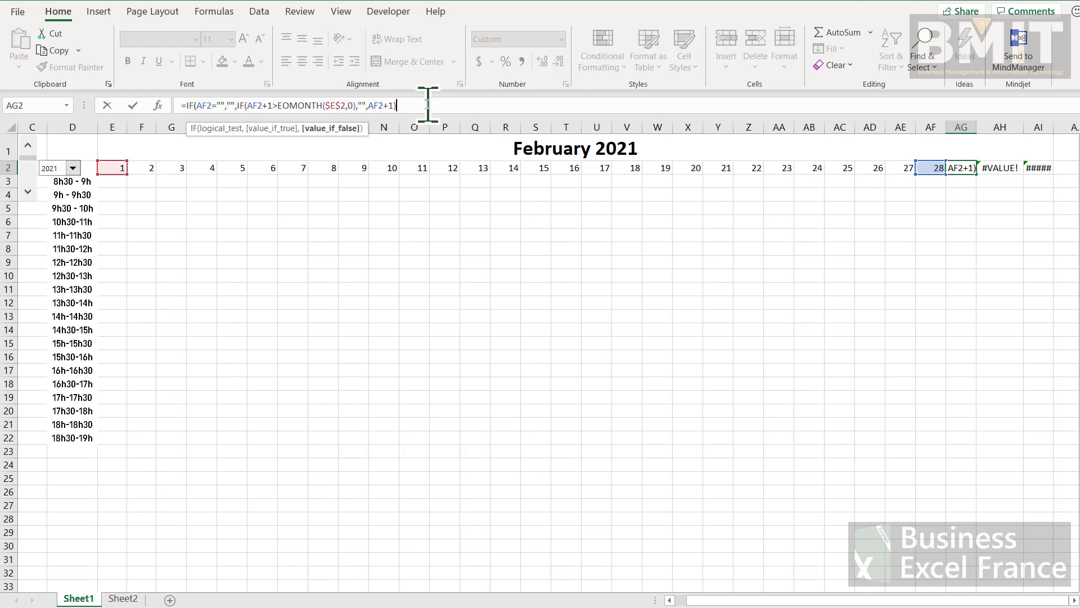
pyautogui.write(')')
pyautogui.press('Return')
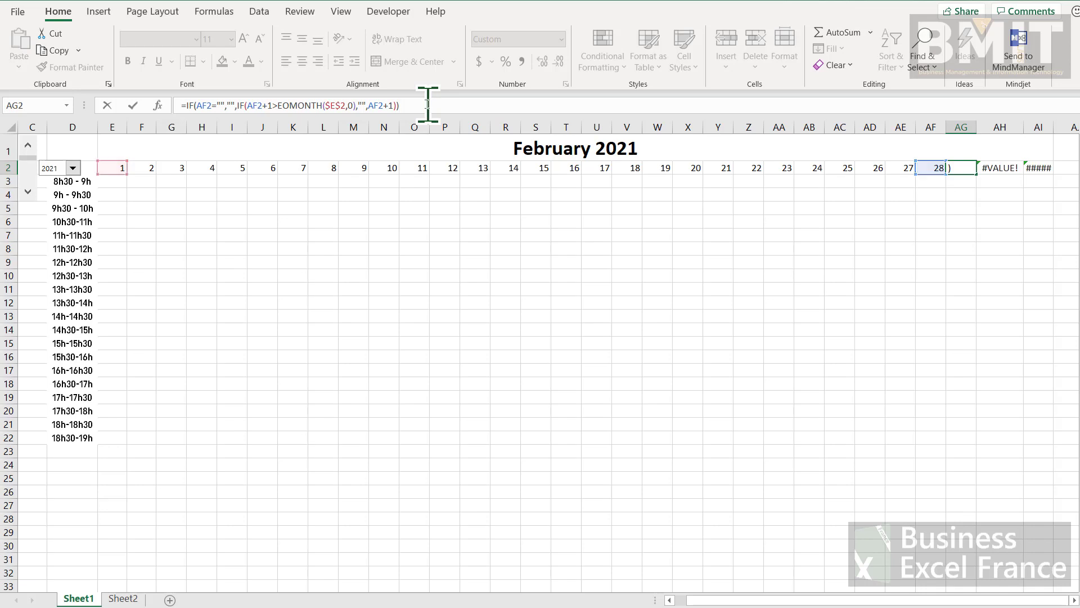
# Fill the updated AG2 formula across to AI2 and narrow column AH to about the width of its neighbouring day columns.
pyautogui.click(959, 170)
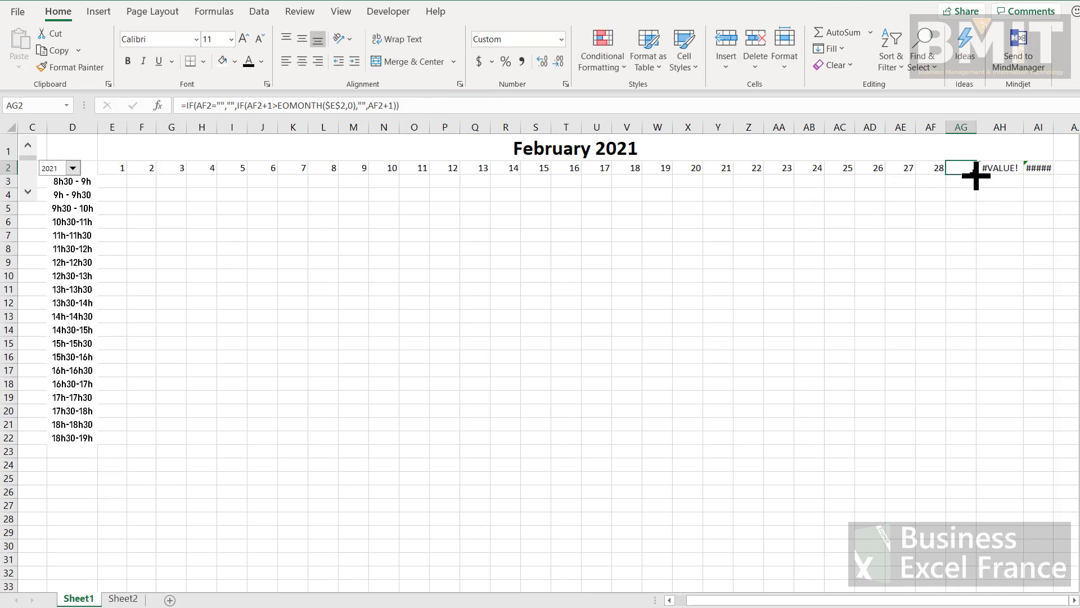
pyautogui.moveTo(975, 177); pyautogui.dragTo(1045, 176)
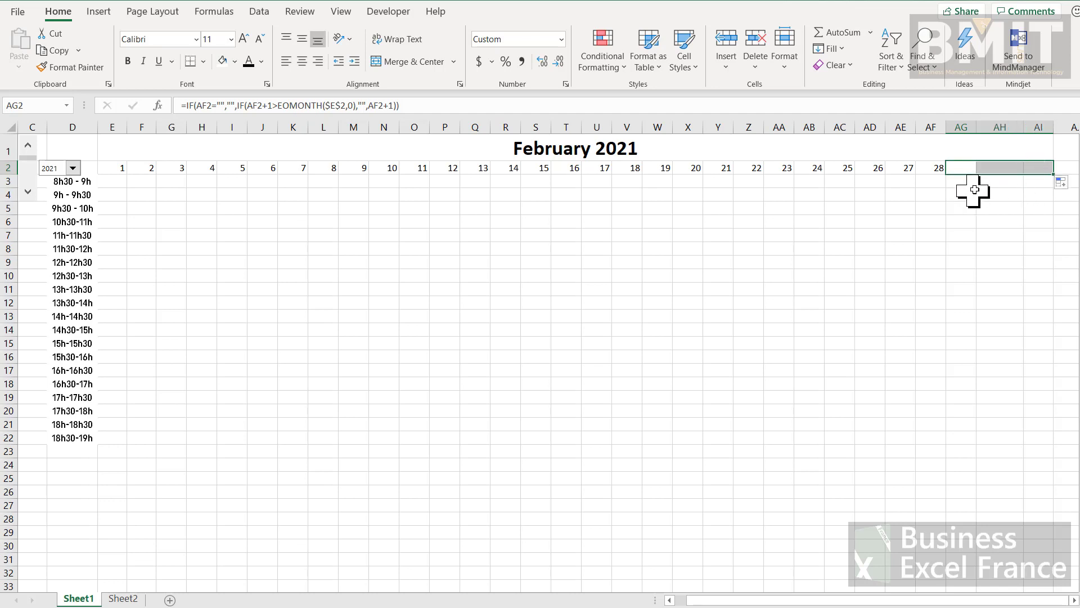
pyautogui.moveTo(1023, 127); pyautogui.dragTo(1007, 133)
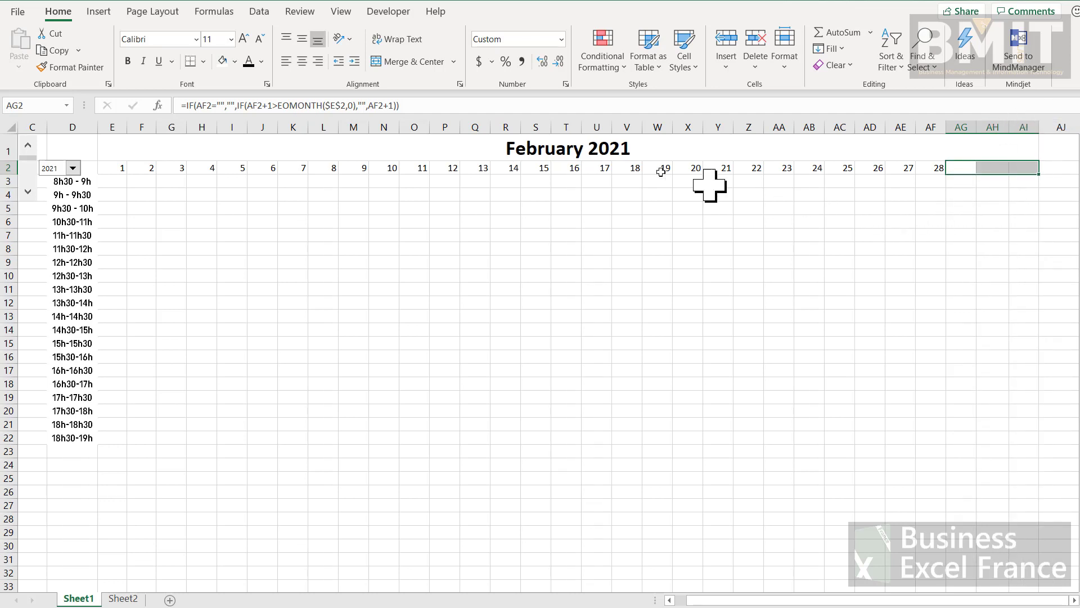
# Choose 2020 in the year combo box and advance the calendar month by month from February to December with the month scroll bar.
pyautogui.click(73, 169)
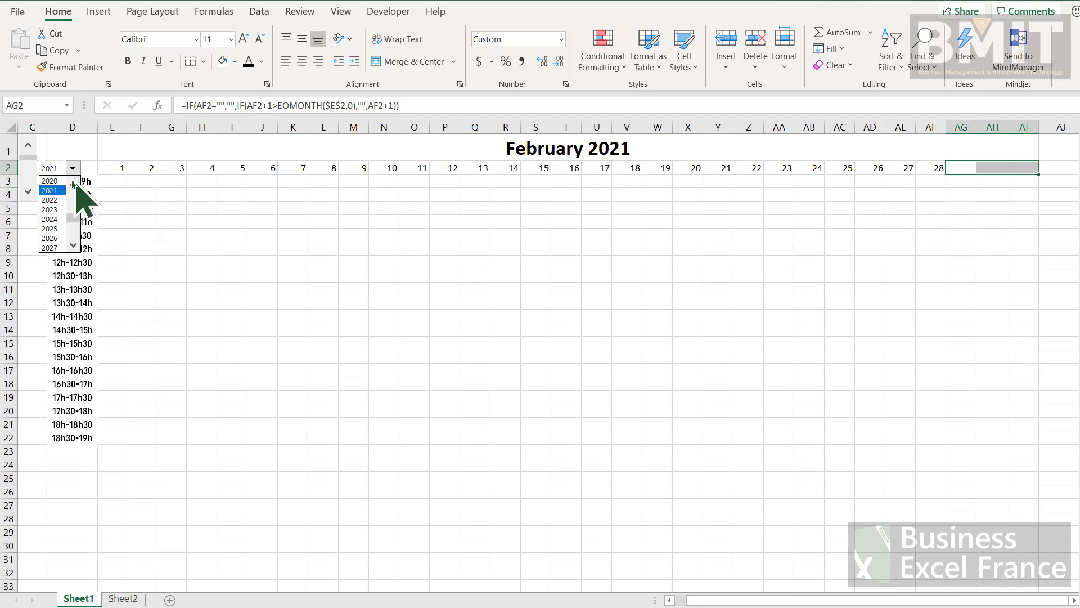
pyautogui.click(63, 181)
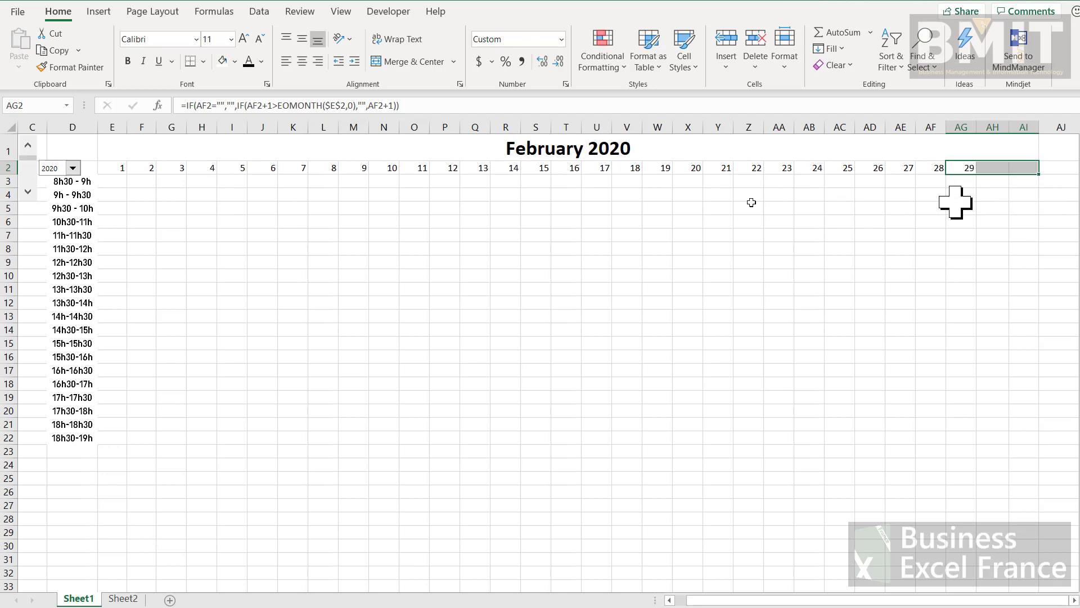
pyautogui.click(29, 190)
pyautogui.click(29, 191)
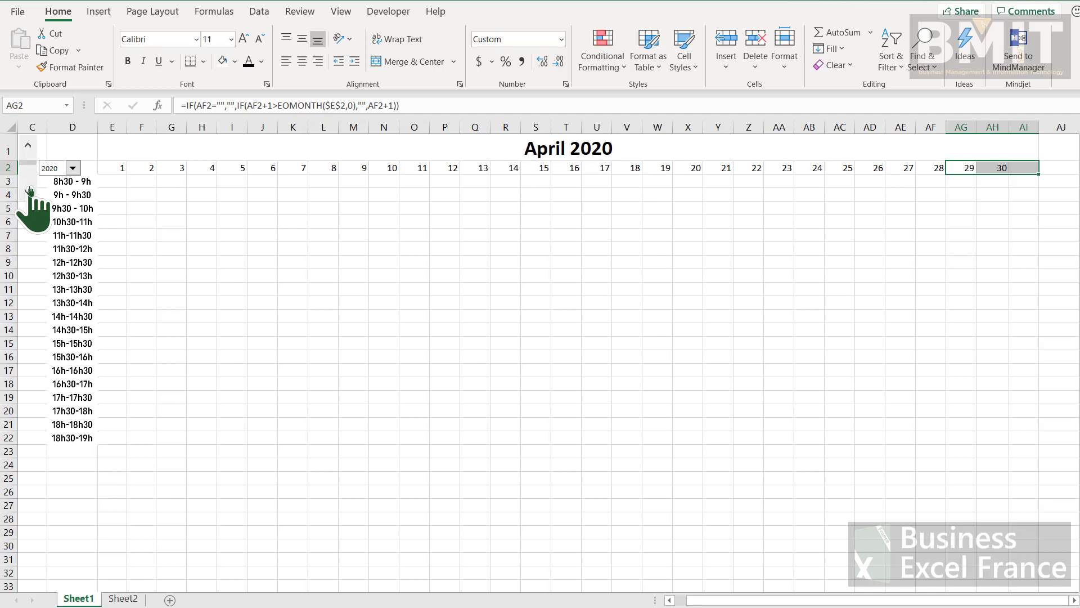
pyautogui.click(30, 191)
pyautogui.click(29, 190)
pyautogui.click(29, 191)
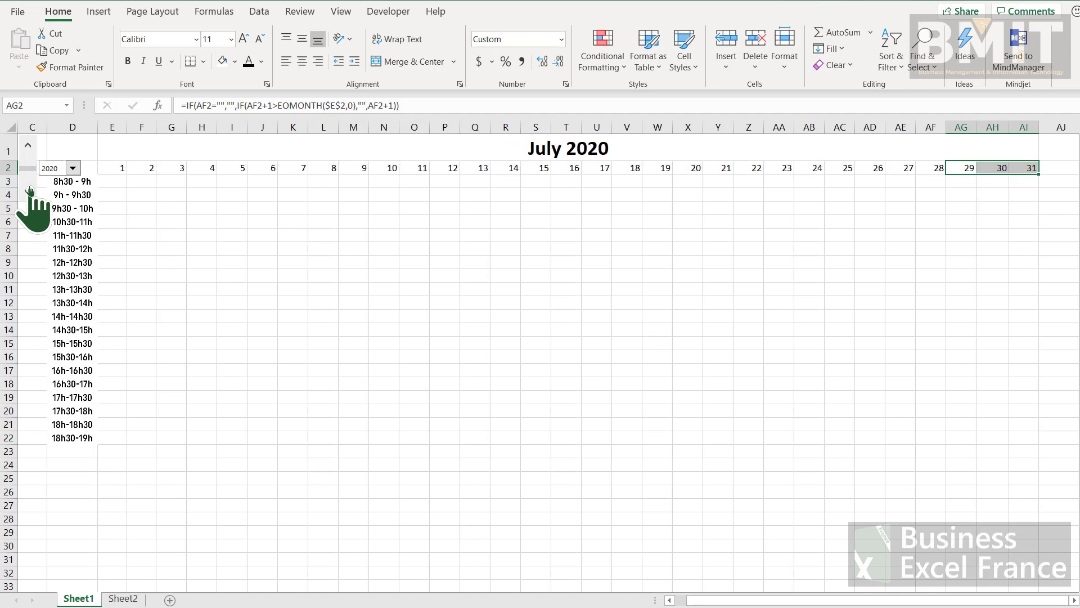
pyautogui.click(29, 191)
pyautogui.click(30, 191)
pyautogui.click(30, 191)
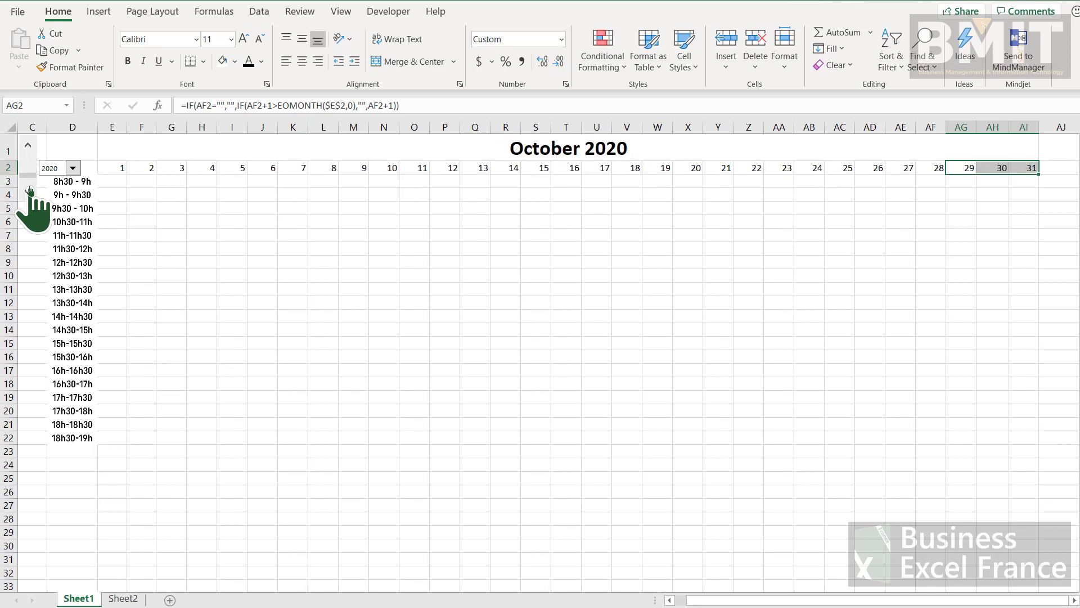
pyautogui.click(29, 191)
pyautogui.click(73, 168)
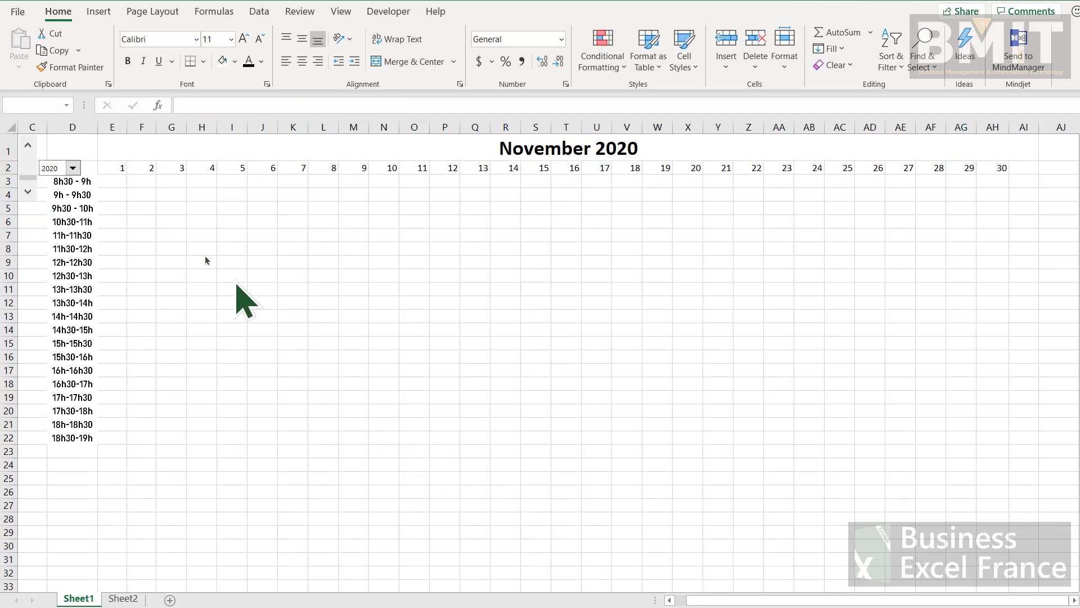
pyautogui.click(115, 183)
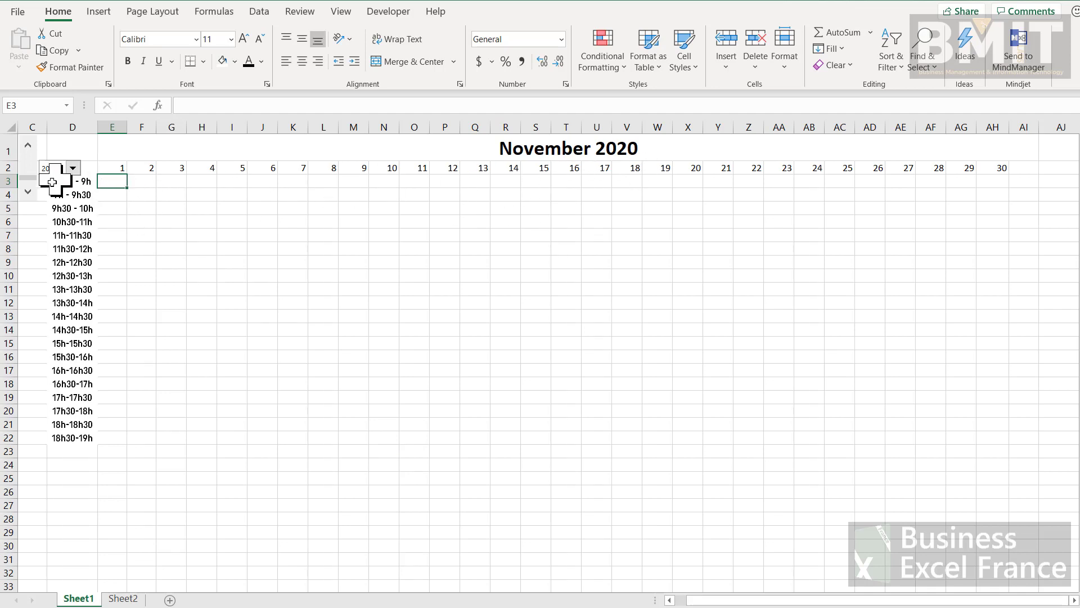
pyautogui.click(28, 193)
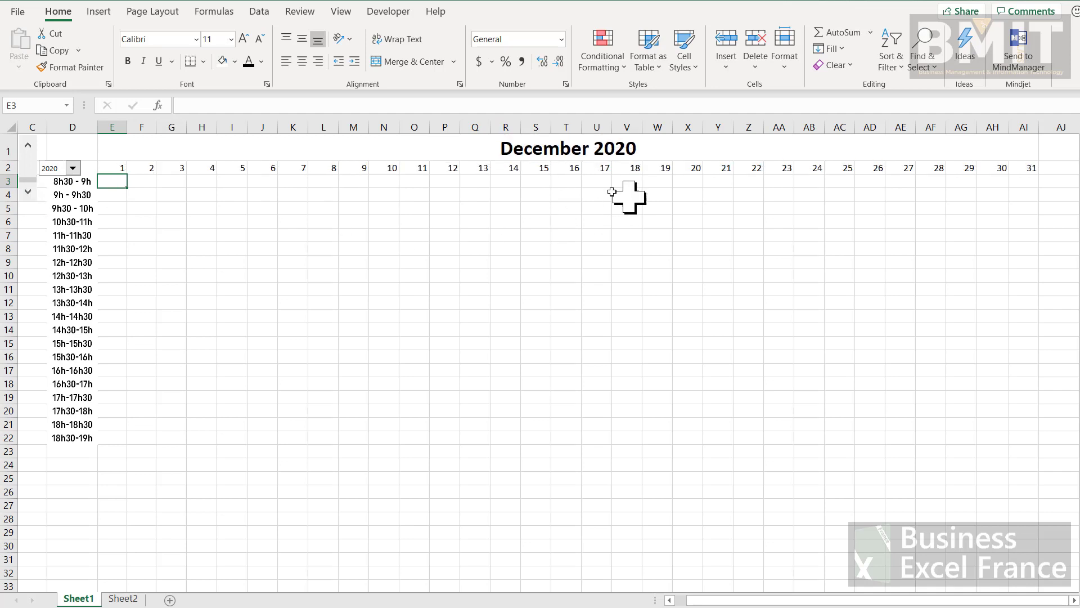
# Start a new conditional formatting rule for the calendar grid E3:AI22.
pyautogui.moveTo(108, 180); pyautogui.dragTo(1021, 432)
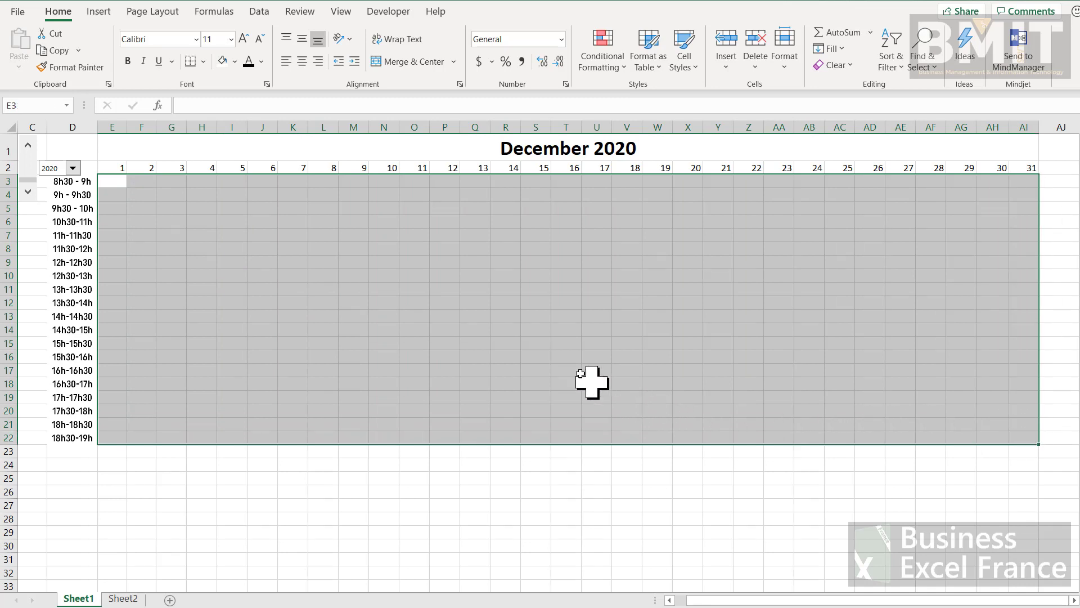
pyautogui.click(603, 72)
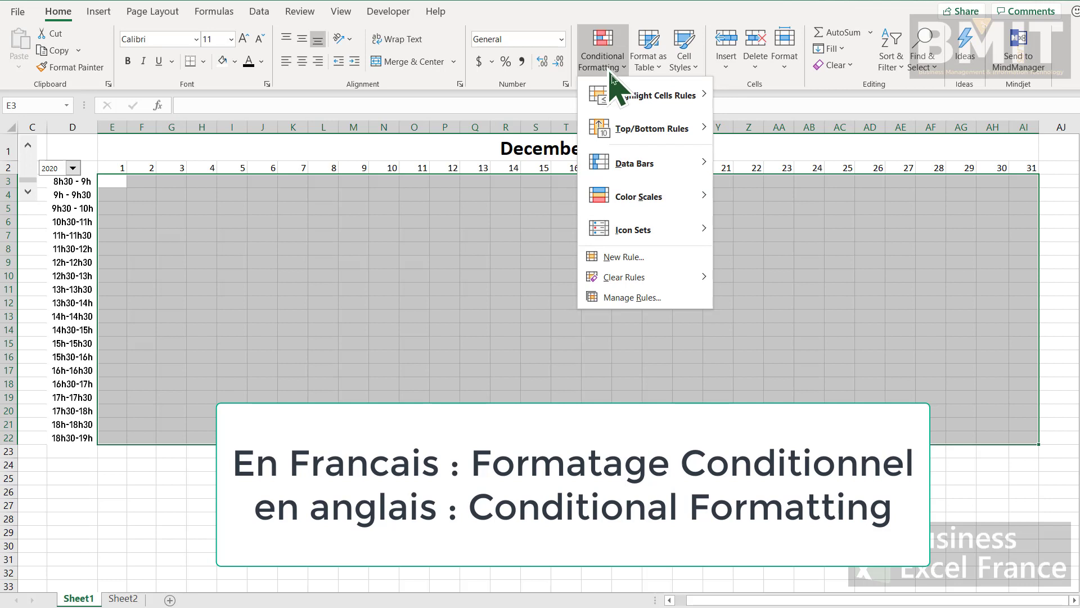
pyautogui.click(650, 257)
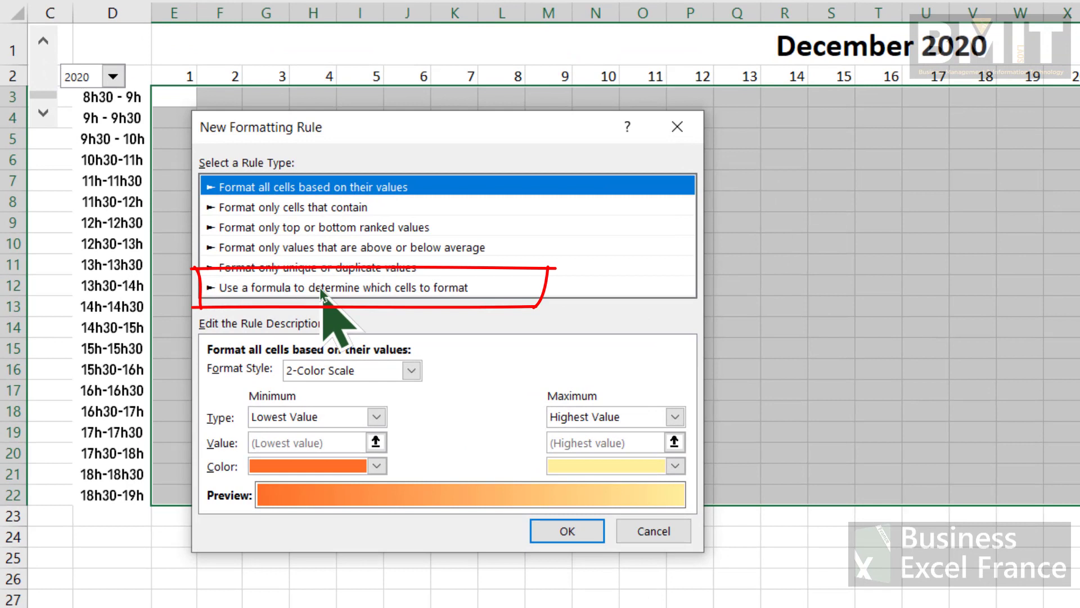
# Define a formula-based formatting rule for the selected schedule grid using the condition =E$2<>"".
pyautogui.click(428, 289)
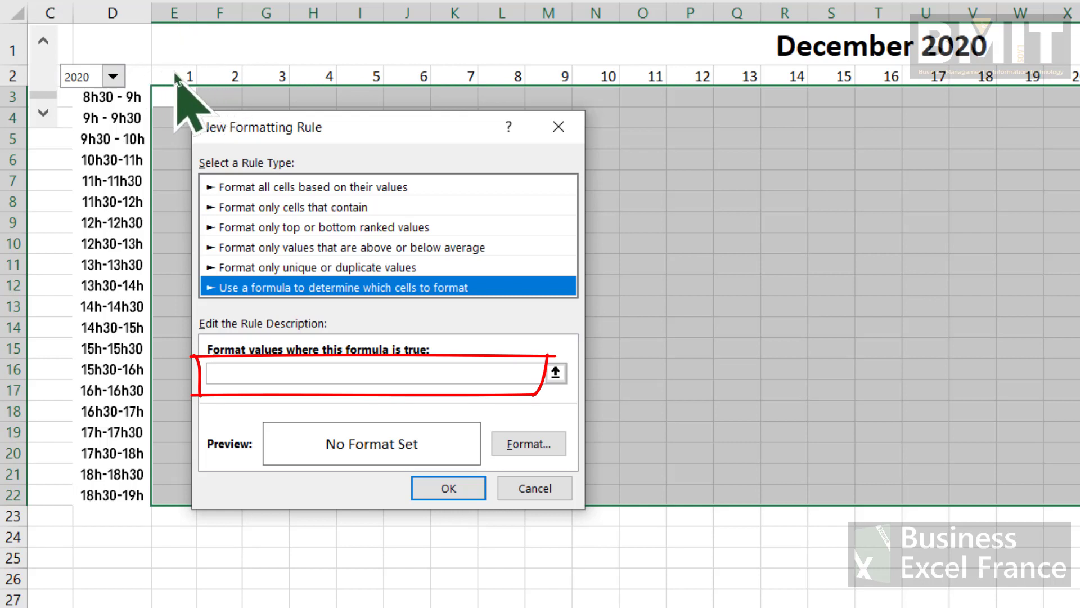
pyautogui.click(296, 373)
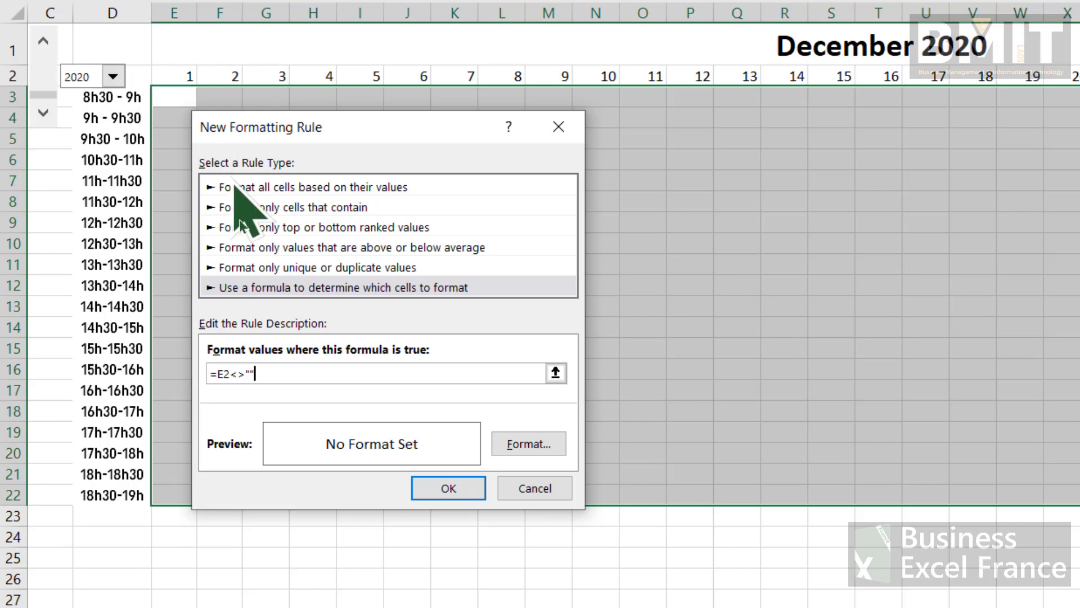
pyautogui.click(230, 374)
pyautogui.press('F4')
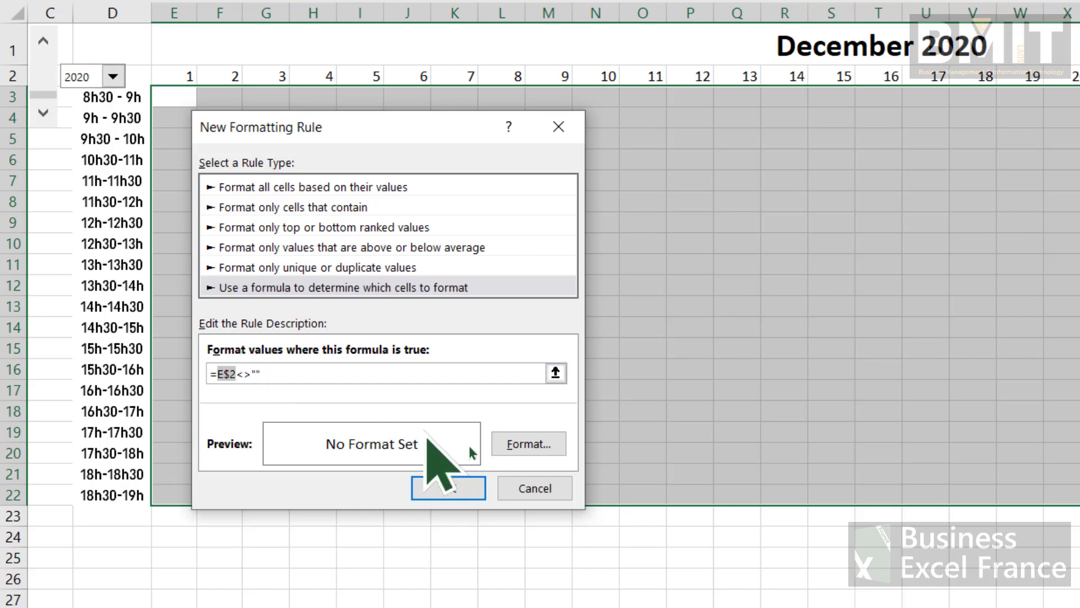
# Give the rule's cells a light green fill and apply the rule to the schedule grid.
pyautogui.click(529, 443)
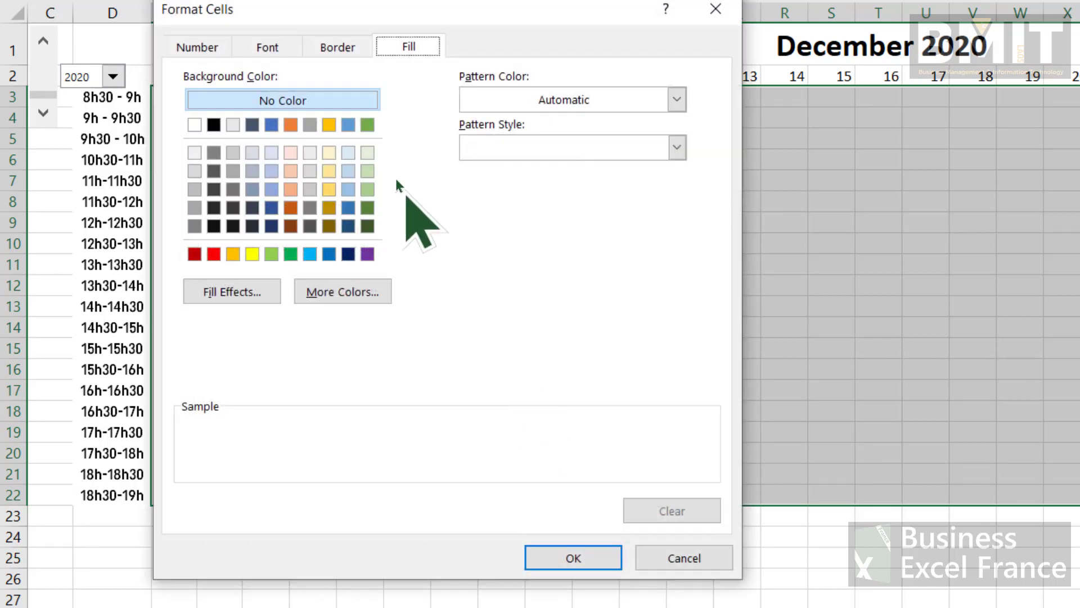
pyautogui.click(368, 153)
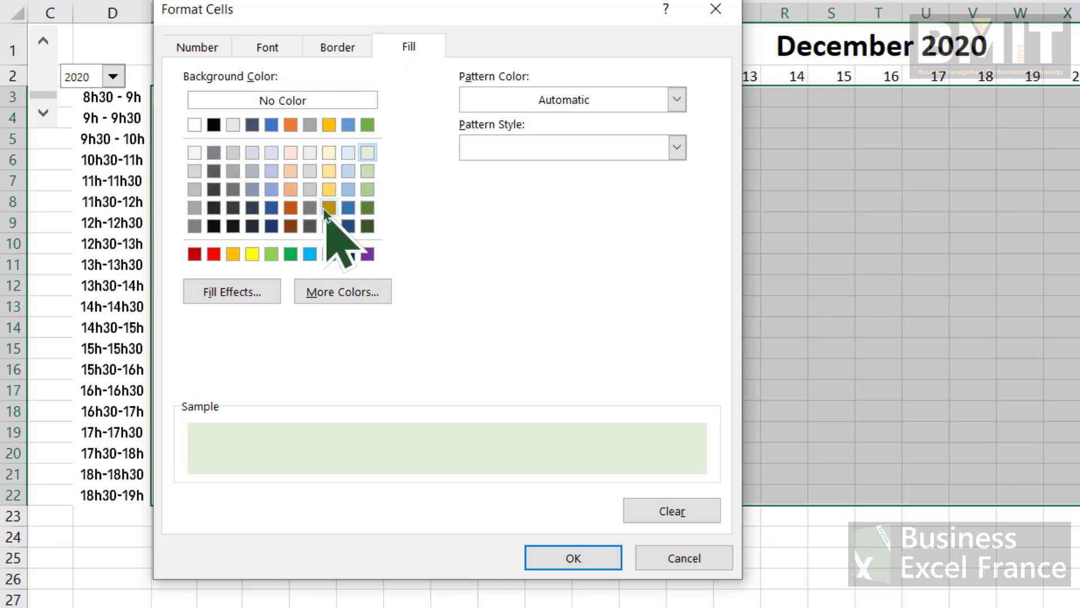
pyautogui.click(567, 560)
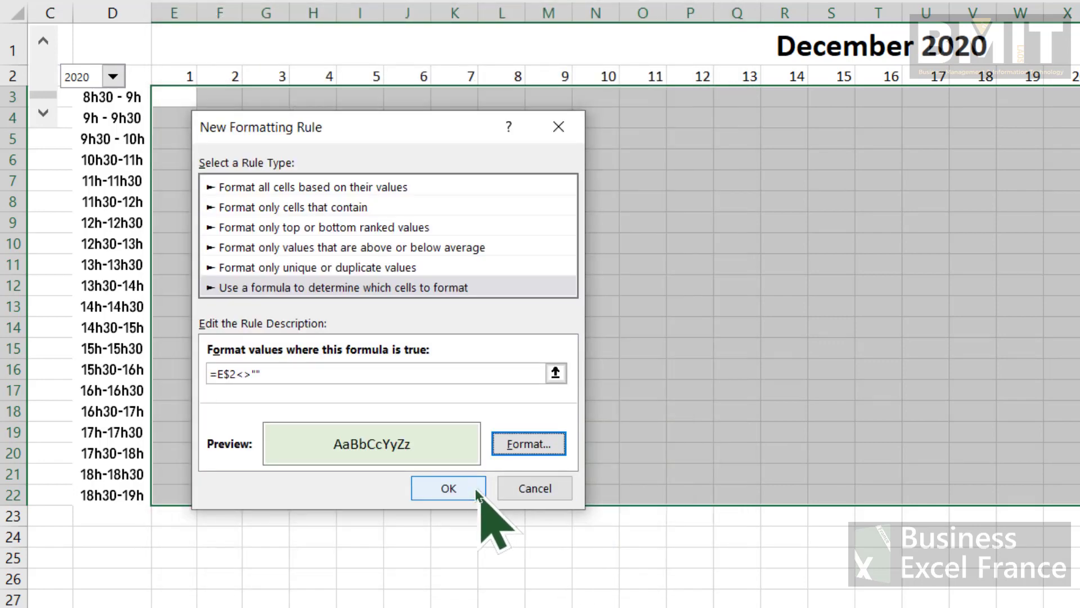
pyautogui.click(474, 493)
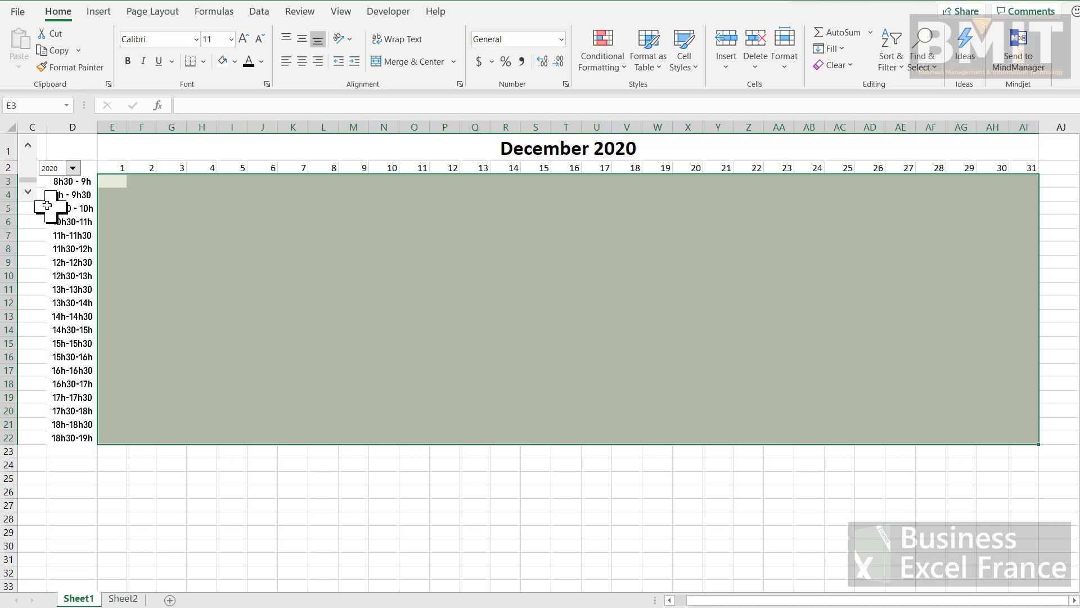
# Step the calendar back month by month to February 2020 to check the fill under days the month lacks.
pyautogui.click(27, 146)
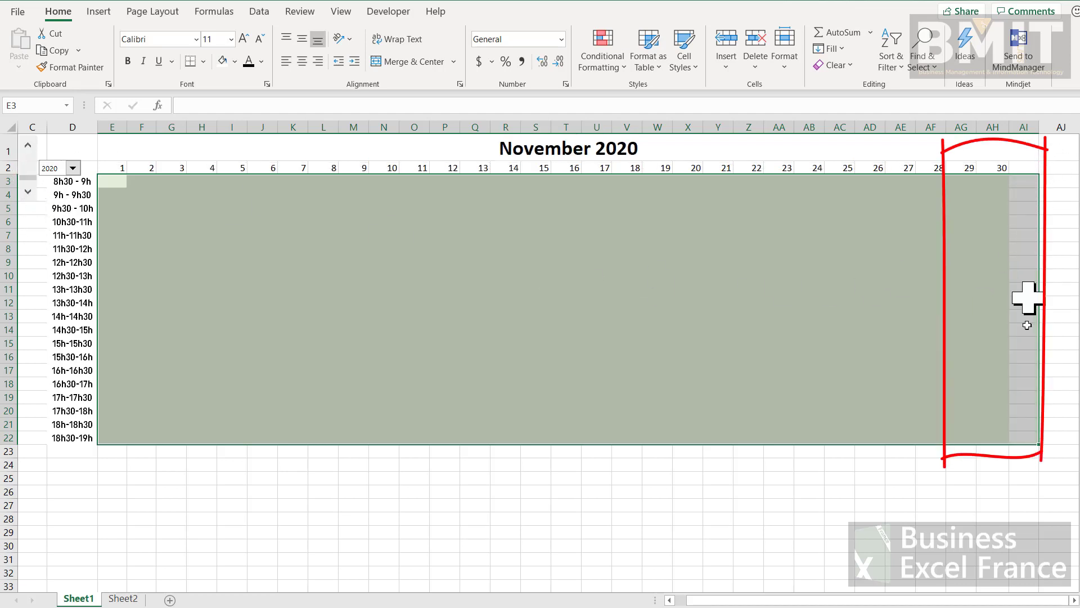
pyautogui.click(28, 146)
pyautogui.click(28, 146)
pyautogui.click(29, 146)
pyautogui.click(28, 146)
pyautogui.click(28, 146)
pyautogui.click(28, 147)
pyautogui.click(28, 146)
pyautogui.click(28, 146)
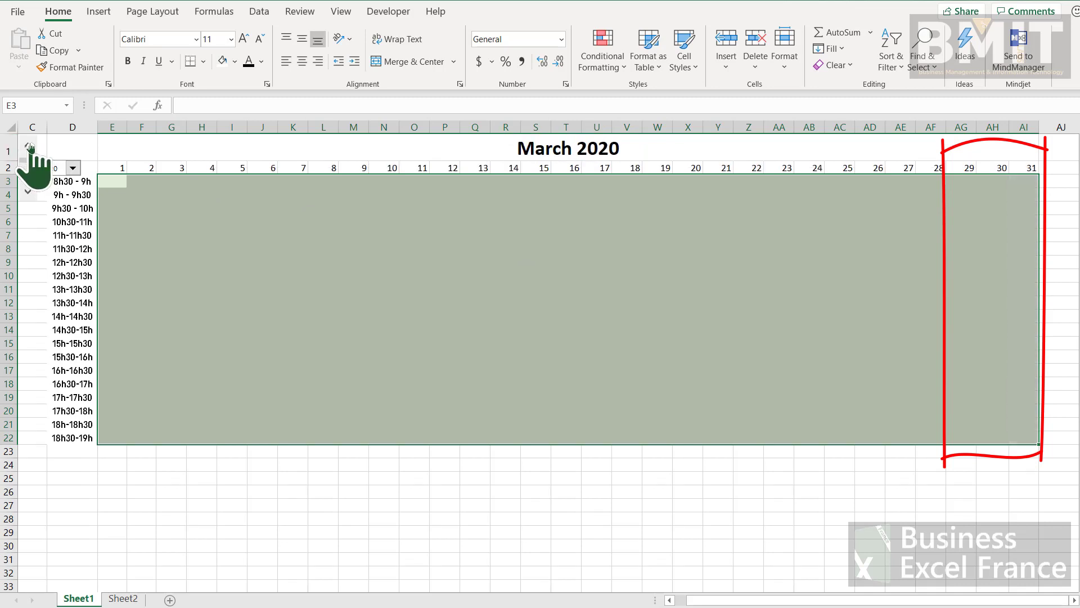
pyautogui.click(28, 146)
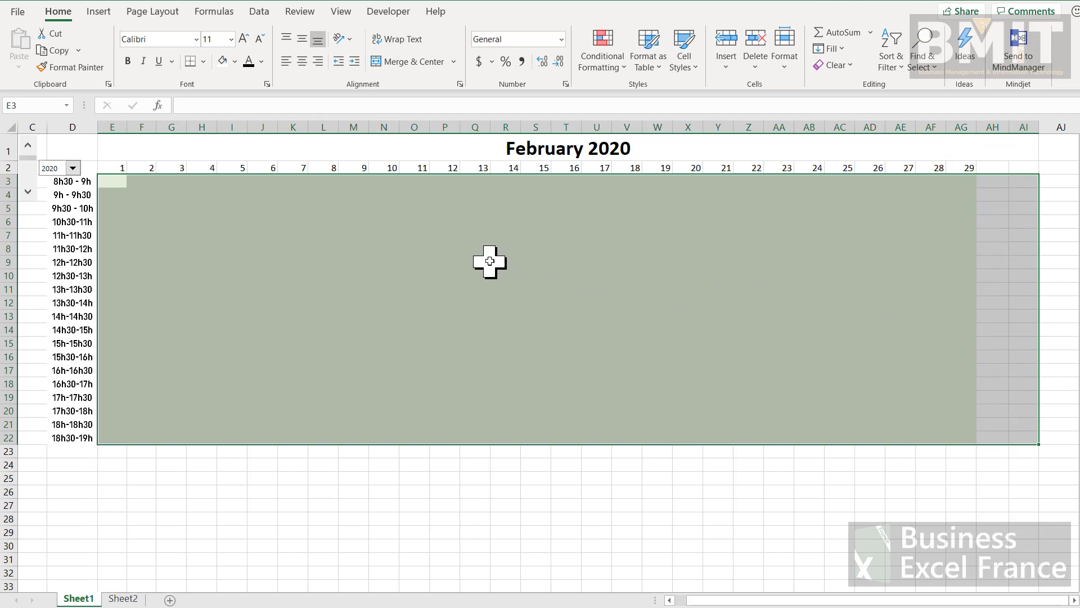
# Try hiding the worksheet gridlines, restore them, and deselect the schedule grid.
pyautogui.click(341, 11)
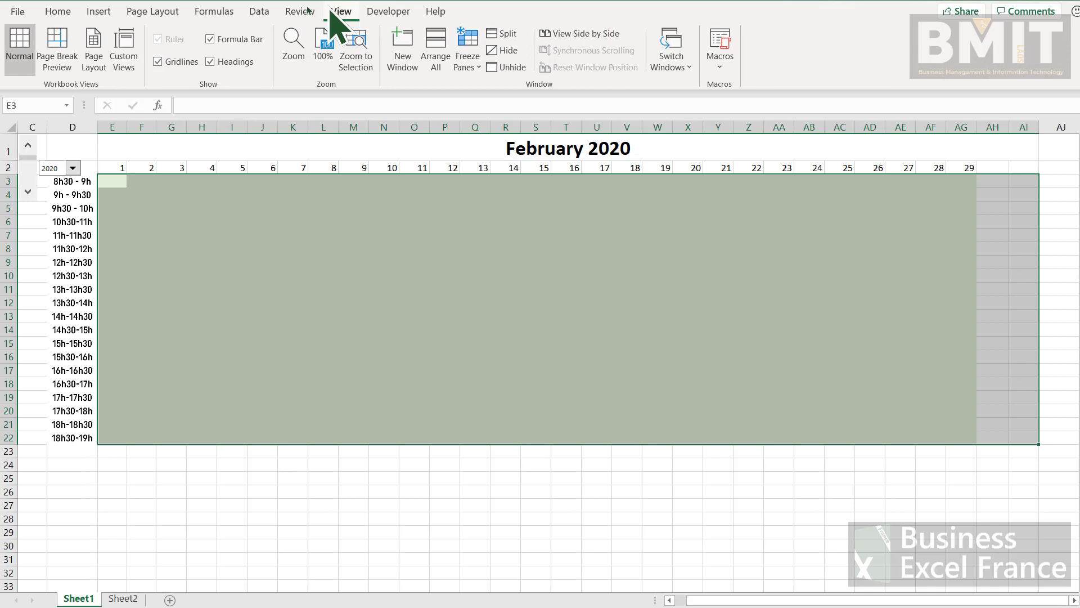
pyautogui.click(158, 61)
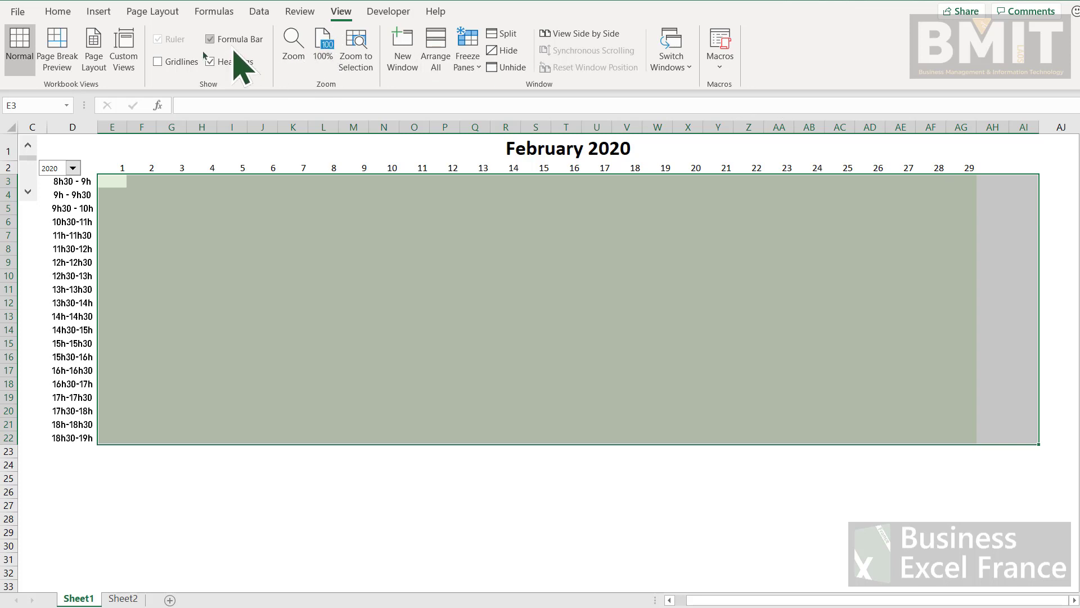
pyautogui.click(158, 62)
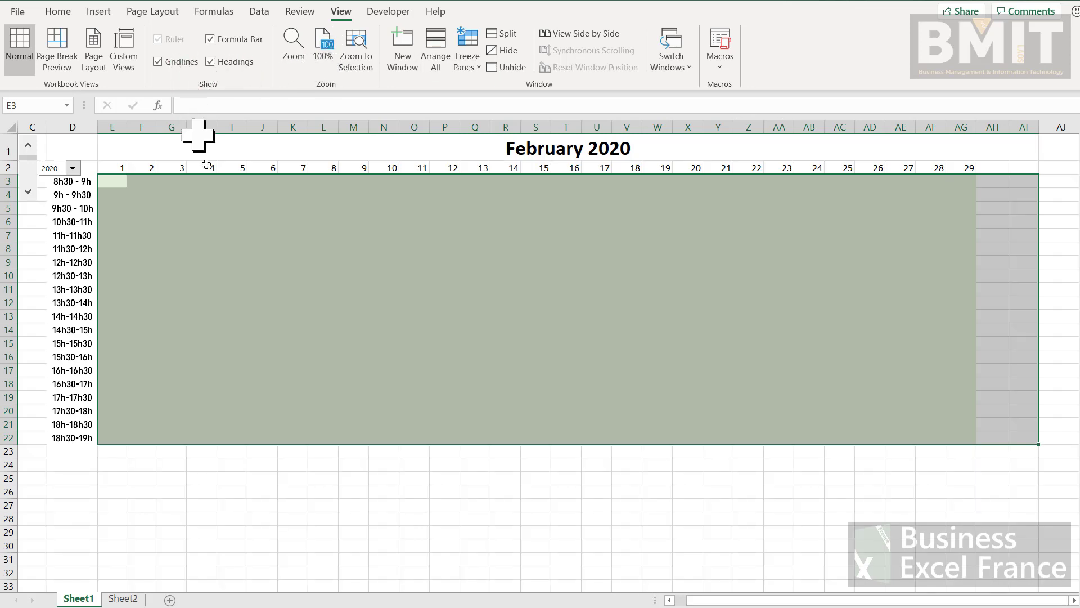
pyautogui.click(171, 346)
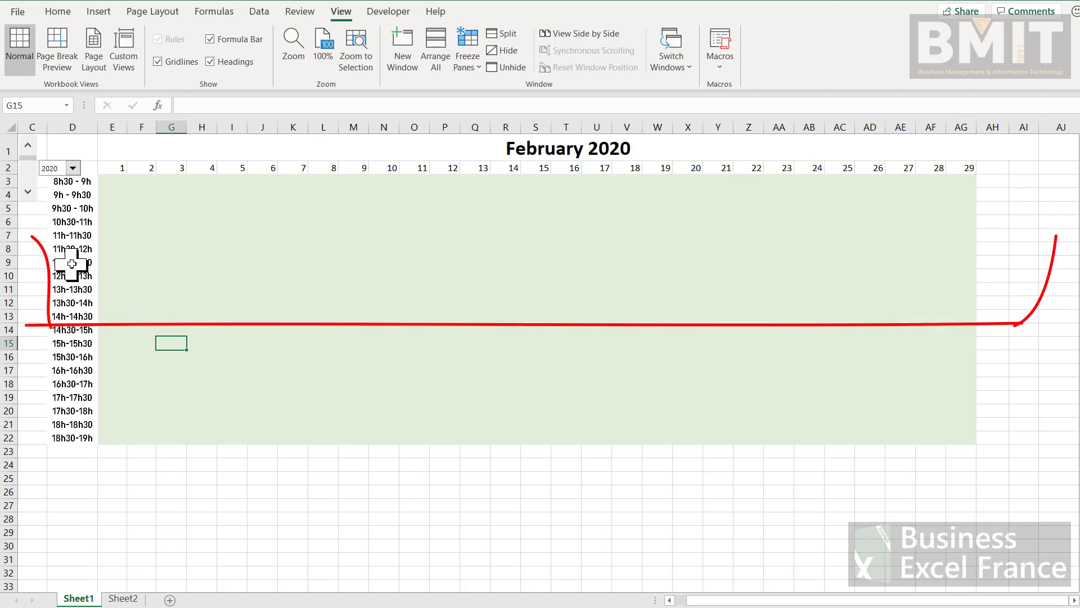
# Create a formula-based formatting rule for the 12h to 14h rows (E9:AI12) with the condition =E$2<>"".
pyautogui.click(103, 261)
pyautogui.moveTo(104, 262); pyautogui.dragTo(1014, 284)
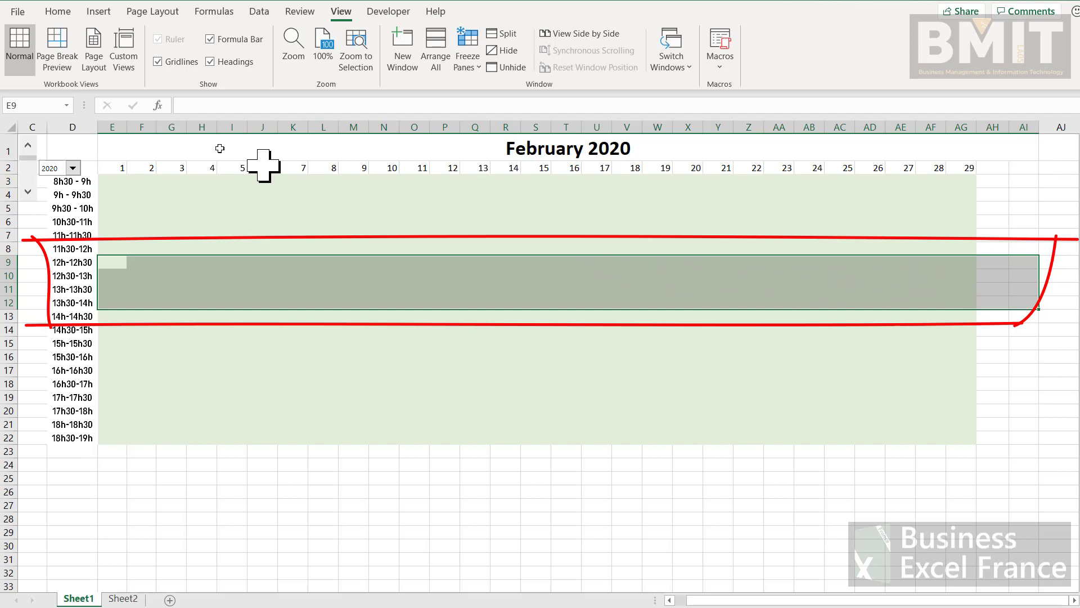
pyautogui.click(63, 14)
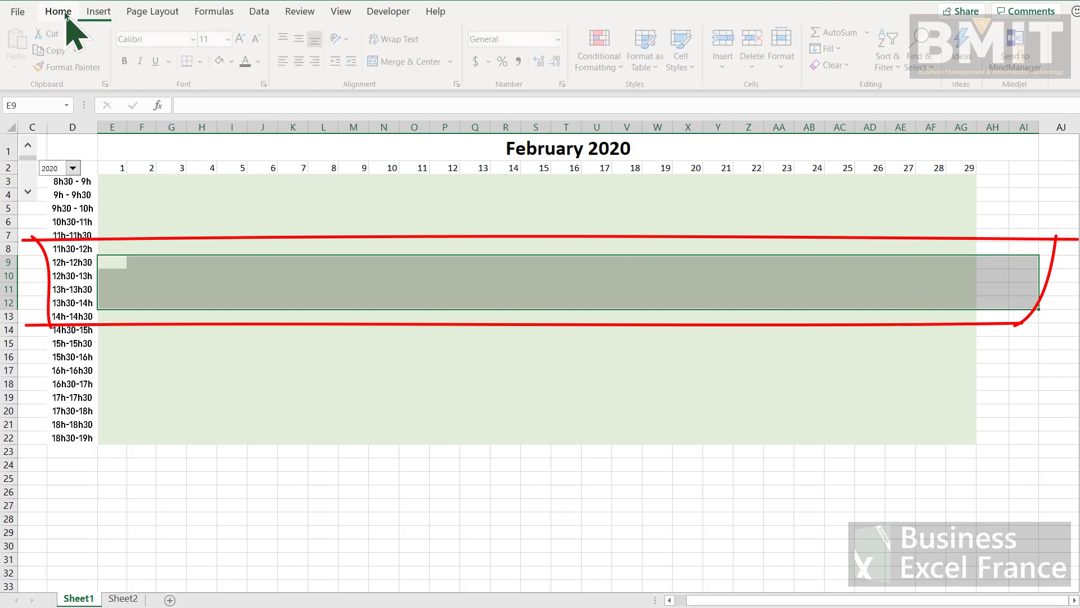
pyautogui.click(596, 53)
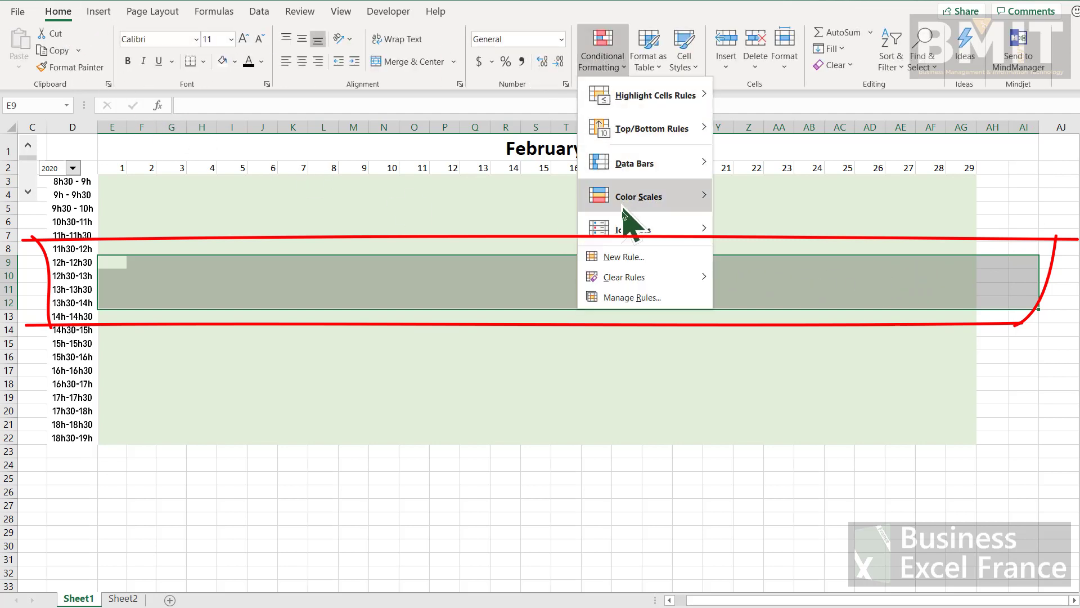
pyautogui.click(623, 256)
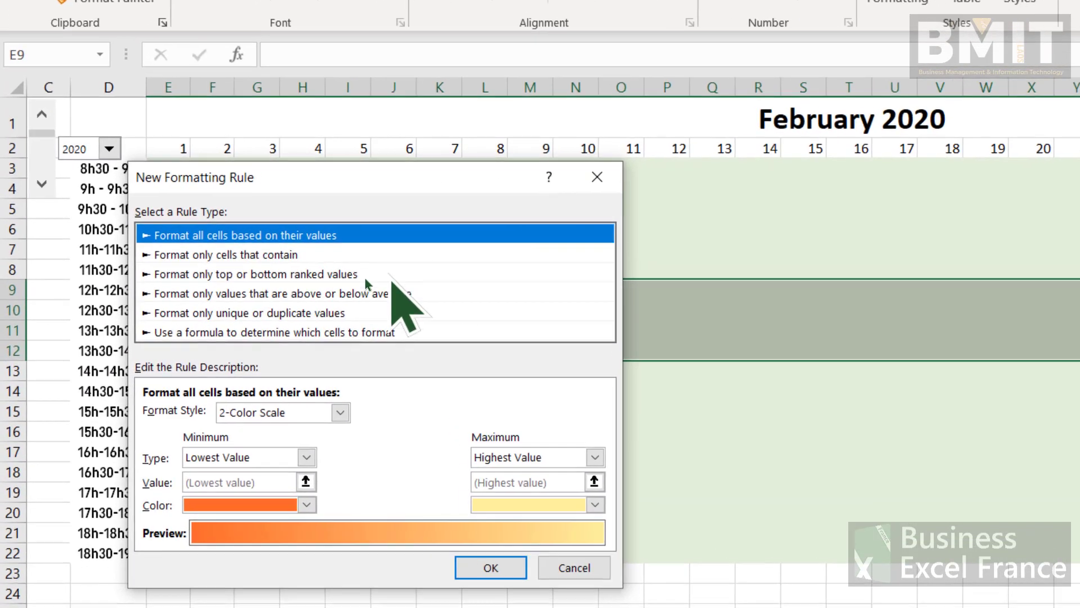
pyautogui.click(141, 299)
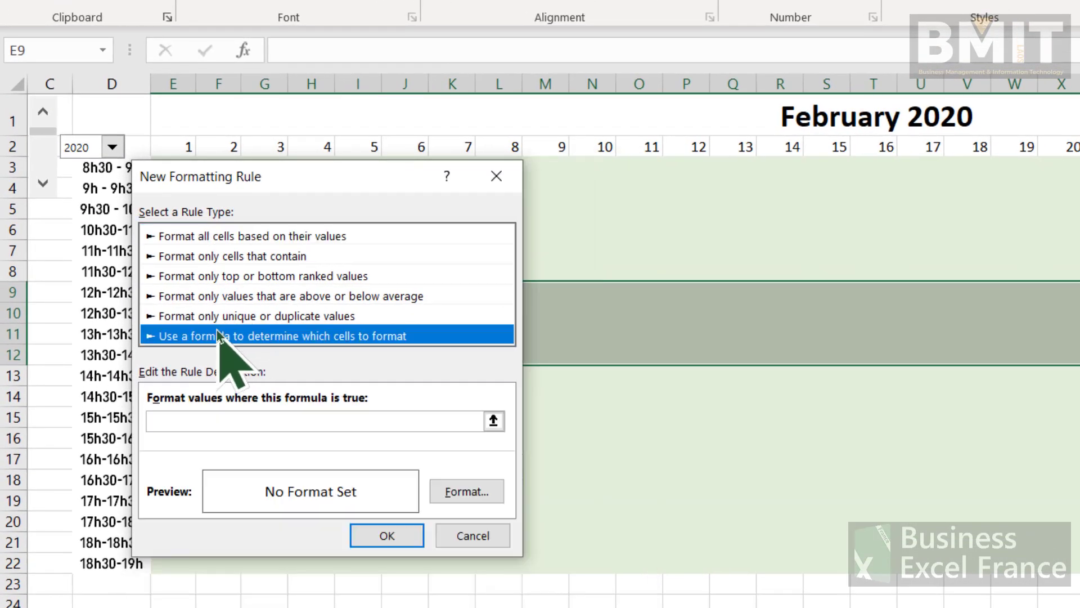
pyautogui.click(210, 420)
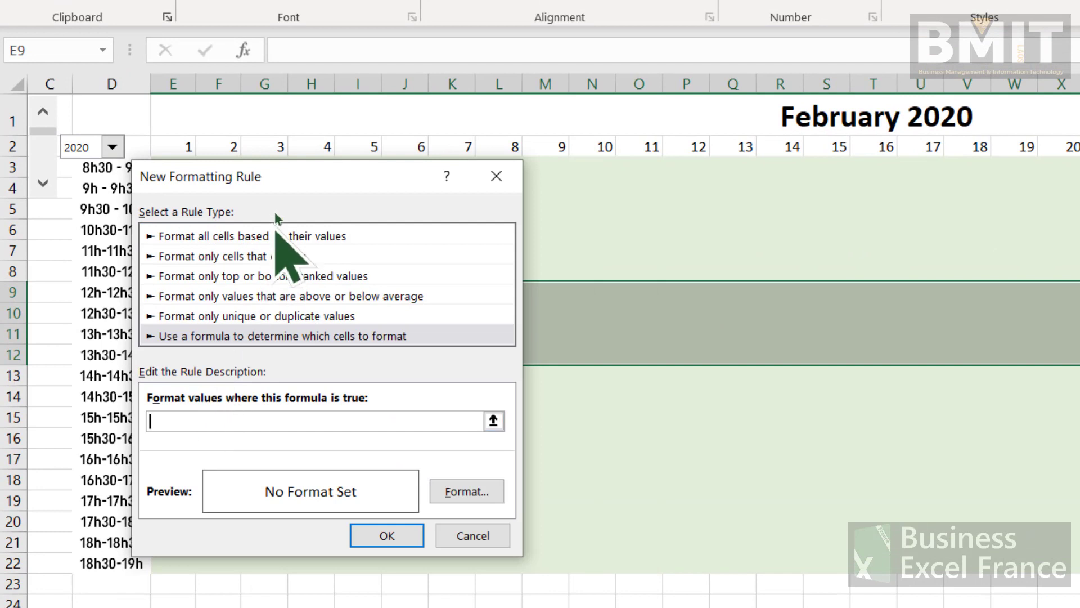
pyautogui.moveTo(280, 182); pyautogui.dragTo(335, 212)
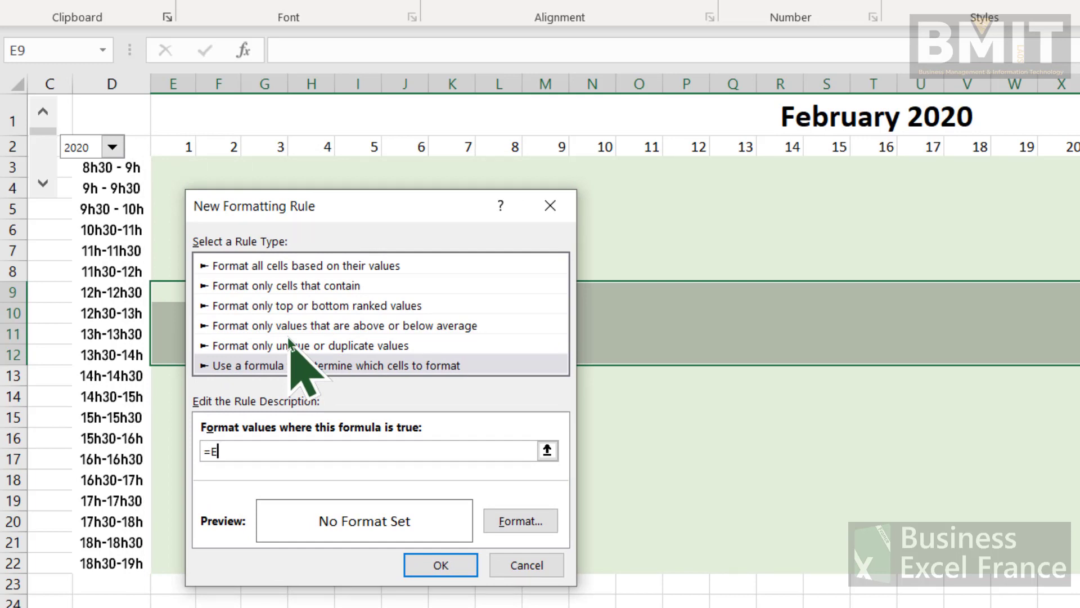
pyautogui.press('F4')
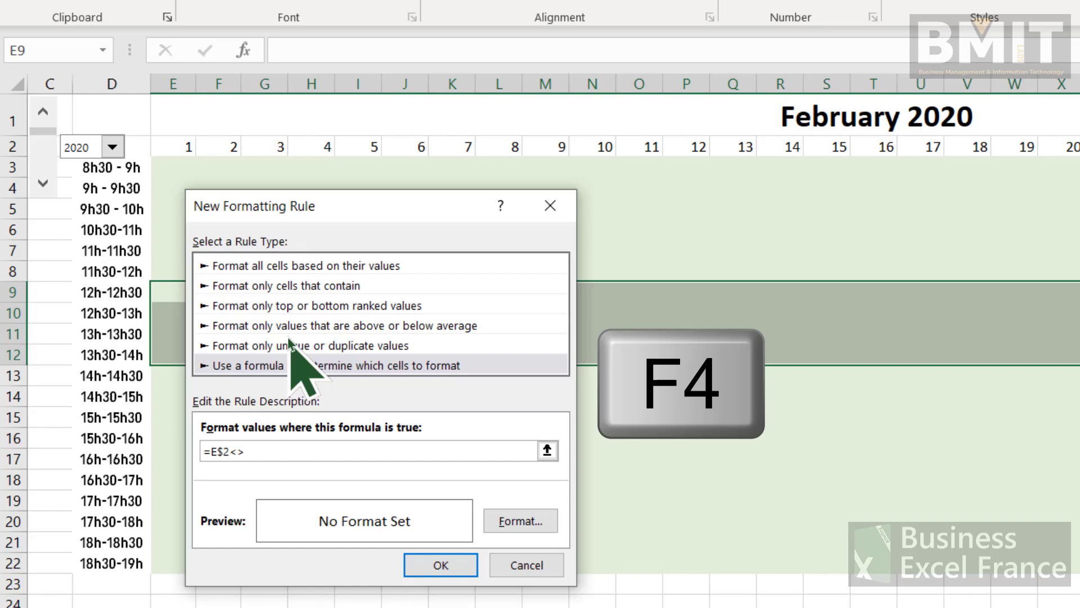
pyautogui.write('"')
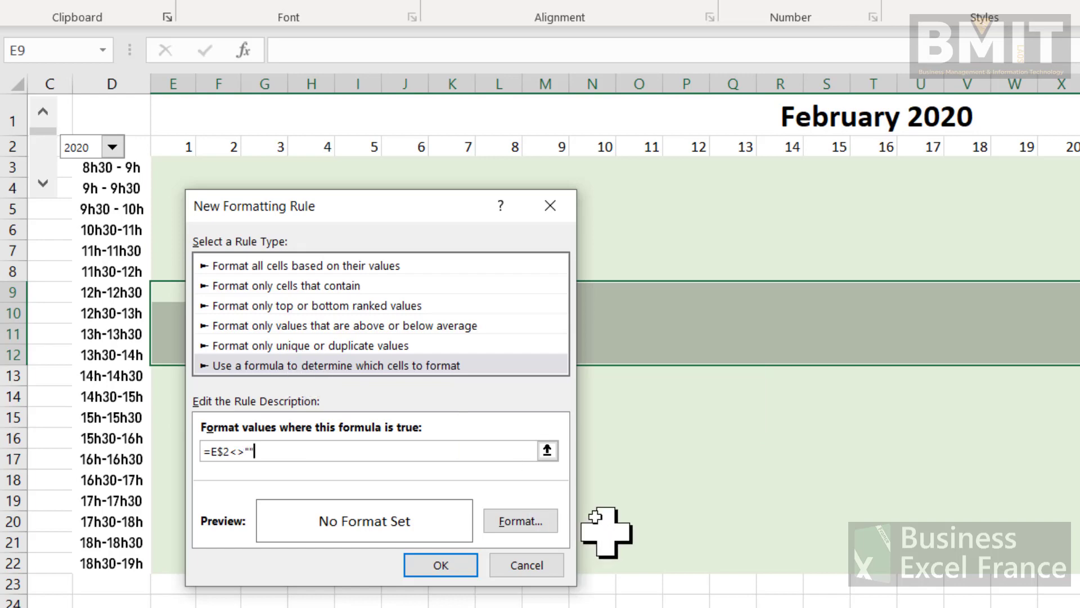
# Give the 12h to 14h rule a light grey fill and apply it.
pyautogui.click(546, 518)
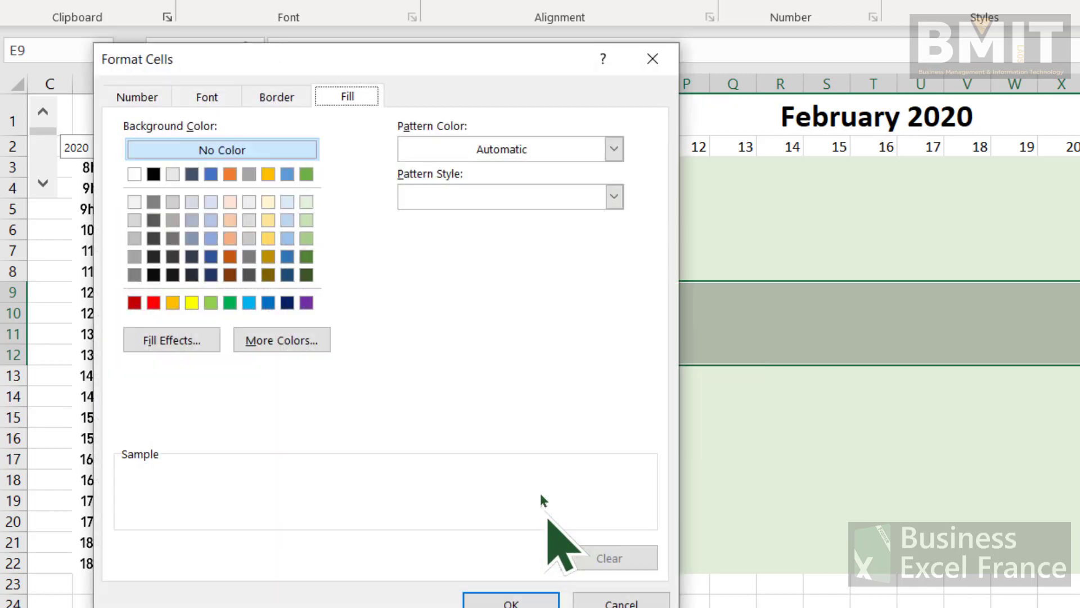
pyautogui.click(134, 220)
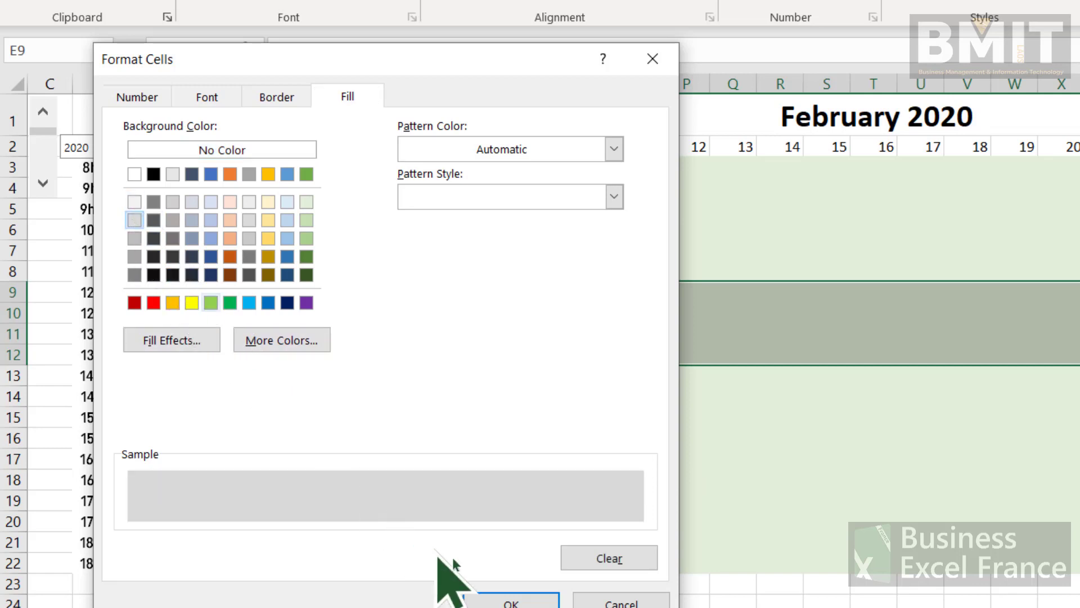
pyautogui.click(505, 601)
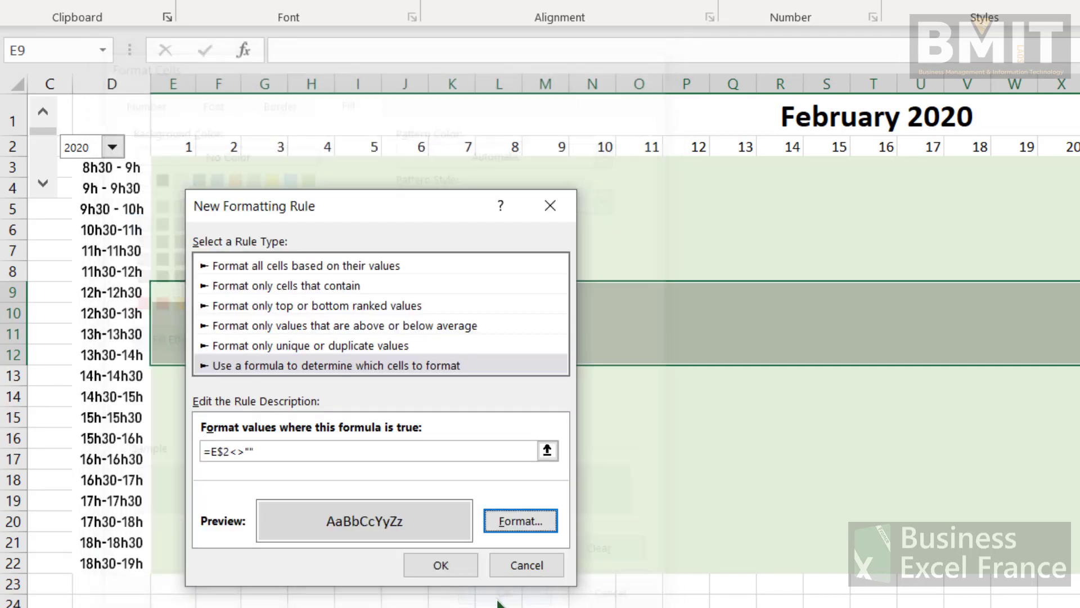
pyautogui.click(456, 565)
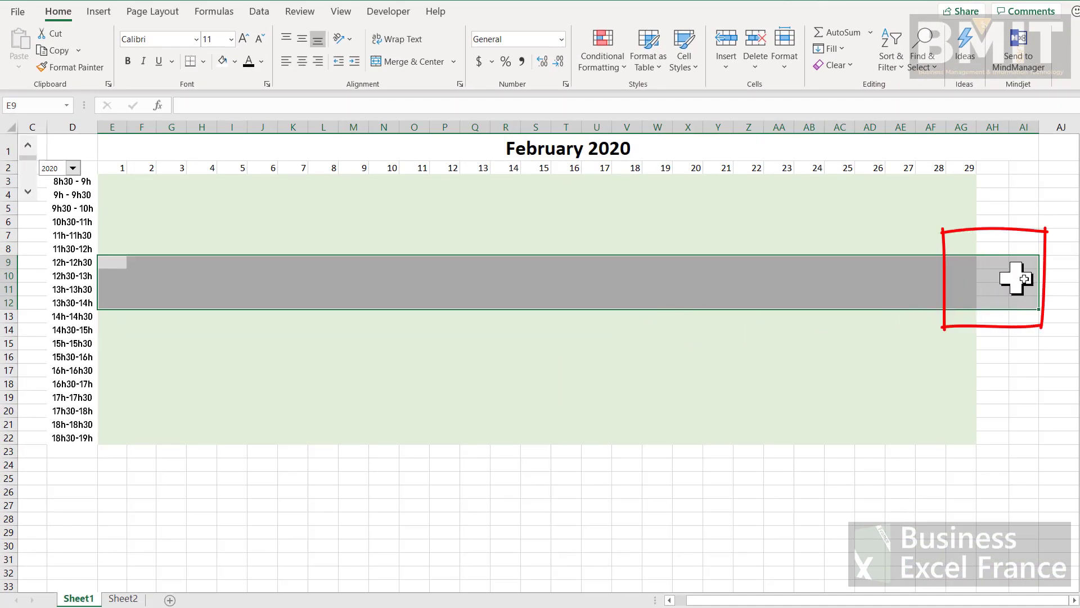
# Advance the calendar to May 2020 to check the grey lunch-break rows across months, then deselect them.
pyautogui.doubleClick(28, 194)
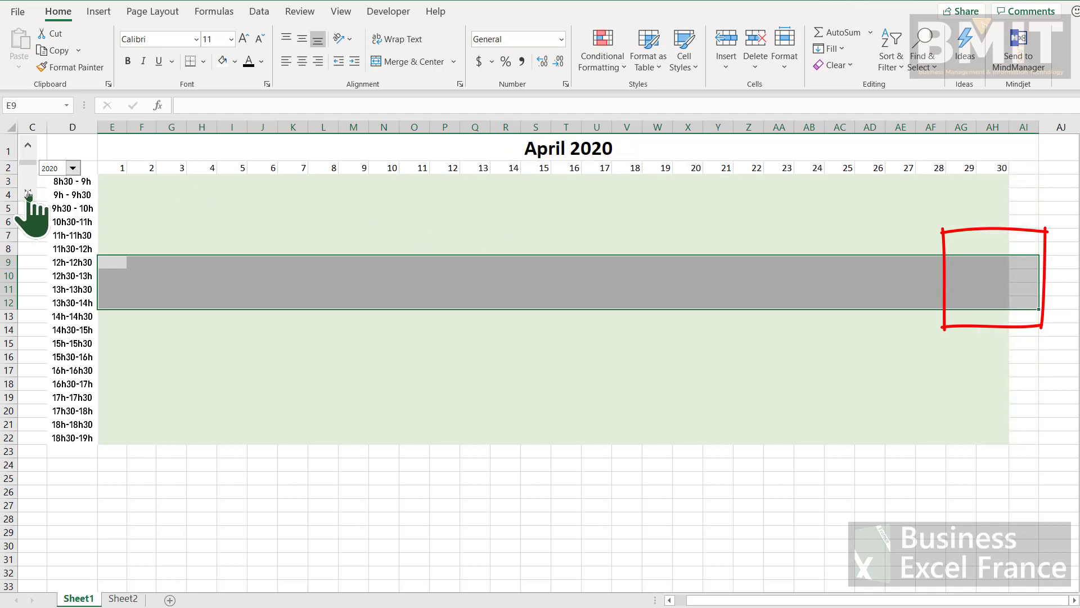
pyautogui.click(28, 194)
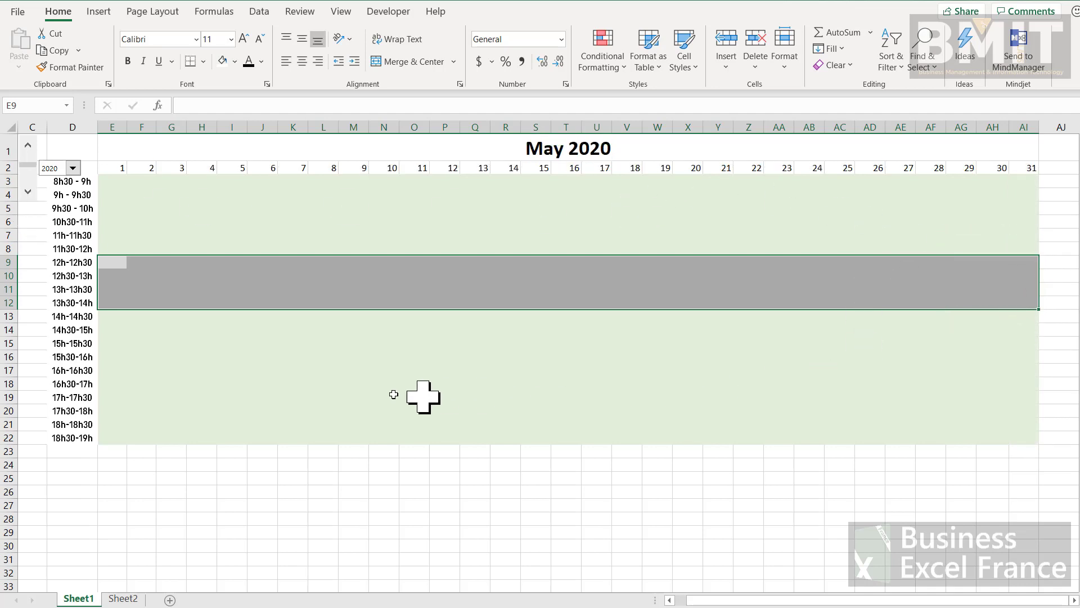
pyautogui.click(170, 344)
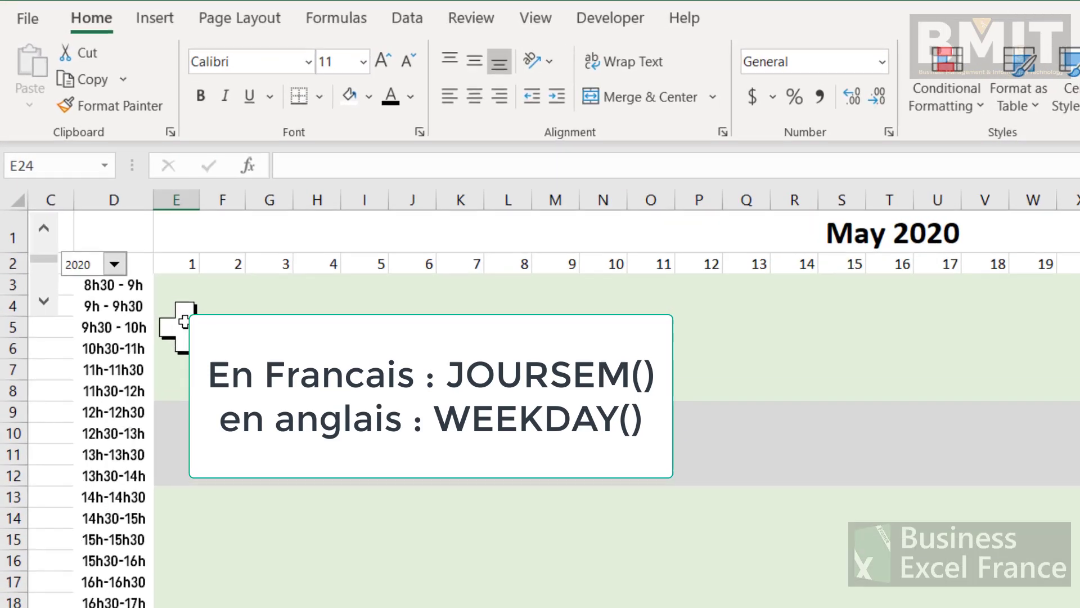
# Enter the formula =WEEKDAY(E2,2) in cell E3, using return type 2 for Monday through Sunday.
pyautogui.click(113, 181)
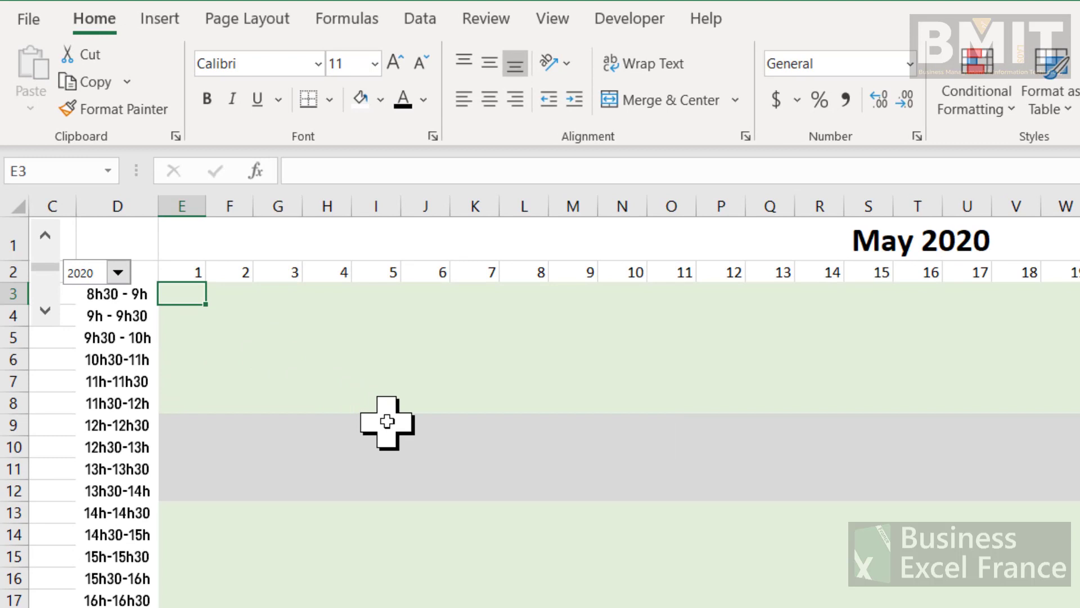
pyautogui.write('=')
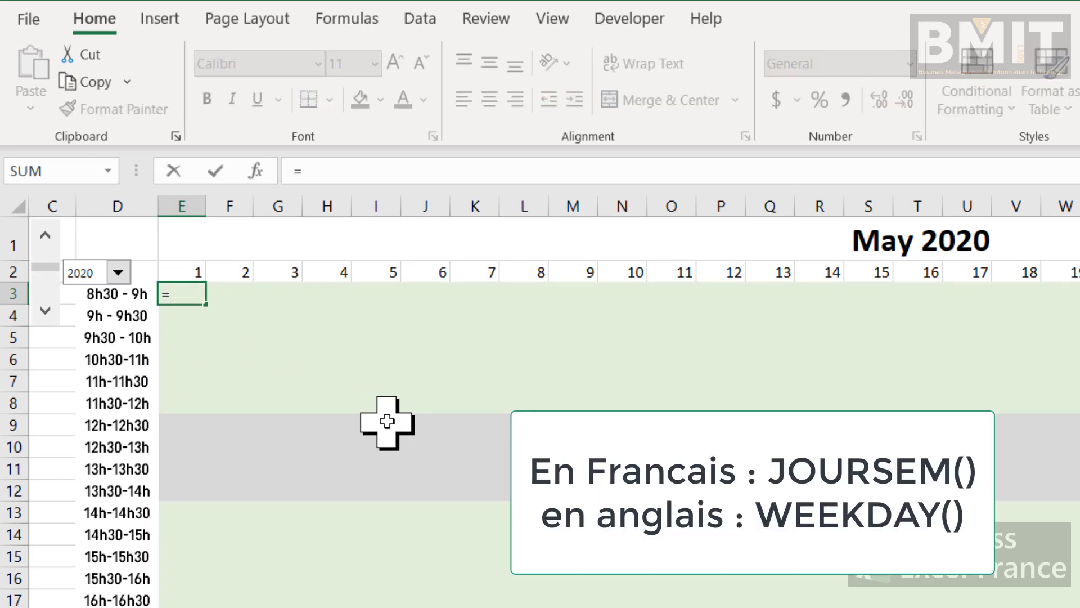
pyautogui.write('weekd')
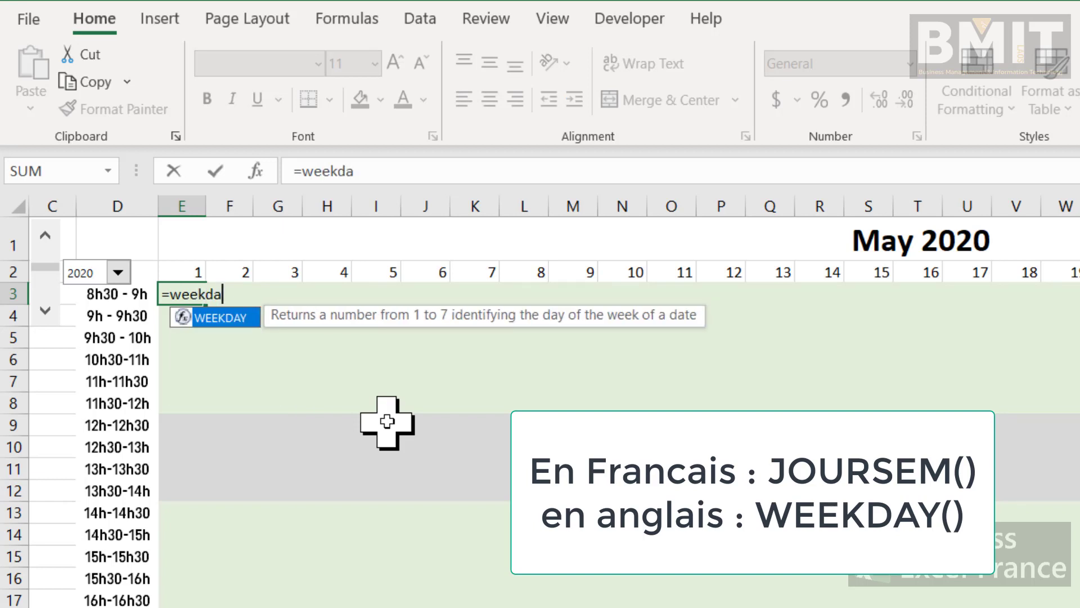
pyautogui.write('a')
pyautogui.press('Tab')
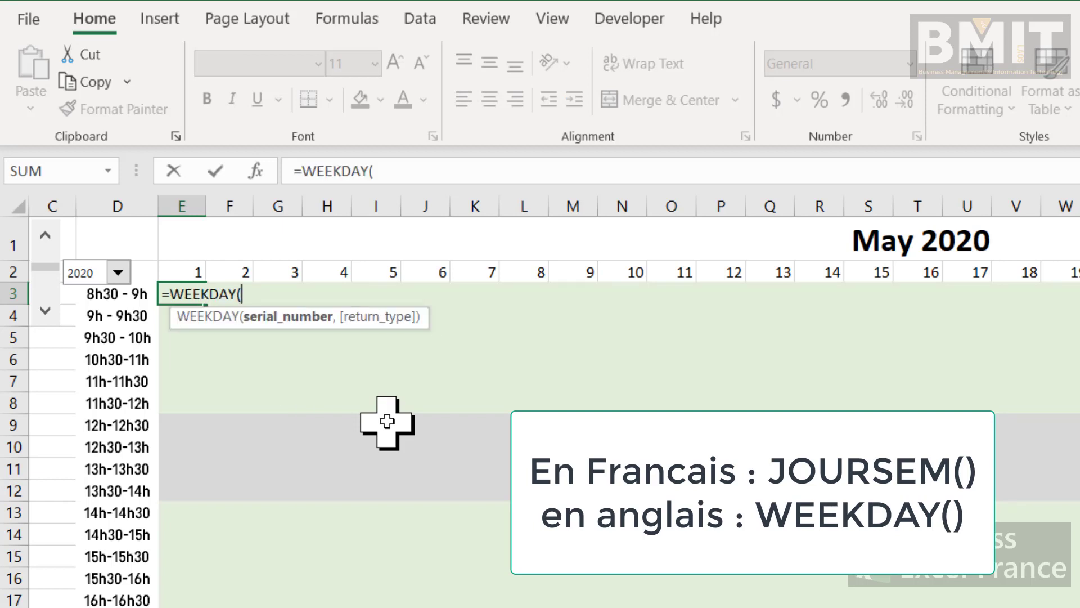
pyautogui.press('Up')
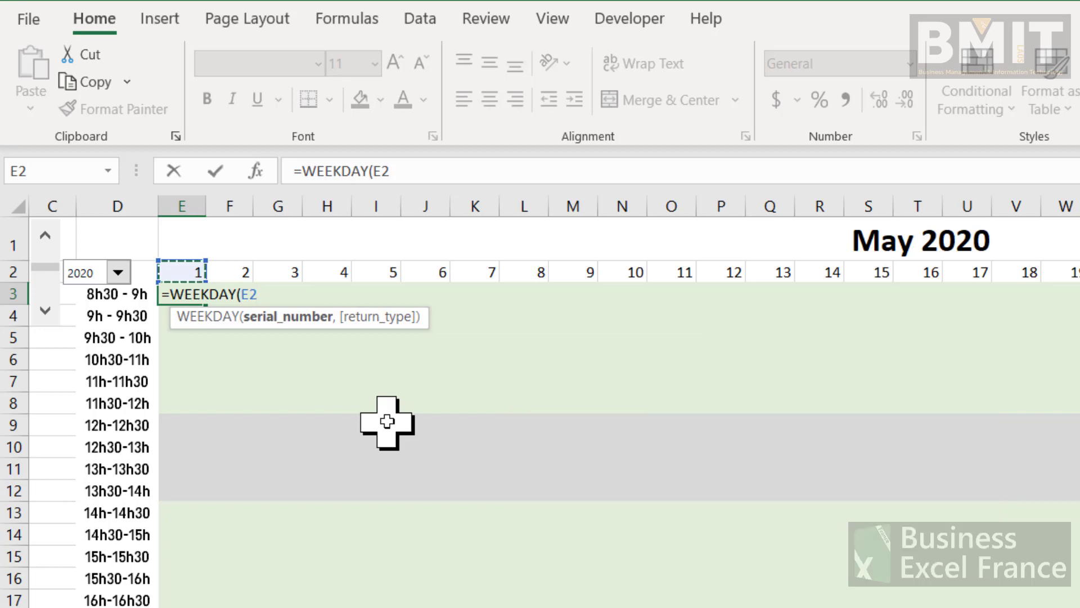
pyautogui.write(',')
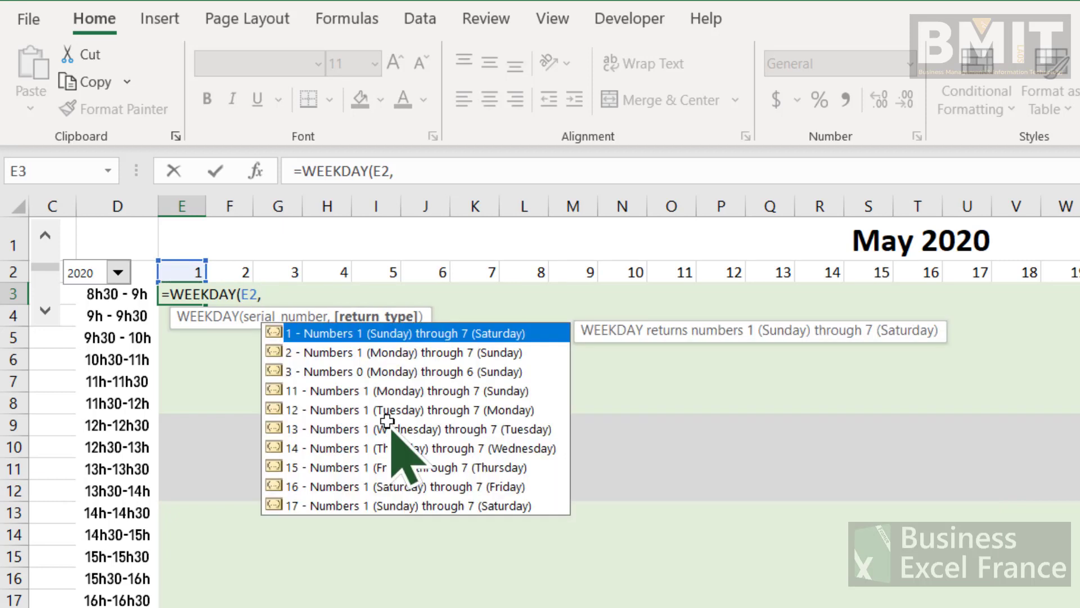
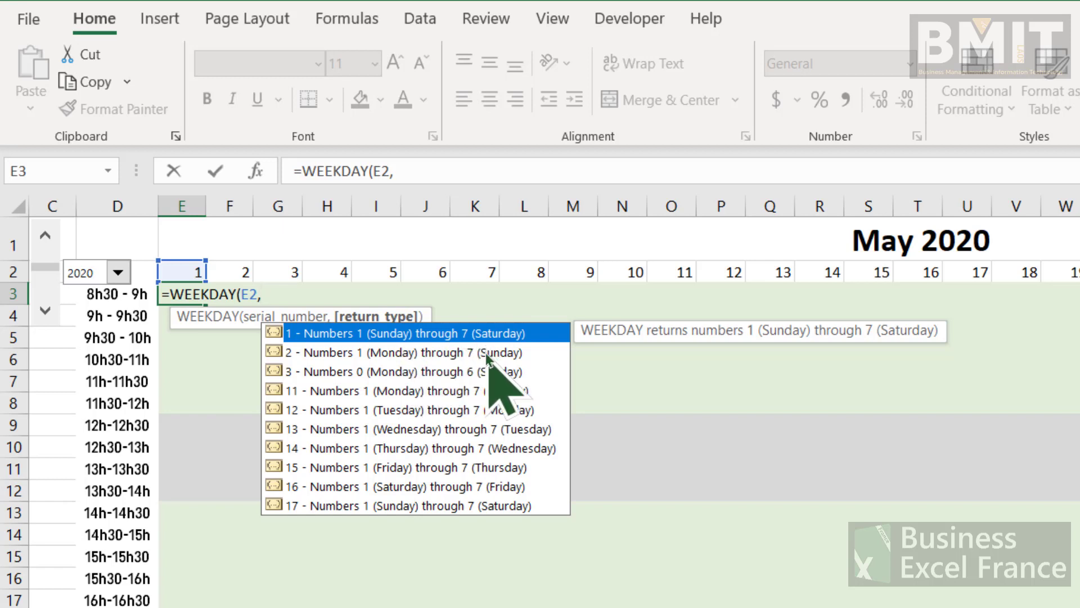
pyautogui.click(291, 355)
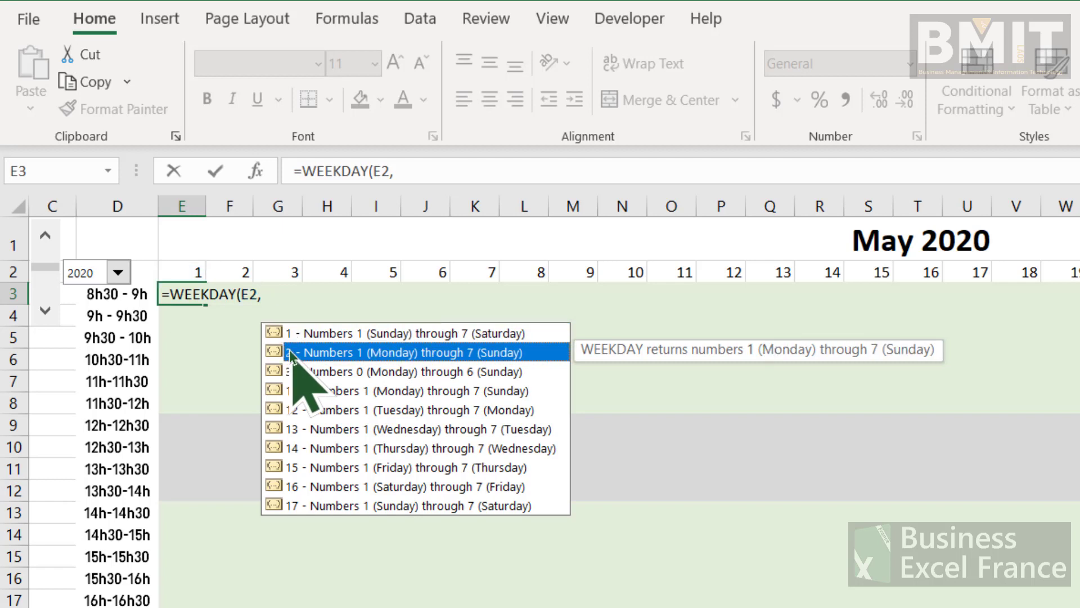
pyautogui.doubleClick(290, 352)
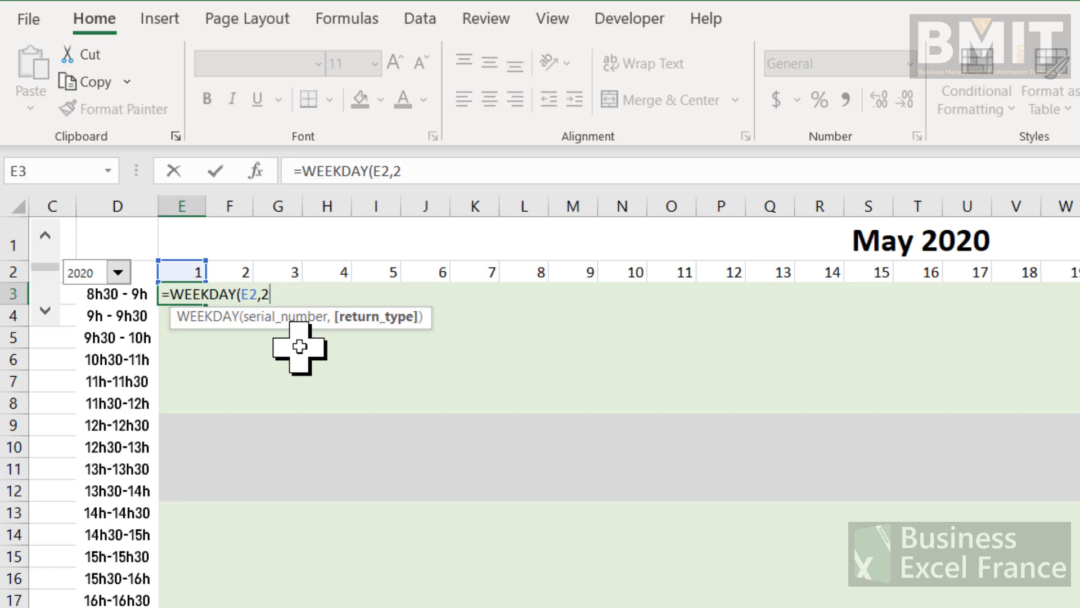
pyautogui.write(')')
pyautogui.press('Return')
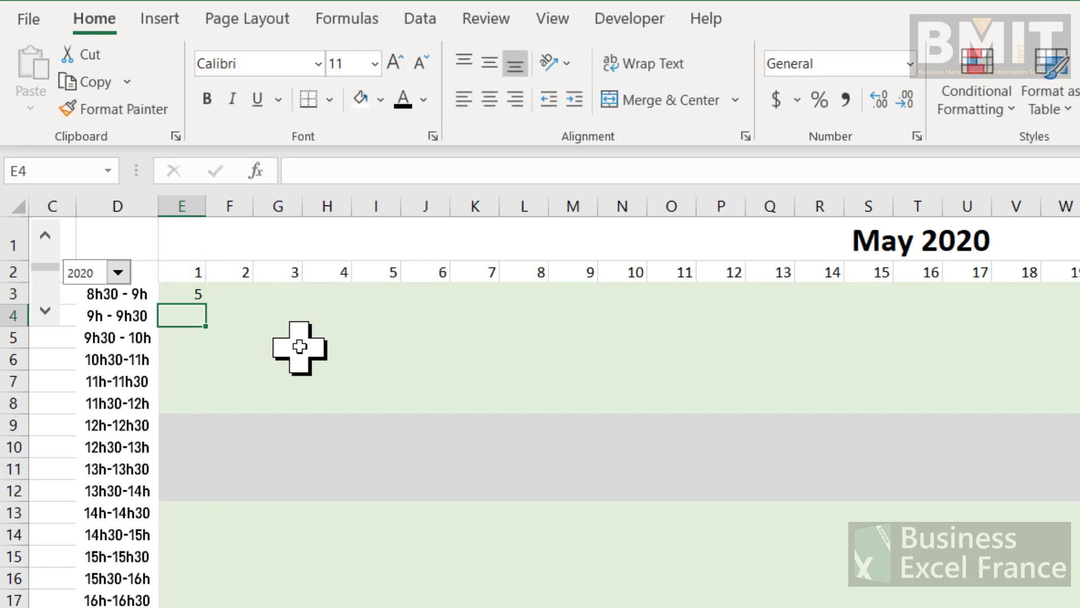
# Copy the WEEKDAY formula across row 3 for the days of the month and clear the trial formulas from that row.
pyautogui.click(190, 293)
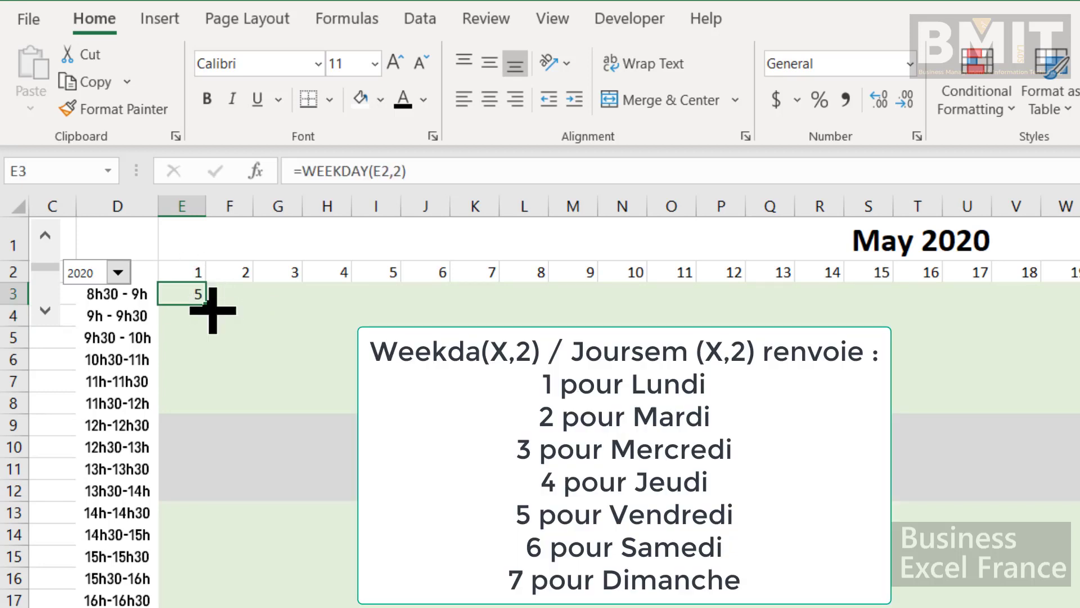
pyautogui.moveTo(223, 310); pyautogui.dragTo(1079, 315)
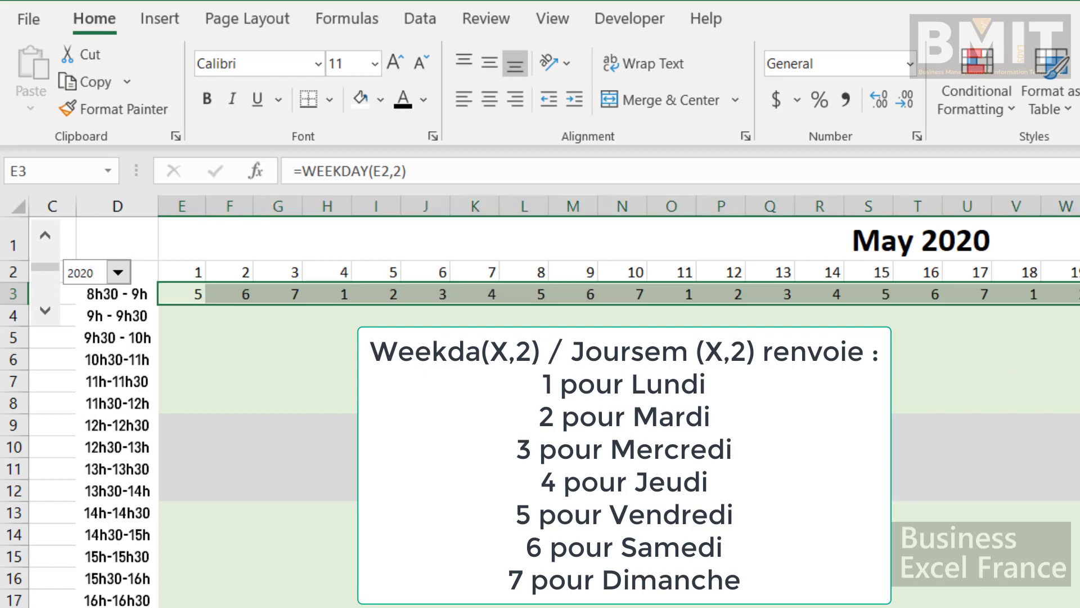
pyautogui.click(264, 359)
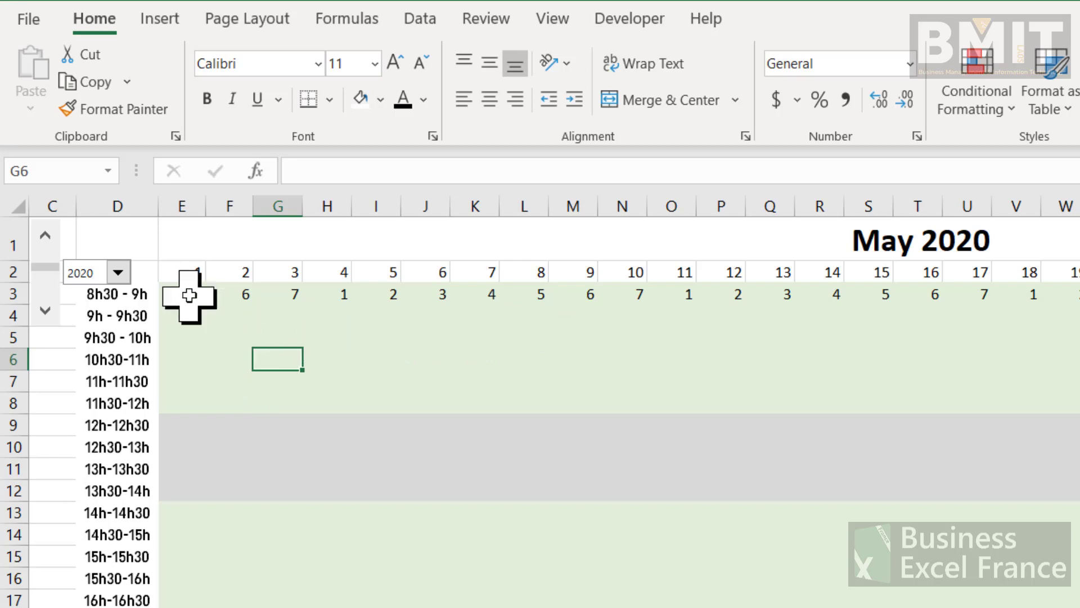
pyautogui.moveTo(188, 296); pyautogui.dragTo(1078, 294)
pyautogui.press('Delete')
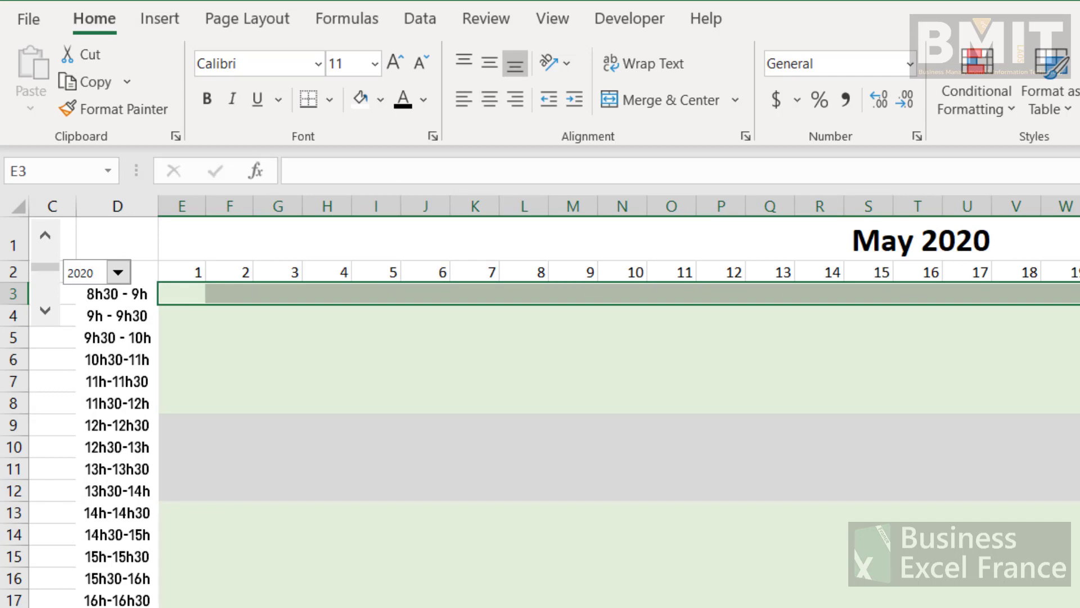
# Create a formula-based formatting rule for the schedule grid E3:AI22 with the condition =weekday(E$2,2)>5.
pyautogui.click(178, 292)
pyautogui.moveTo(179, 273); pyautogui.dragTo(1023, 434)
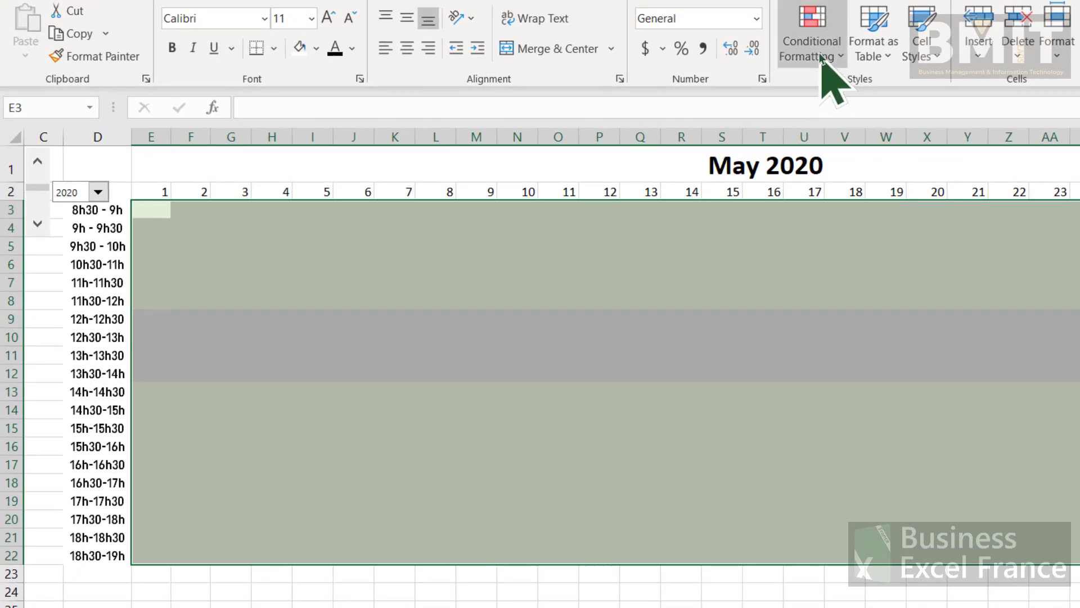
pyautogui.click(820, 56)
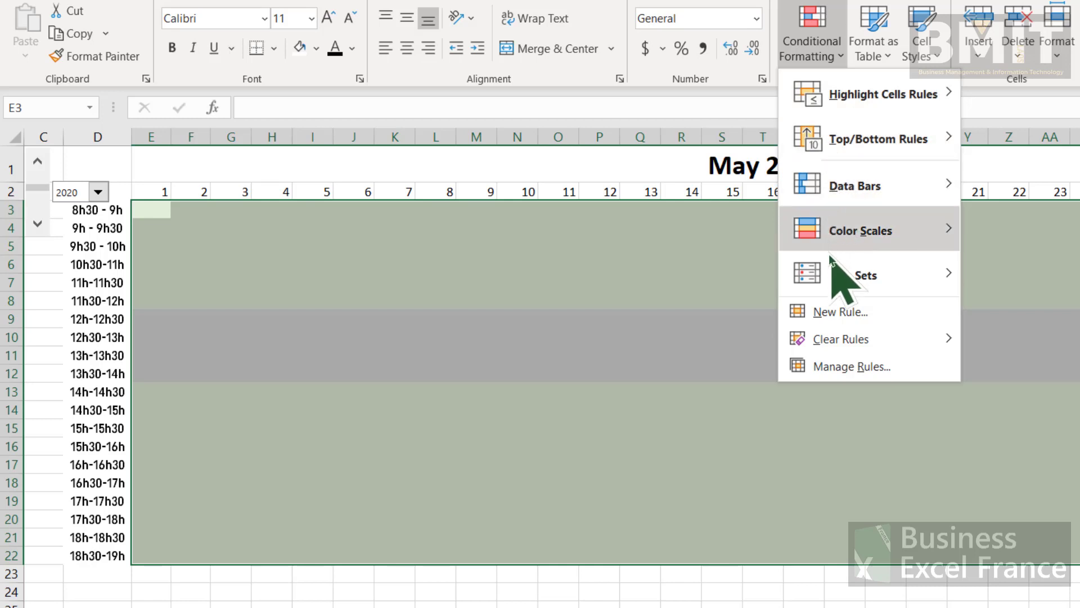
pyautogui.click(830, 314)
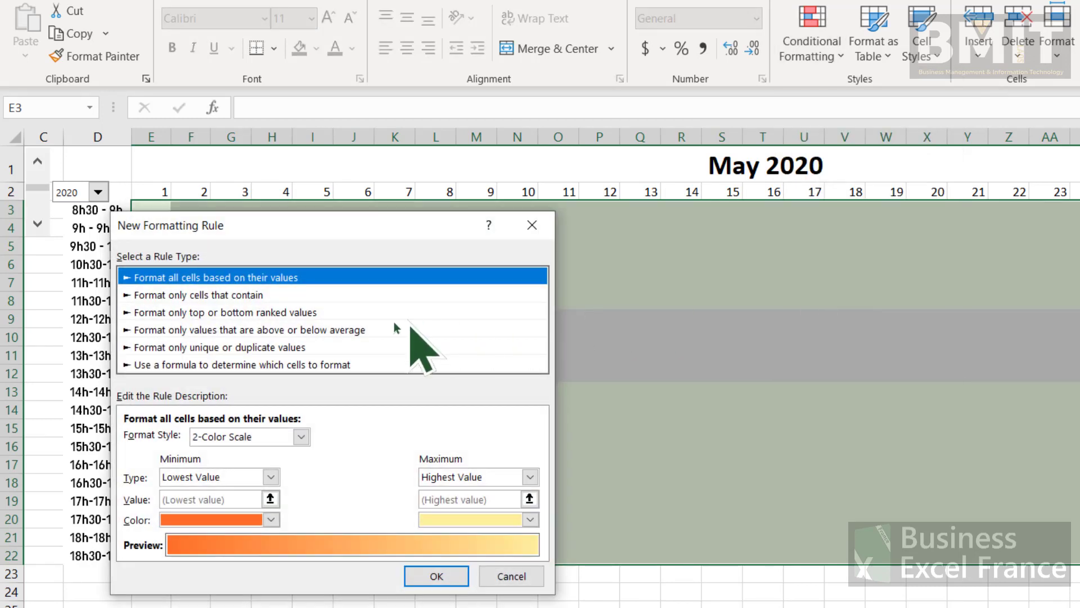
pyautogui.click(248, 363)
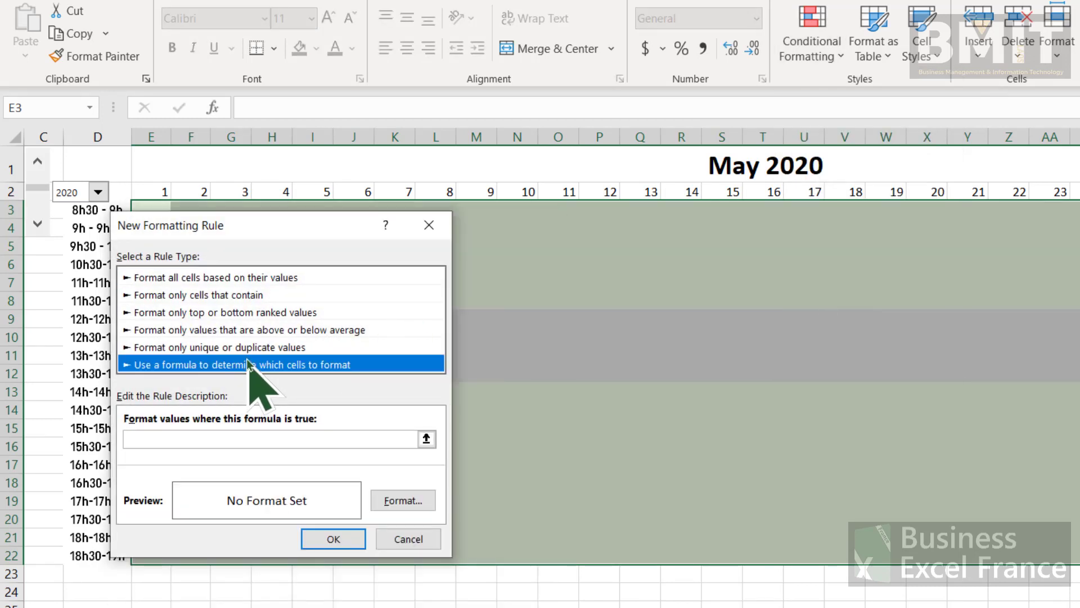
pyautogui.click(252, 434)
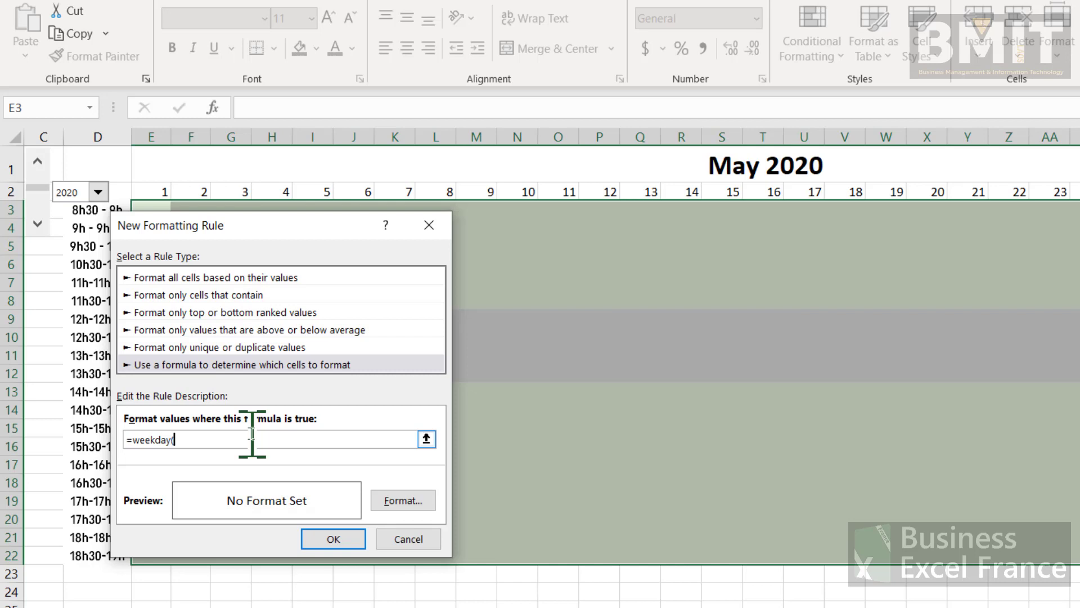
pyautogui.moveTo(284, 226); pyautogui.dragTo(301, 244)
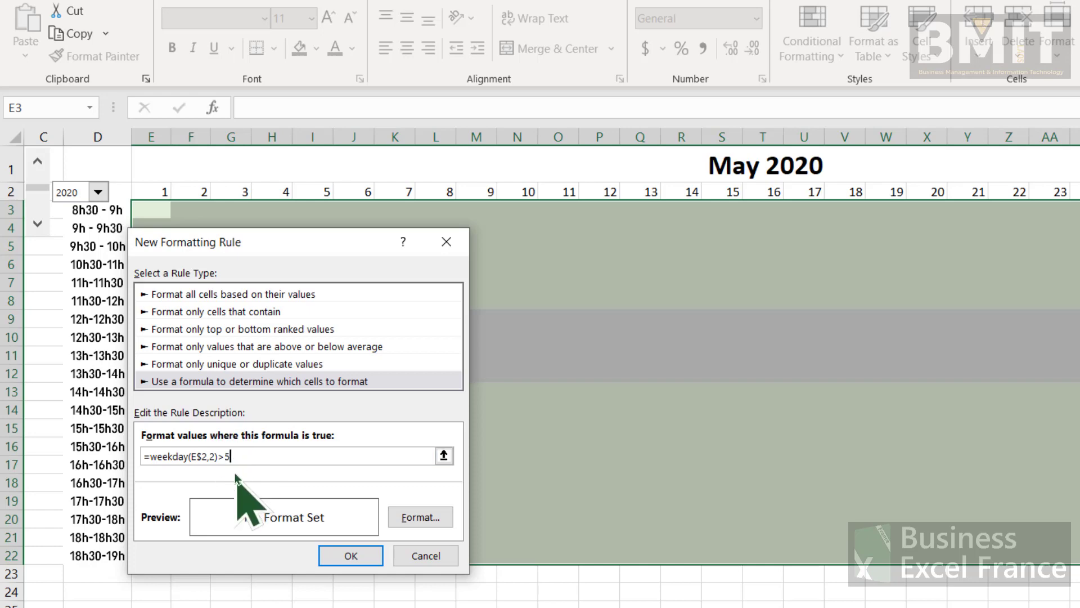
# Give the weekend rule a light grey fill and apply it to the schedule grid.
pyautogui.click(427, 519)
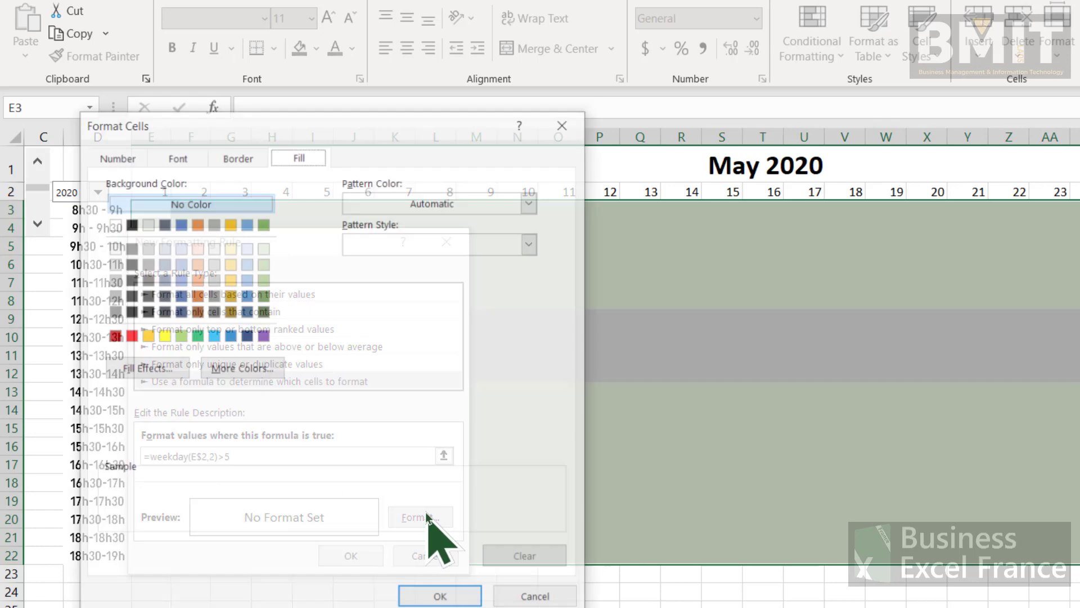
pyautogui.click(113, 263)
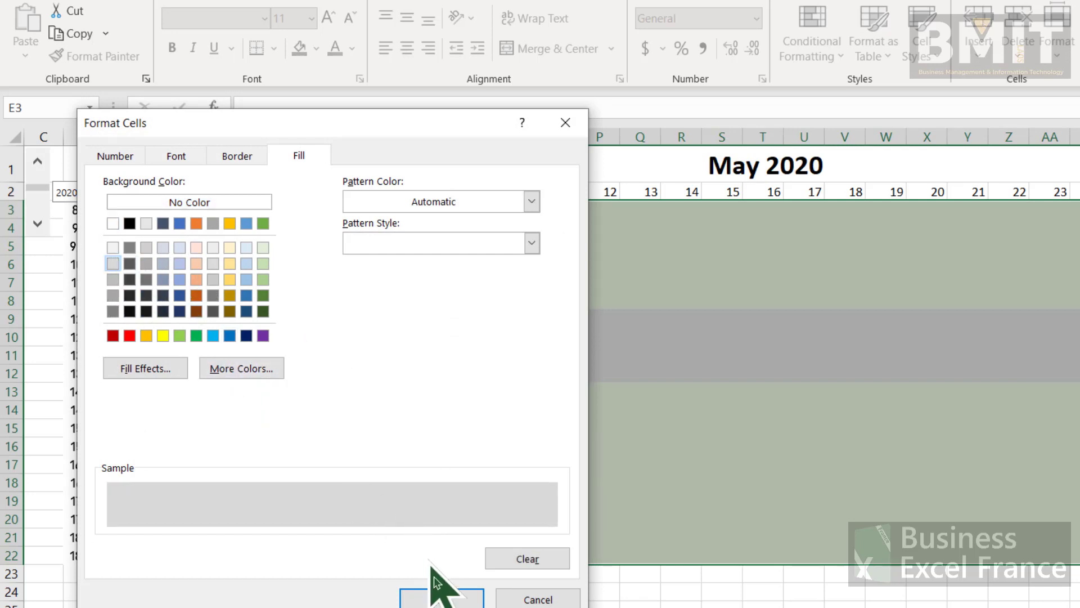
pyautogui.click(442, 599)
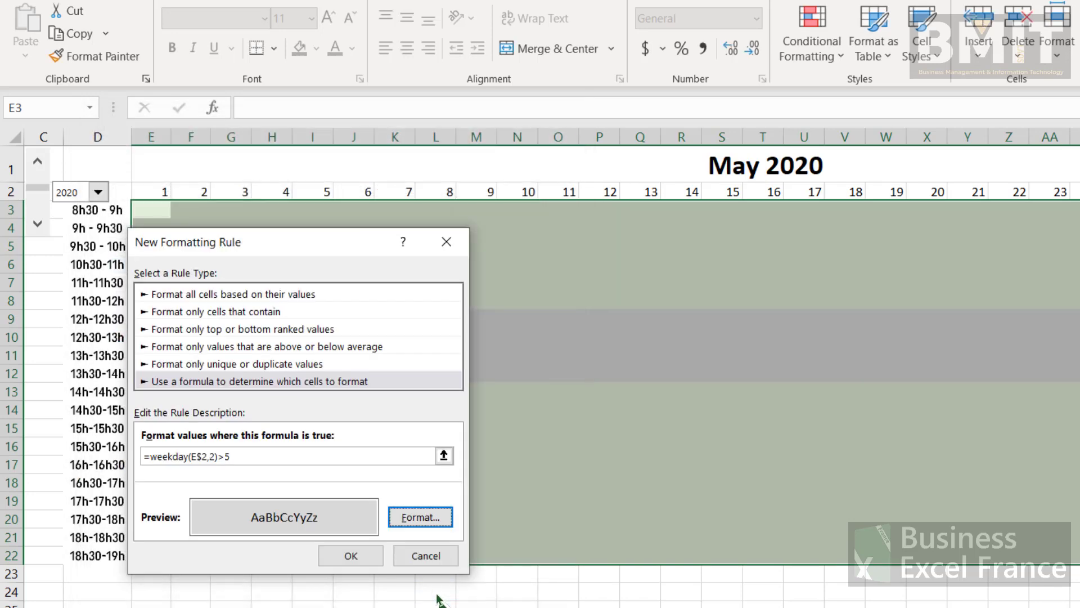
pyautogui.click(346, 552)
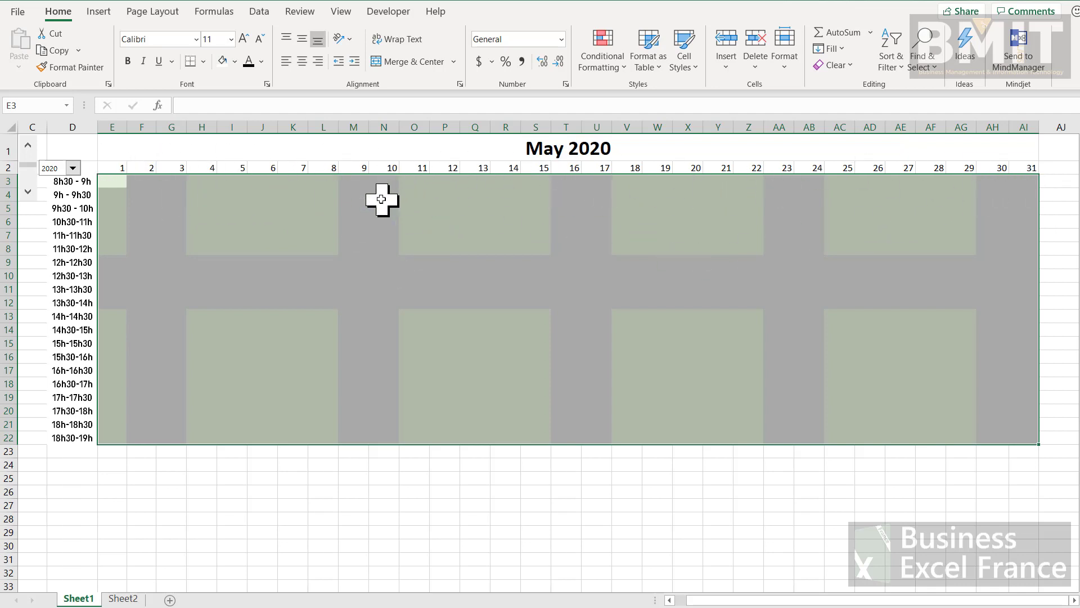
# Check the weekend shading by advancing the calendar month by month to August 2020 and switching the year to 2022 and 2019.
pyautogui.click(26, 194)
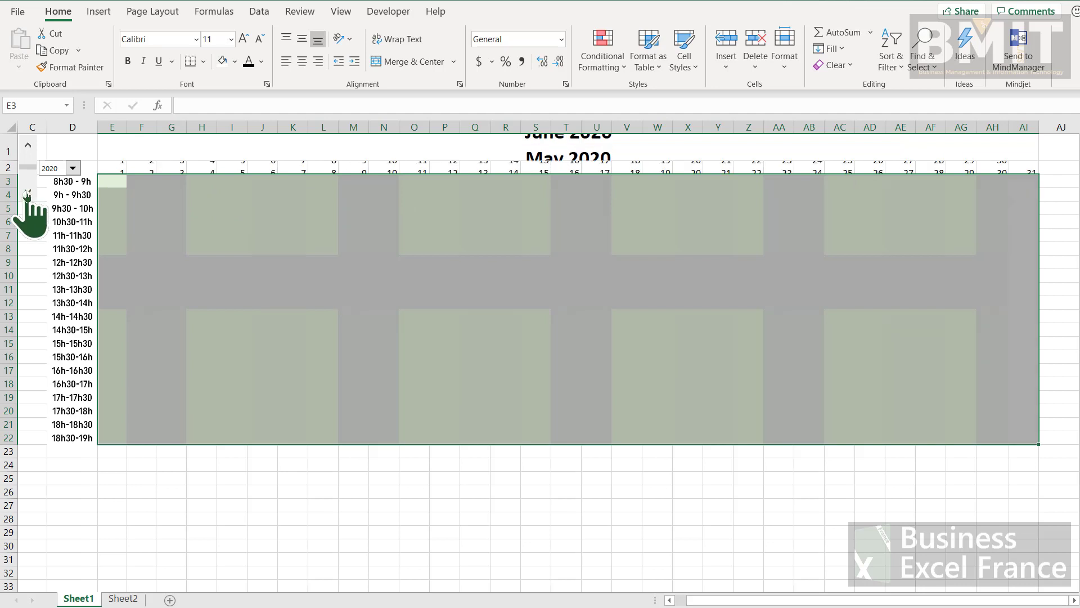
pyautogui.click(26, 194)
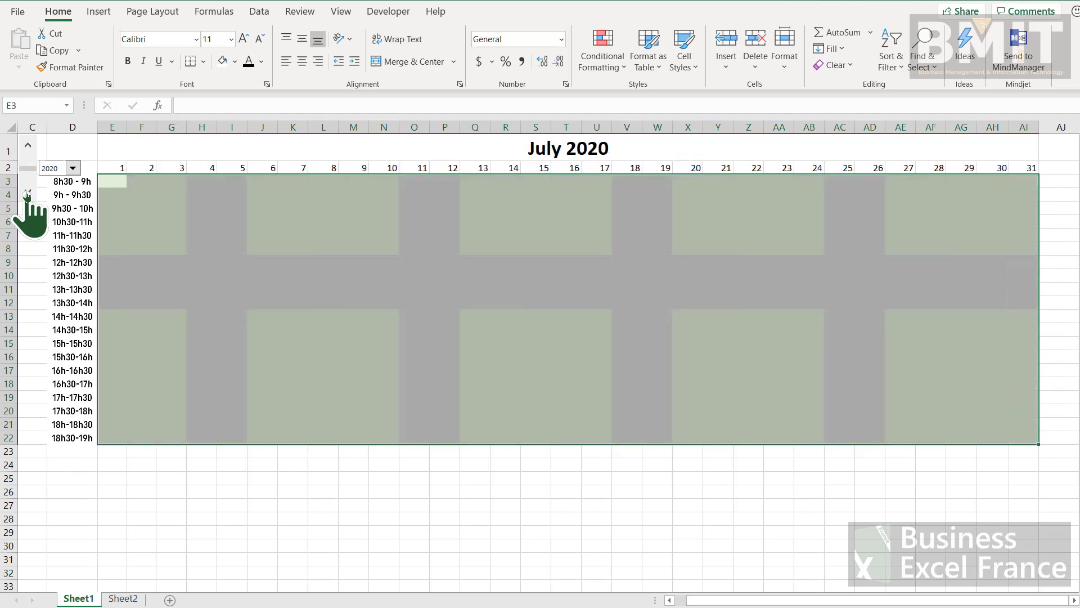
pyautogui.click(26, 194)
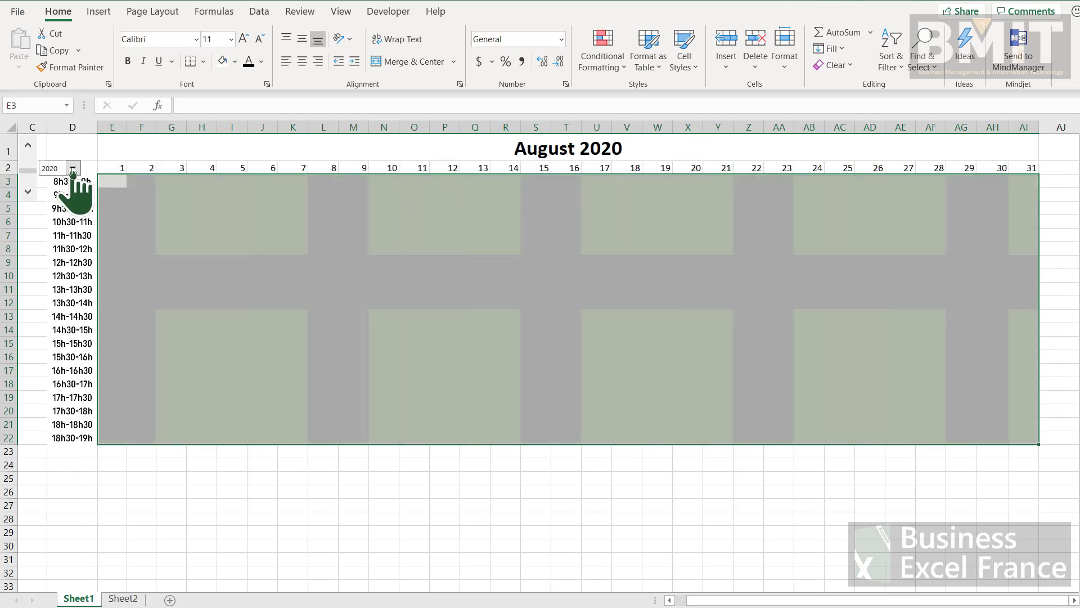
pyautogui.click(72, 168)
pyautogui.click(56, 199)
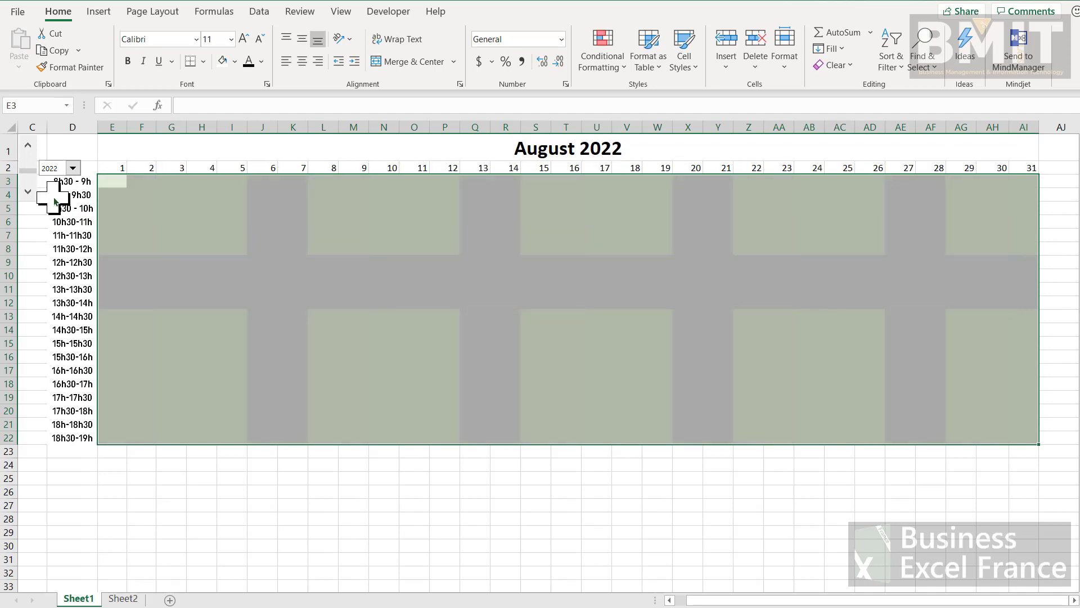
pyautogui.click(73, 172)
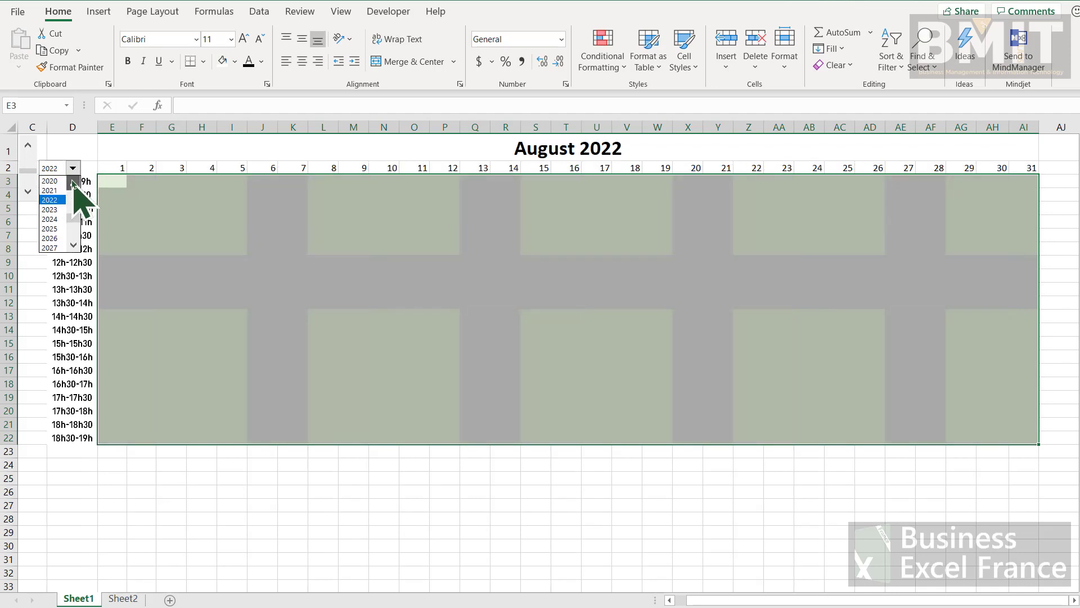
pyautogui.click(61, 181)
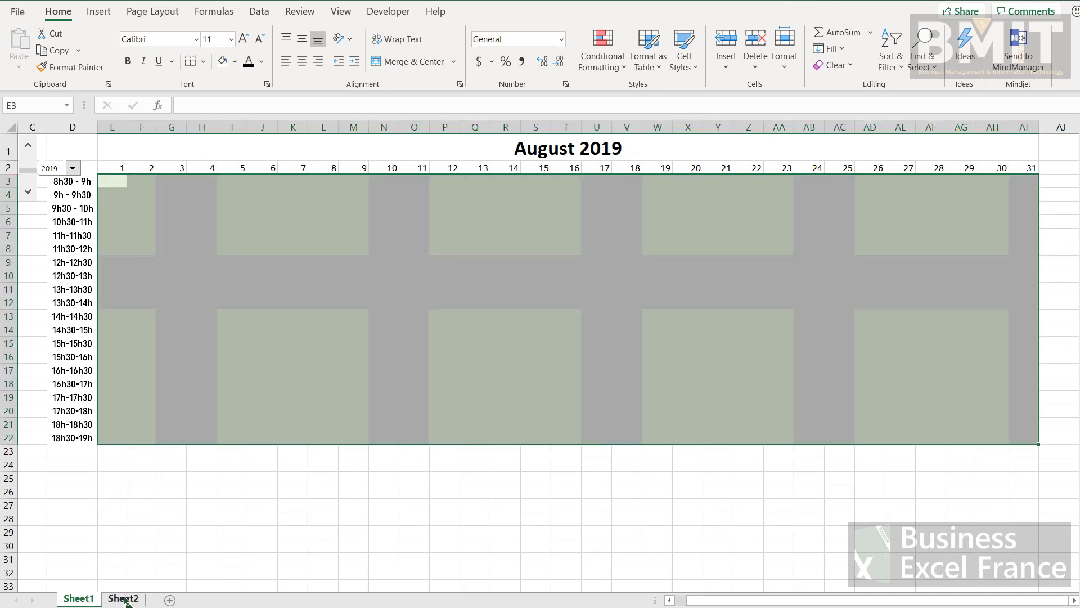
# Fill Sheet2's Fete column with 1er Janvier, Lundi de Paques, 1er Mai, 8 Mai, Jeudi Ascension, Lundi Pentecote, Fete Nationale, Assomption, Toussaint, Armistice, Noel and autofit it.
pyautogui.click(123, 599)
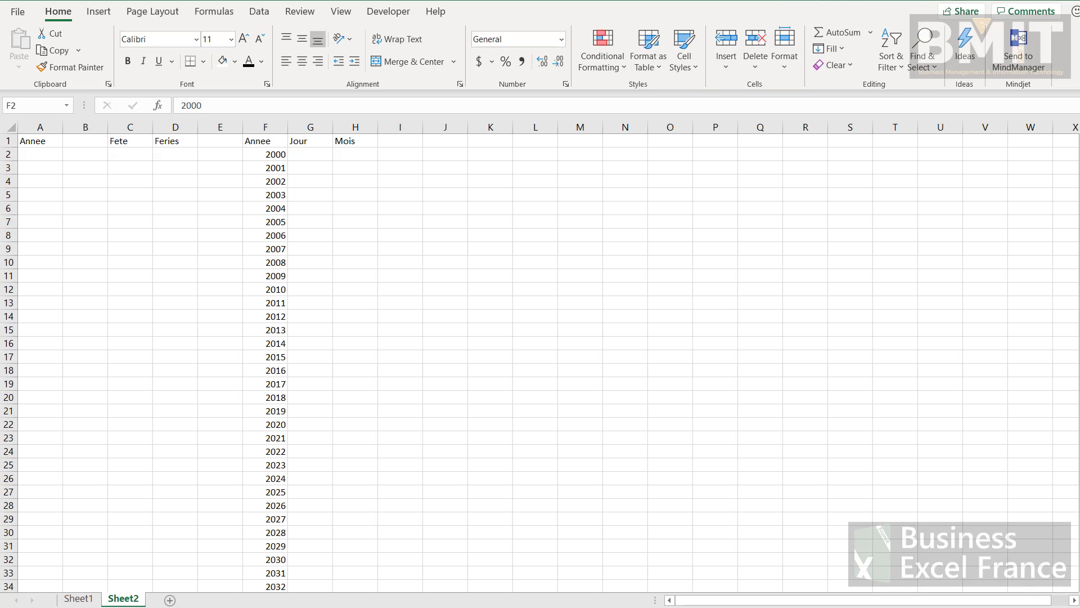
pyautogui.click(127, 152)
pyautogui.write('1er Janvier Lundi de Paques 1er Mai 8 Mai Jeudi Ascension Lundi Pentecote Fete Nationale Assomption Toussaint Armistice Noel')
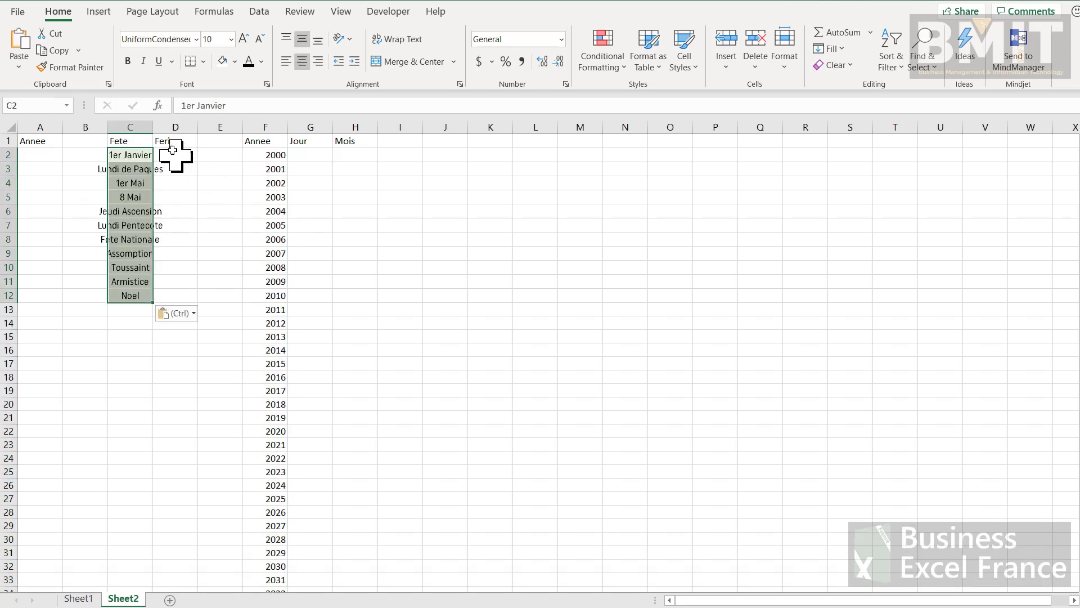
pyautogui.doubleClick(153, 127)
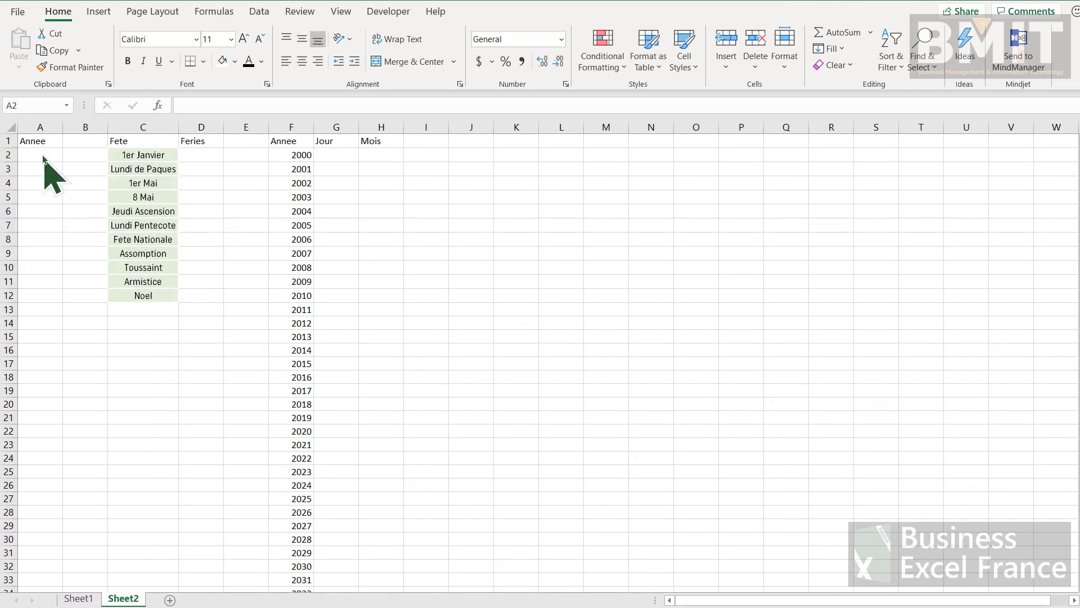
# Link Sheet2's Annee cell A2 to the schedule's year with the formula =Sheet1!B5.
pyautogui.click(42, 153)
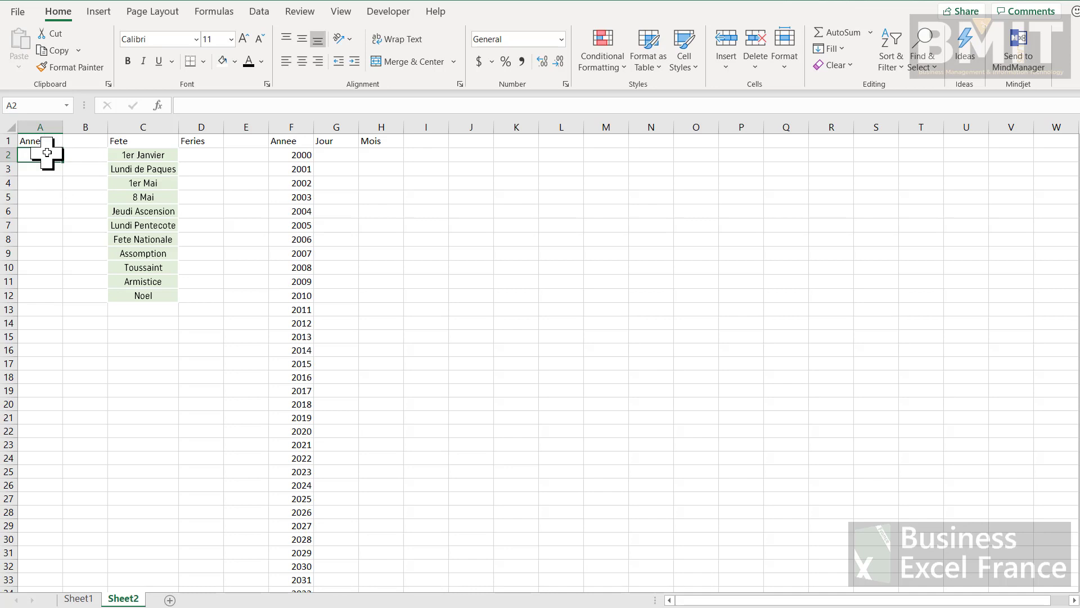
pyautogui.write('=')
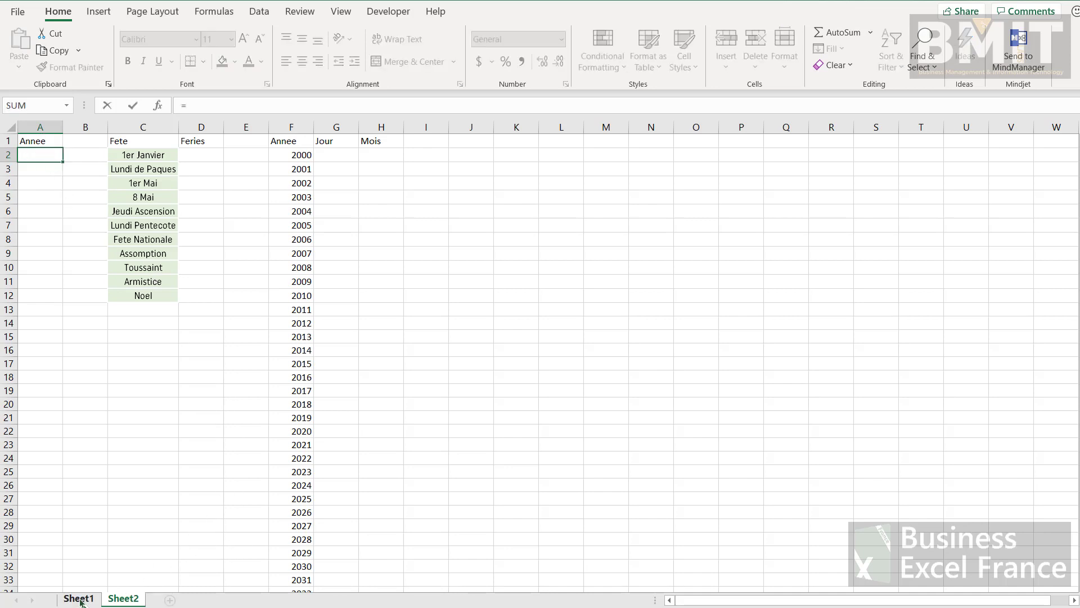
pyautogui.click(78, 599)
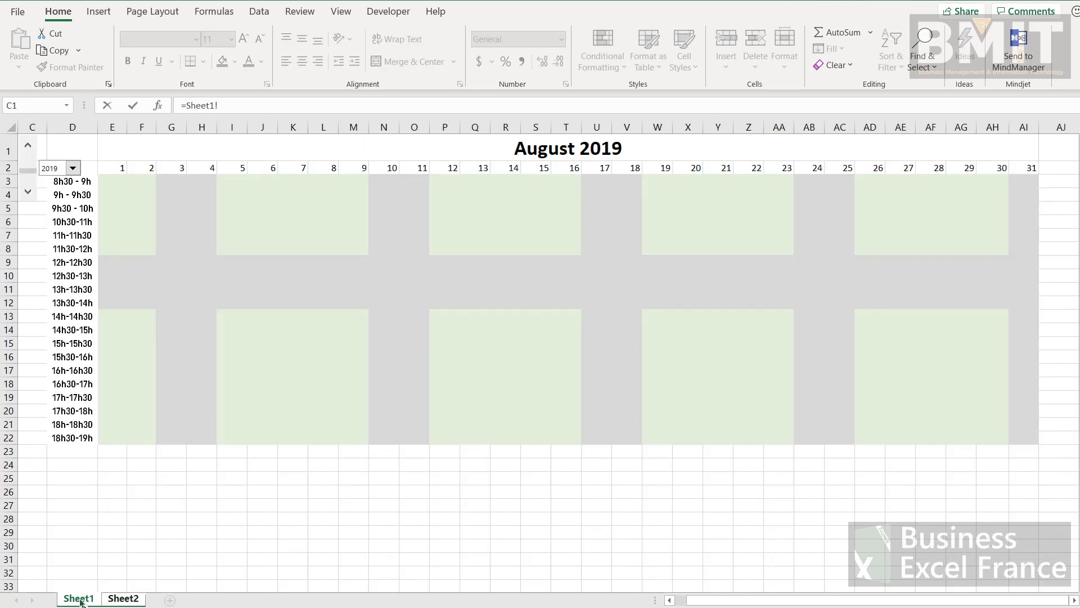
pyautogui.click(78, 466)
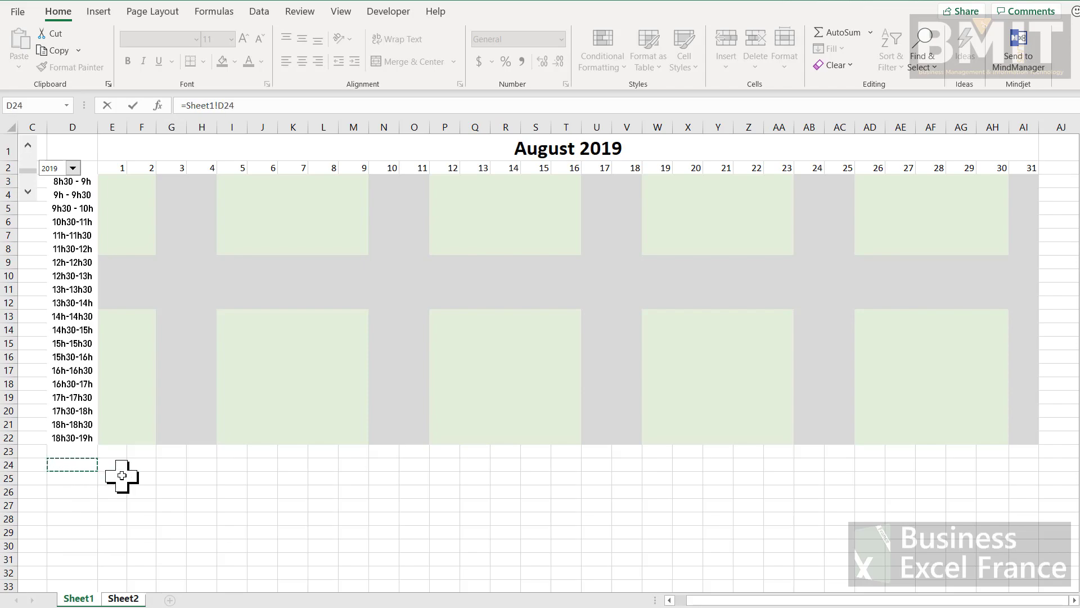
pyautogui.press('Return')
pyautogui.click(44, 151)
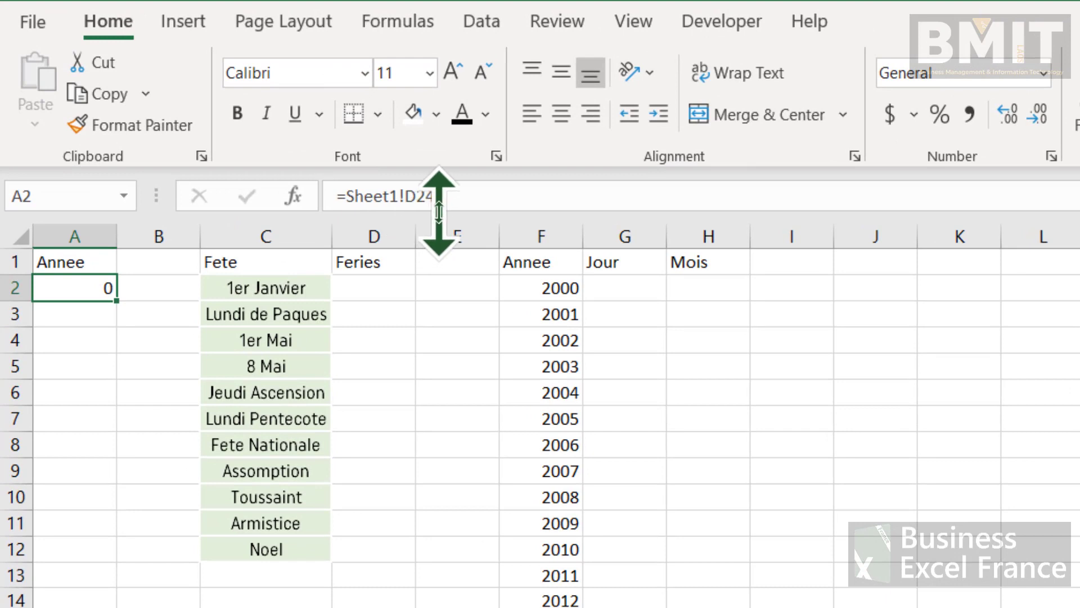
pyautogui.moveTo(444, 205); pyautogui.dragTo(407, 206)
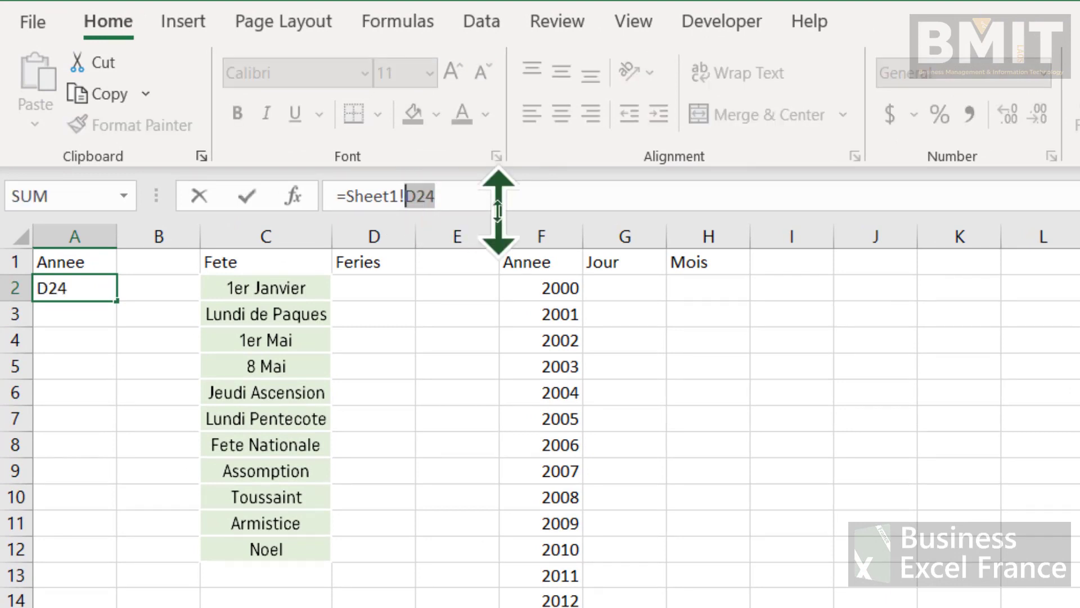
pyautogui.write('B5')
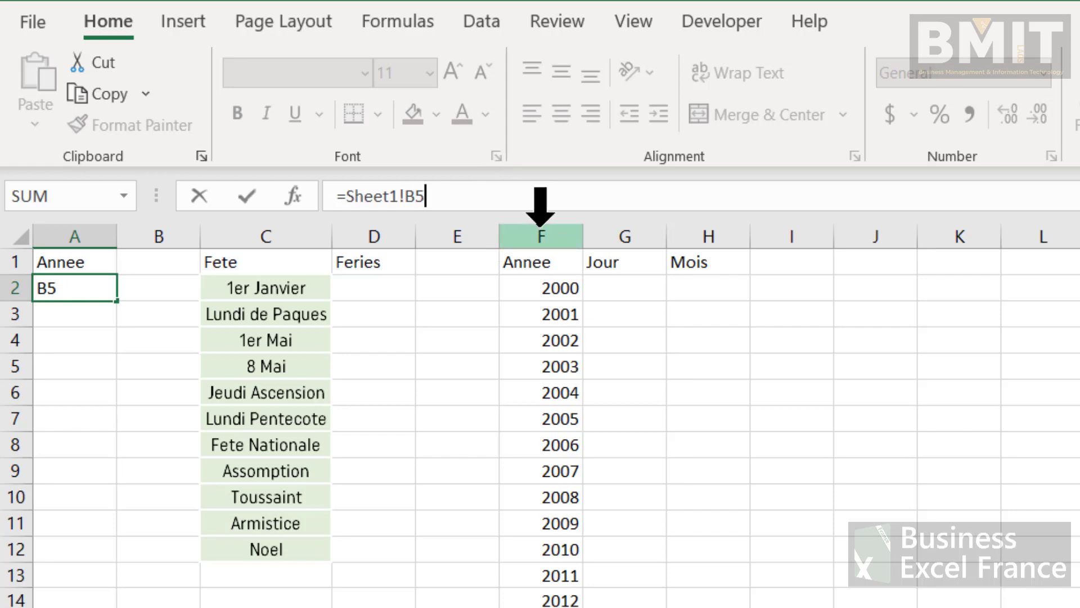
pyautogui.press('Return')
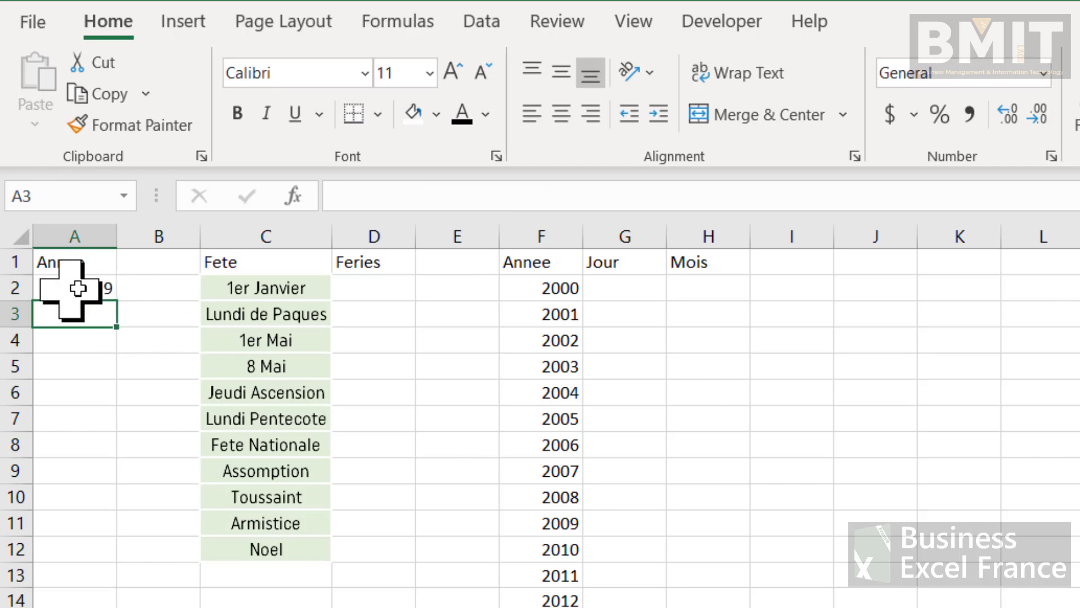
# Calculate the 1er Janvier date in Feries cell D2 with =DATE(A2,1,1).
pyautogui.click(366, 294)
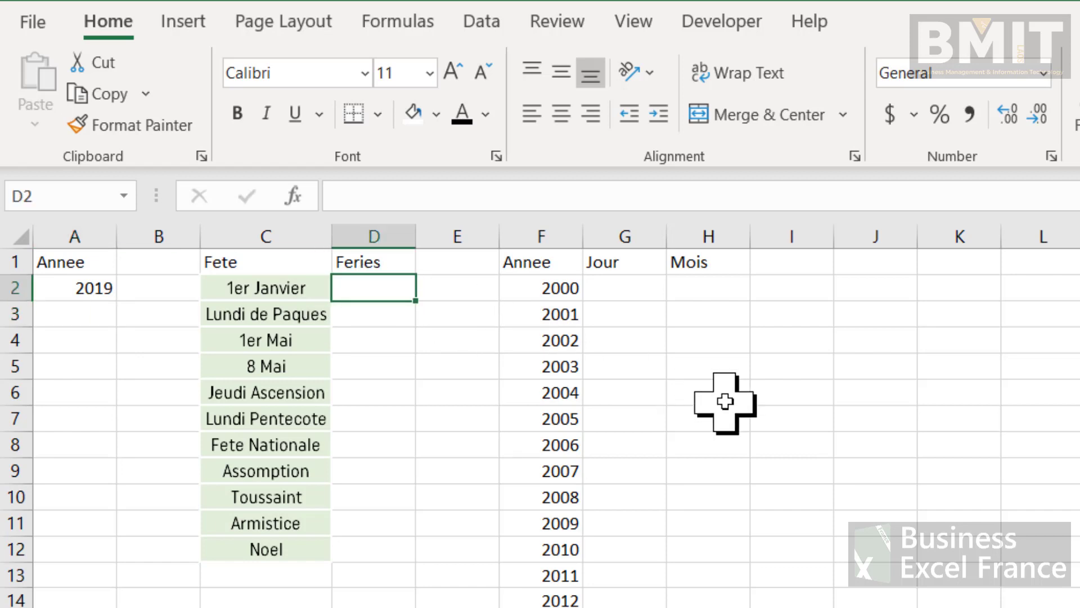
pyautogui.write('=date')
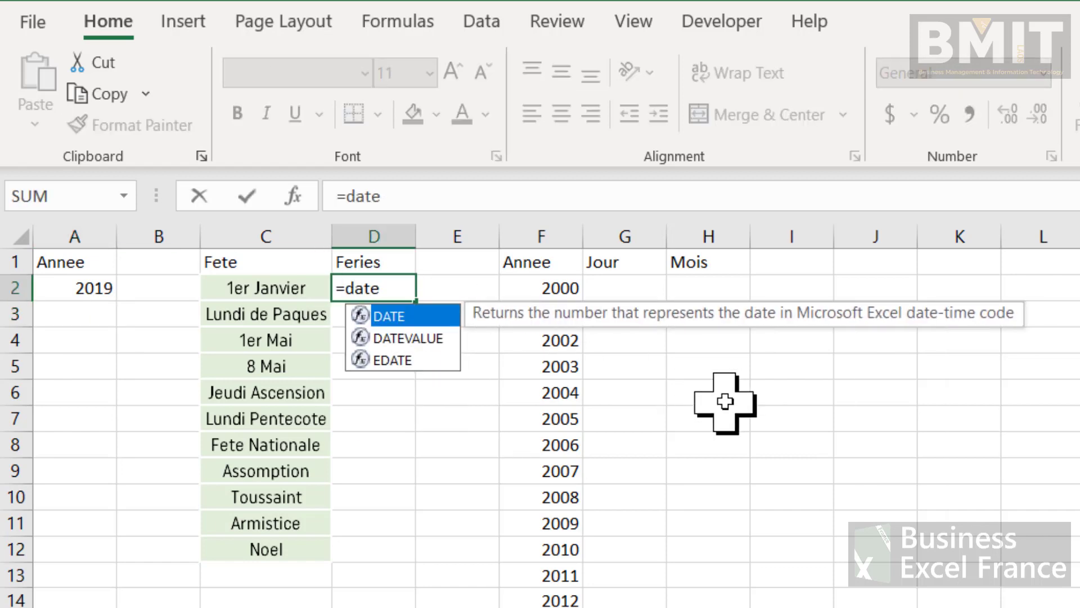
pyautogui.press('Tab')
pyautogui.press('Left')
pyautogui.press('Left')
pyautogui.press('Left')
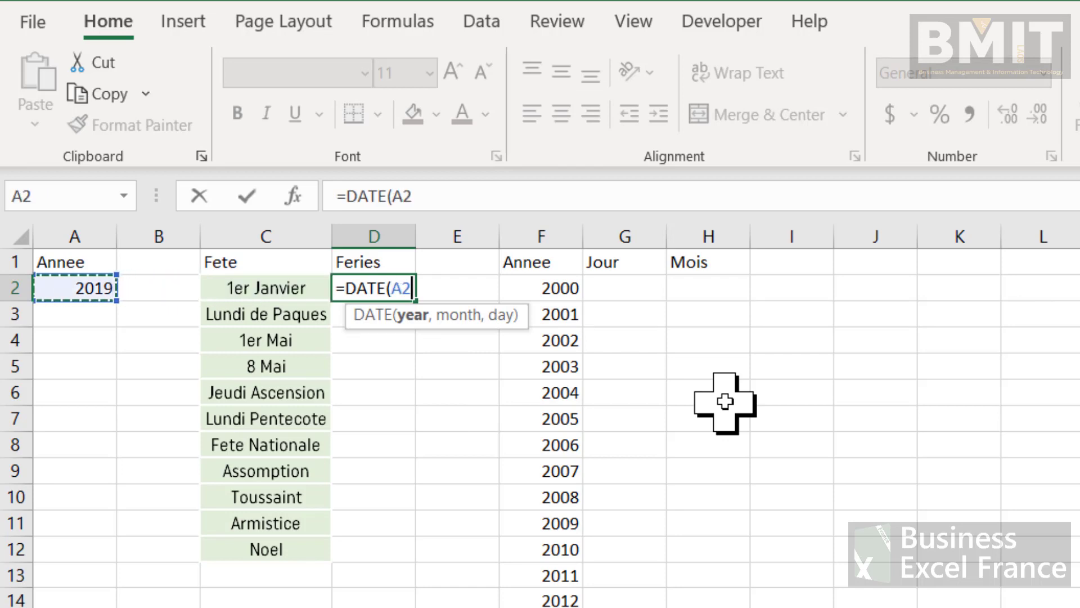
pyautogui.write(',')
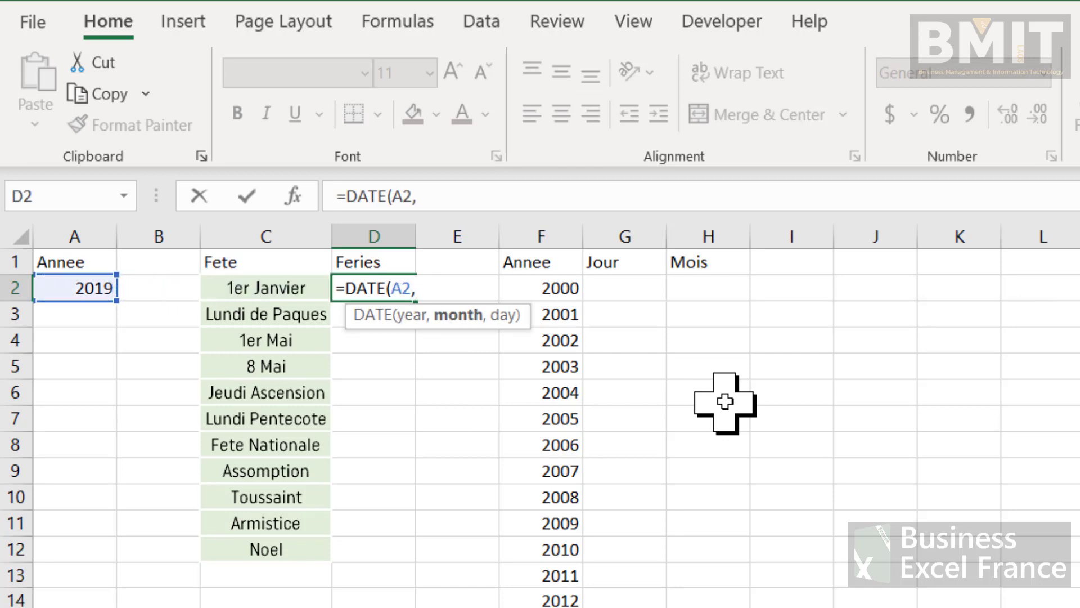
pyautogui.write('1,1')
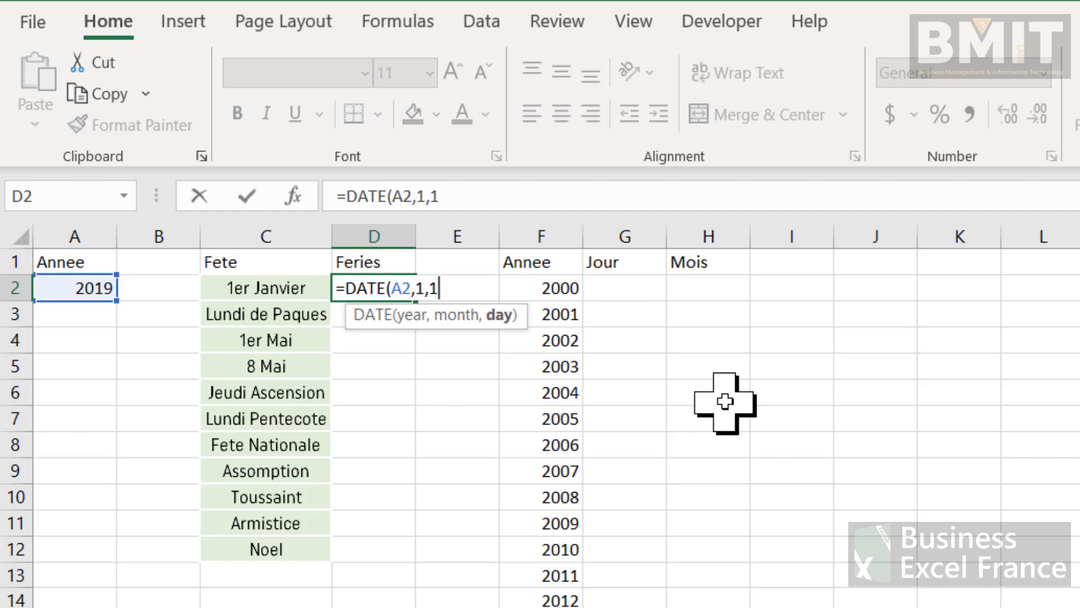
pyautogui.press('Return')
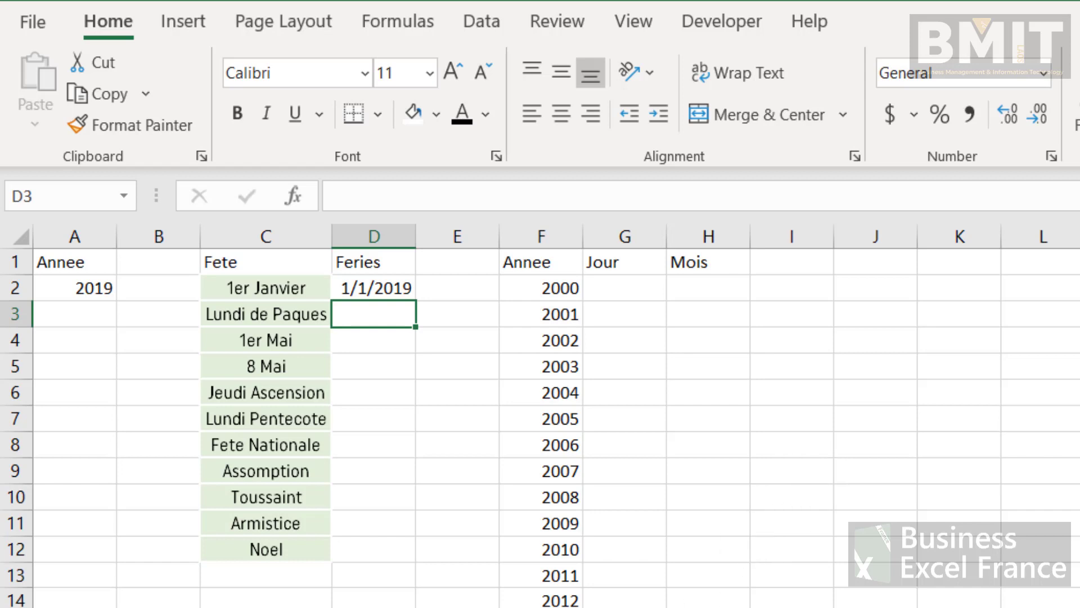
# Paste the copied Easter day and month data into the Jour and Mois columns starting at G2, and review the rows.
pyautogui.rightClick(632, 285)
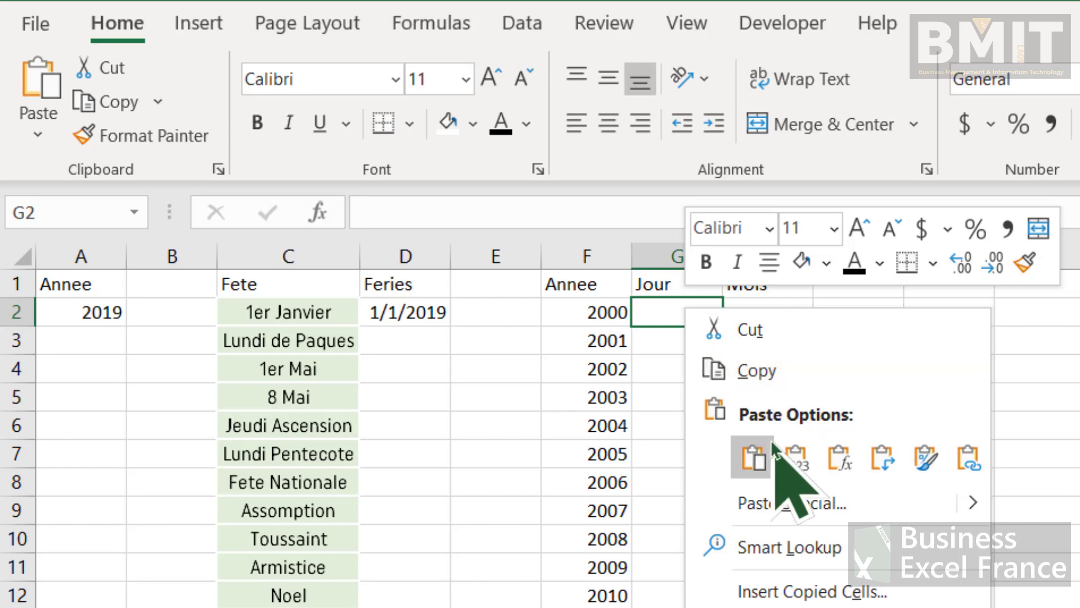
pyautogui.click(768, 445)
pyautogui.click(1037, 454)
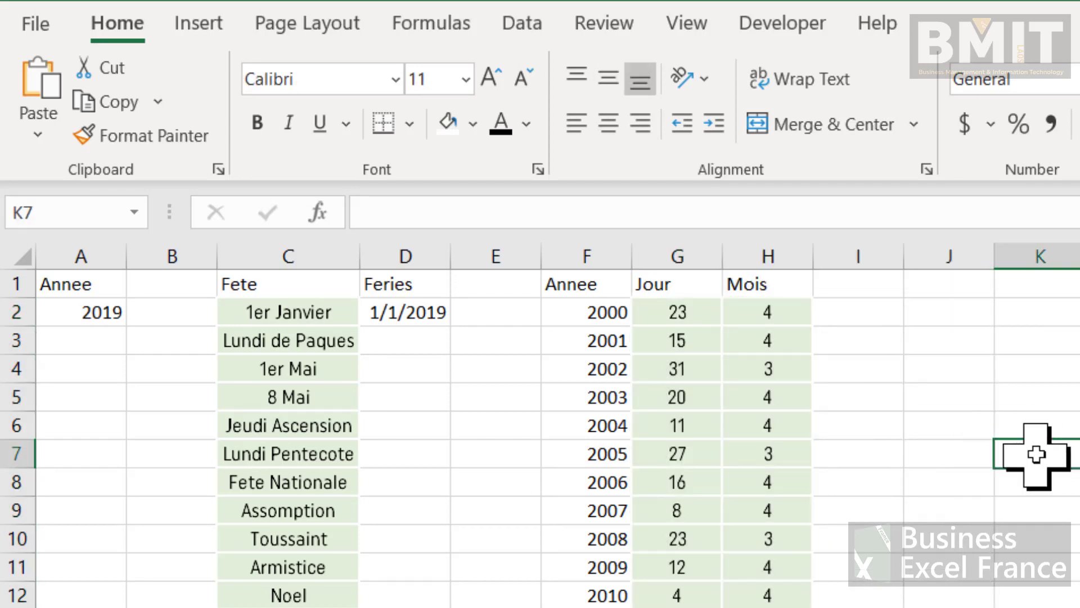
pyautogui.scroll(-9, 790, 387)
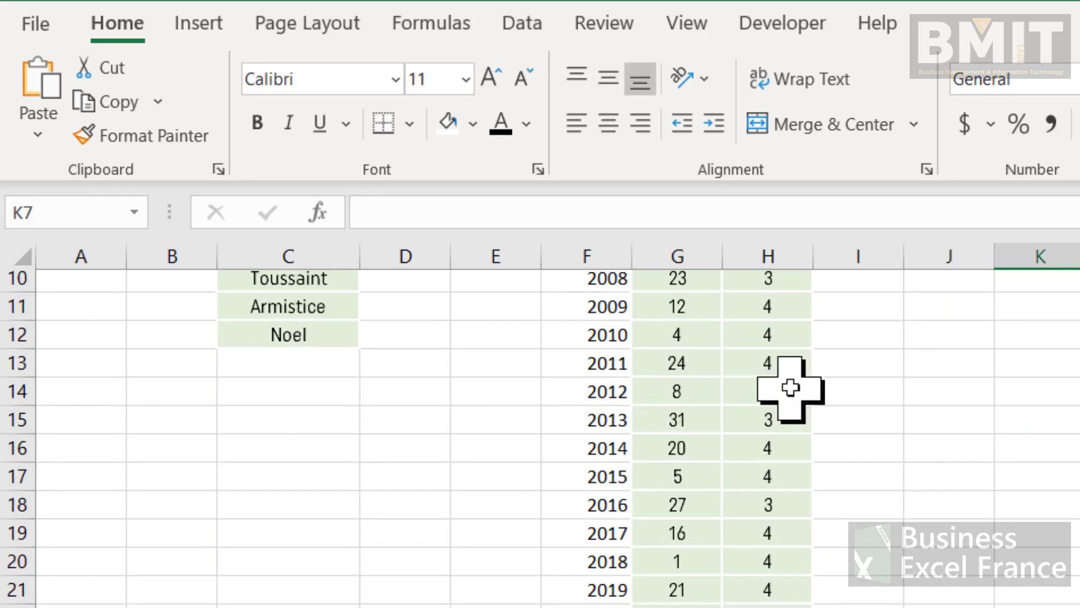
pyautogui.scroll(9, 790, 387)
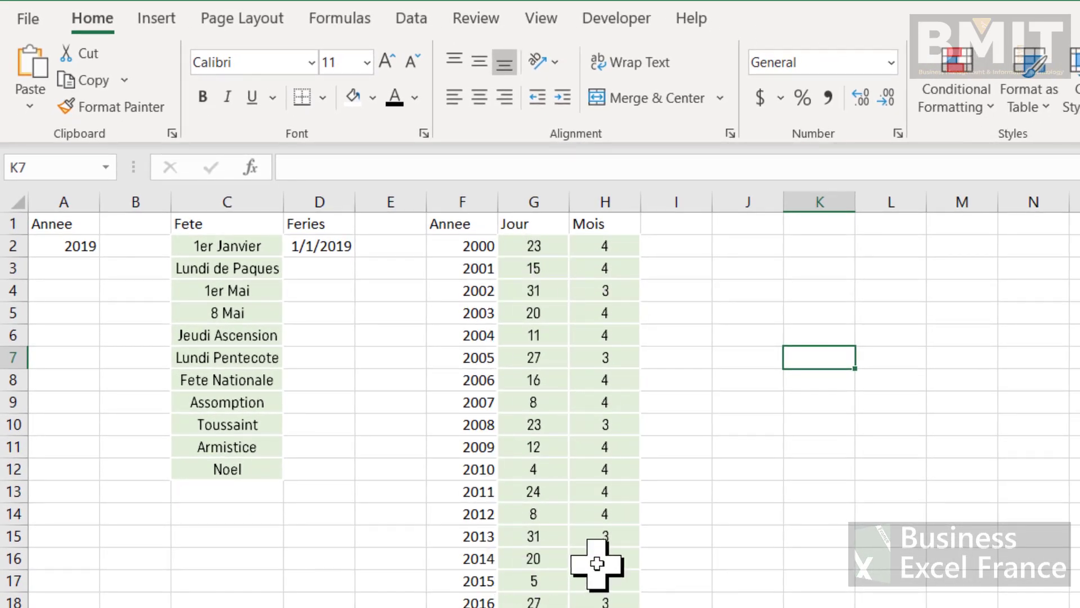
# Name the whole Annee, Jour and Mois data block, starting at F2 and without the headers, Paques.
pyautogui.click(326, 273)
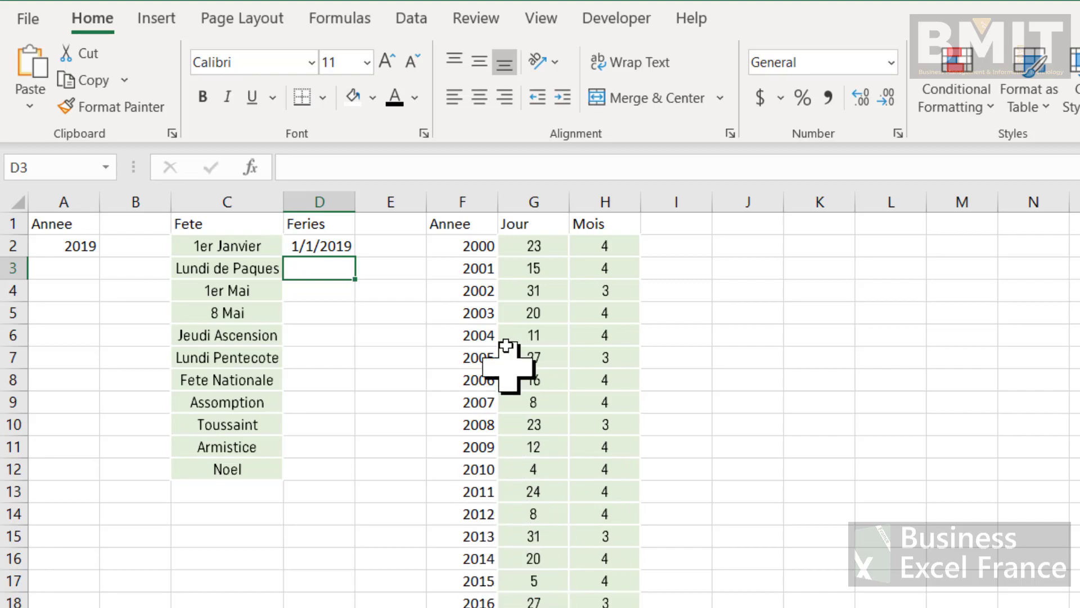
pyautogui.click(456, 246)
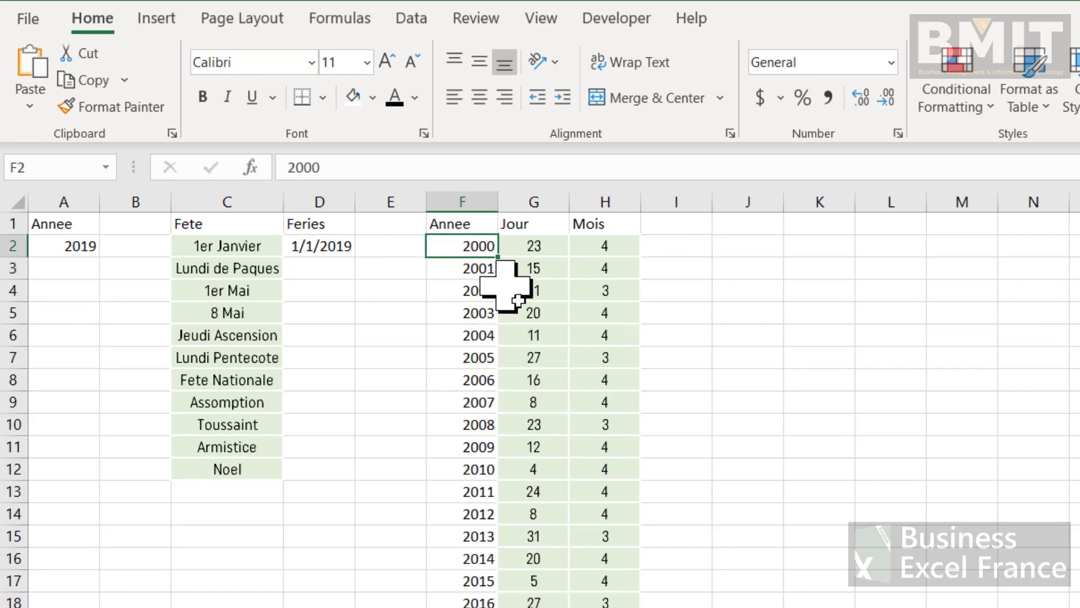
pyautogui.moveTo(456, 246); pyautogui.dragTo(578, 607)
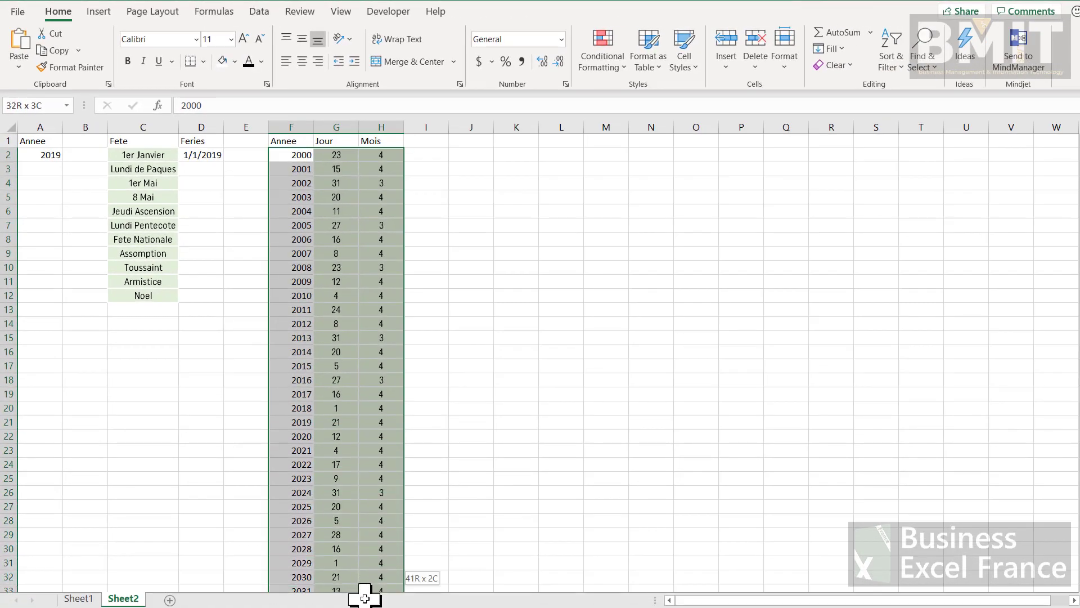
pyautogui.moveTo(365, 598); pyautogui.dragTo(376, 562)
pyautogui.scroll(4, 381, 361)
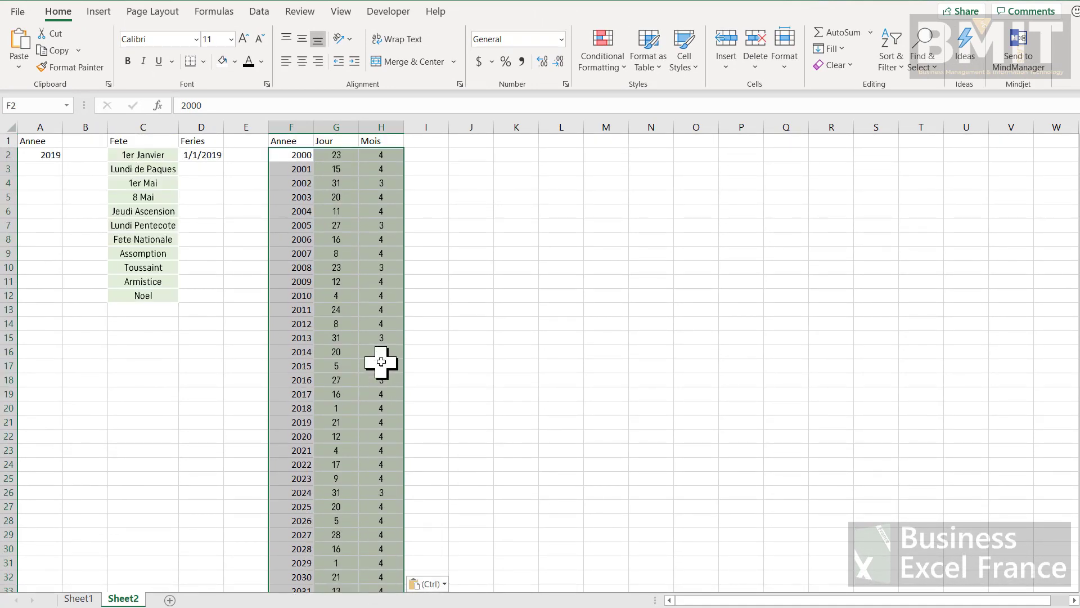
pyautogui.click(34, 104)
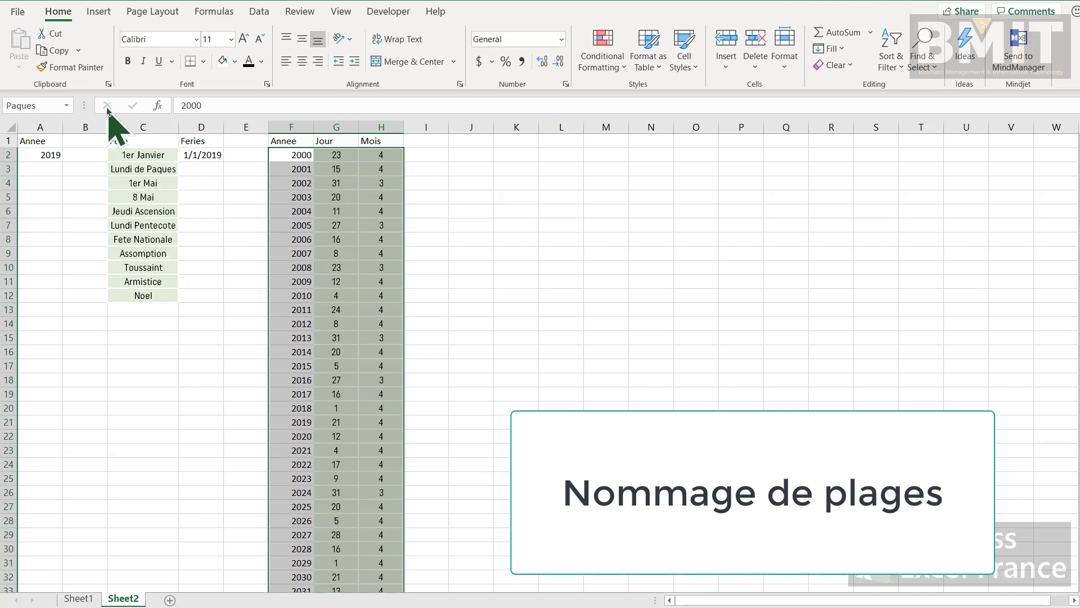
# Recall the named range Paques and check which cells it covers.
pyautogui.click(224, 206)
pyautogui.click(68, 106)
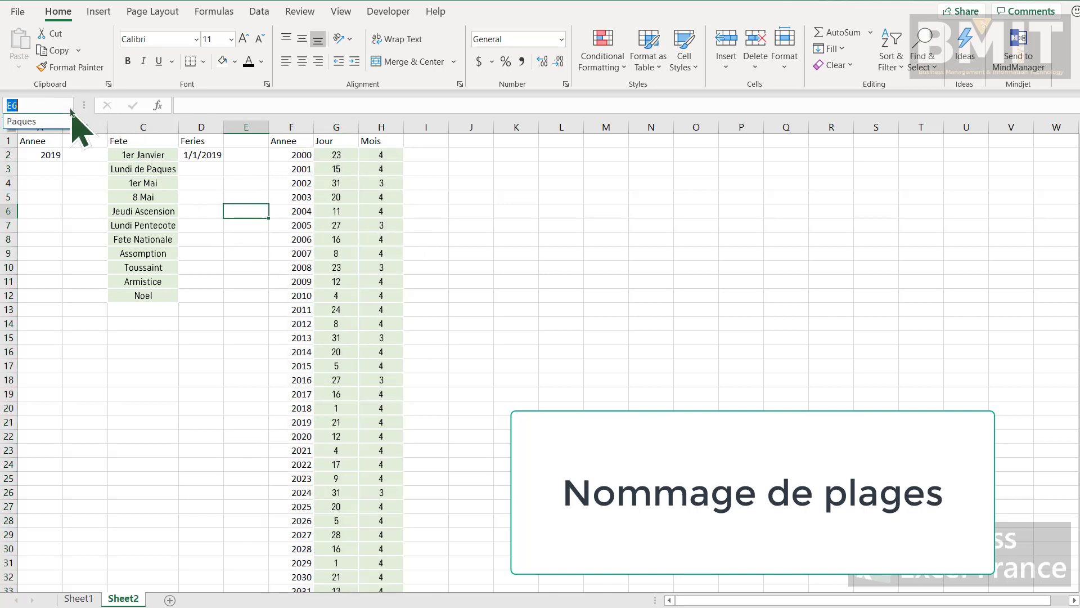
pyautogui.click(36, 120)
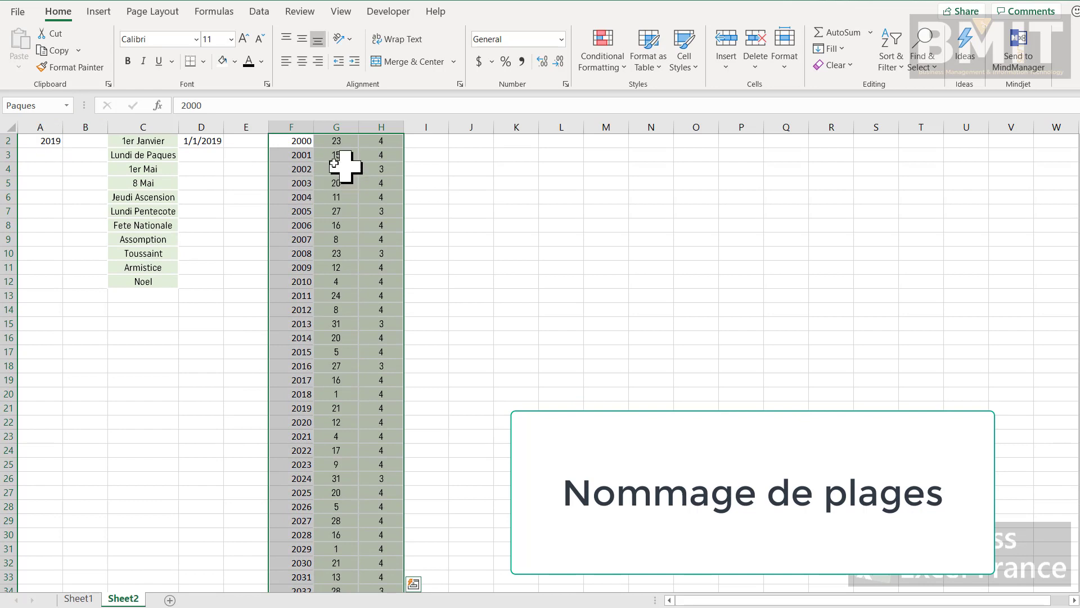
pyautogui.scroll(-9, 320, 275)
pyautogui.scroll(9, 315, 282)
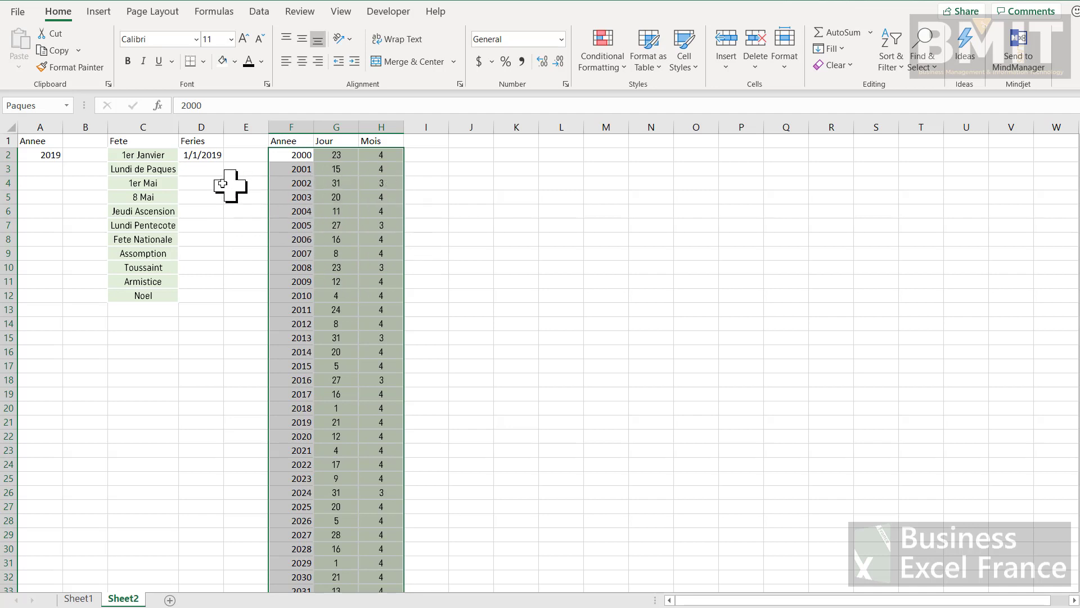
# Look up the Easter month for the year in Lundi de Paques cell D3 with =VLOOKUP(A2,Paques,3).
pyautogui.click(197, 171)
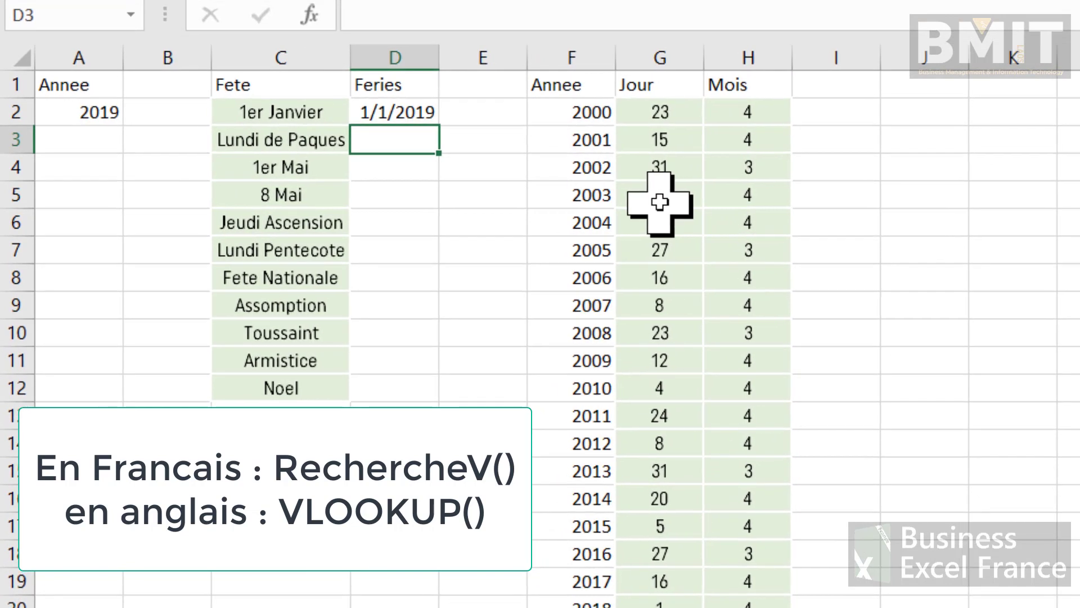
pyautogui.write('=vlok')
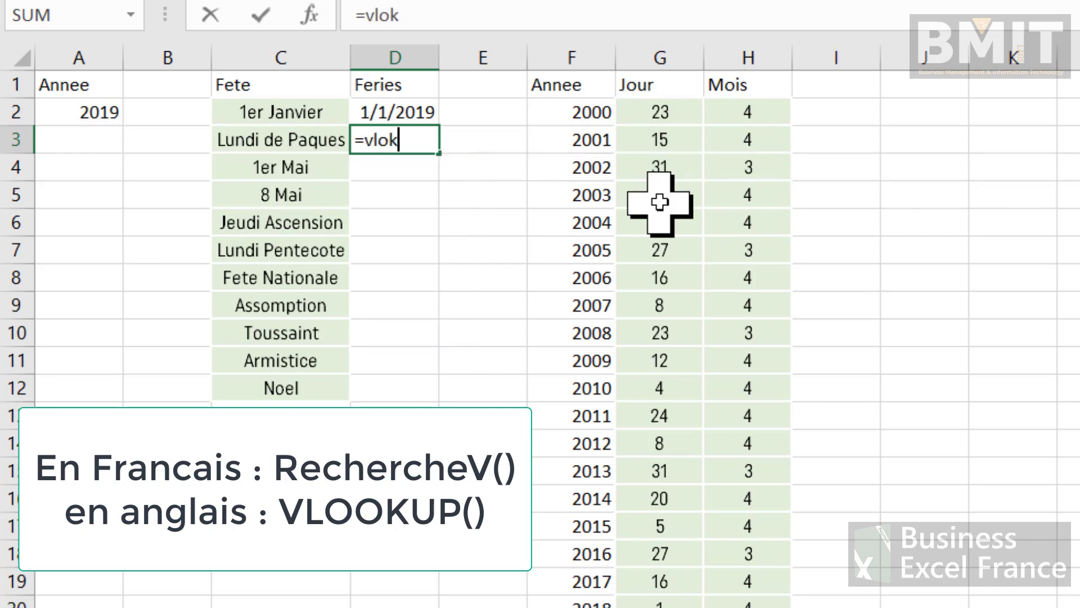
pyautogui.press('BackSpace')
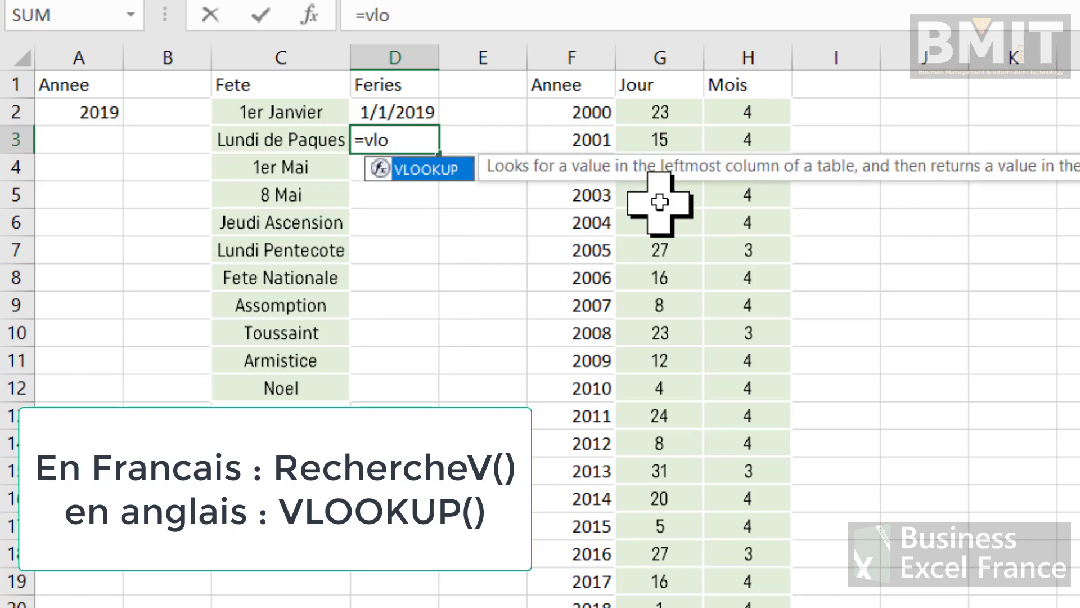
pyautogui.press('Tab')
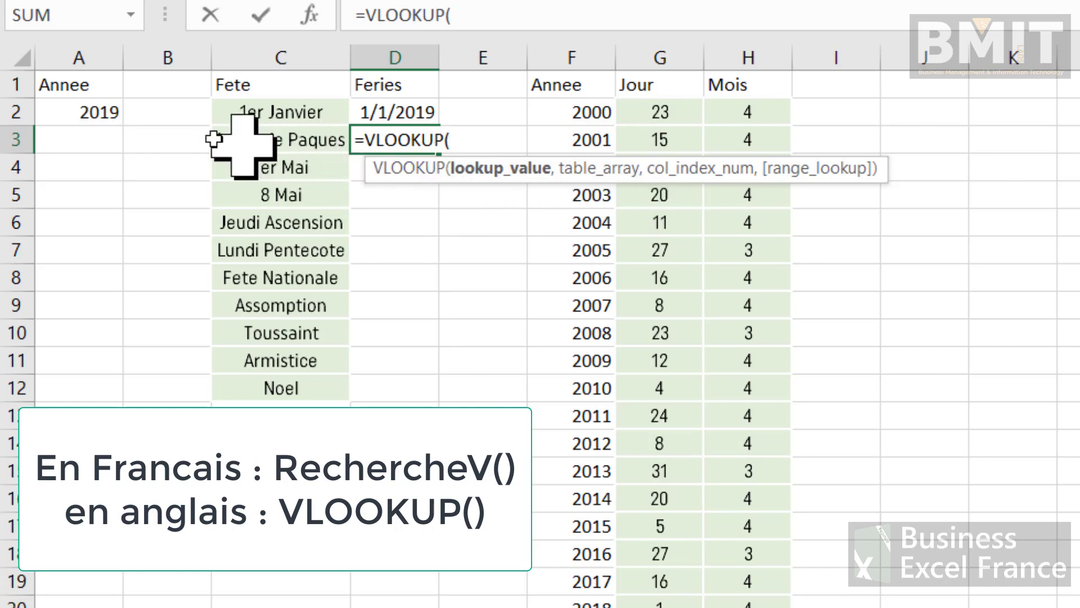
pyautogui.click(92, 117)
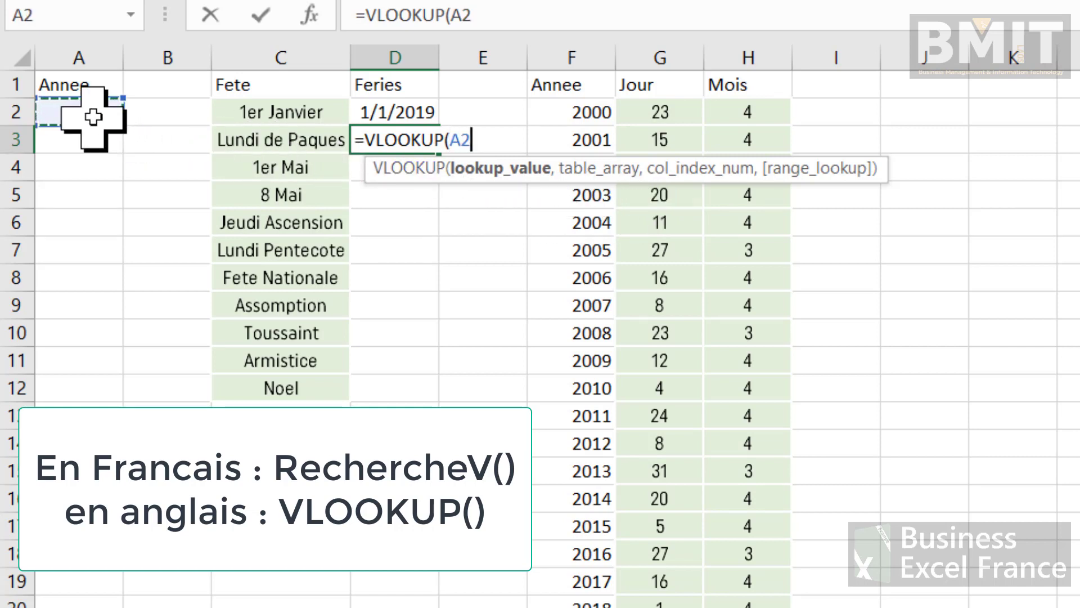
pyautogui.write(',')
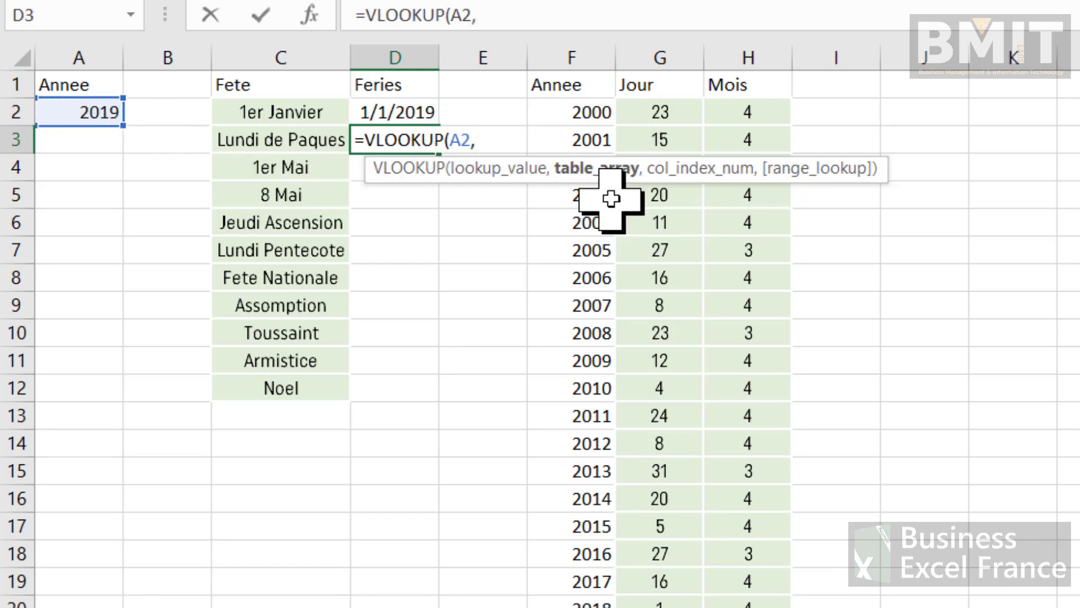
pyautogui.write('pa')
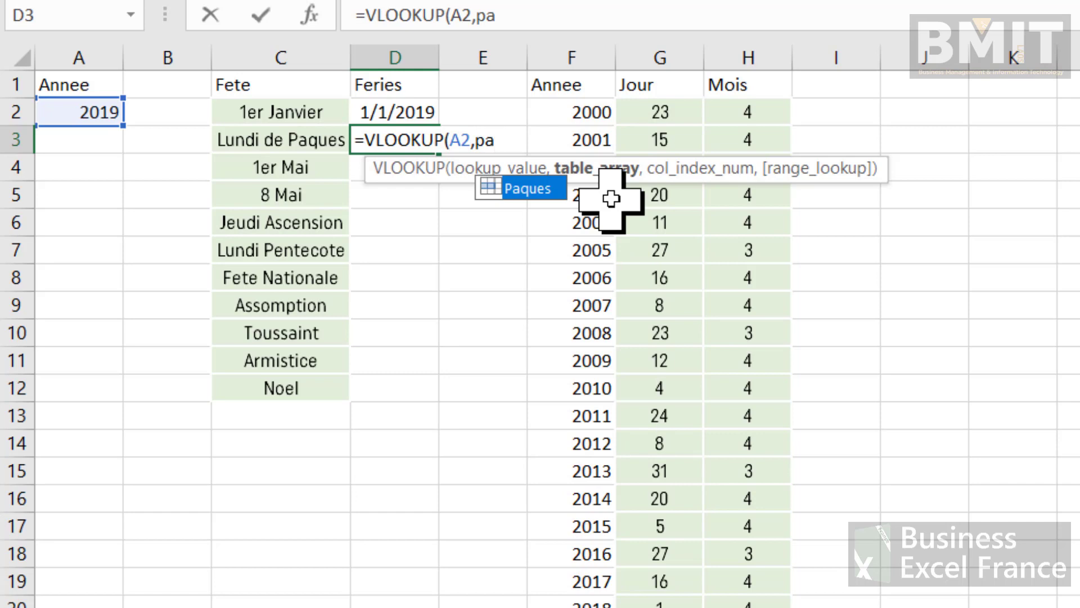
pyautogui.press('Tab')
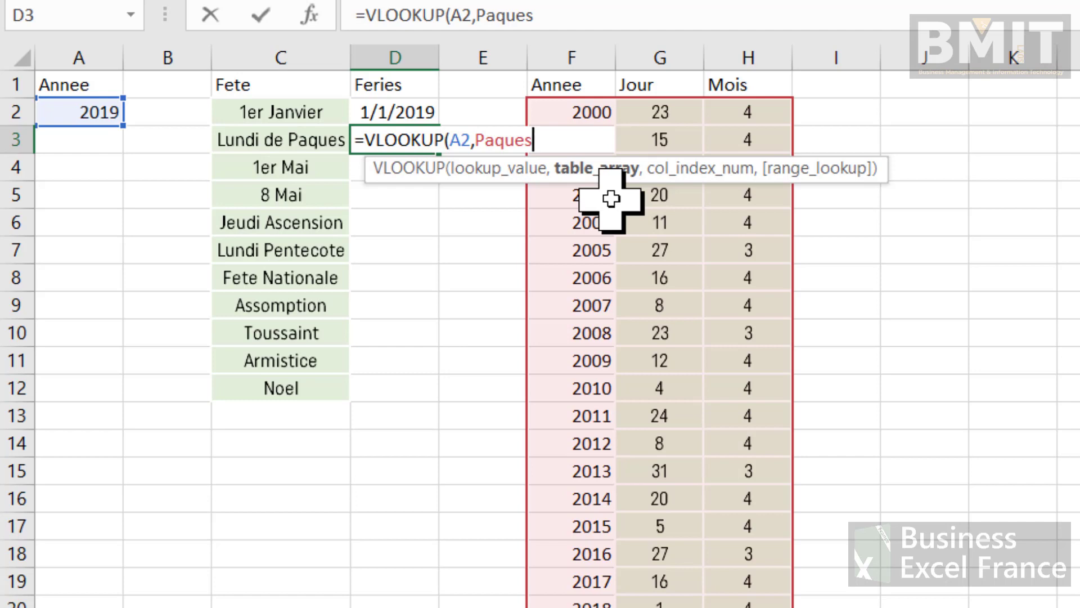
pyautogui.write(',')
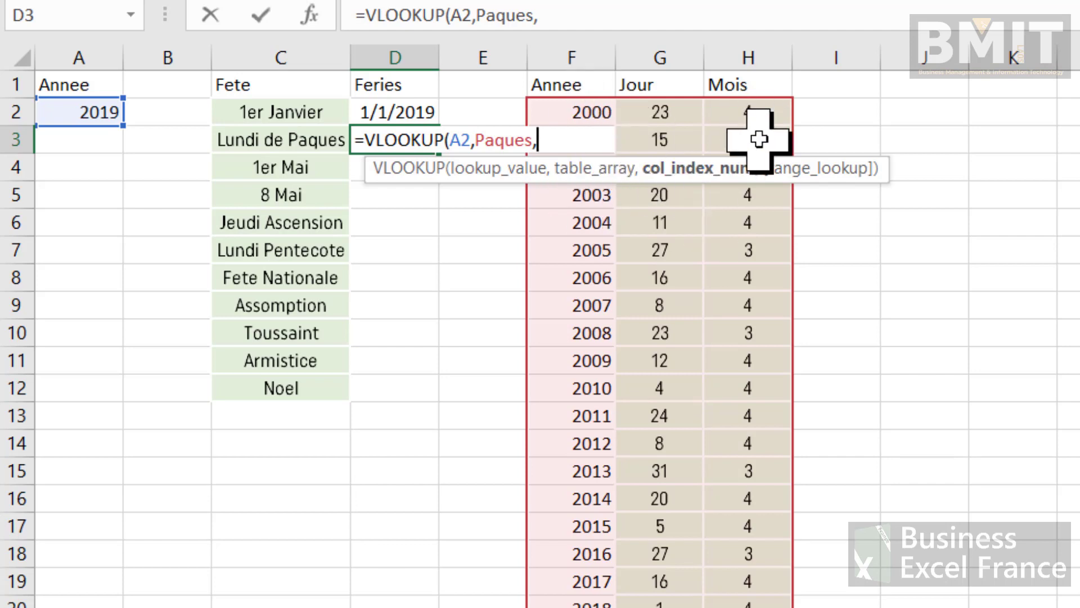
pyautogui.write('3)')
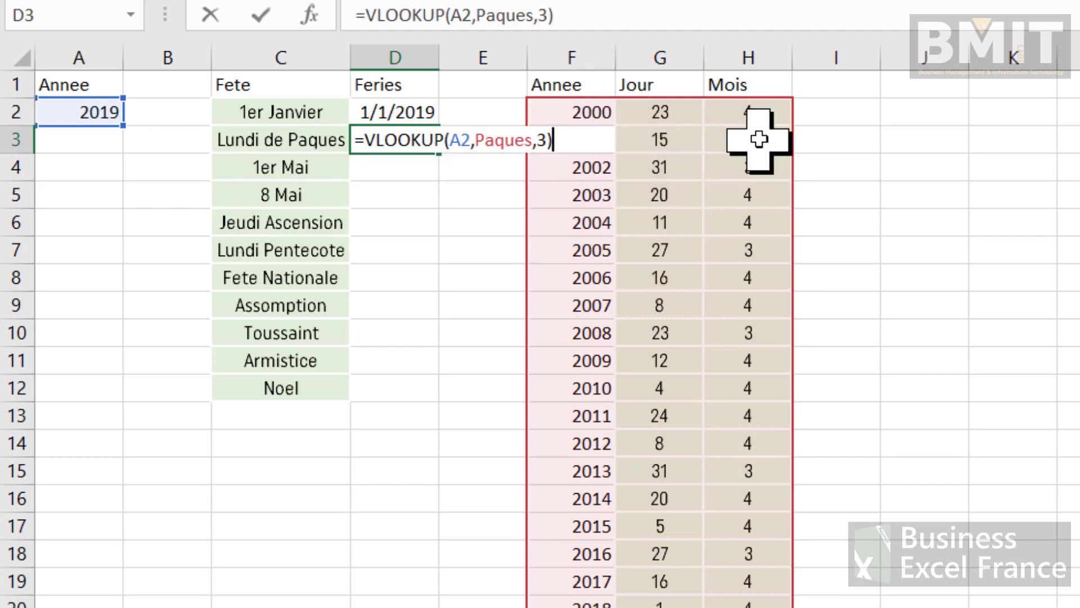
pyautogui.press('Return')
# Copy the VLOOKUP expression in D3, then nest it as the month of a DATE function with A2 as the year.
pyautogui.press('Up')
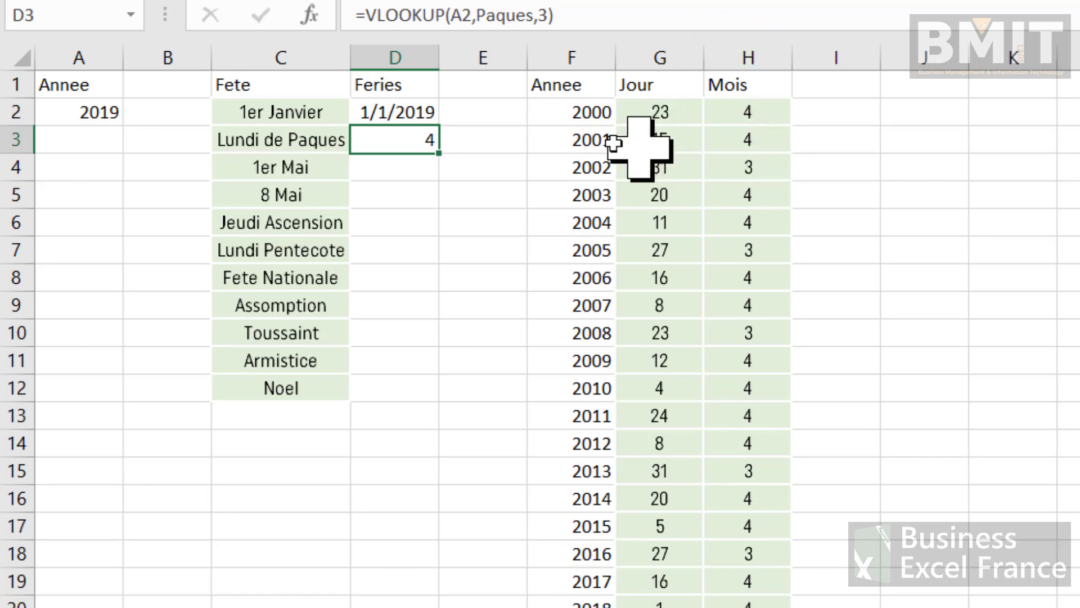
pyautogui.moveTo(370, 25); pyautogui.dragTo(569, 25)
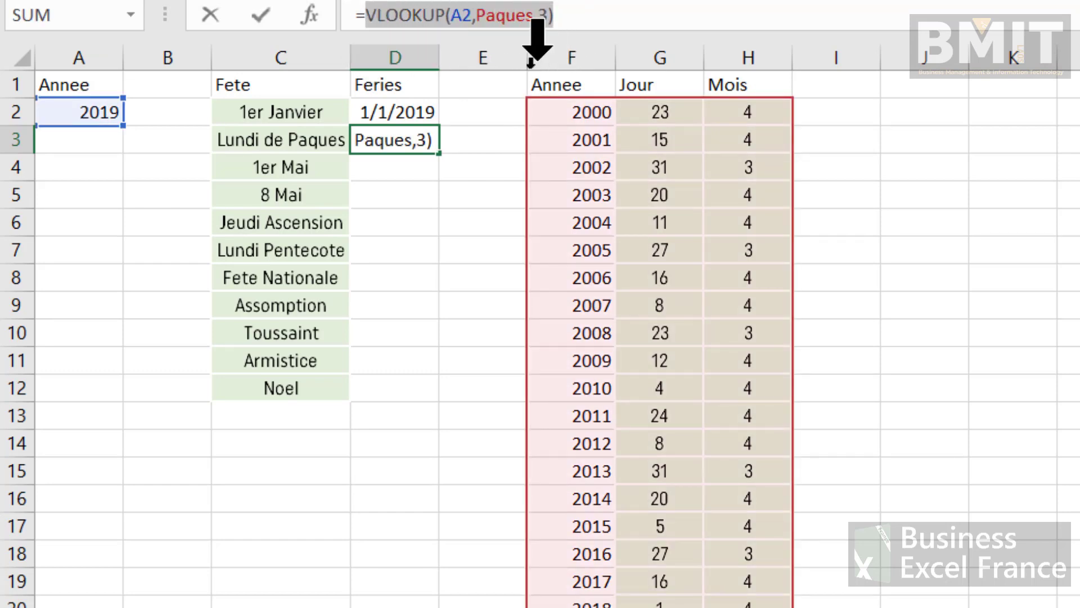
pyautogui.click(365, 17)
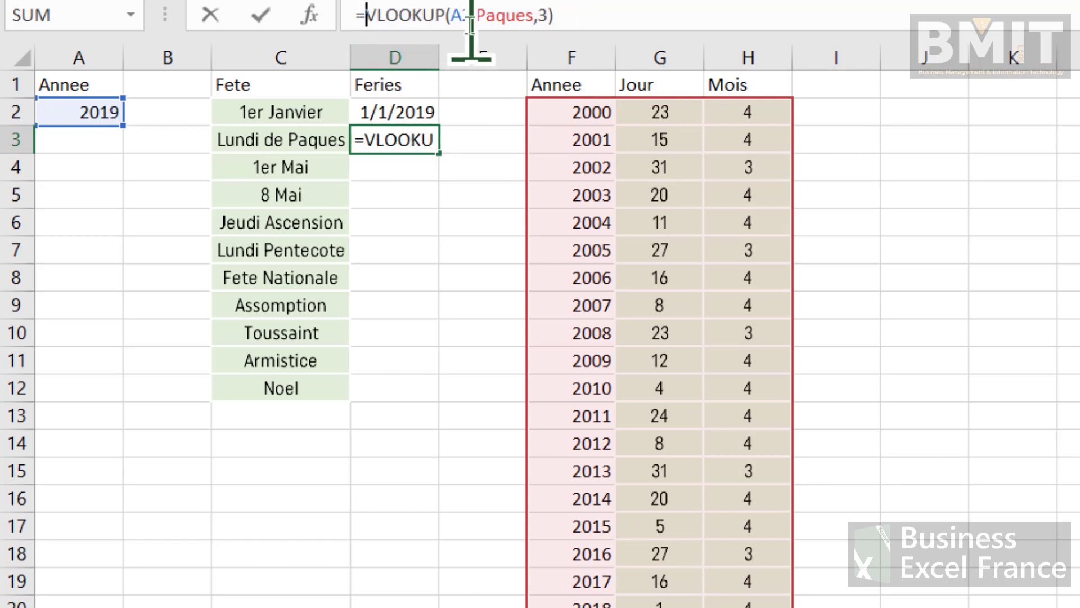
pyautogui.write('dat')
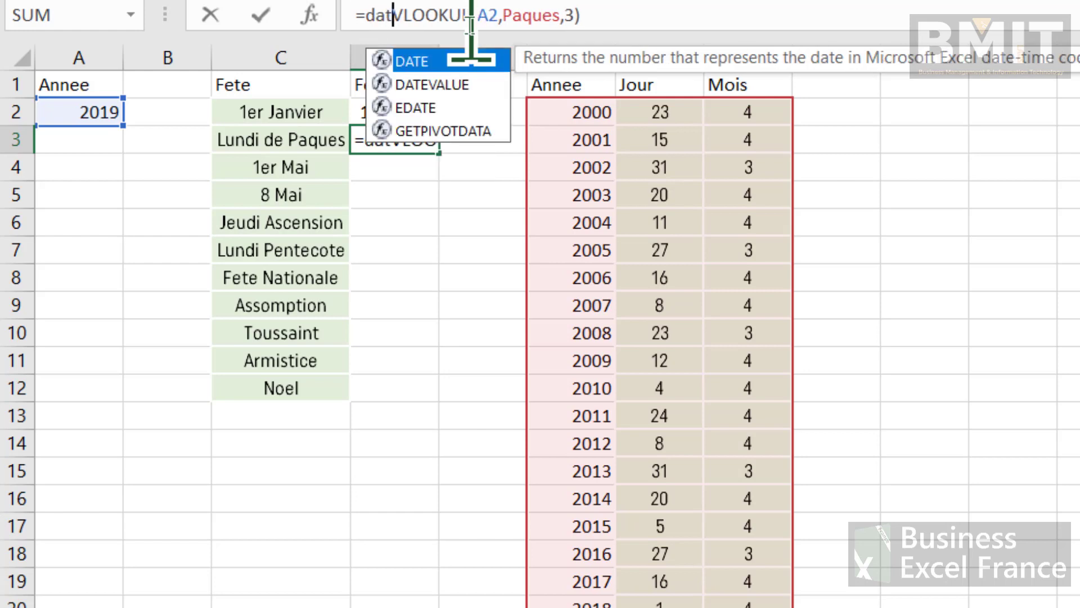
pyautogui.press('Tab')
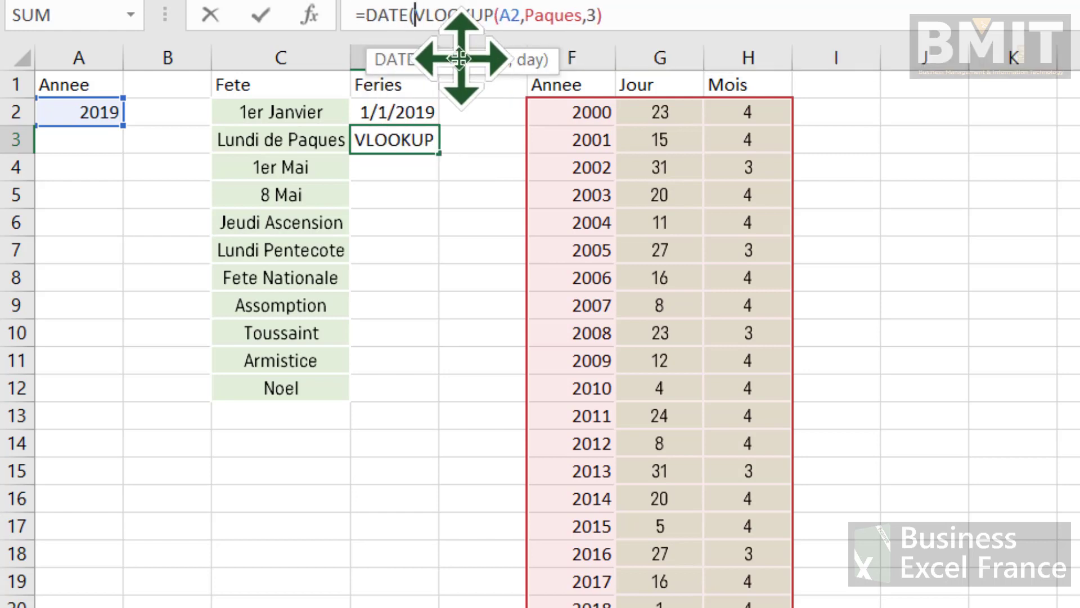
pyautogui.click(97, 108)
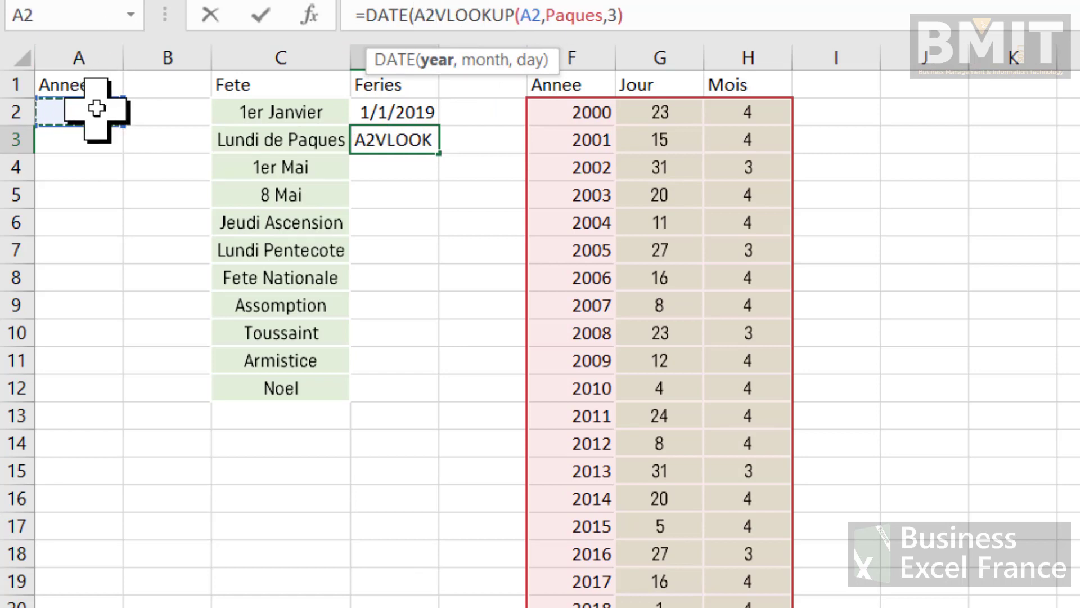
pyautogui.write(',')
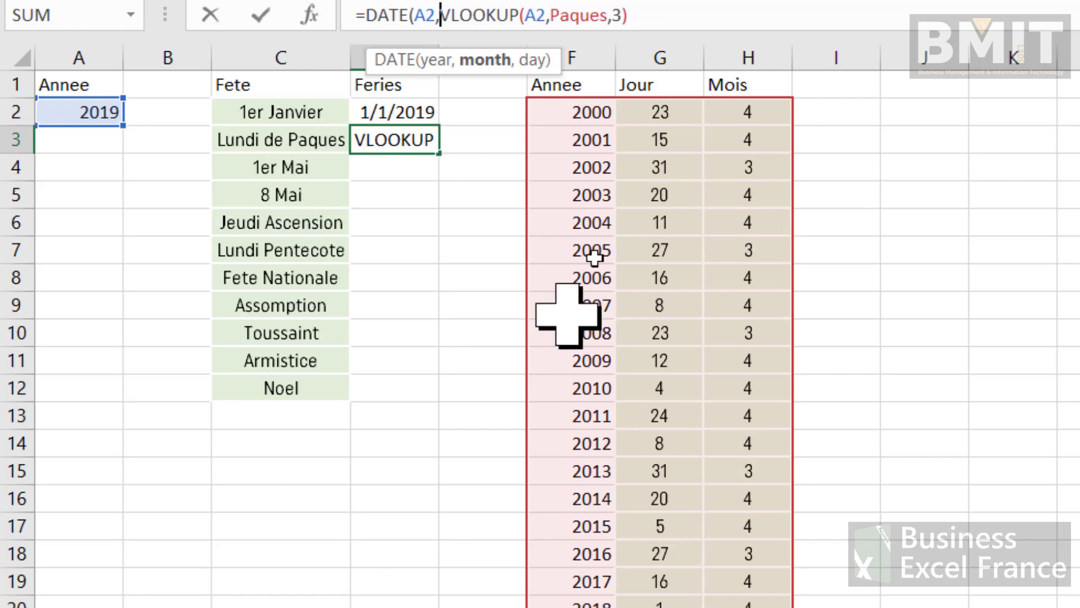
# Paste the copied lookup as the day argument with column 2, completing D3 as =DATE(A2,VLOOKUP(A2,Paques,3),VLOOKUP(A2,Paques,2)).
pyautogui.click(671, 23)
pyautogui.write(',')
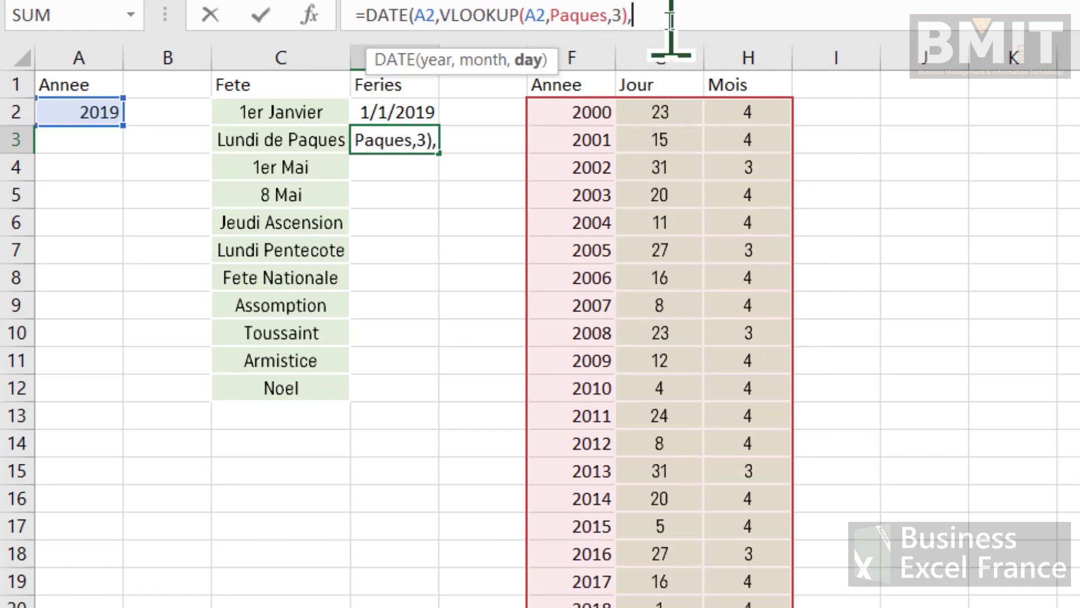
pyautogui.hotkey('ctrl', 'v')
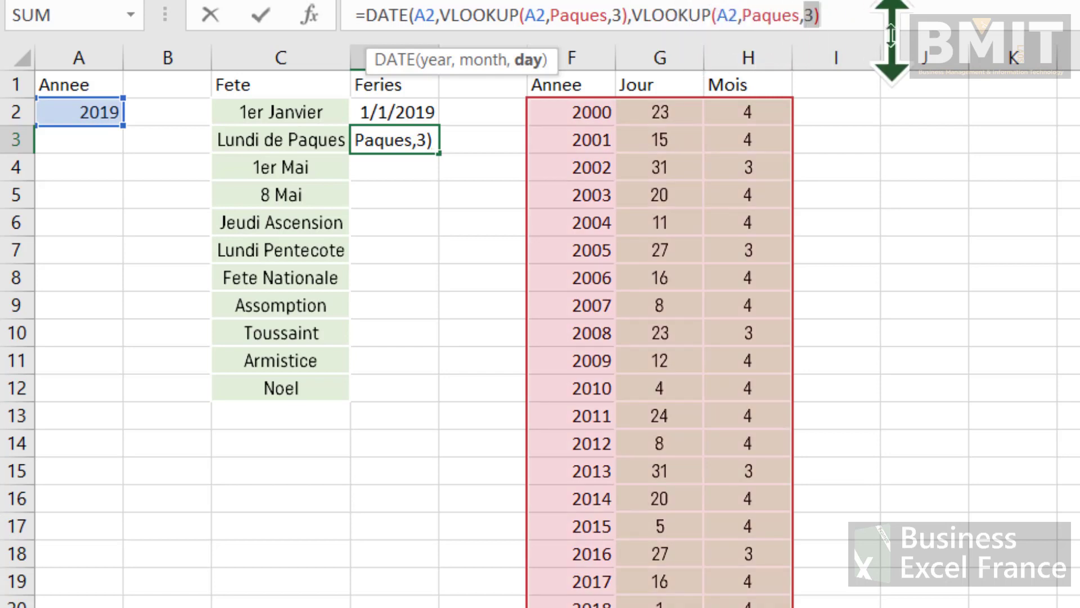
pyautogui.press('BackSpace')
pyautogui.press('BackSpace')
pyautogui.write('2')
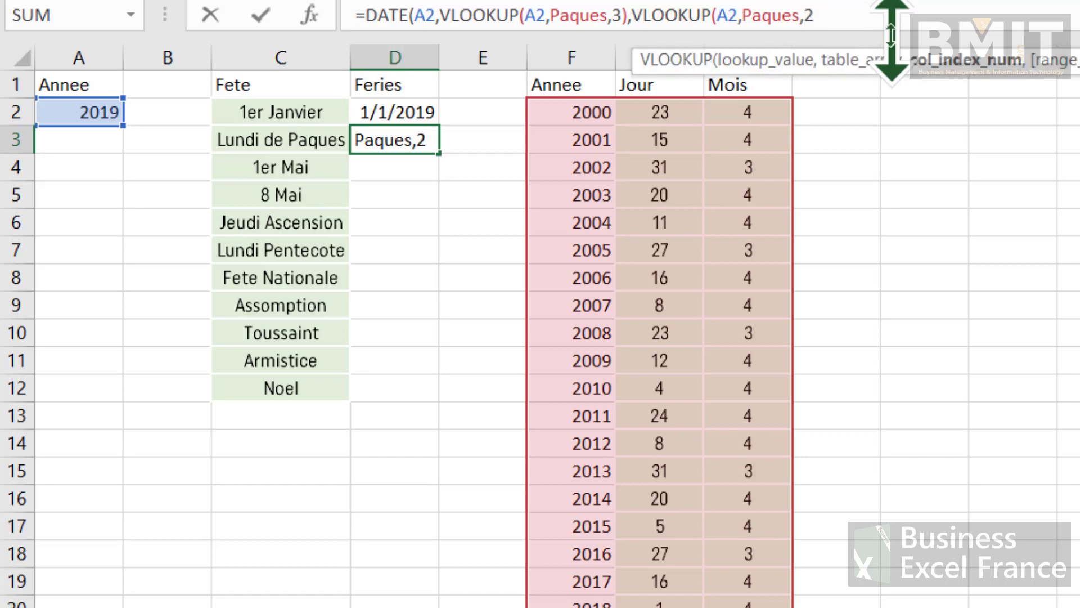
pyautogui.write(')')
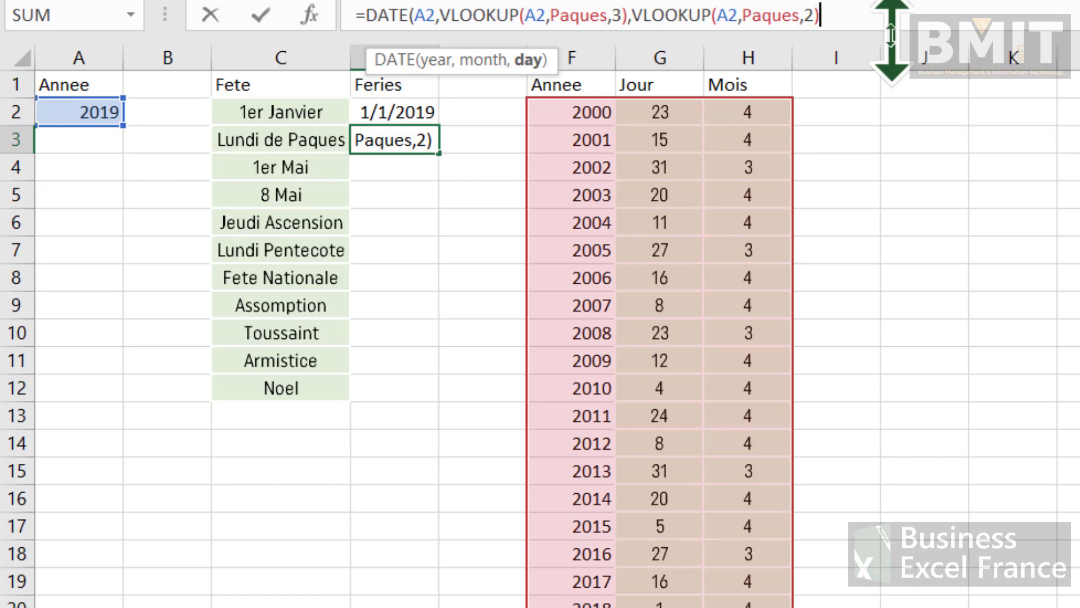
pyautogui.write(')')
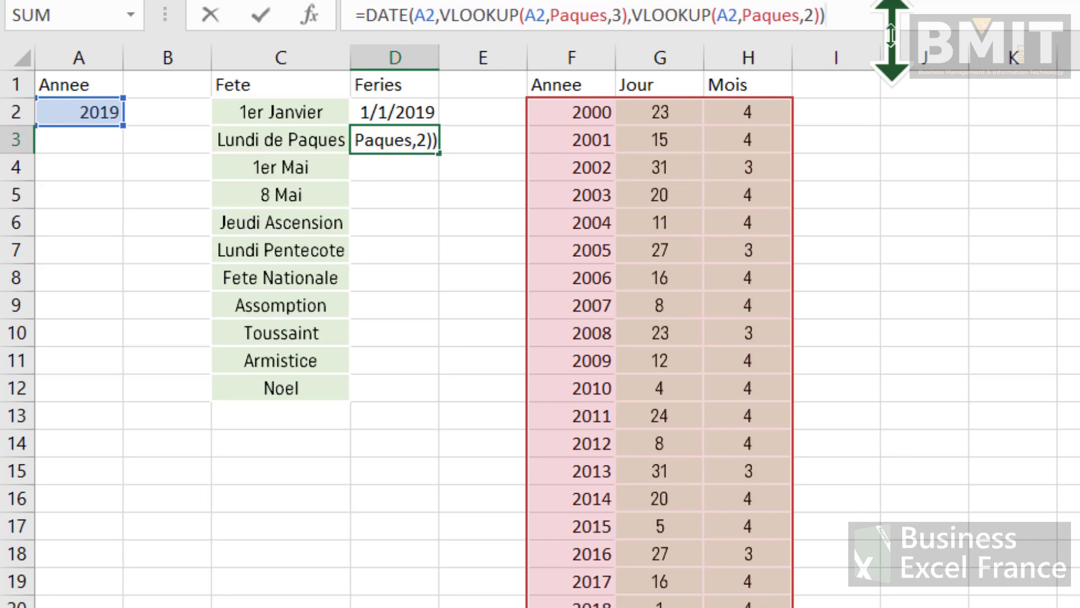
pyautogui.press('Return')
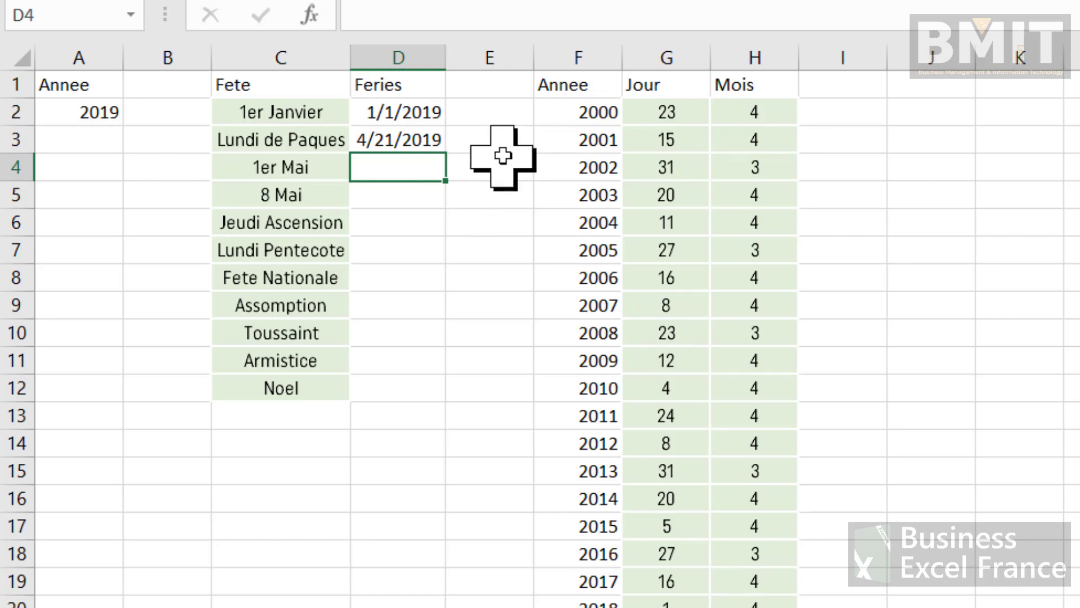
# Calculate the 1er Mai date in Feries cell D4 with =DATE(A2,5,1), correcting the separator between month and day.
pyautogui.write('=date')
pyautogui.press('Tab')
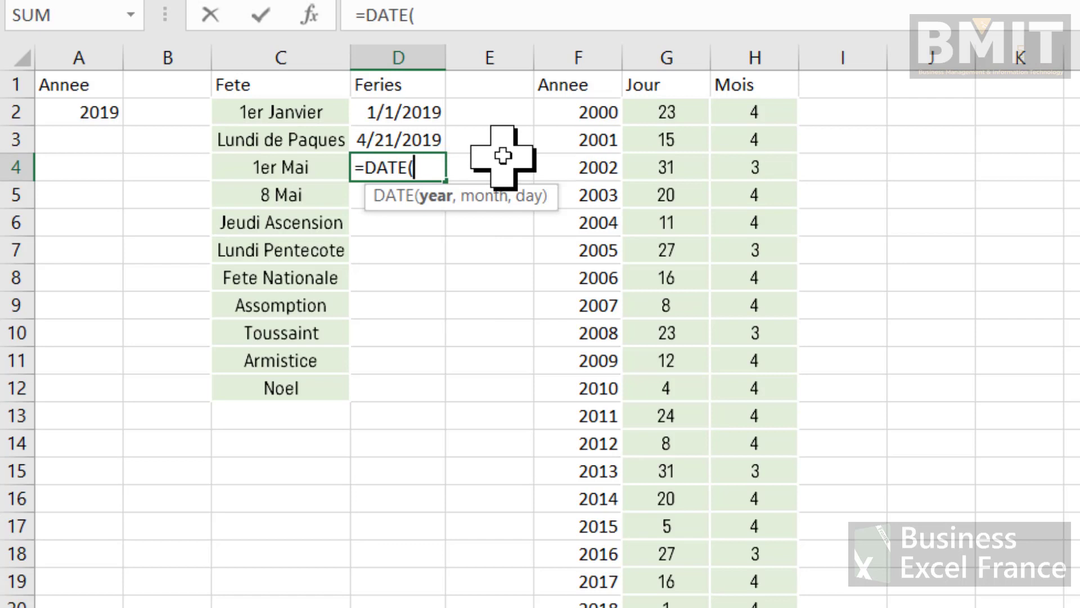
pyautogui.press('Left')
pyautogui.press('Left')
pyautogui.press('Left')
pyautogui.press('Up')
pyautogui.press('Up')
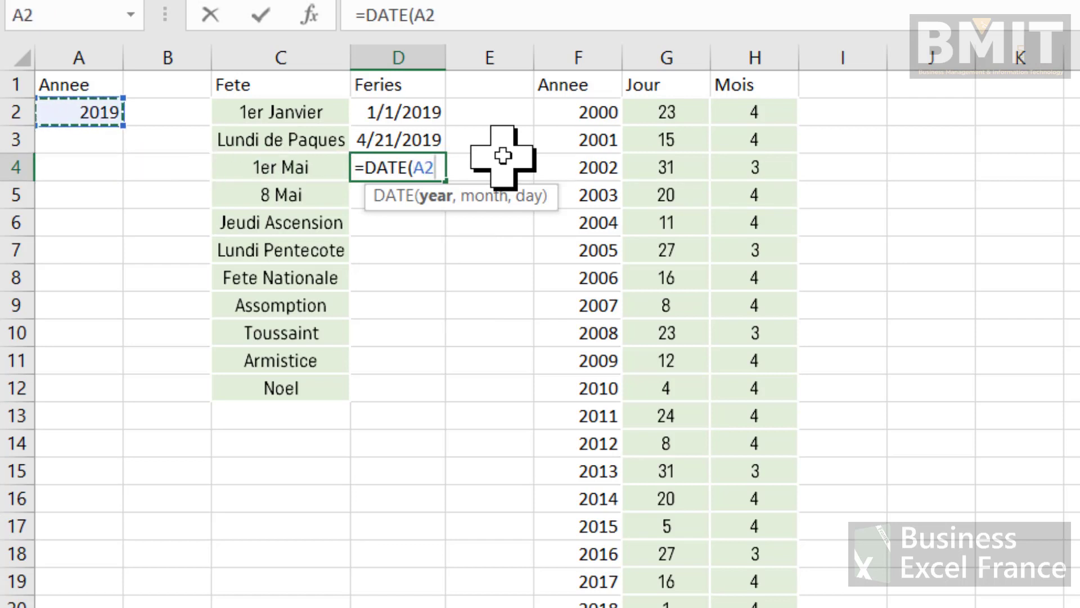
pyautogui.write(',')
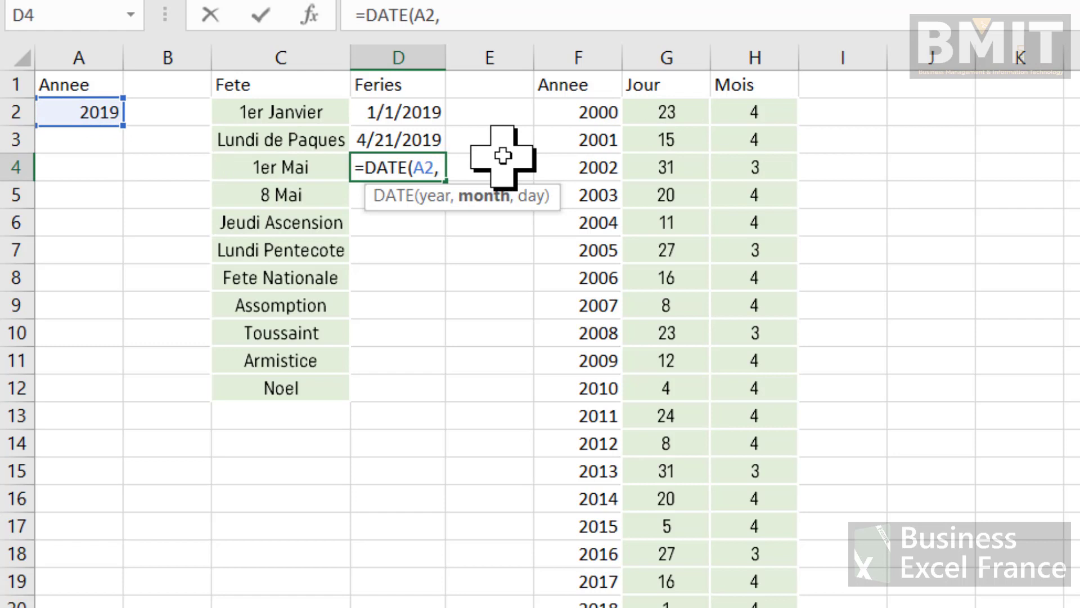
pyautogui.write('5')
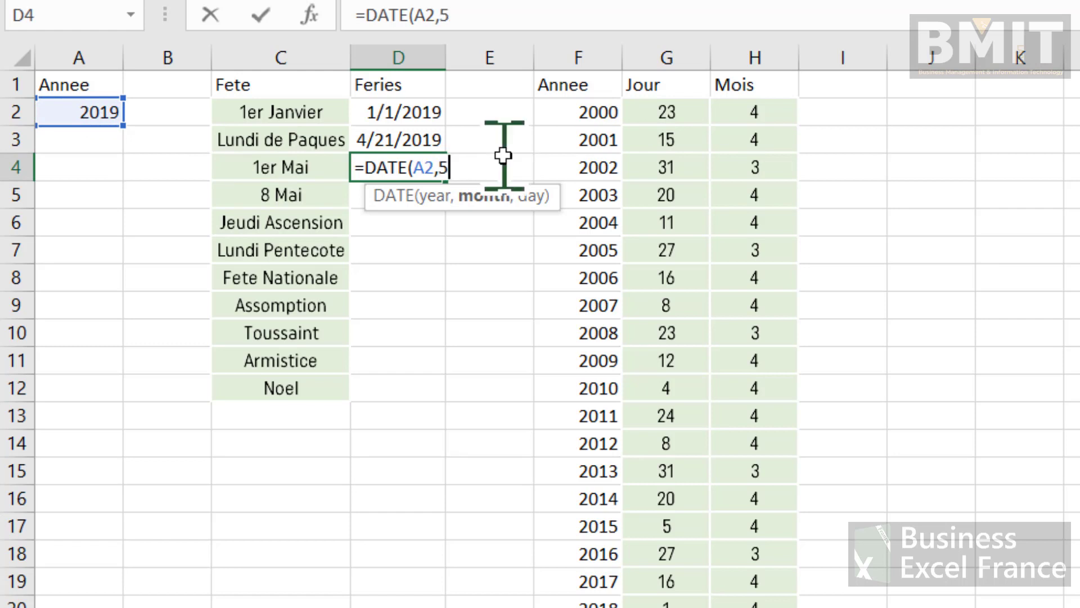
pyautogui.write('.1)')
pyautogui.press('Return')
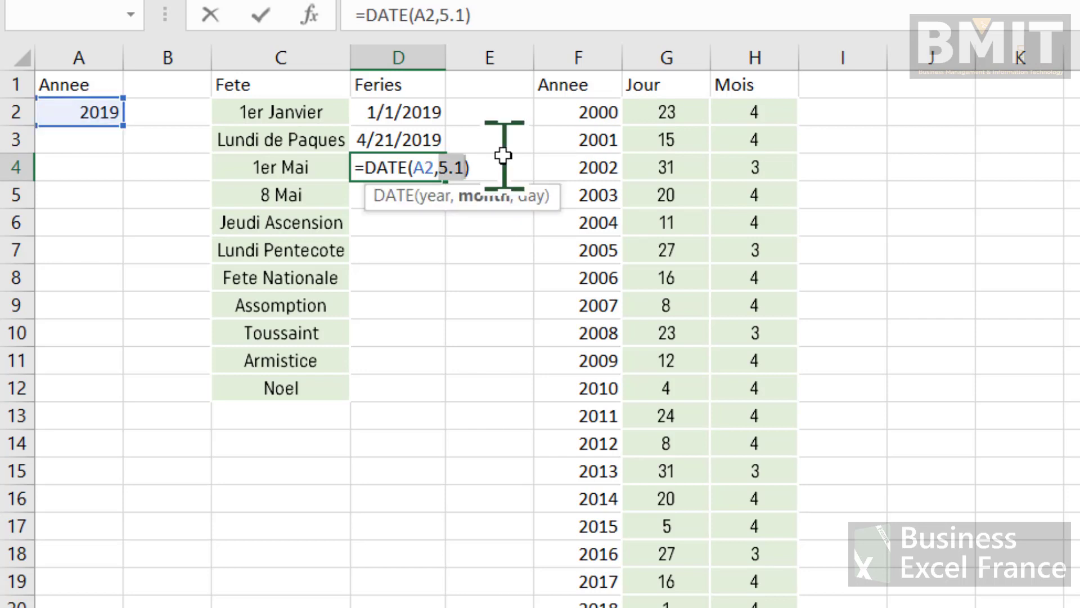
pyautogui.click(455, 163)
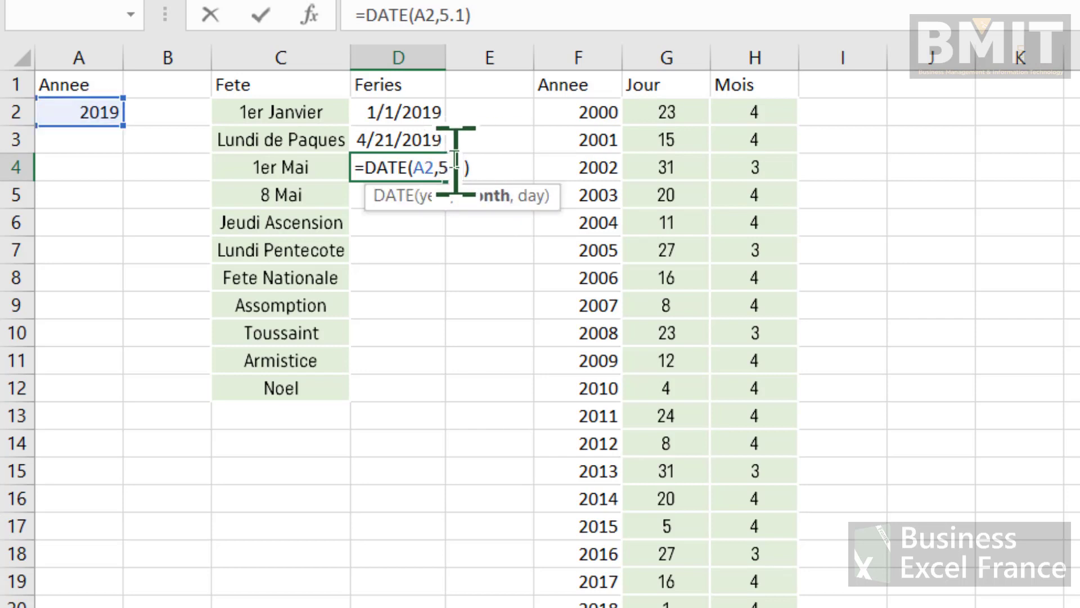
pyautogui.press('BackSpace')
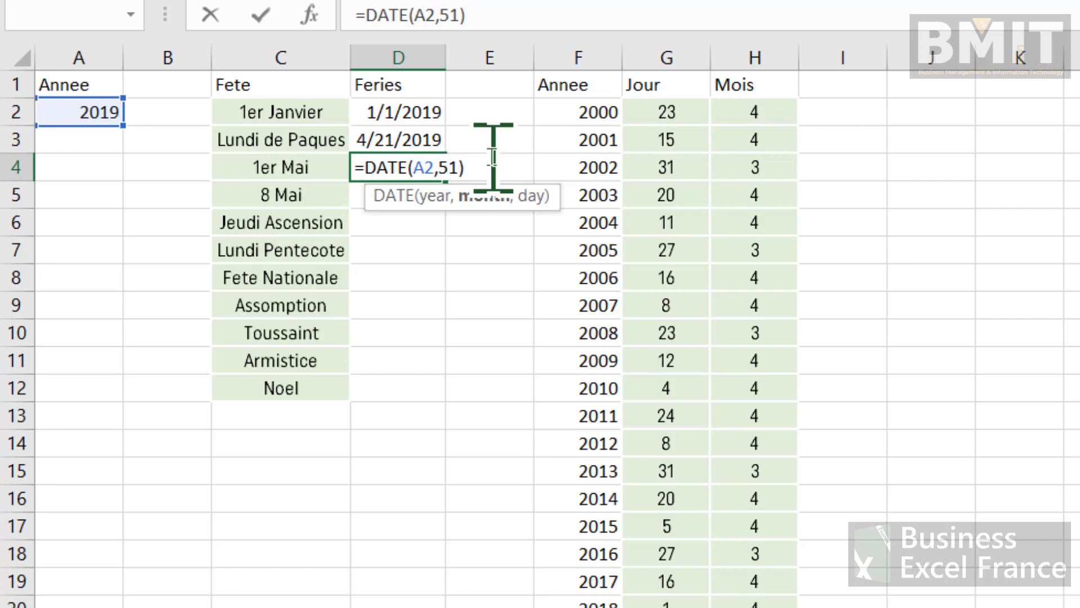
pyautogui.write(',')
pyautogui.press('Return')
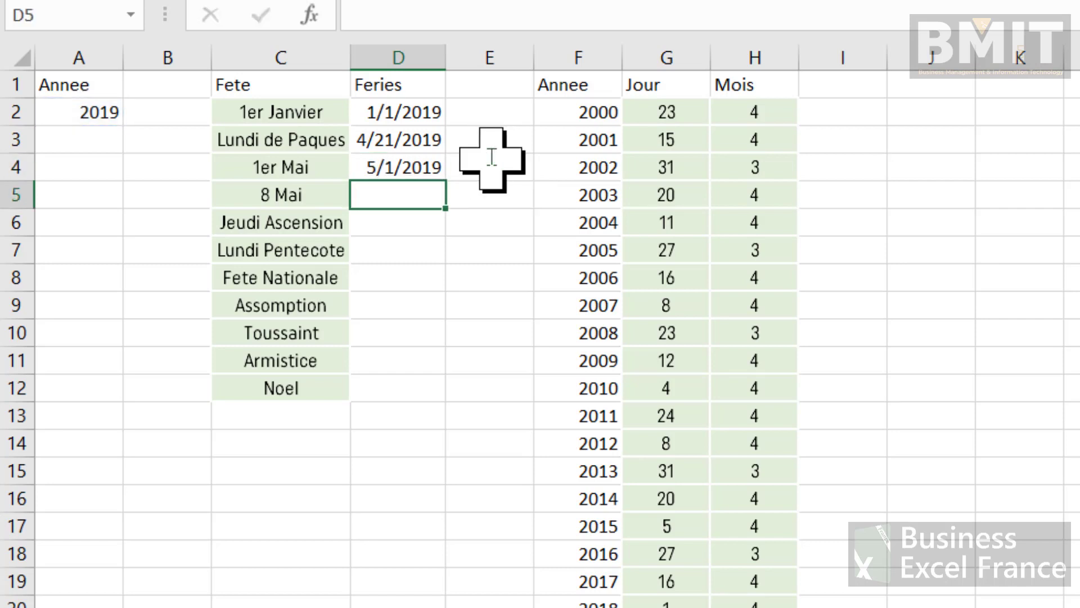
# Calculate the 8 Mai date in Feries cell D5 with =DATE(A2,5,8).
pyautogui.write('=')
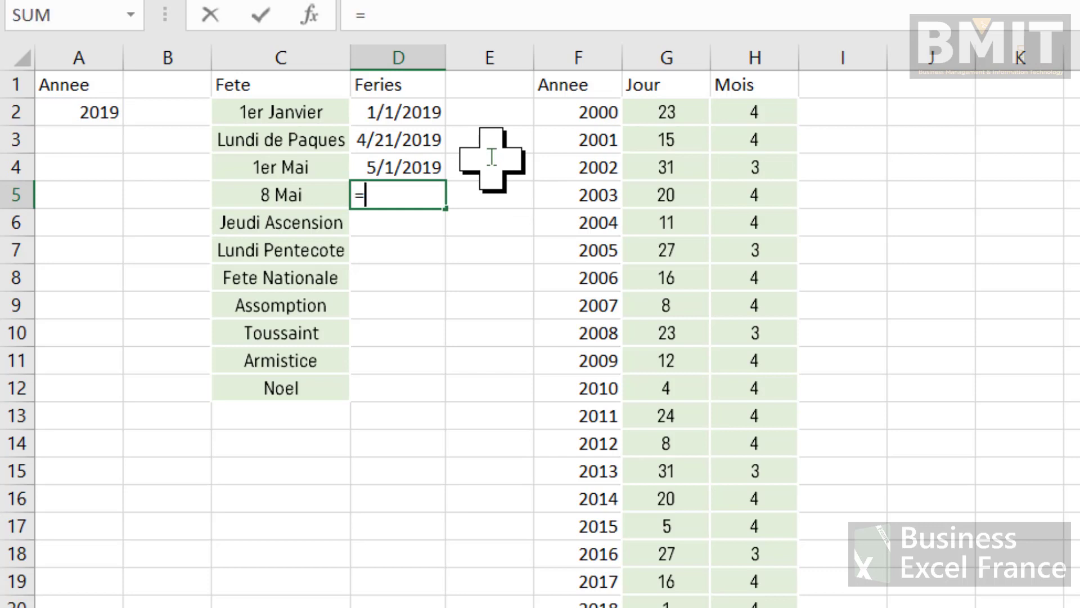
pyautogui.write('date(')
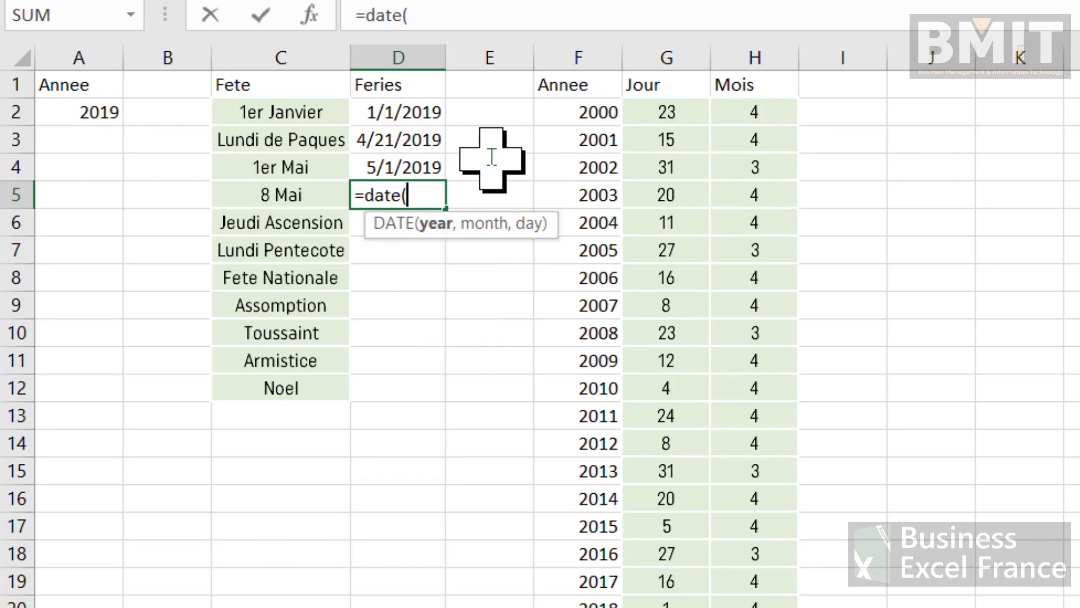
pyautogui.click(93, 106)
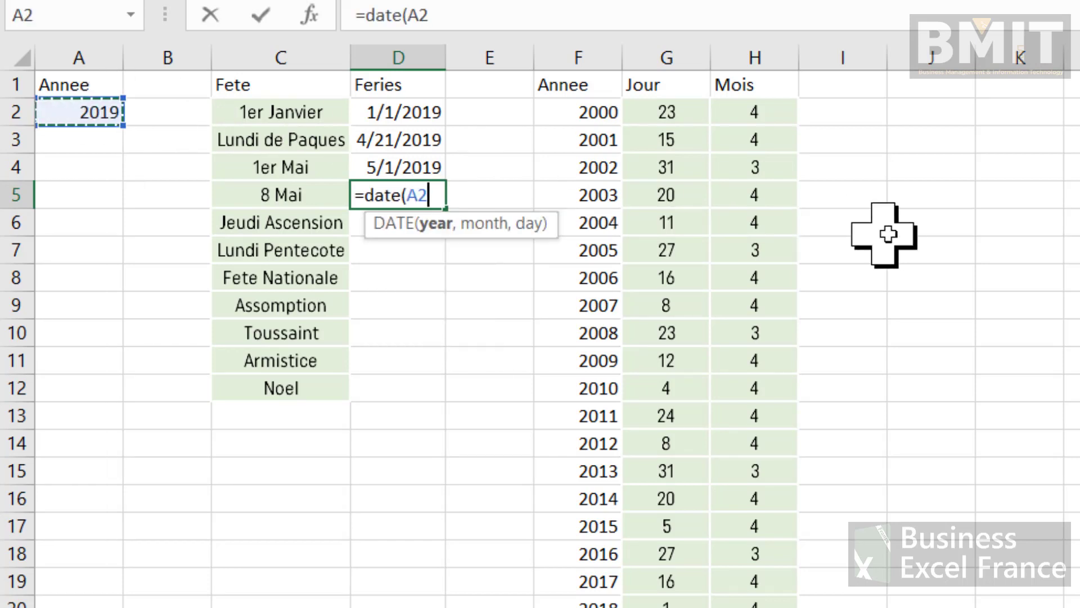
pyautogui.write(',5,8')
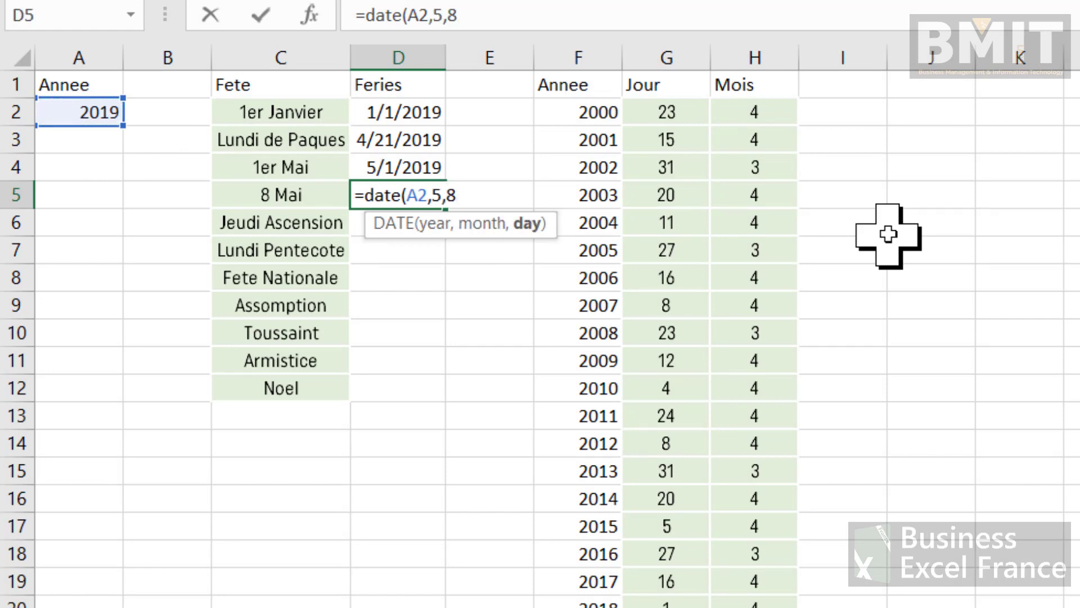
pyautogui.press('Return')
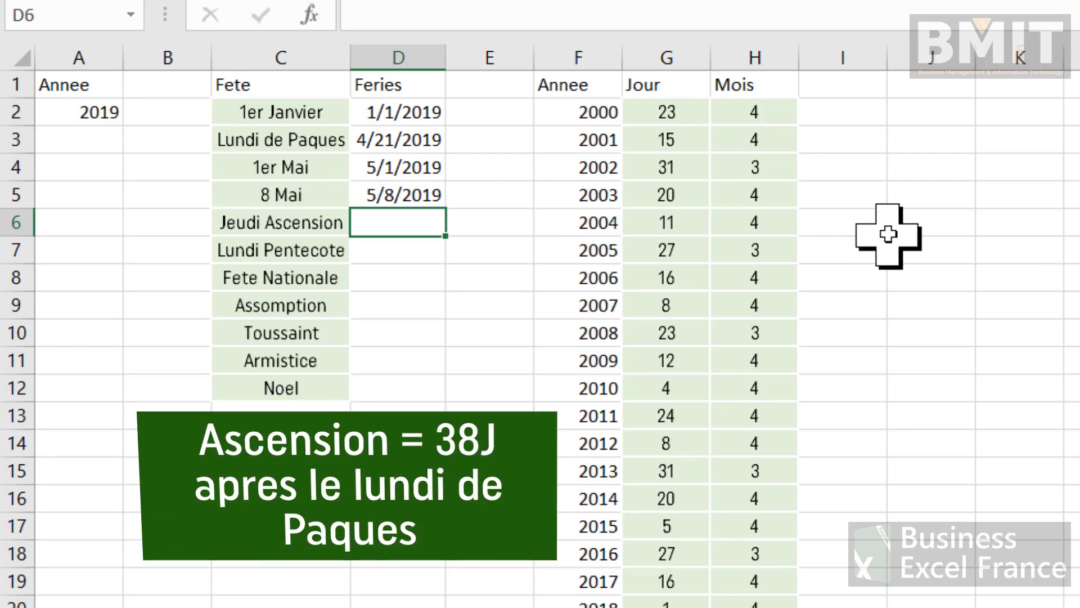
# Calculate the Jeudi Ascension date in cell D6 as 38 days after Lundi de Paques with =D3+38.
pyautogui.write('=')
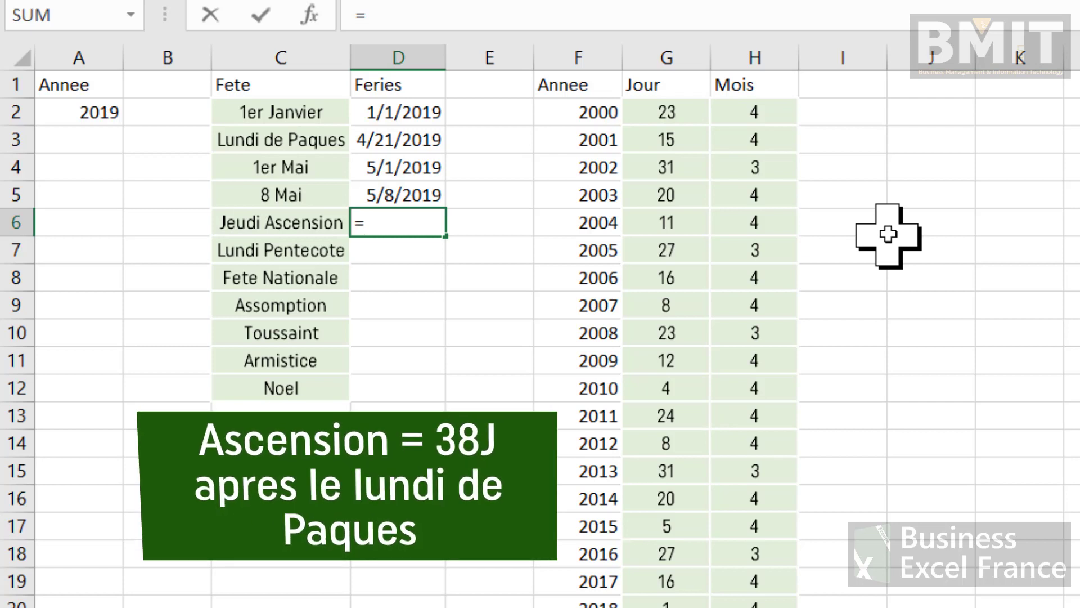
pyautogui.press('Up')
pyautogui.press('Up')
pyautogui.press('Up')
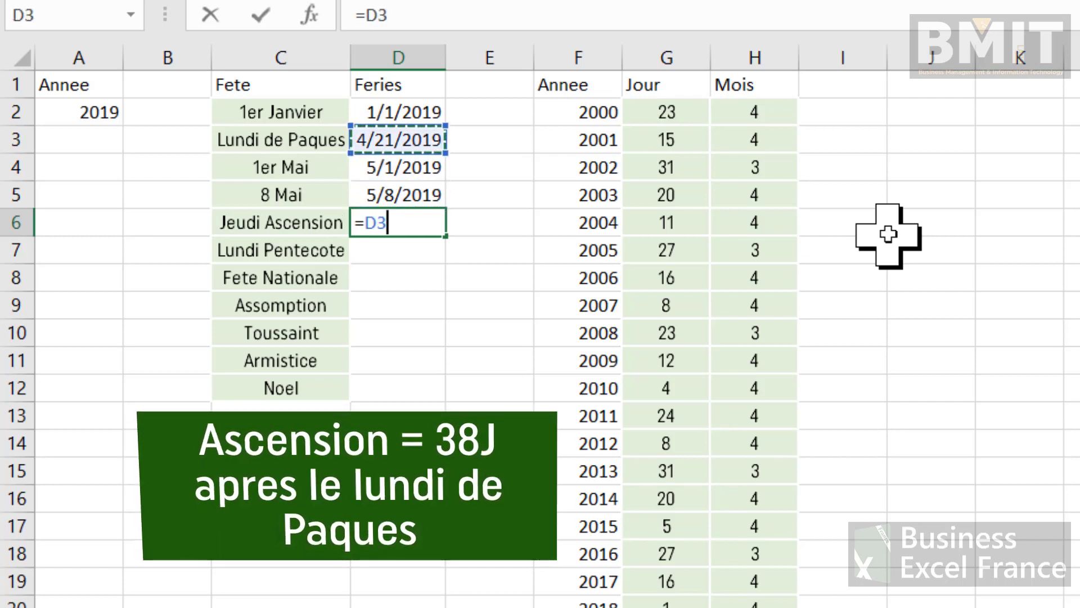
pyautogui.write('+38')
pyautogui.press('Return')
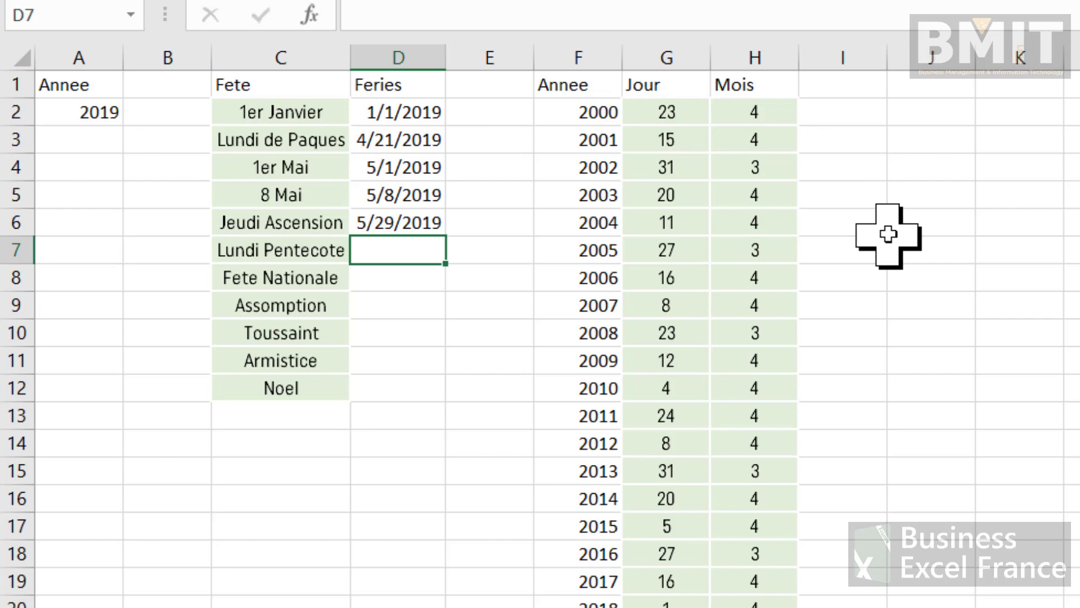
# Calculate the Lundi Pentecote date in cell D7 as 48 days after Lundi de Paques with =D3+48.
pyautogui.write('=')
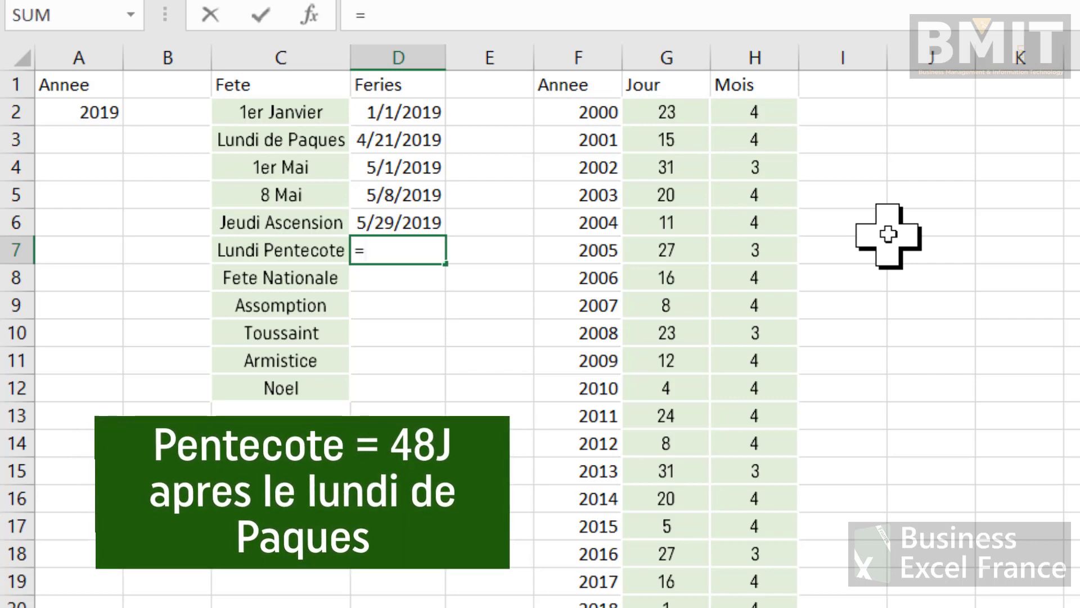
pyautogui.press('Up')
pyautogui.press('Up')
pyautogui.press('Up')
pyautogui.press('Up')
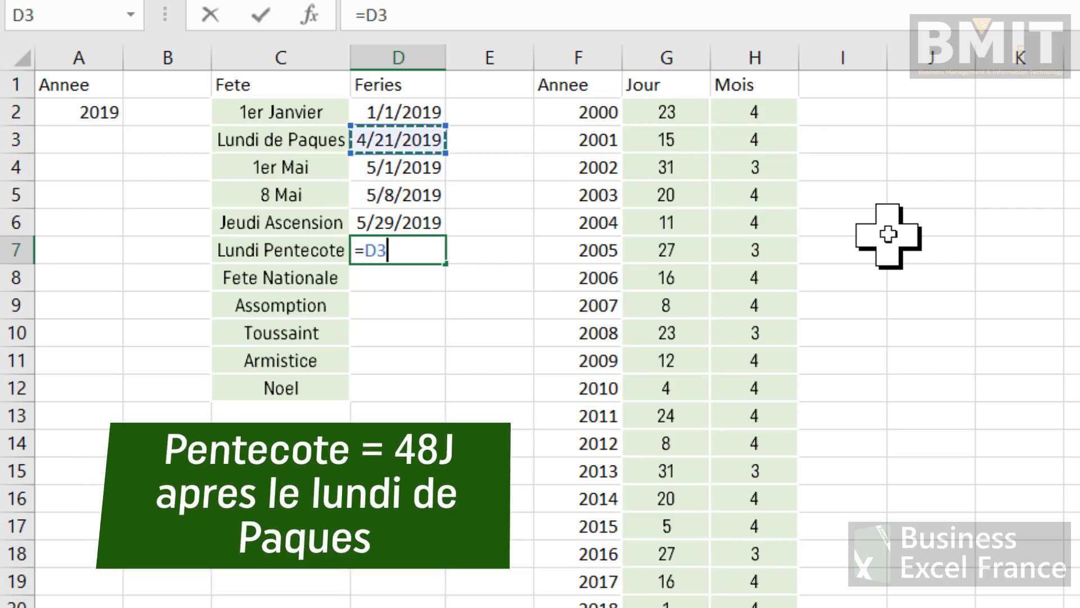
pyautogui.write('+48')
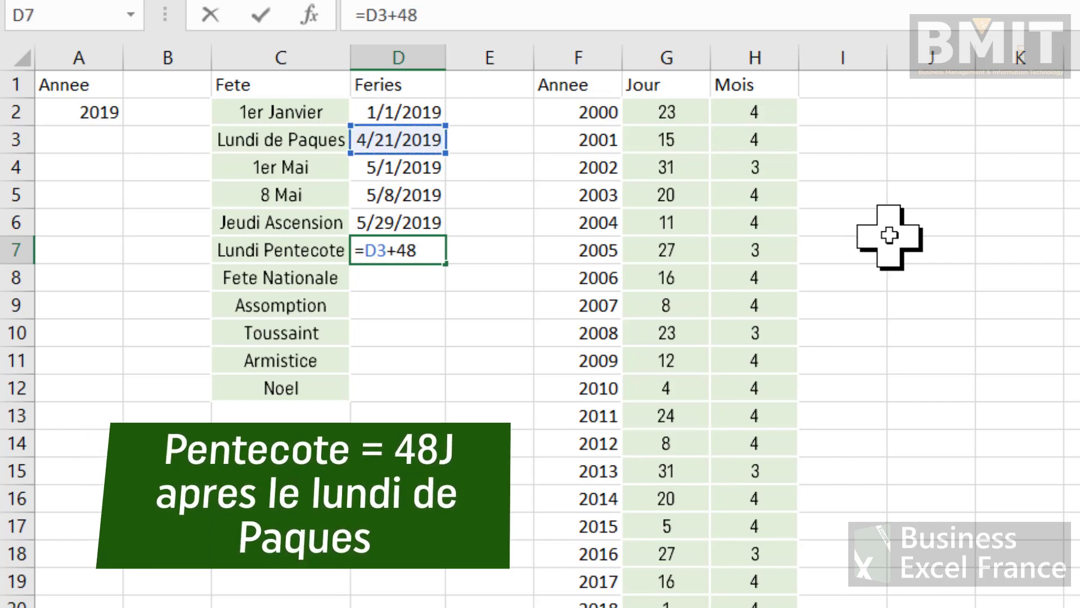
pyautogui.press('Return')
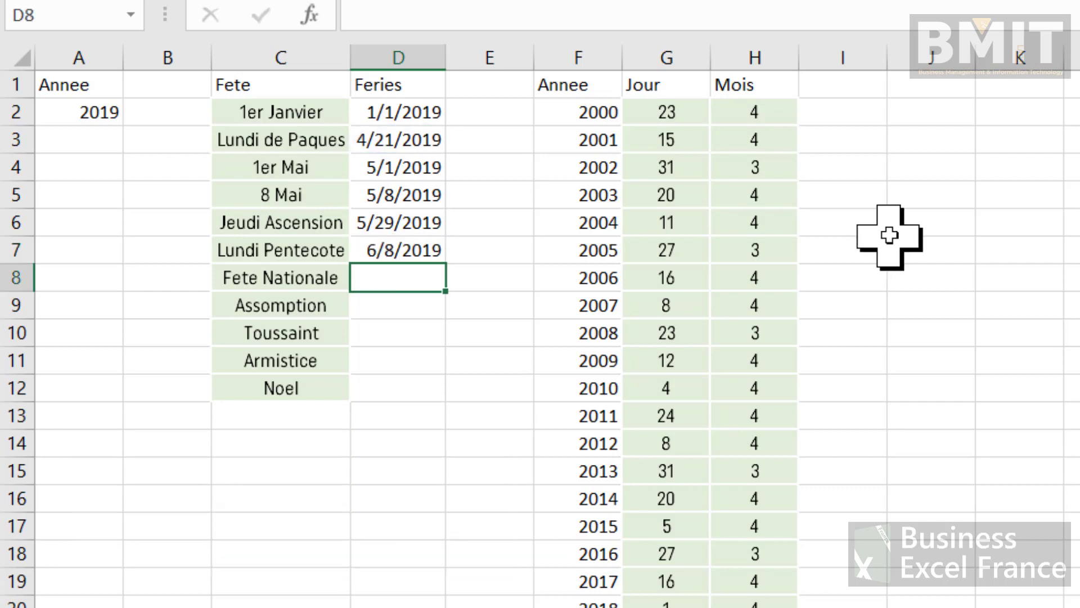
# Calculate the Fete Nationale date in cell D8 with =DATE(A2,7,14), replacing the bare A2 reference entered first.
pyautogui.write('=')
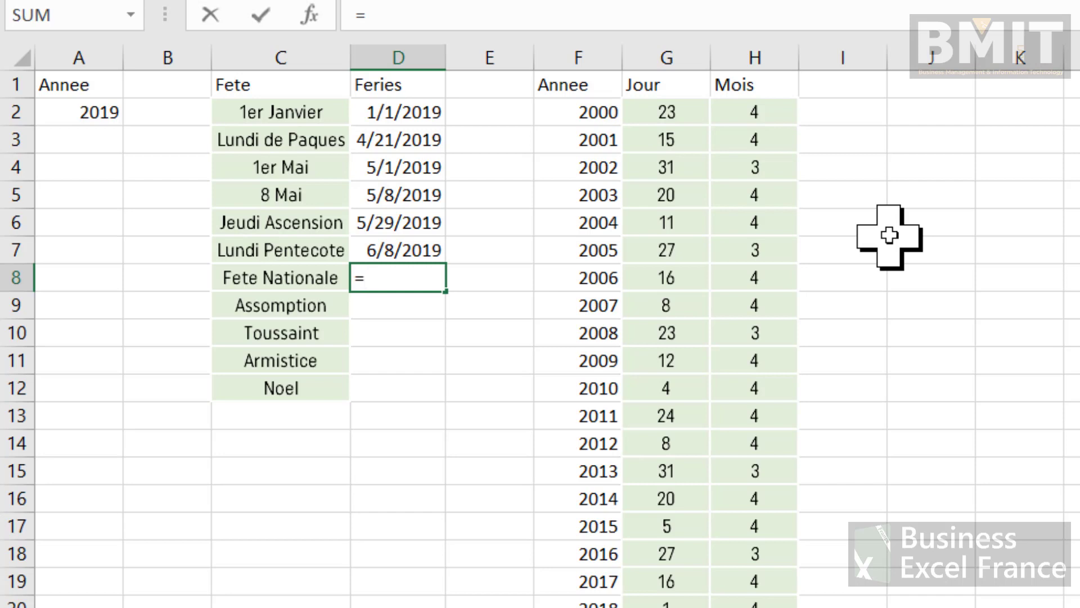
pyautogui.click(104, 110)
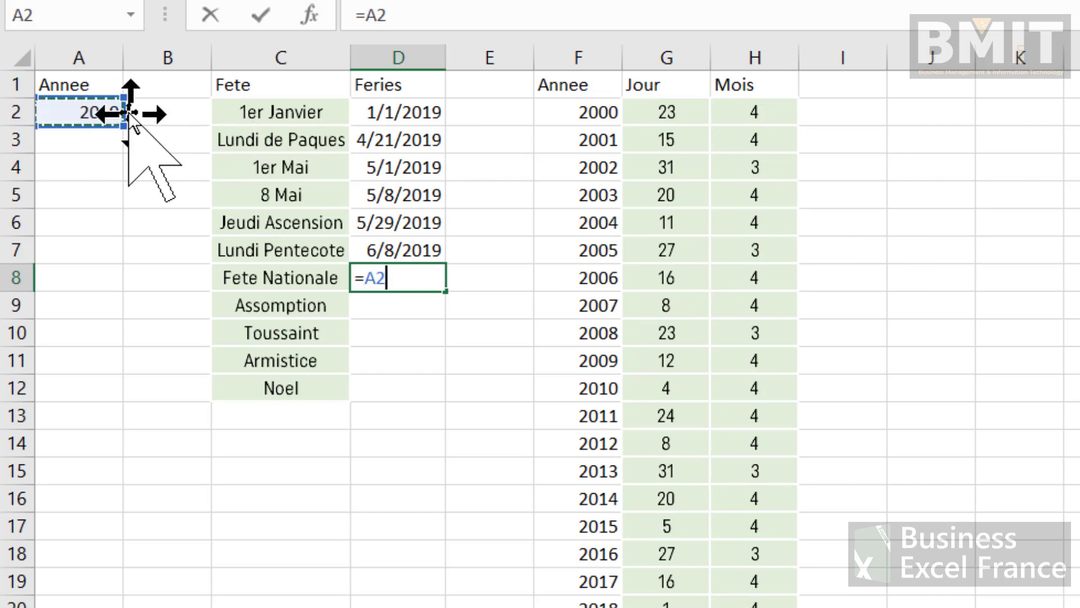
pyautogui.press('BackSpace')
pyautogui.press('BackSpace')
pyautogui.write('date')
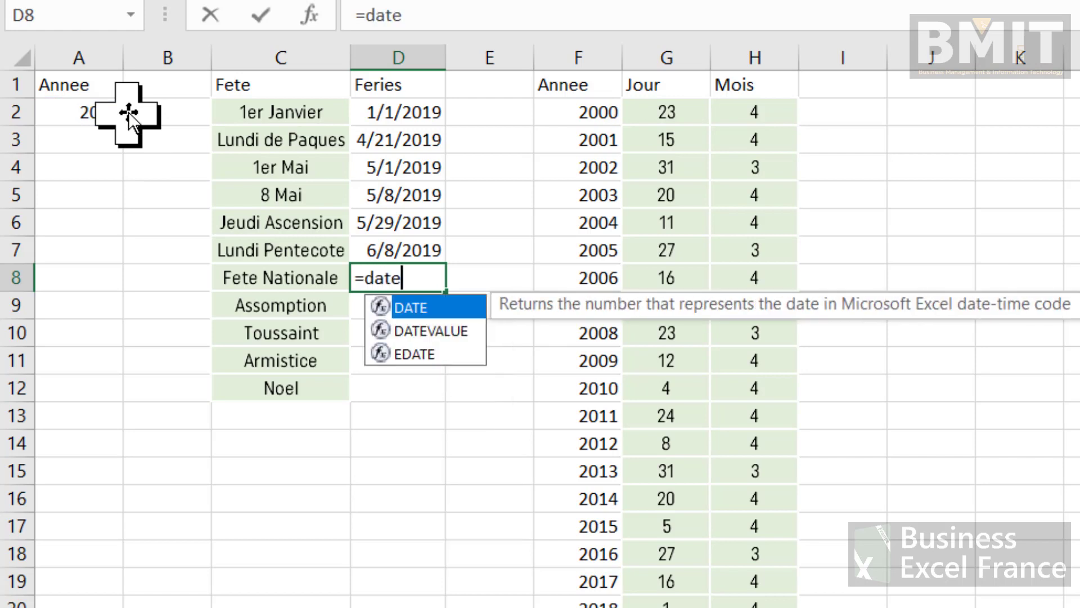
pyautogui.write('(')
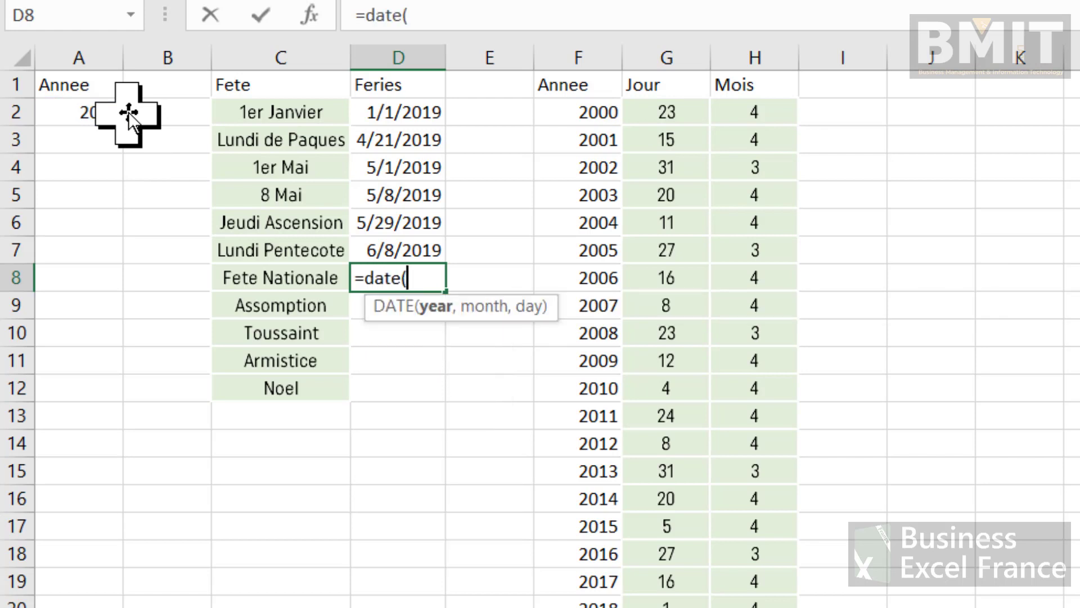
pyautogui.click(88, 112)
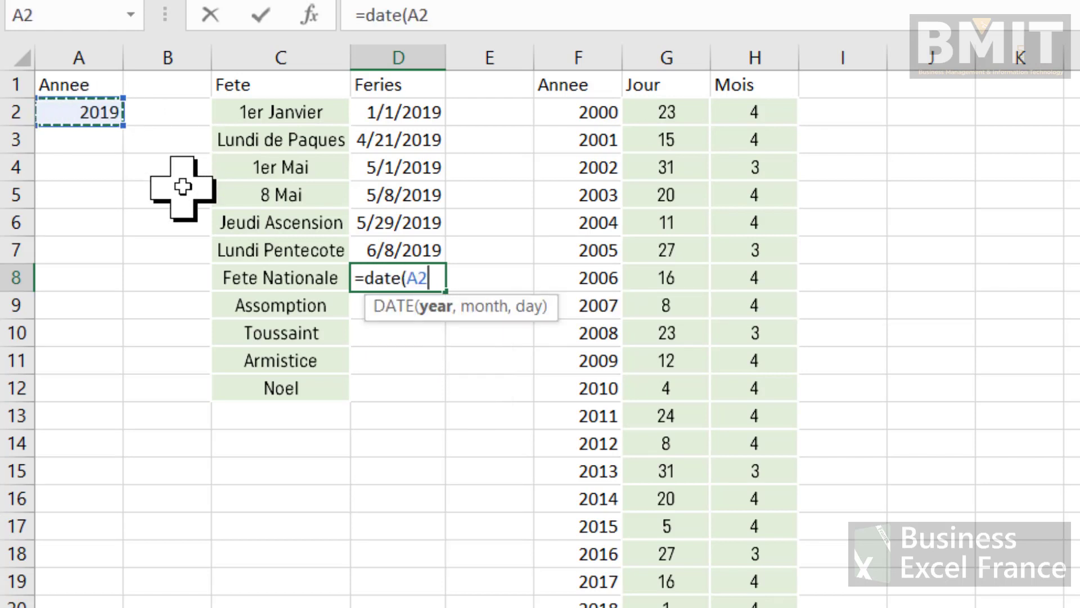
pyautogui.write(',7')
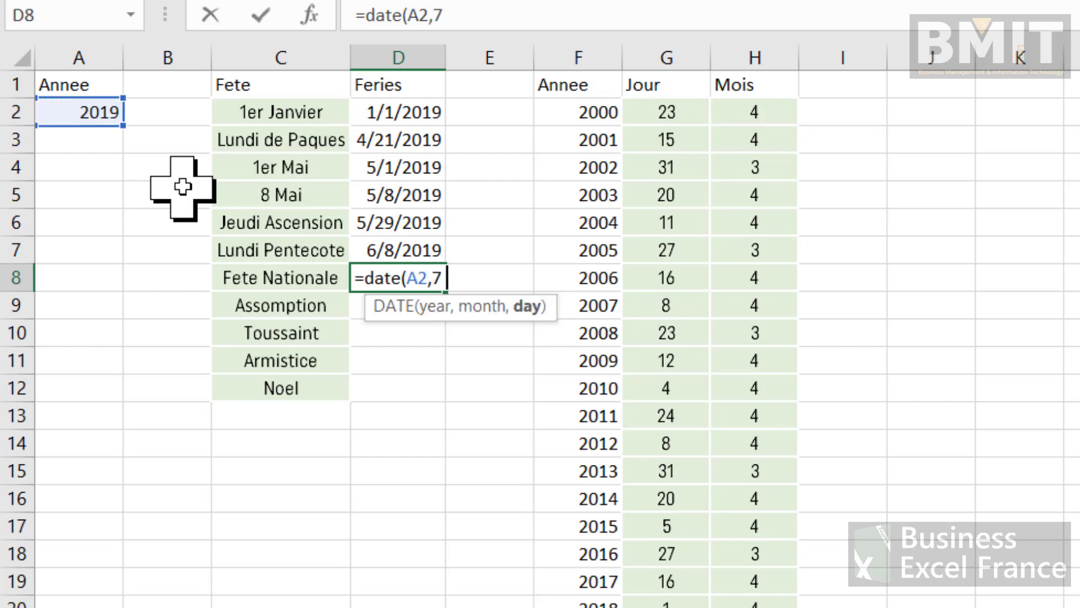
pyautogui.write(',14')
pyautogui.press('Return')
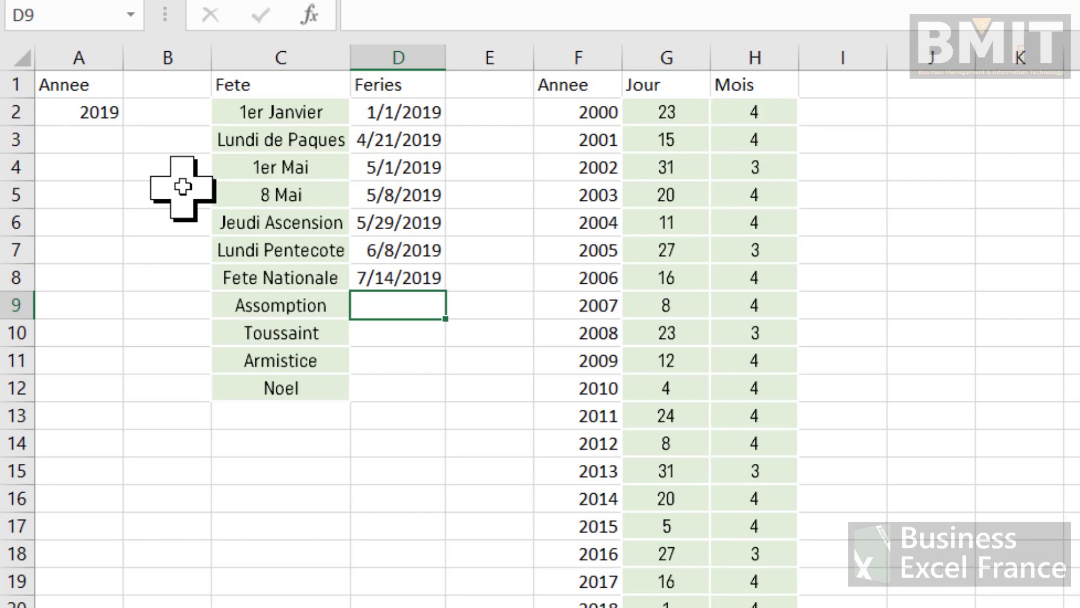
# Calculate the Assomption date in Feries cell D9 with =DATE(A2,8,15).
pyautogui.write('=date')
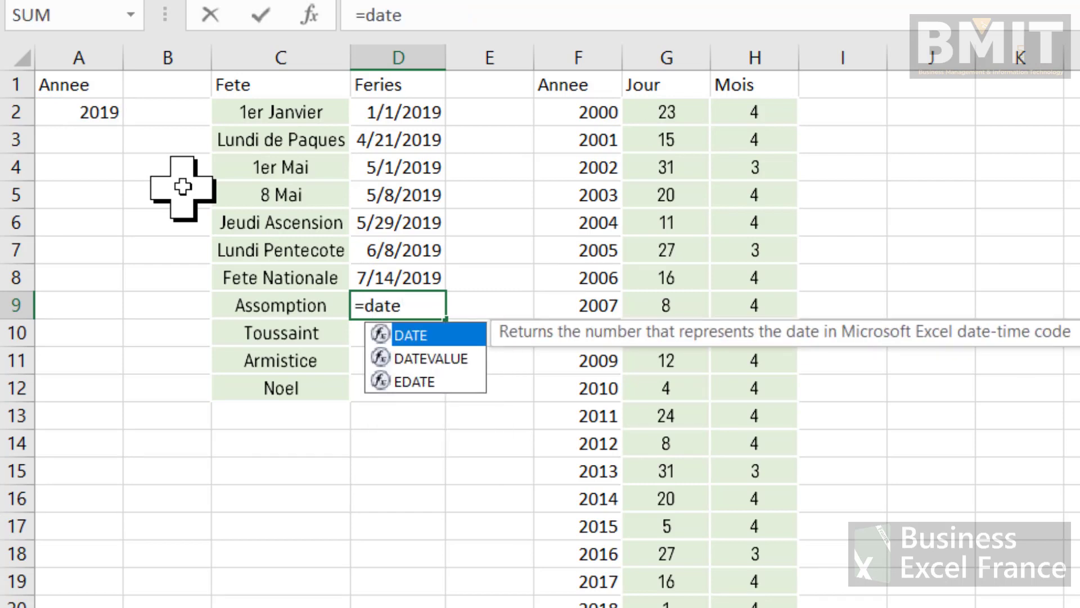
pyautogui.press('Tab')
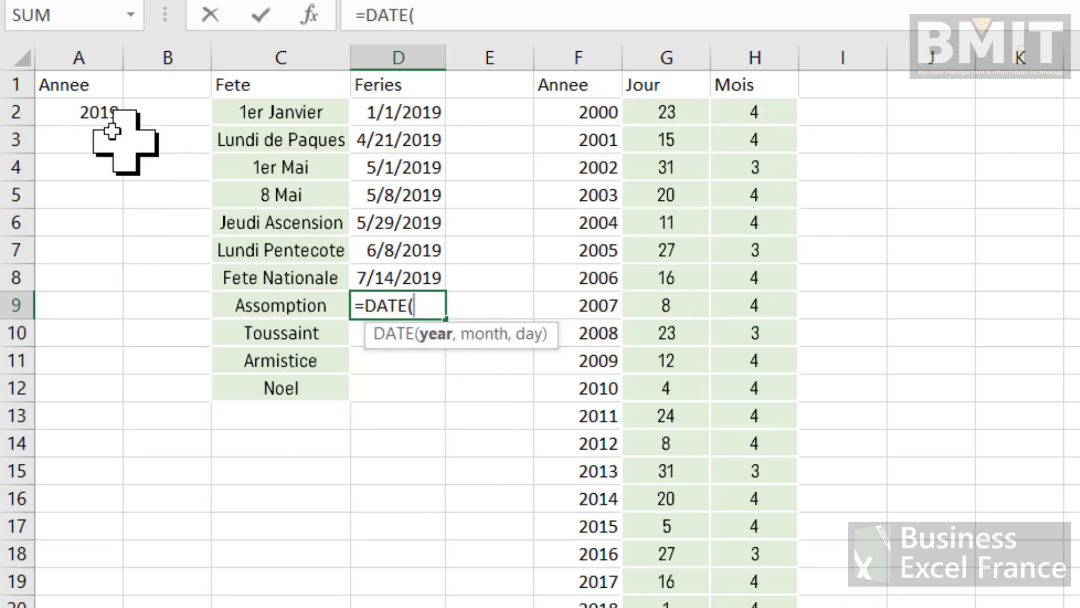
pyautogui.click(73, 115)
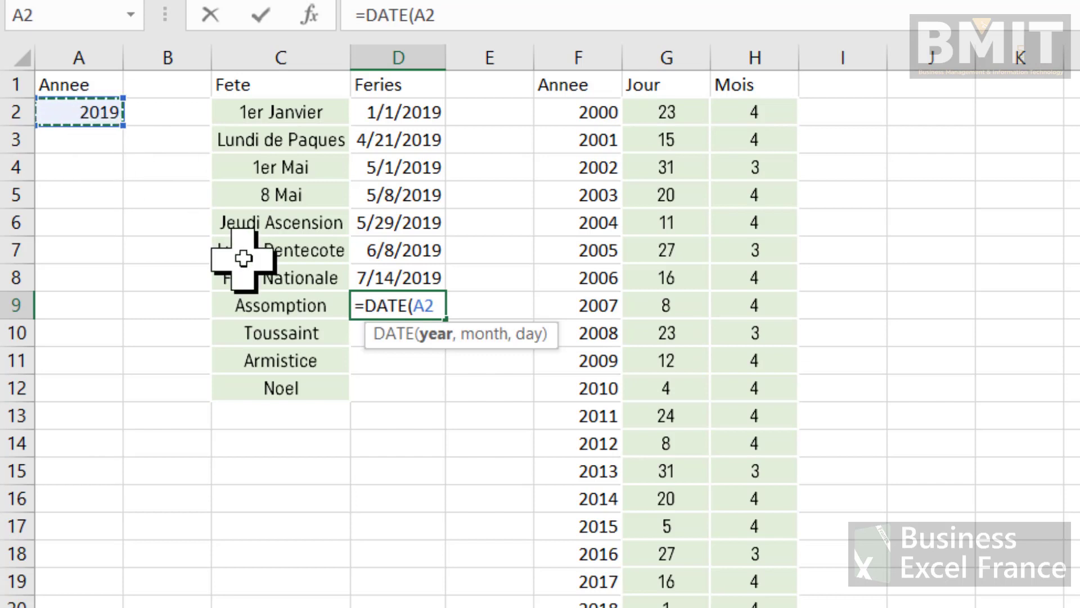
pyautogui.write(',8,')
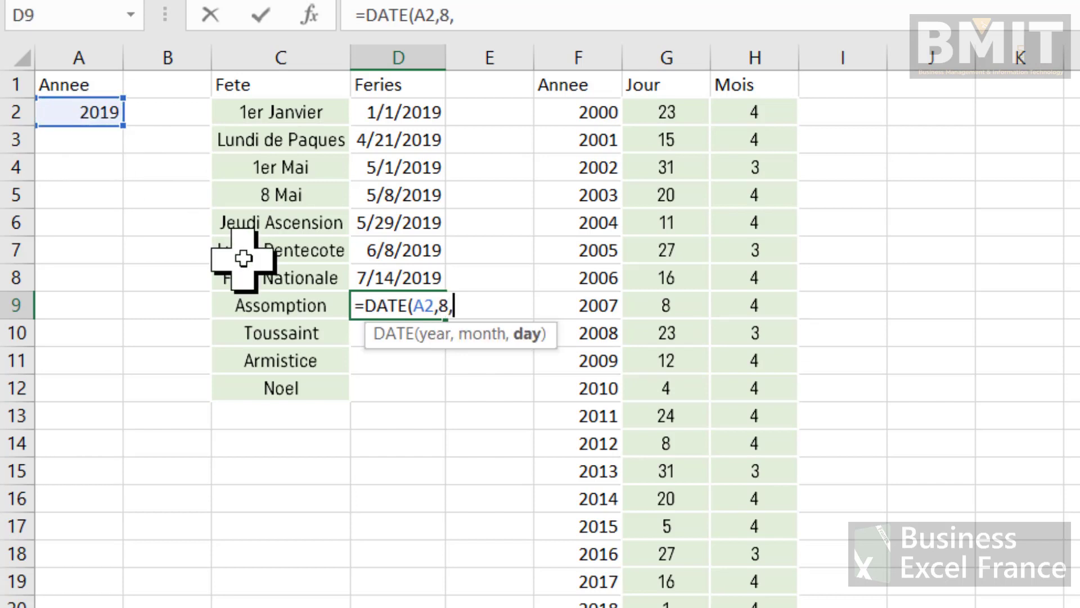
pyautogui.write('15')
pyautogui.press('Return')
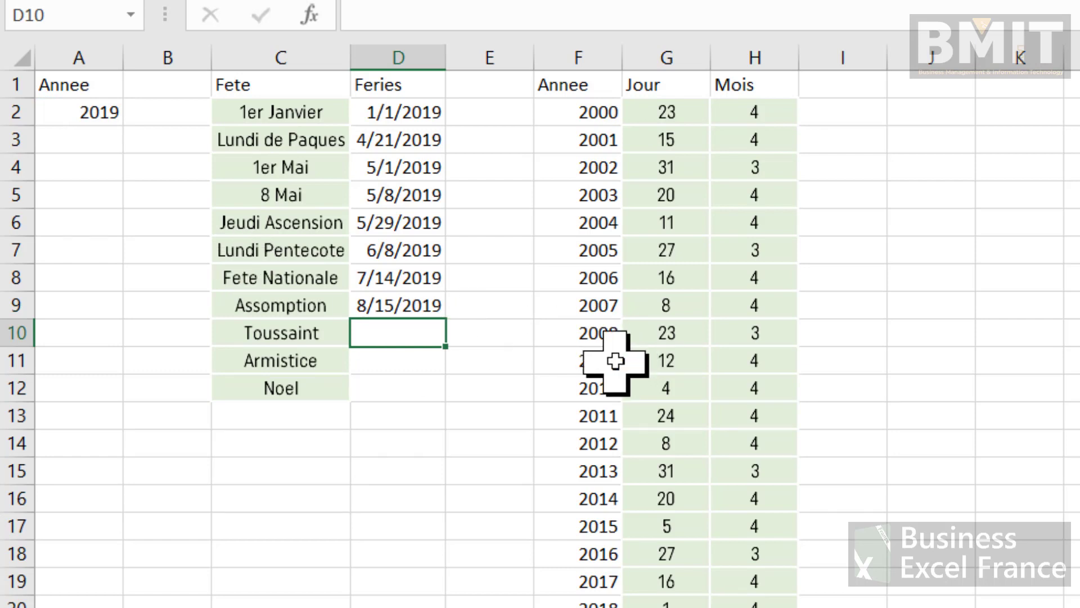
# Calculate the Toussaint date in Feries cell D10 with =DATE(A2,11,1).
pyautogui.write('=date')
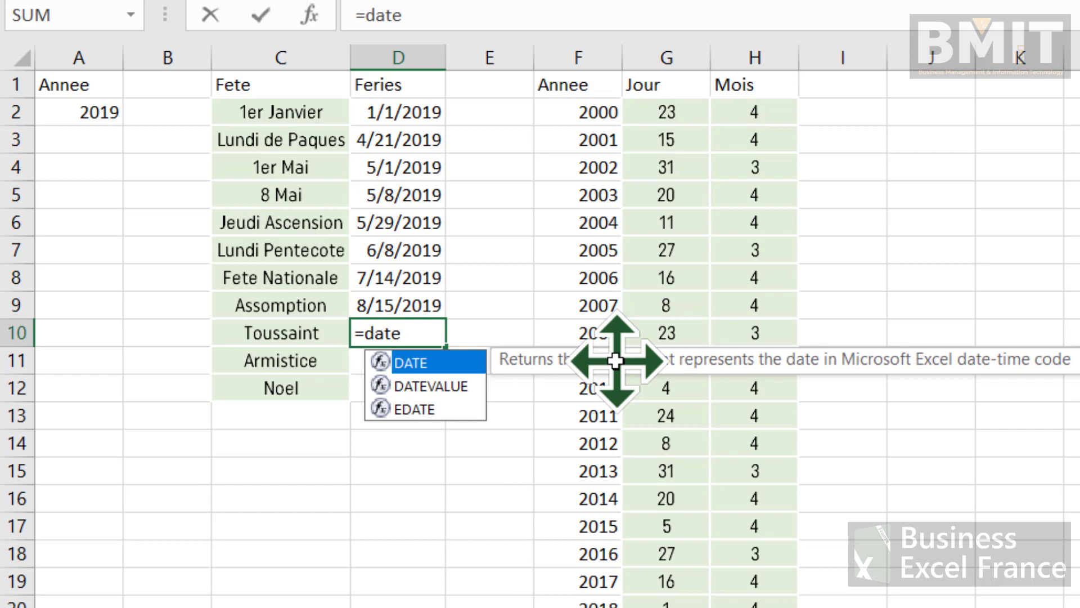
pyautogui.press('Tab')
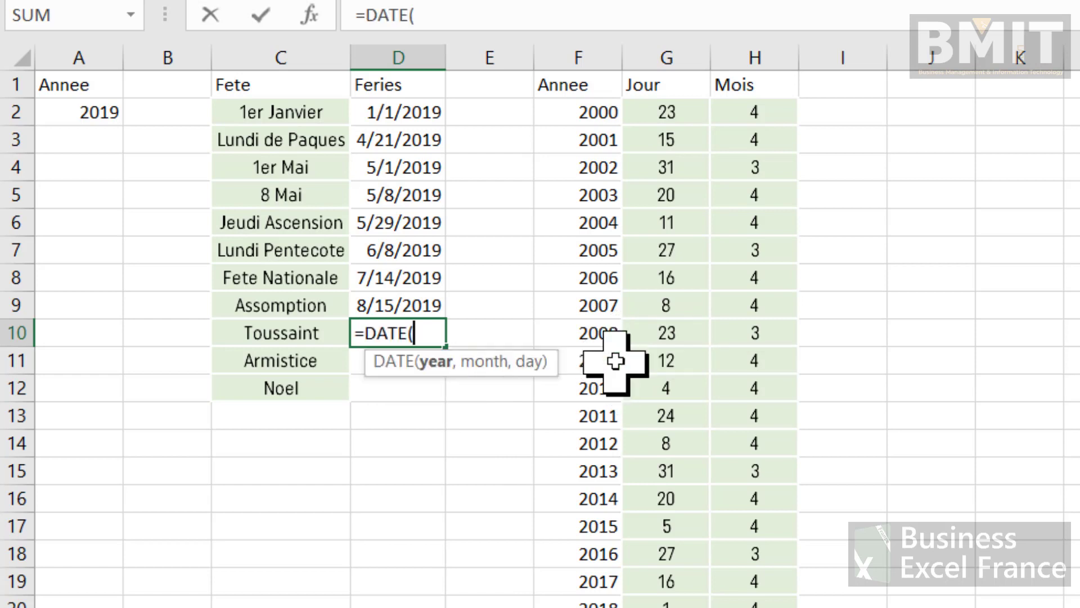
pyautogui.click(88, 112)
pyautogui.write(',1')
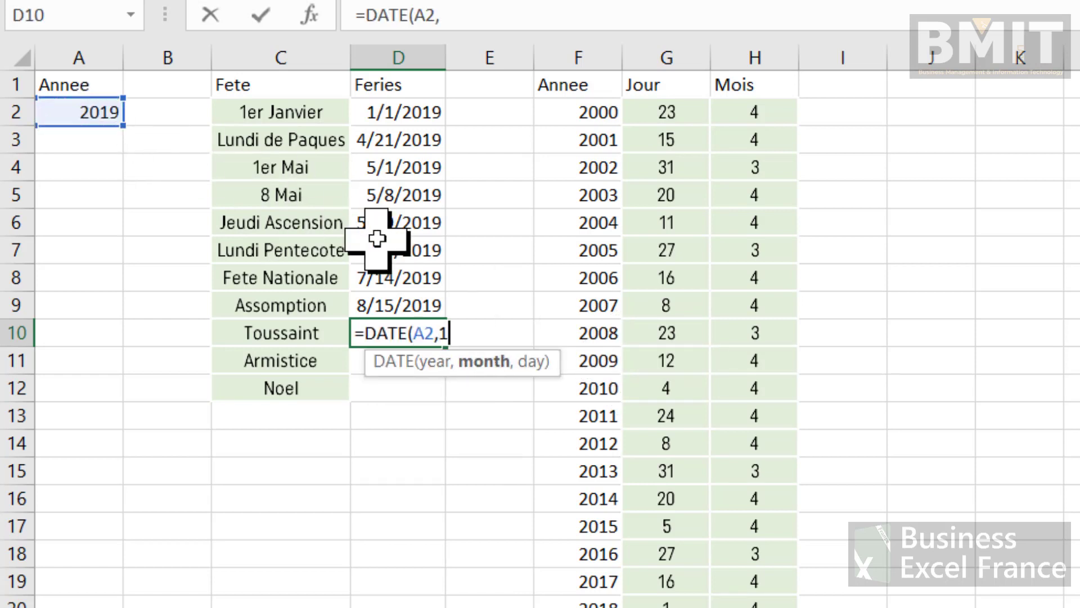
pyautogui.write('1,1')
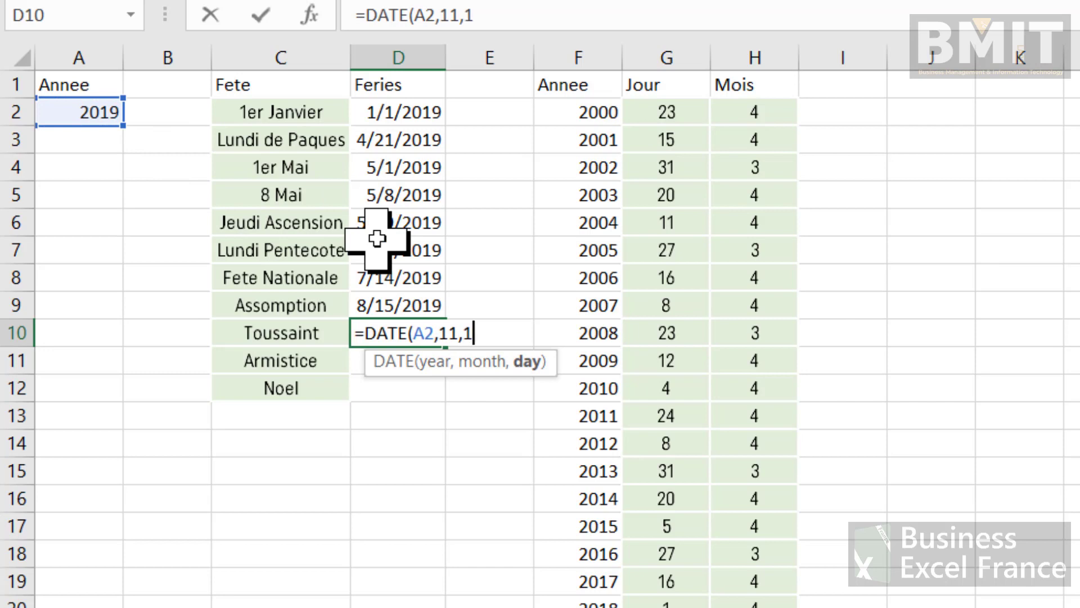
pyautogui.press('Return')
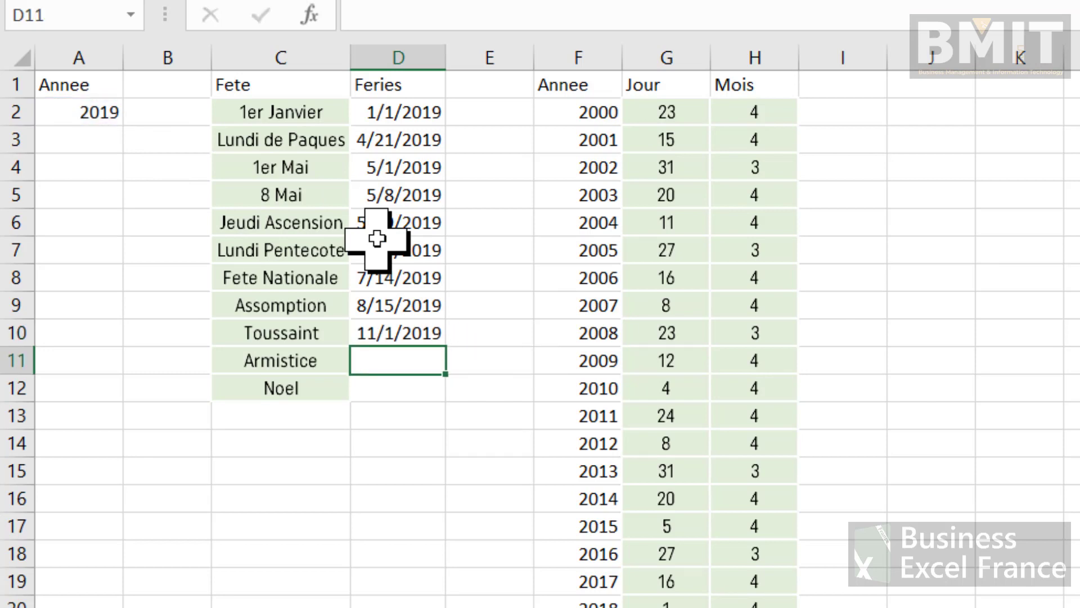
# Calculate the Armistice date in Feries cell D11 with =DATE(A2,11,11).
pyautogui.write('=')
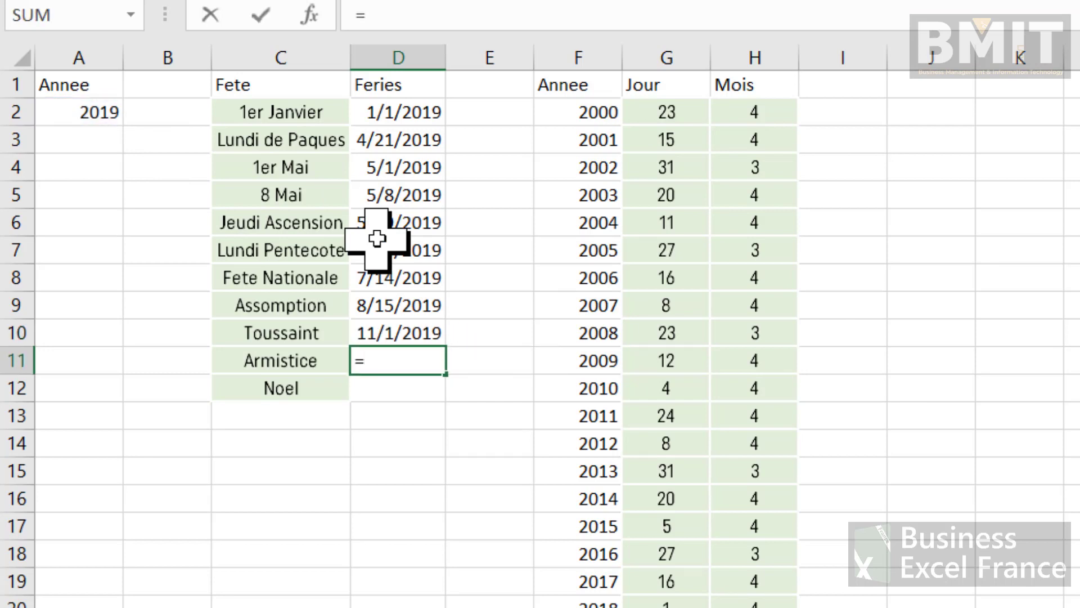
pyautogui.write('date')
pyautogui.press('Tab')
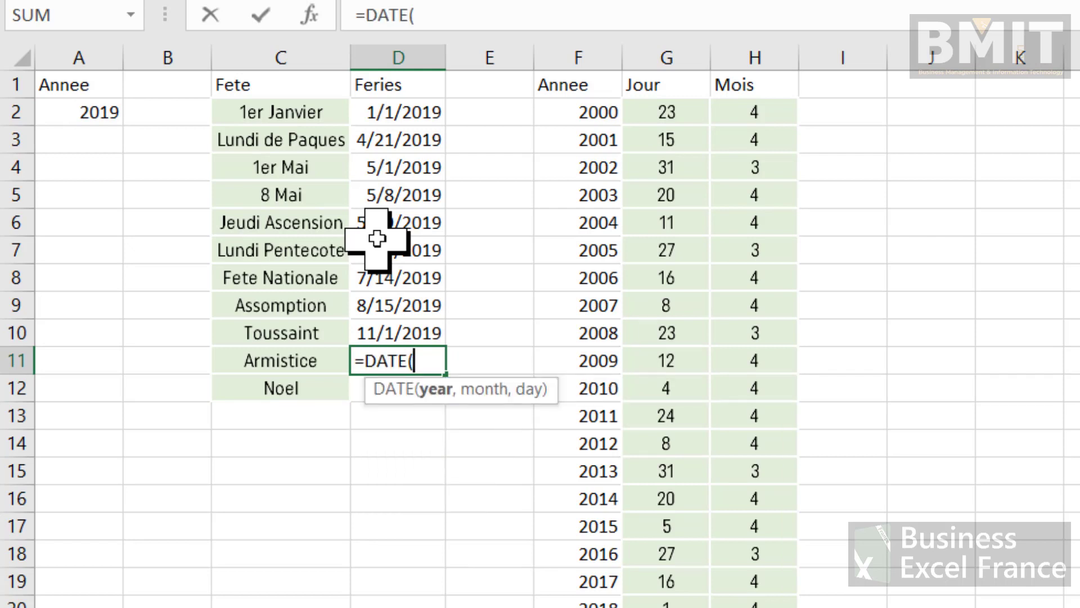
pyautogui.click(106, 109)
pyautogui.write(',')
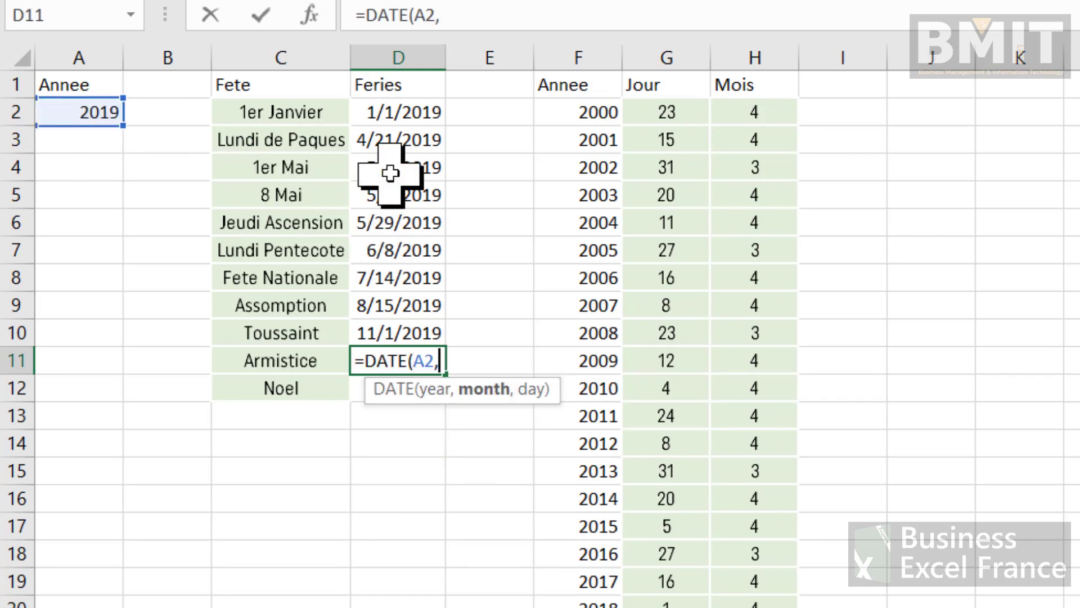
pyautogui.write('11,11')
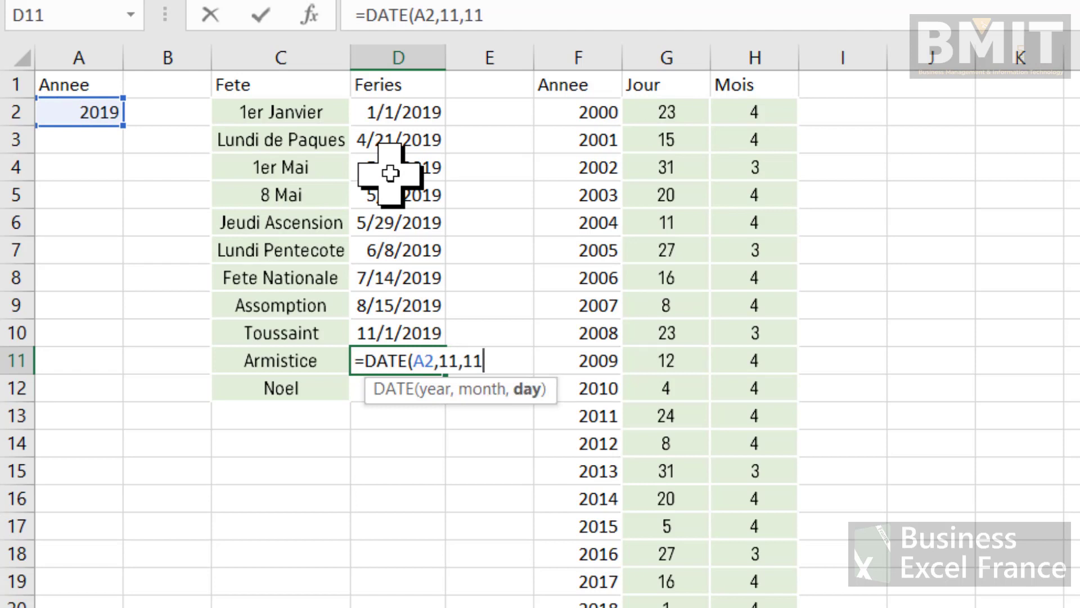
pyautogui.press('Return')
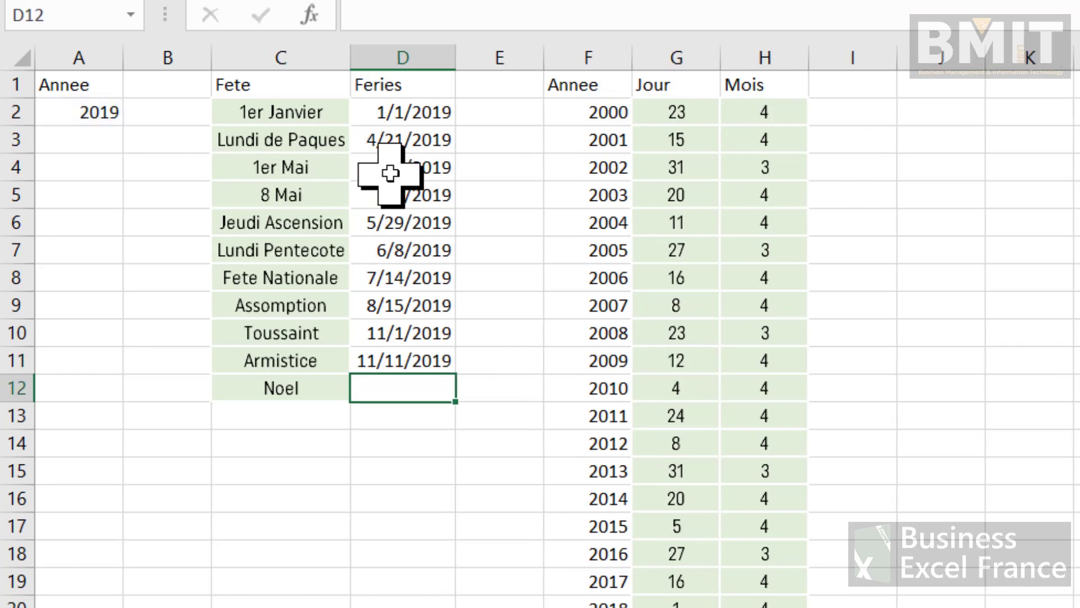
# Calculate the Noel date in Feries cell D12 with =DATE(A2,12,25).
pyautogui.write('=')
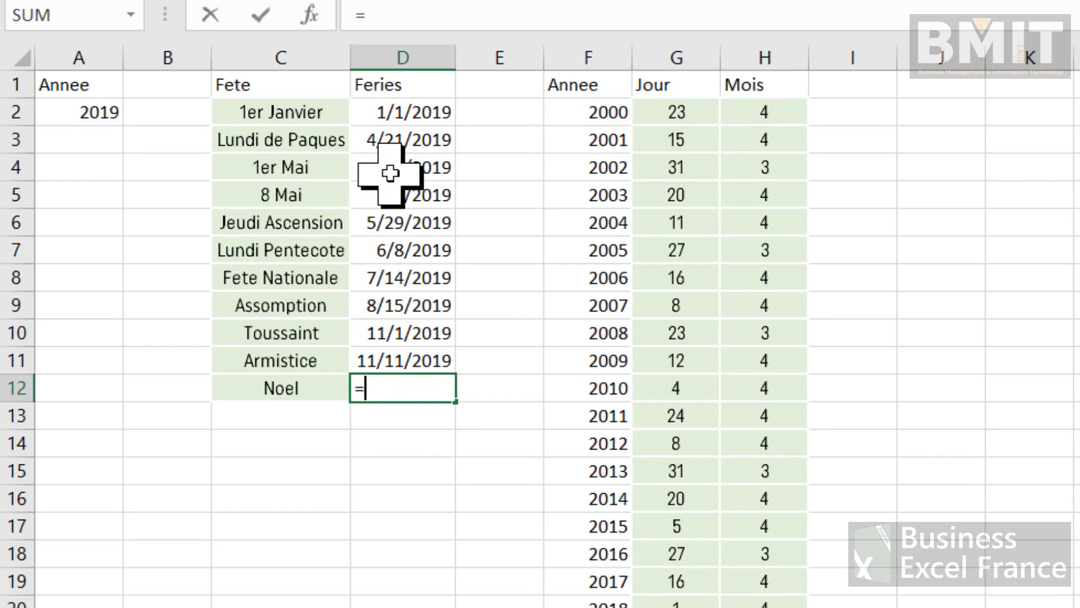
pyautogui.write('date')
pyautogui.press('Tab')
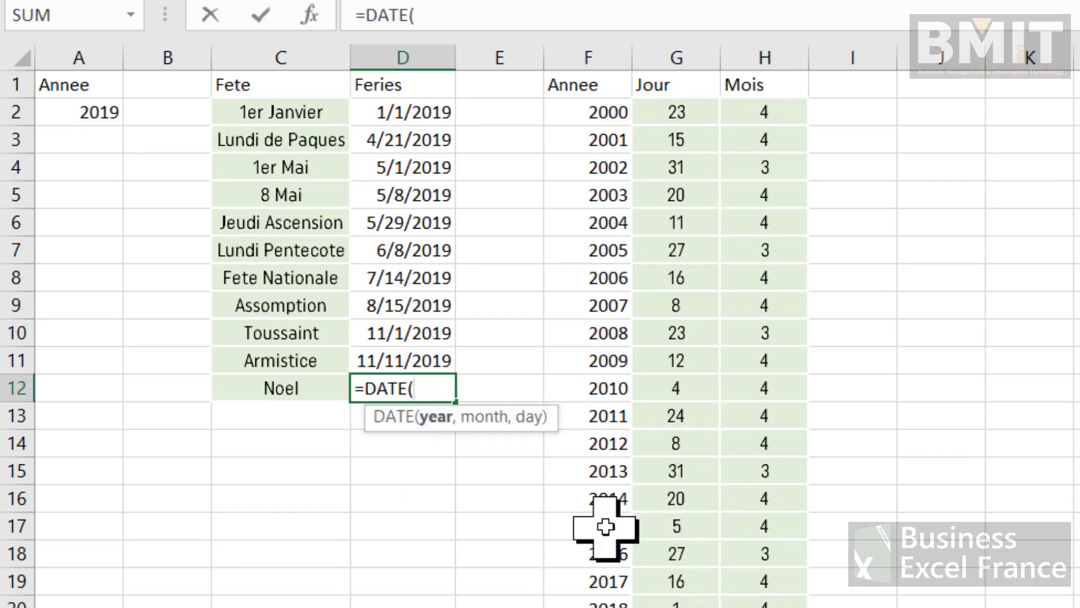
pyautogui.click(65, 107)
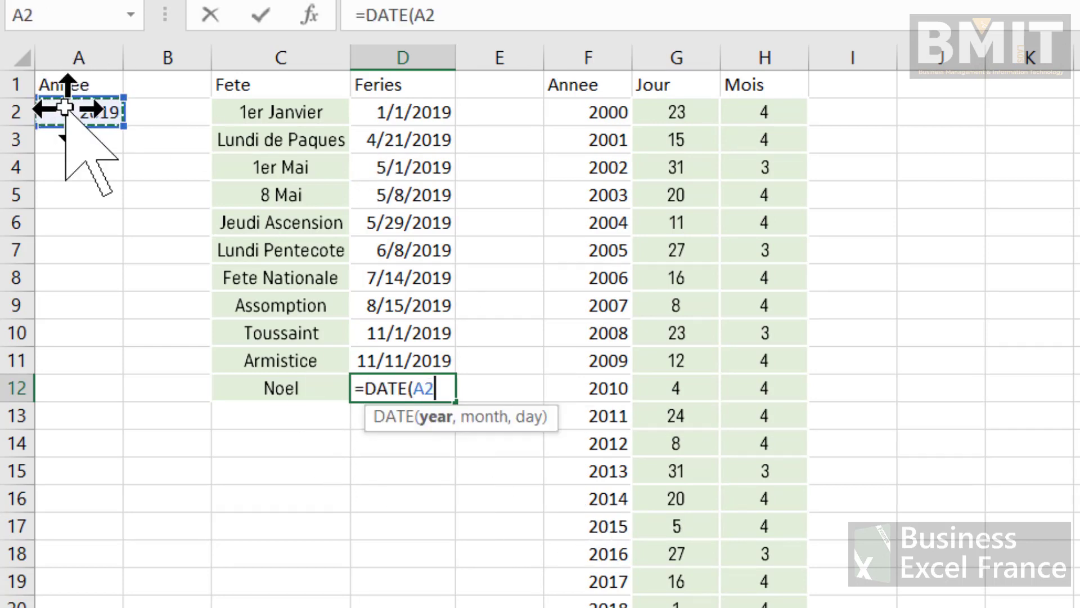
pyautogui.write(',12,25')
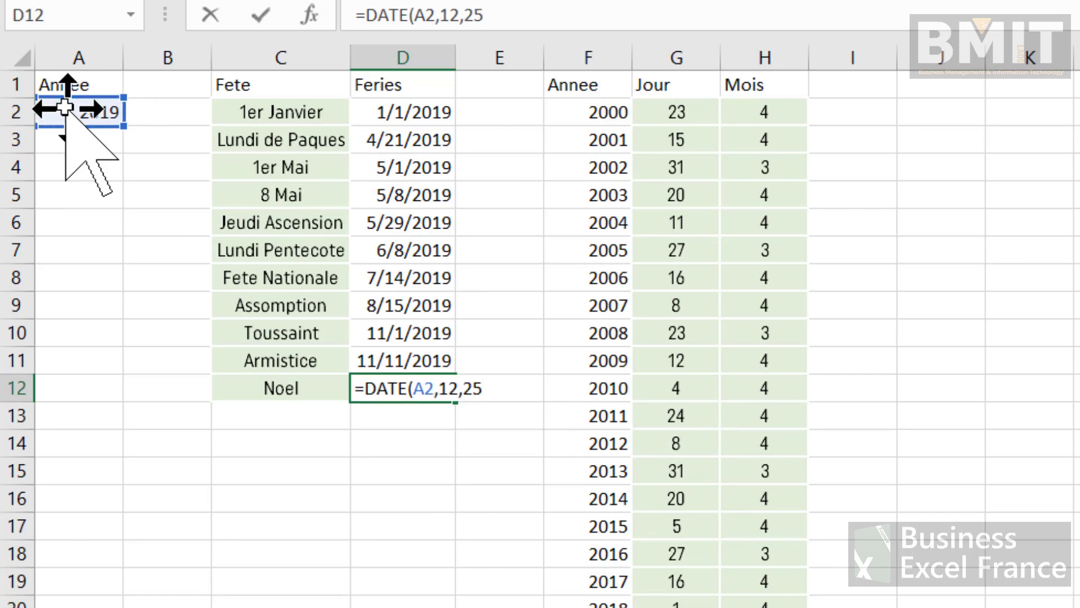
pyautogui.press('Return')
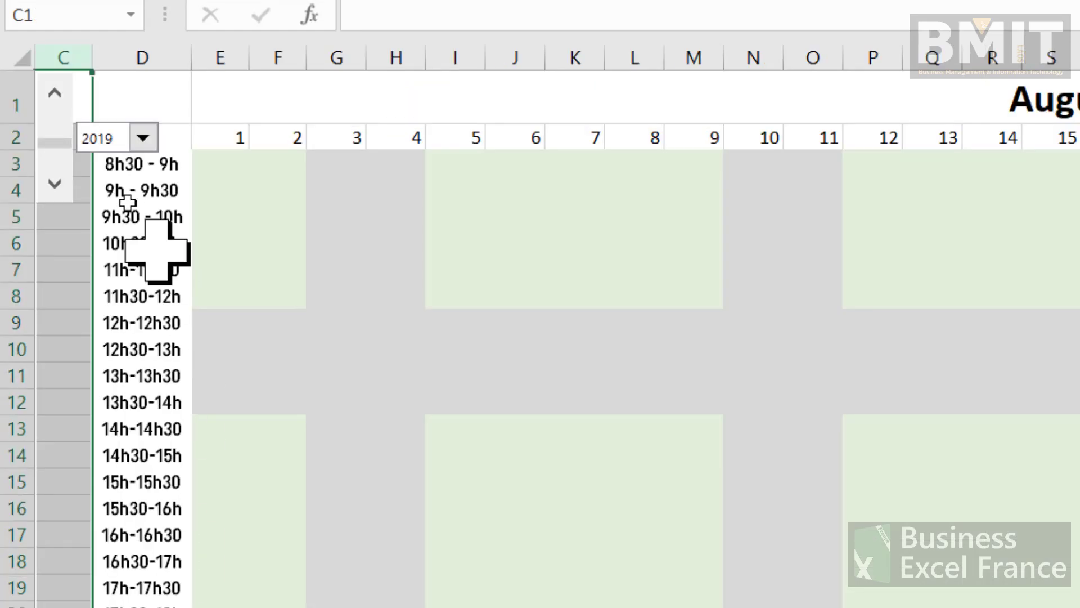
# Set the schedule's year selector on Sheet1 to 2020.
pyautogui.click(144, 140)
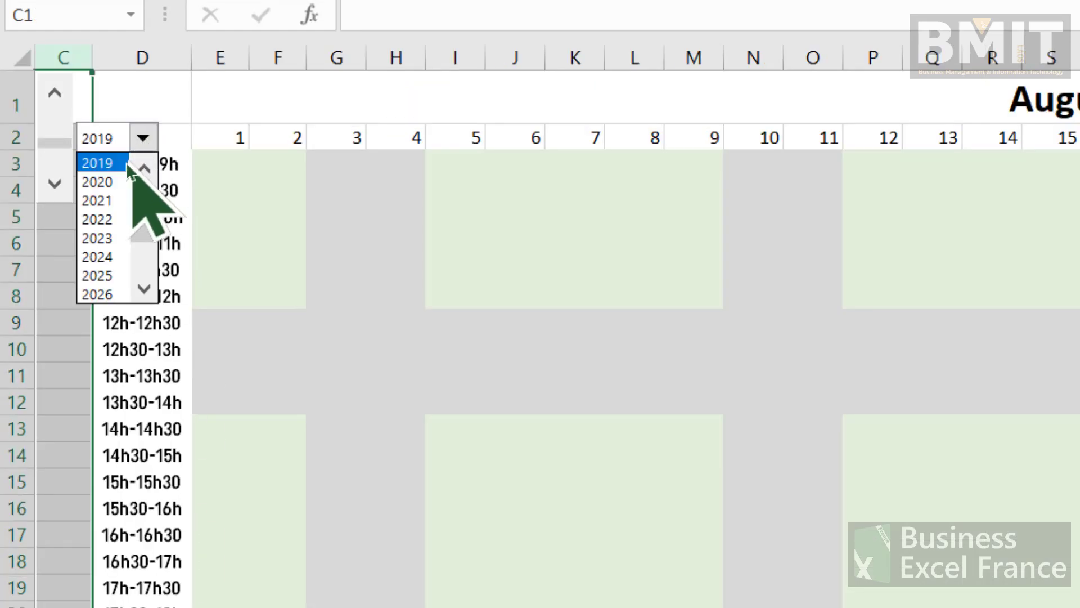
pyautogui.click(116, 182)
pyautogui.click(122, 192)
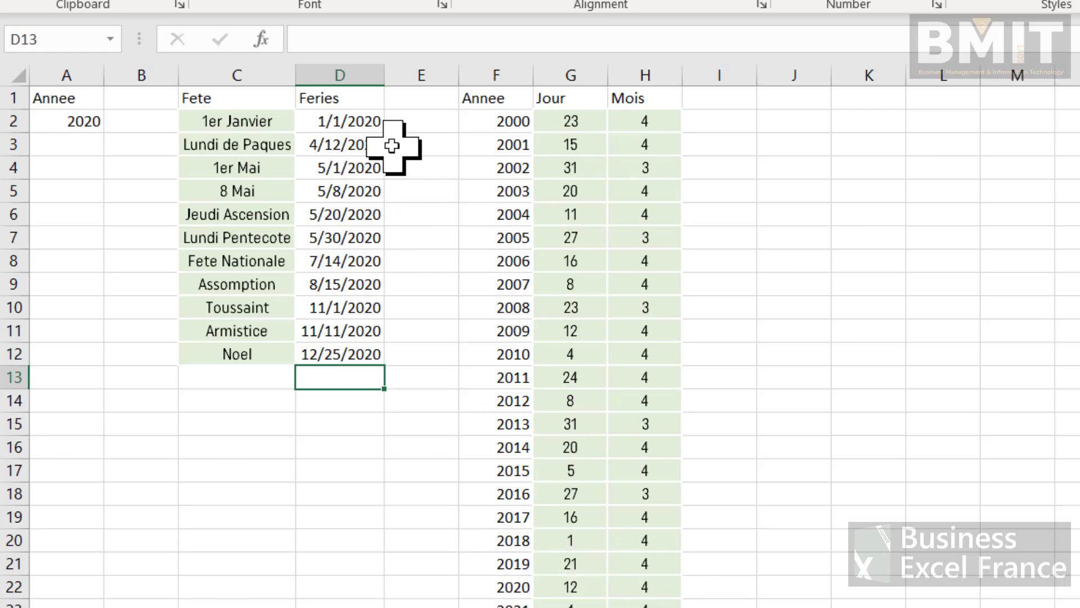
# Add one day to the Lundi de Paques formula in Sheet2 cell D3 by appending +1 to its DATE function.
pyautogui.click(355, 145)
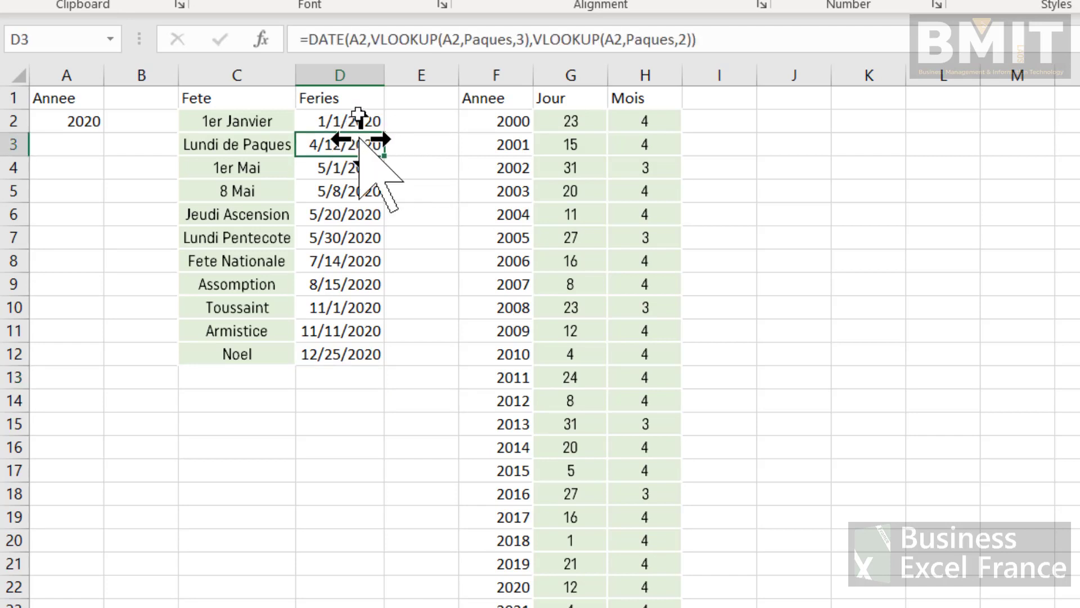
pyautogui.click(731, 56)
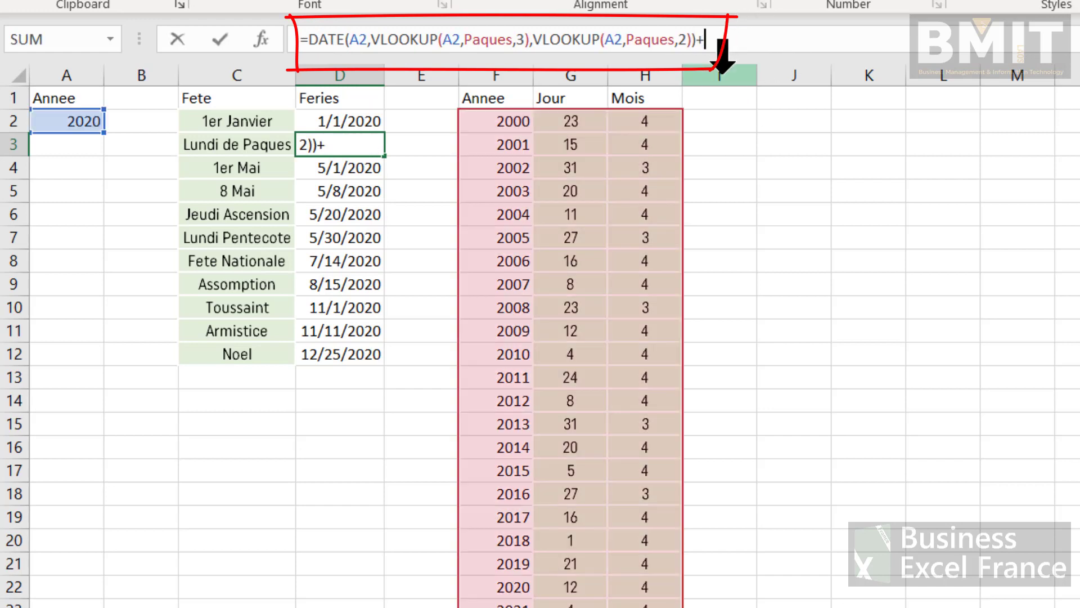
pyautogui.press('Return')
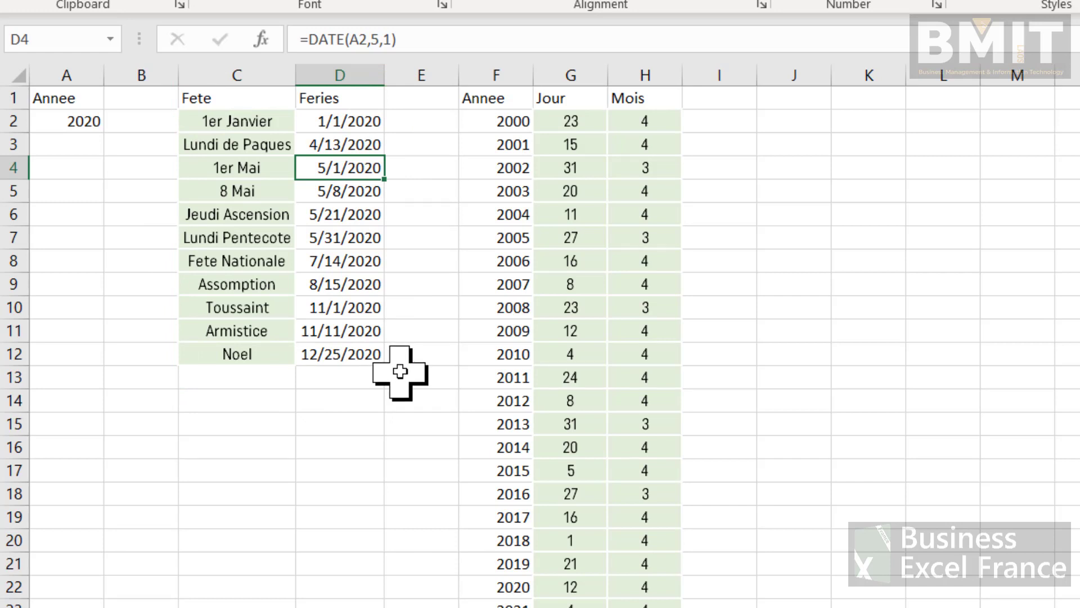
# Name the holiday date range D2:D12 on Sheet2 Feries.
pyautogui.click(358, 120)
pyautogui.moveTo(358, 121); pyautogui.dragTo(354, 346)
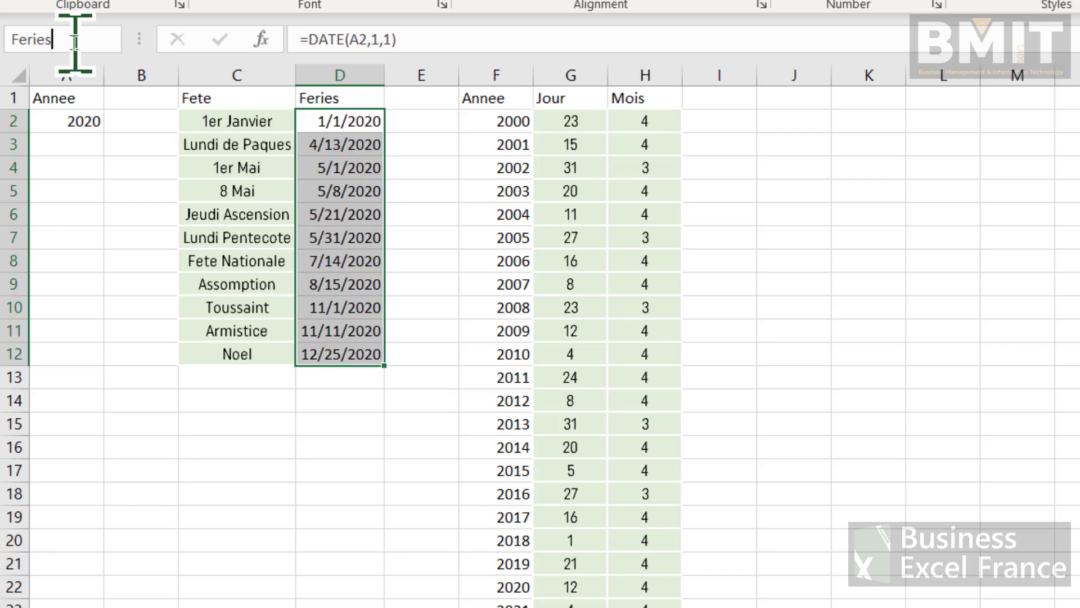
pyautogui.press('Return')
# Check which cells the named ranges Paques and Feries cover on Sheet2.
pyautogui.click(110, 39)
pyautogui.click(74, 89)
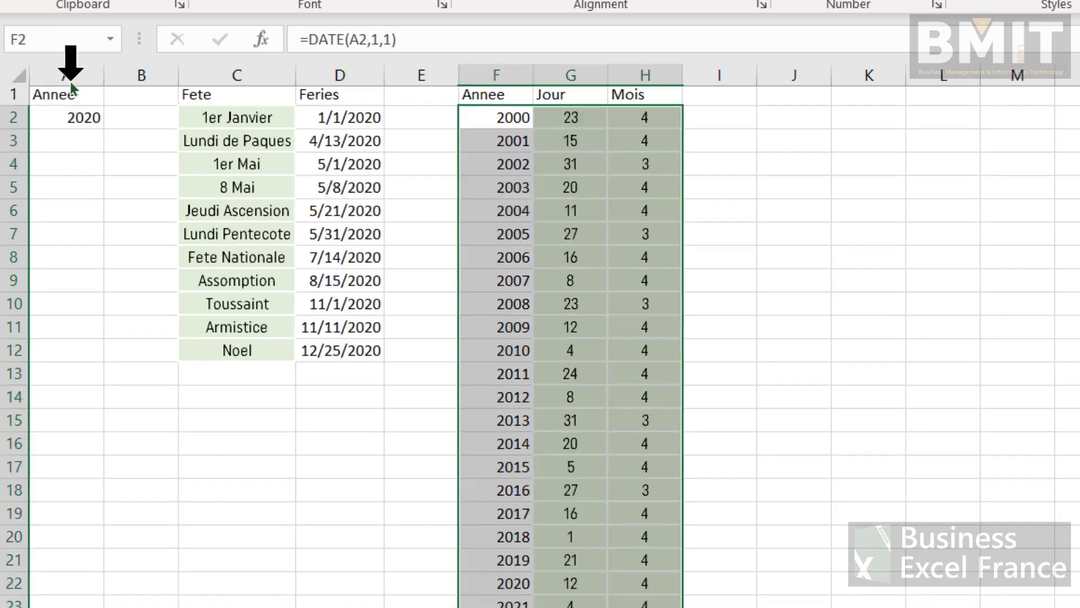
pyautogui.click(110, 39)
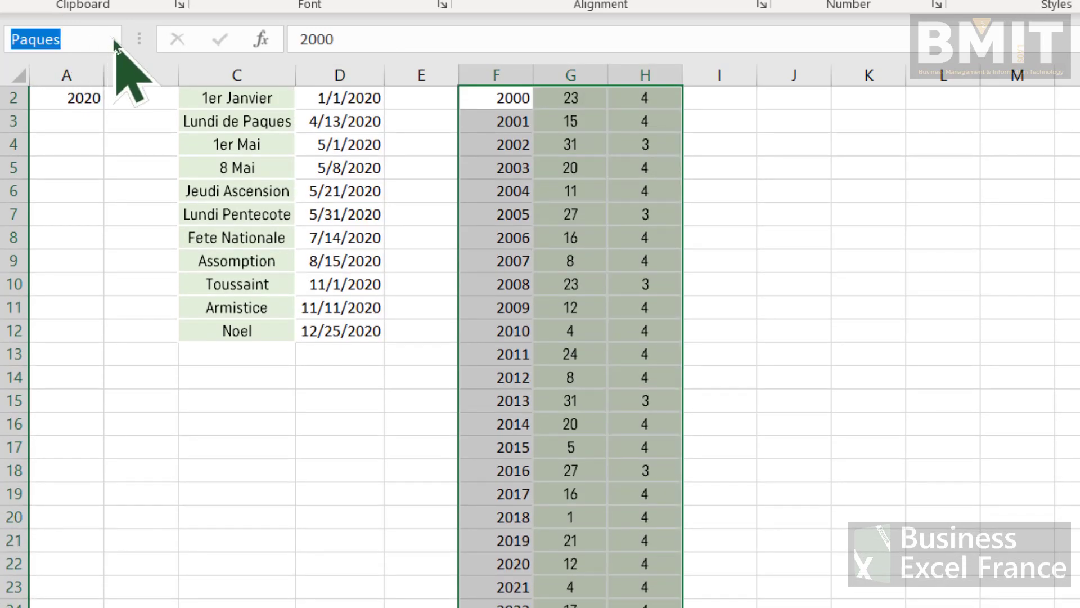
pyautogui.click(79, 65)
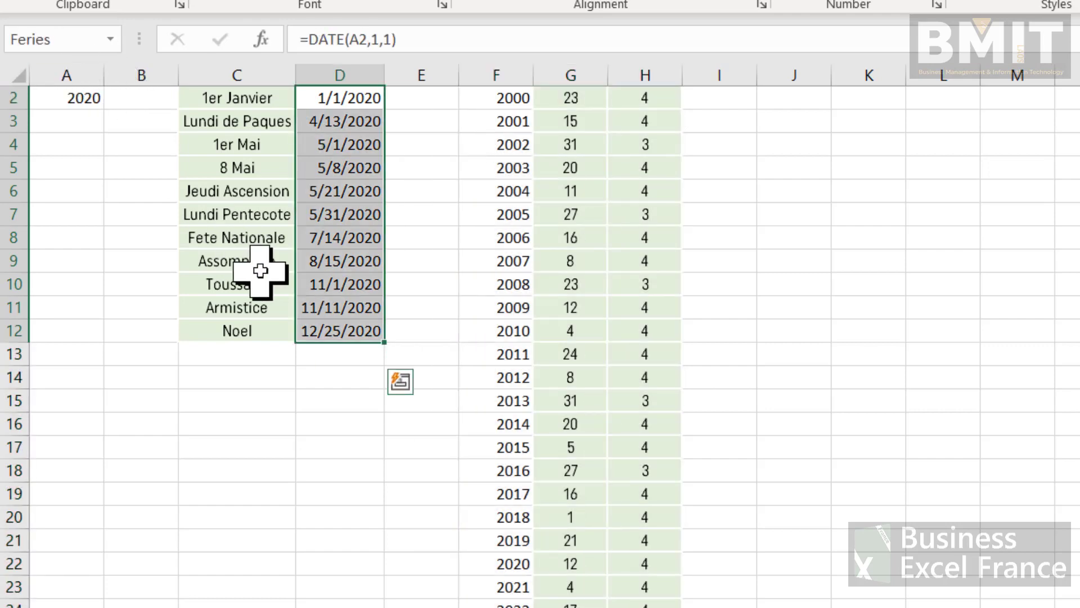
pyautogui.scroll(1, 260, 270)
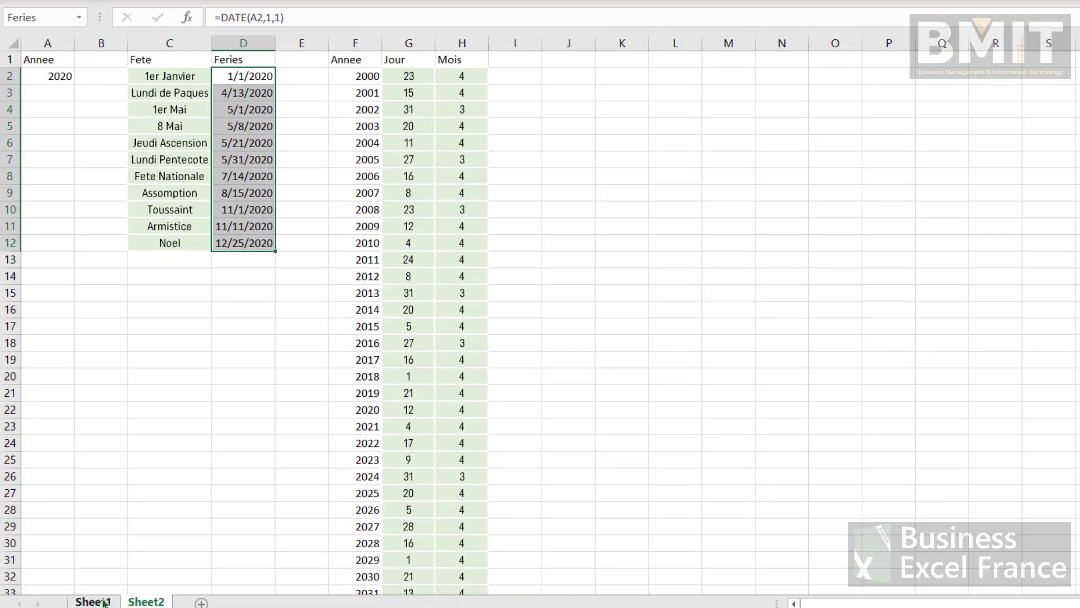
# Enter the test formula =COUNTIF(Feries,R2) in cell R23 beneath the schedule on Sheet1.
pyautogui.click(104, 602)
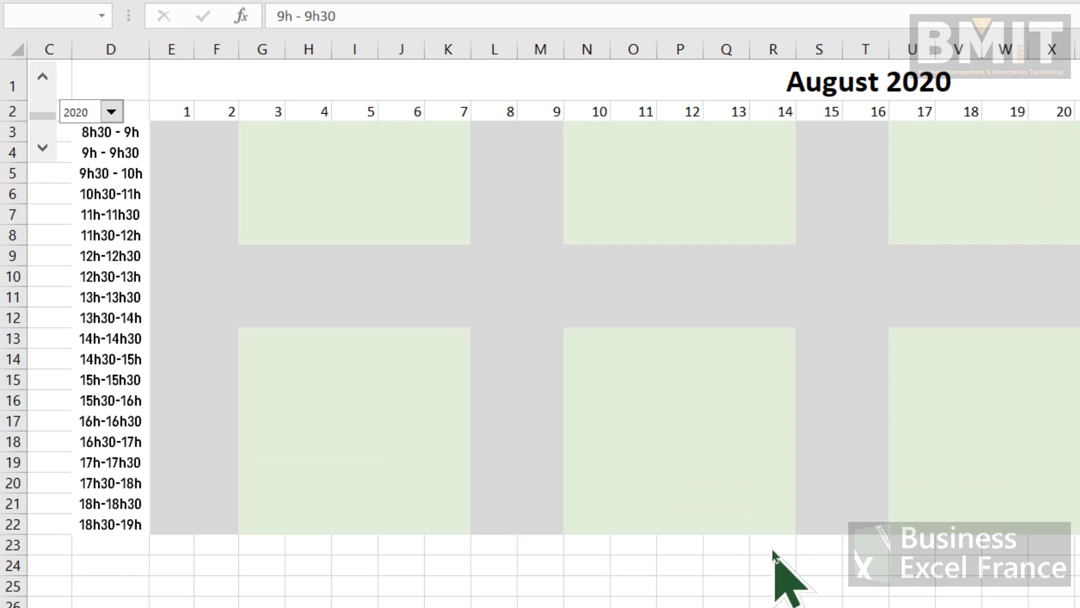
pyautogui.click(773, 547)
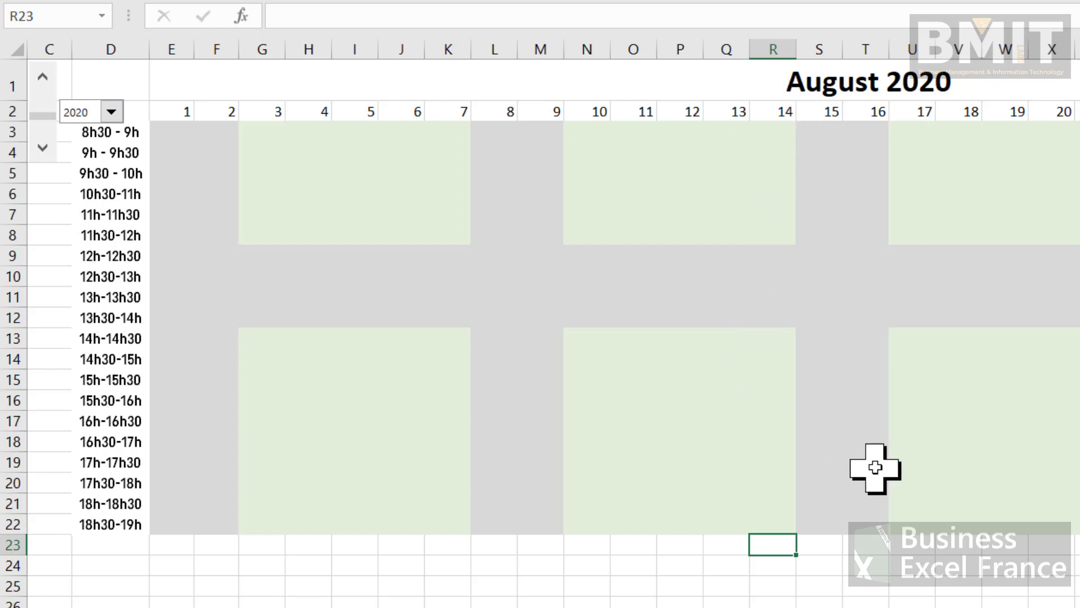
pyautogui.write('counti')
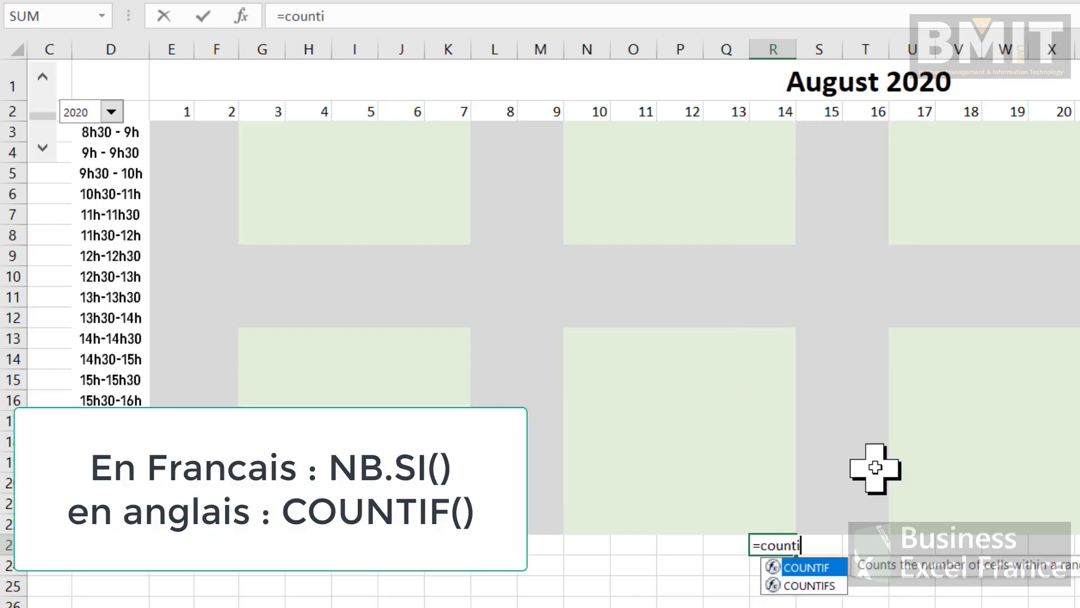
pyautogui.press('Tab')
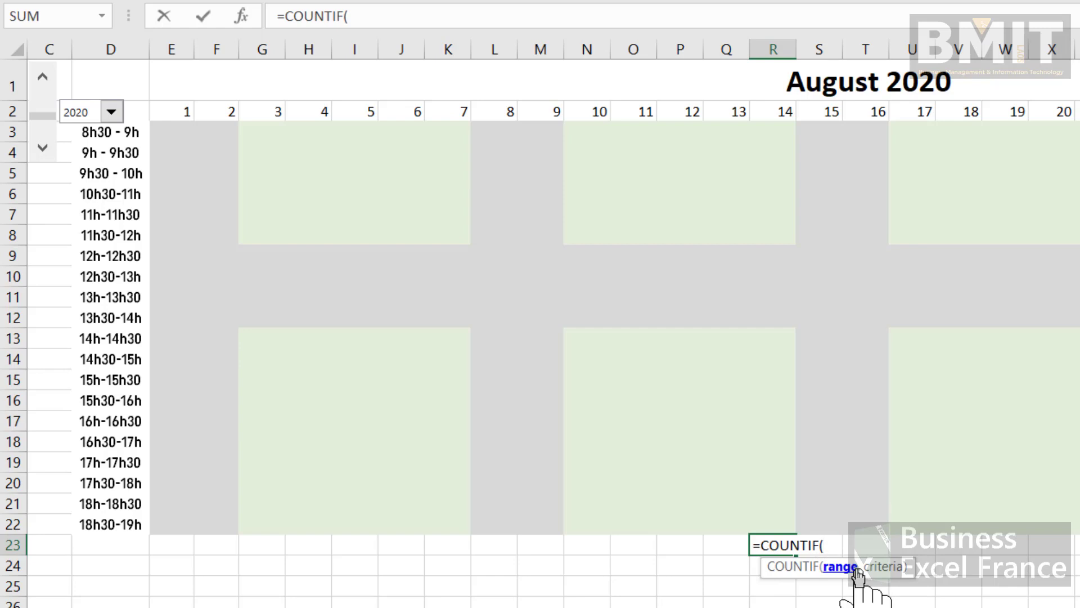
pyautogui.write('feri')
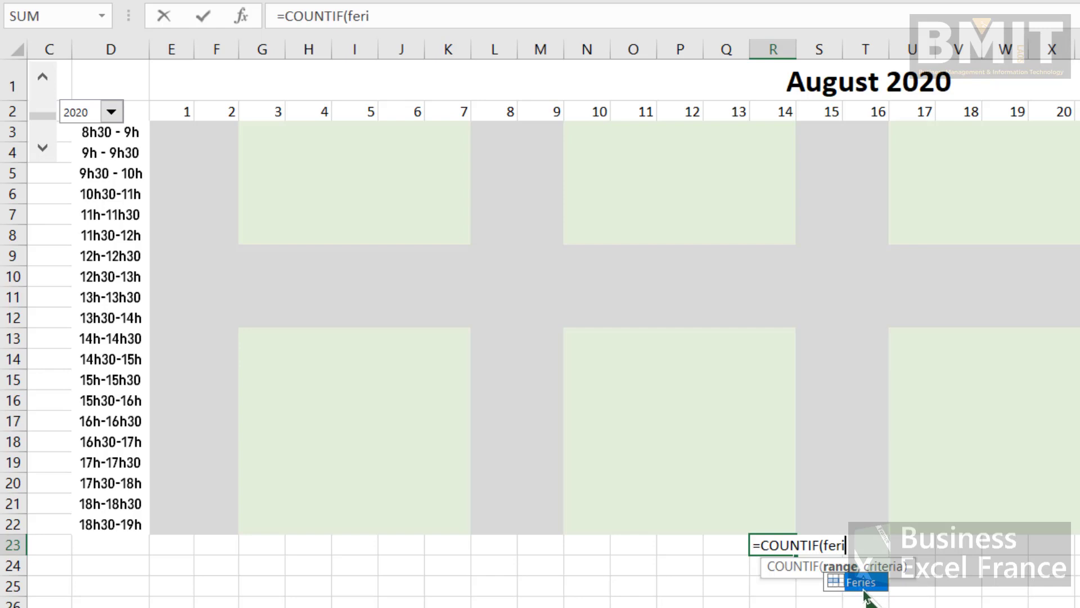
pyautogui.press('Tab')
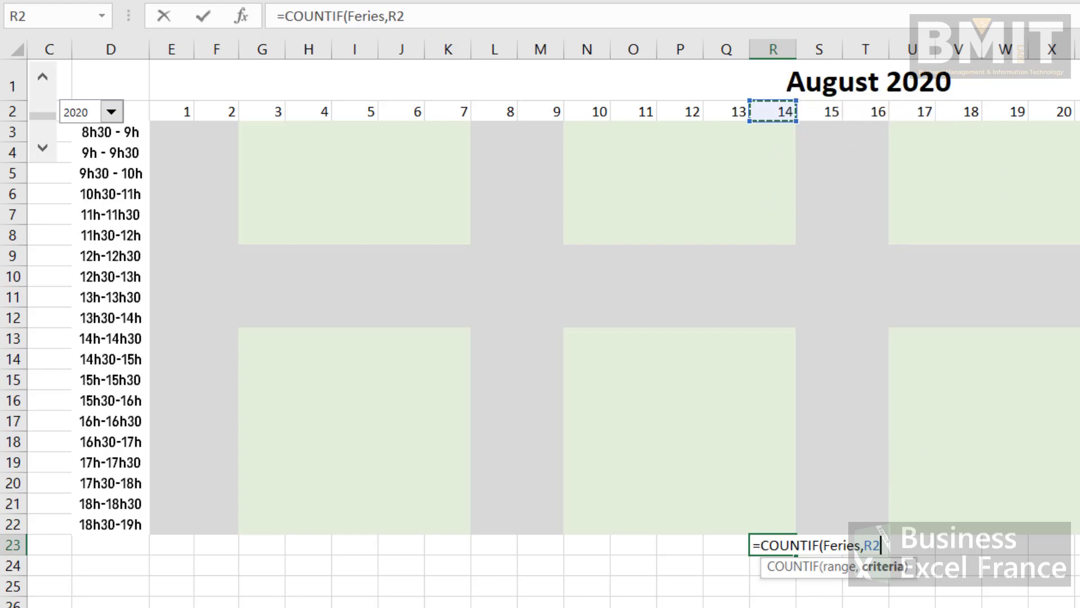
pyautogui.write(')')
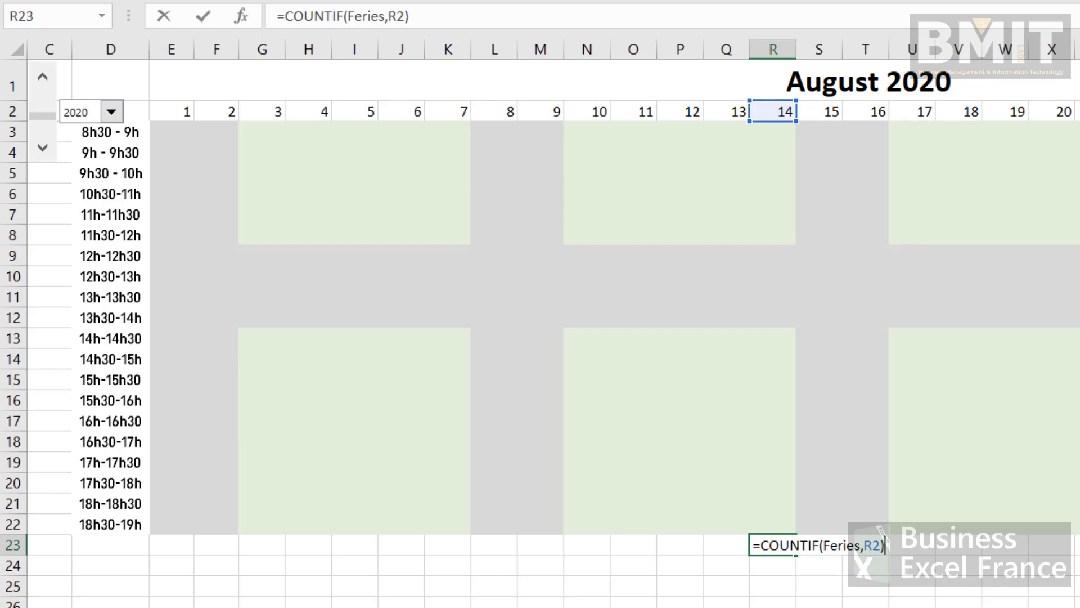
pyautogui.press('Return')
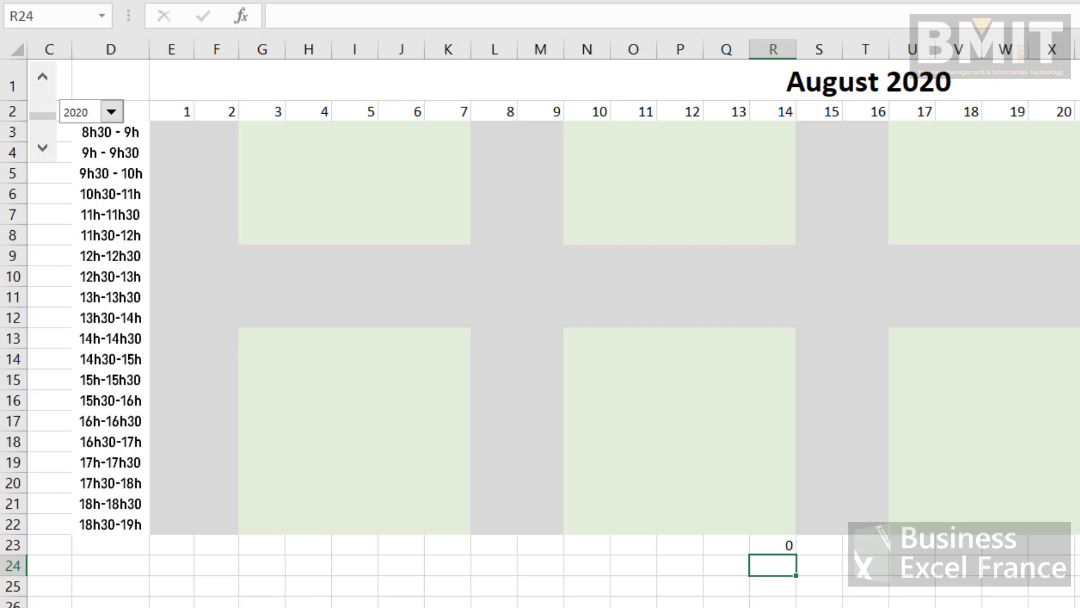
# Fill the COUNTIF formula from R23 across to V23 and compare it with the Assomption date on Sheet2.
pyautogui.click(767, 545)
pyautogui.moveTo(796, 555); pyautogui.dragTo(981, 556)
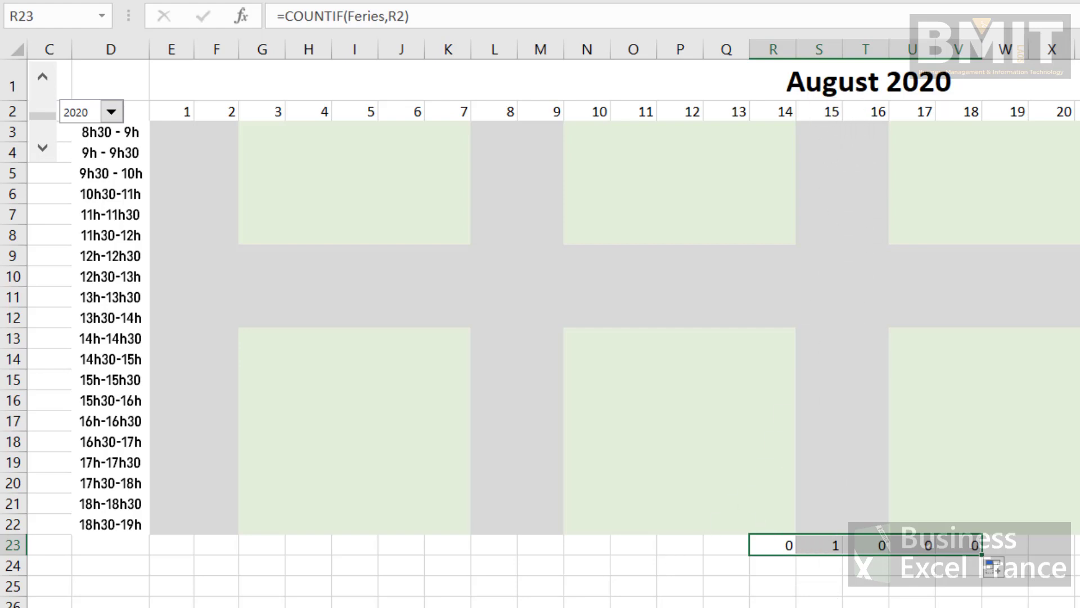
pyautogui.click(323, 606)
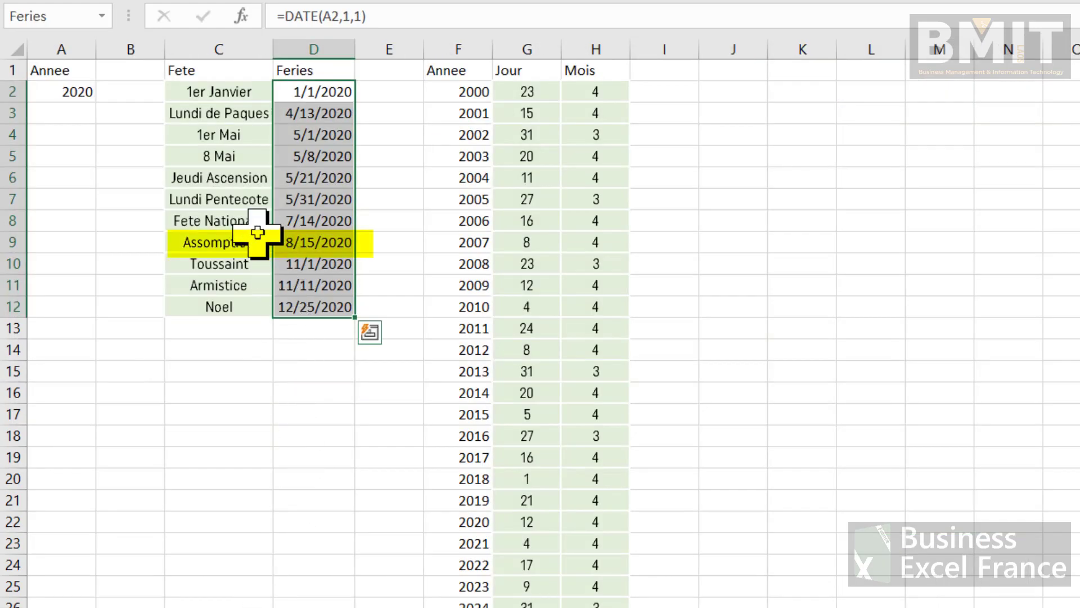
pyautogui.click(363, 242)
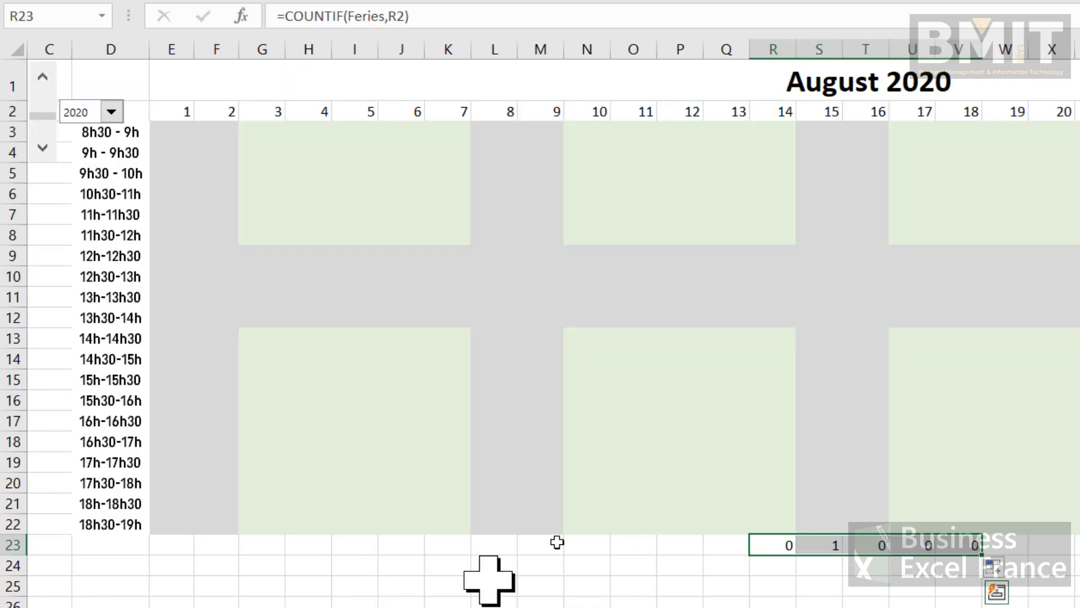
pyautogui.click(771, 544)
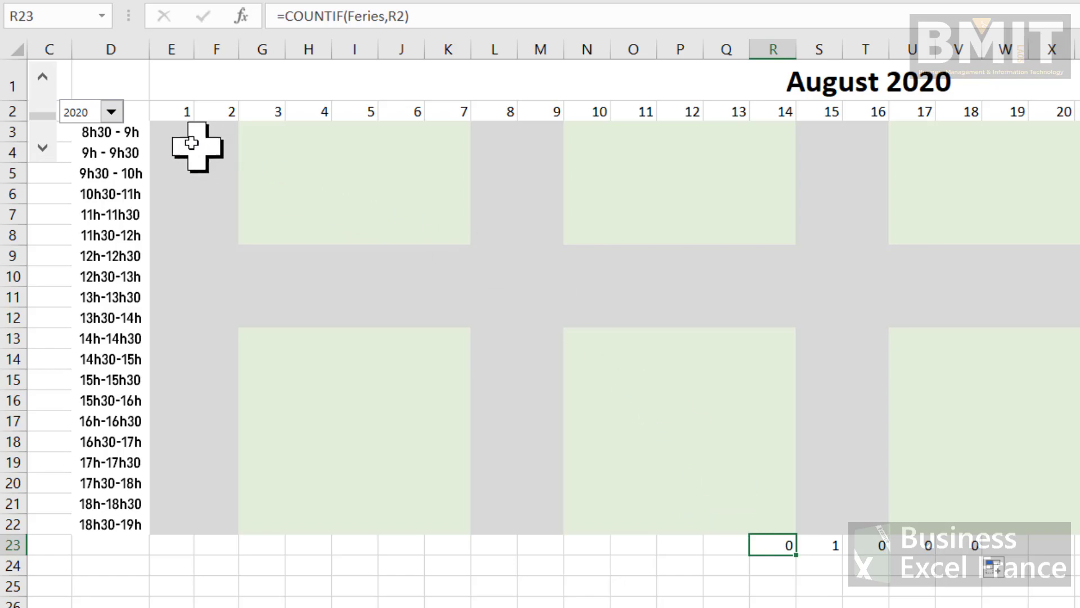
# Start a formula-based conditional formatting rule on the schedule range E3:AI22 with the formula =countif(feries,E$2).
pyautogui.moveTo(180, 142); pyautogui.dragTo(1016, 437)
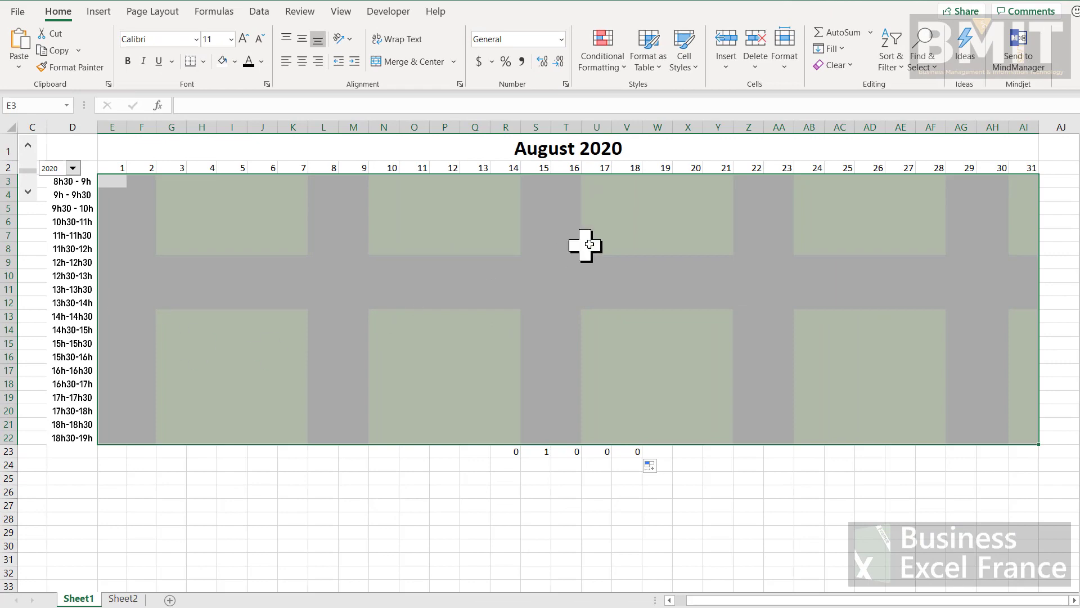
pyautogui.click(607, 65)
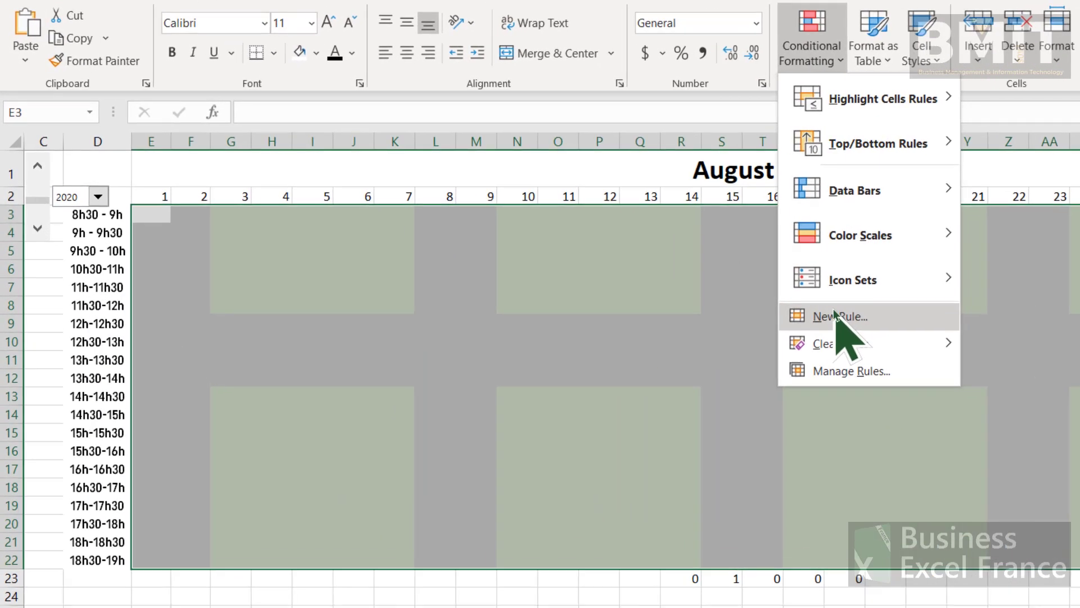
pyautogui.click(622, 256)
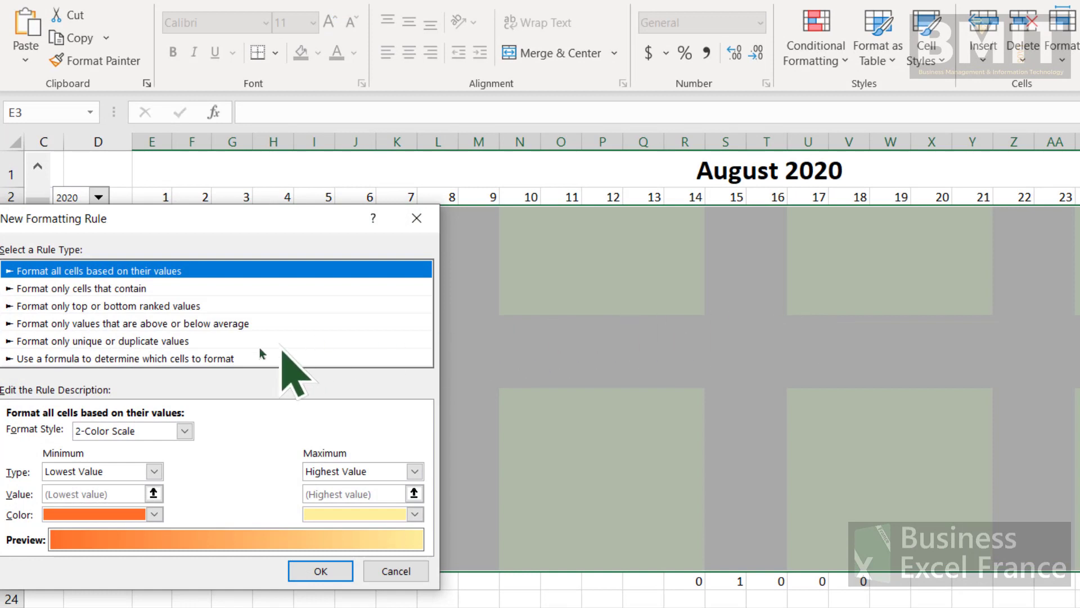
pyautogui.click(202, 357)
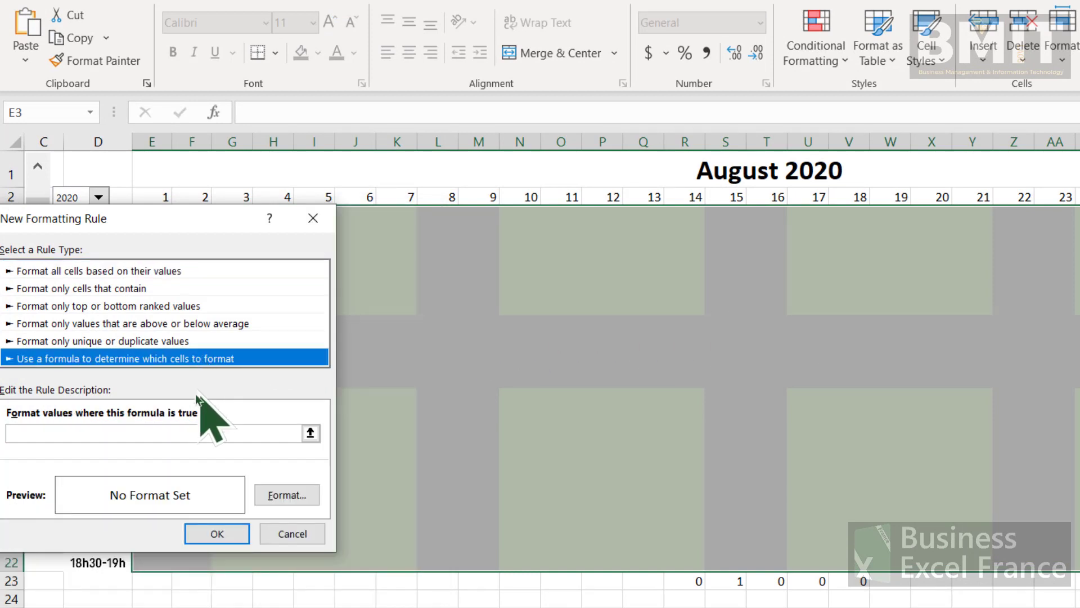
pyautogui.moveTo(233, 225); pyautogui.dragTo(418, 269)
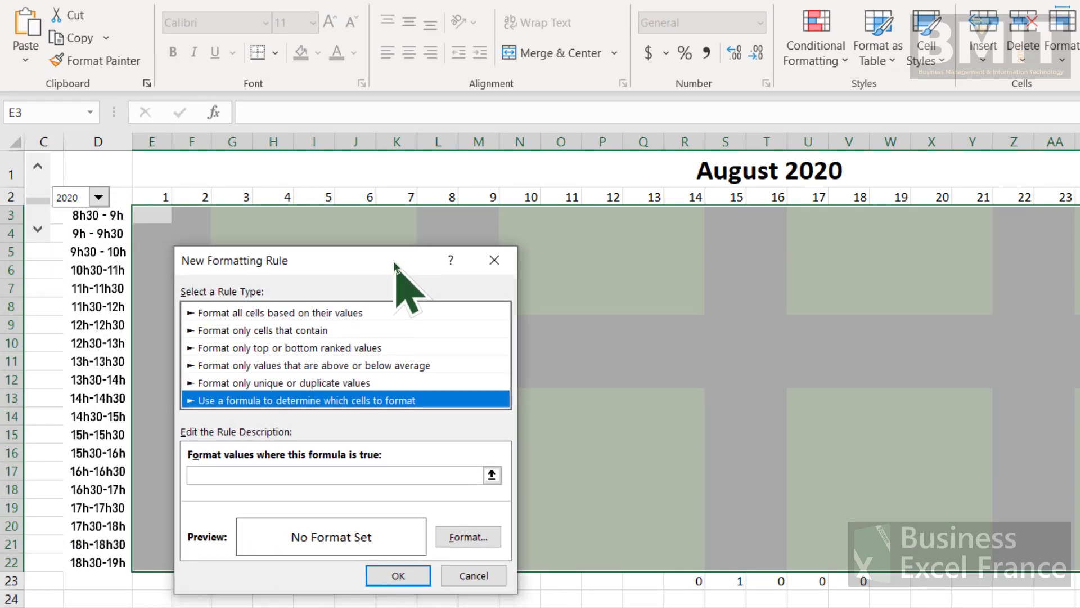
pyautogui.click(342, 475)
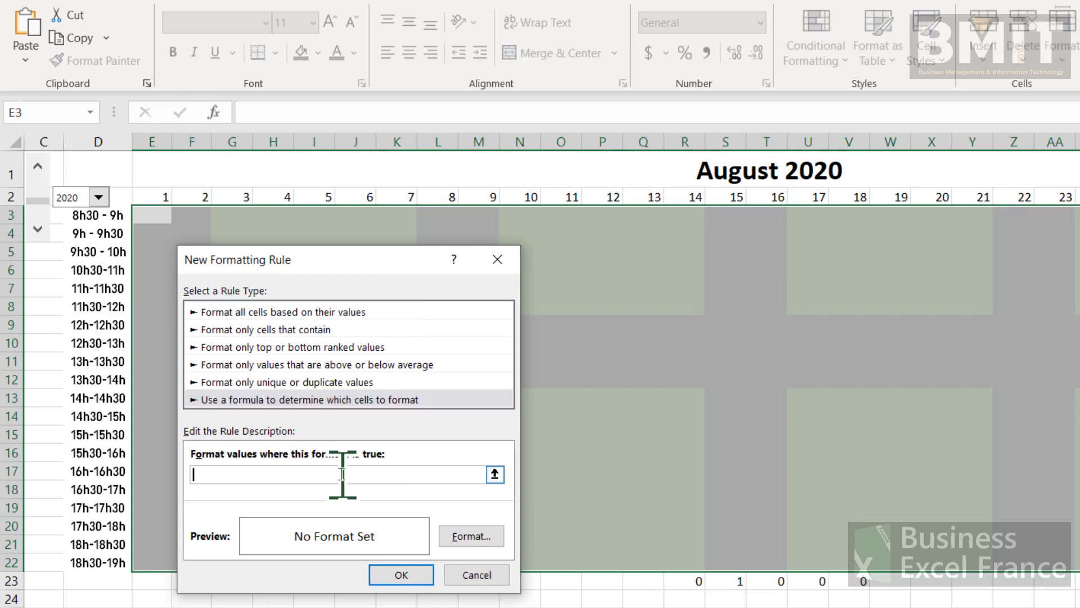
pyautogui.write('=countif(feries,E$2')
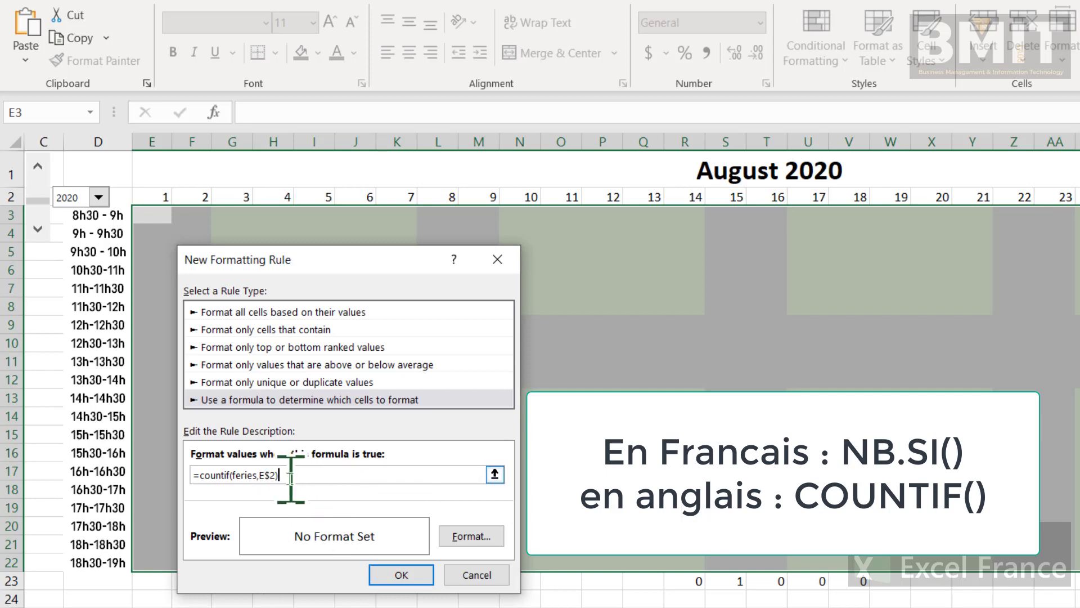
# Give the holiday rule a solid black fill and apply it to the schedule.
pyautogui.click(477, 535)
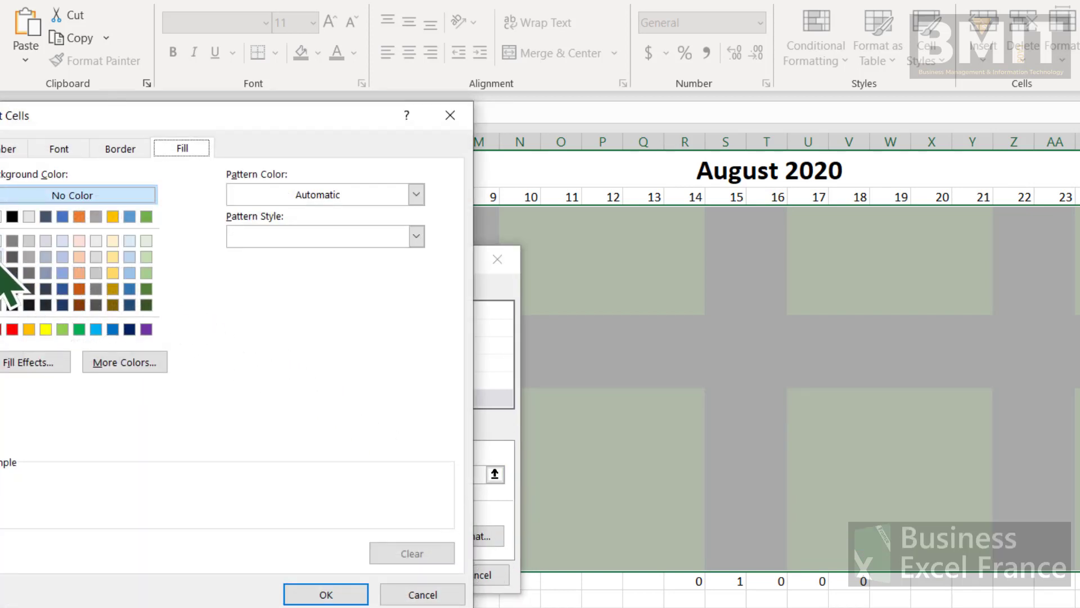
pyautogui.click(11, 217)
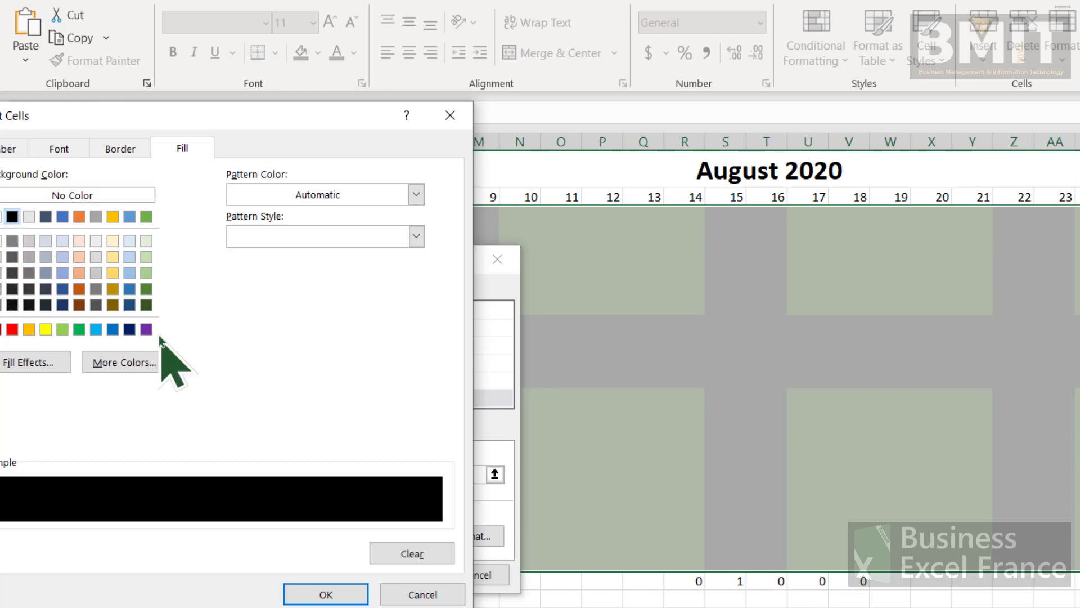
pyautogui.click(333, 595)
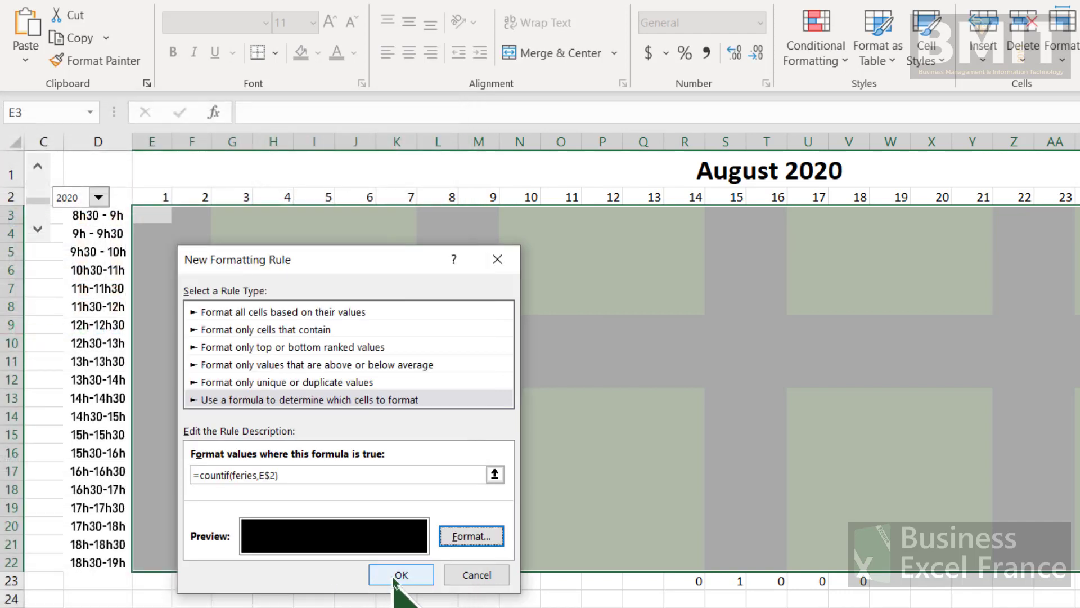
pyautogui.click(399, 575)
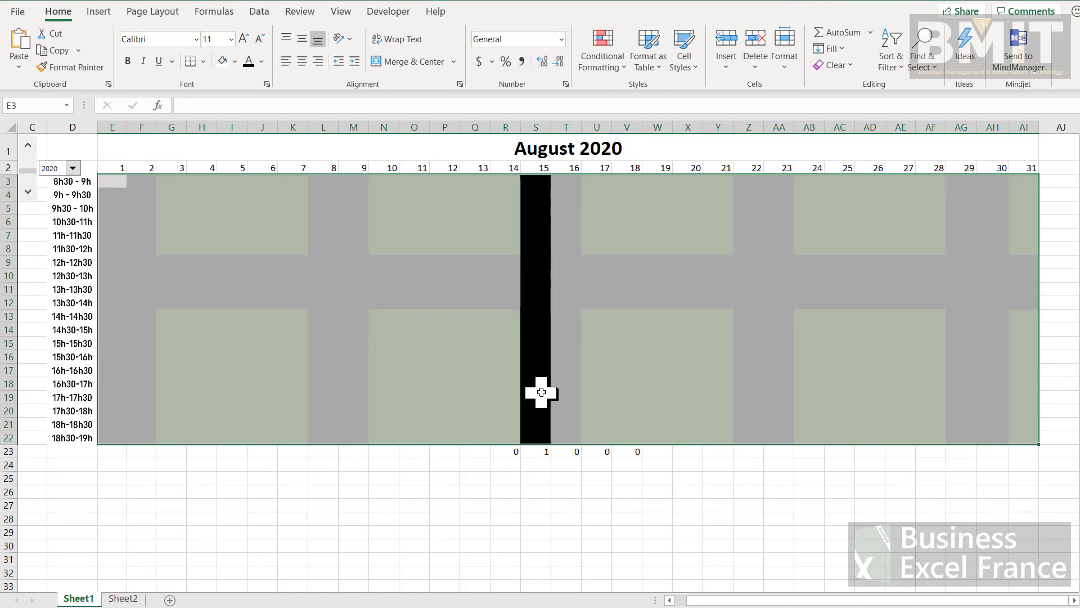
pyautogui.click(691, 488)
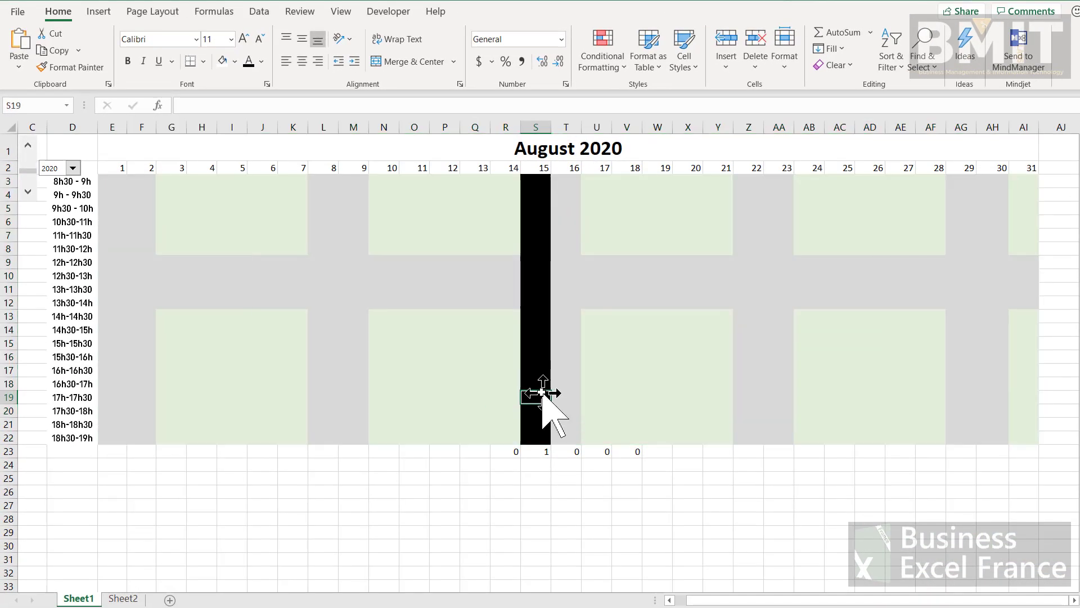
# Delete the COUNTIF test formulas from R23:V23 beneath the schedule.
pyautogui.moveTo(507, 450); pyautogui.dragTo(639, 458)
pyautogui.press('Delete')
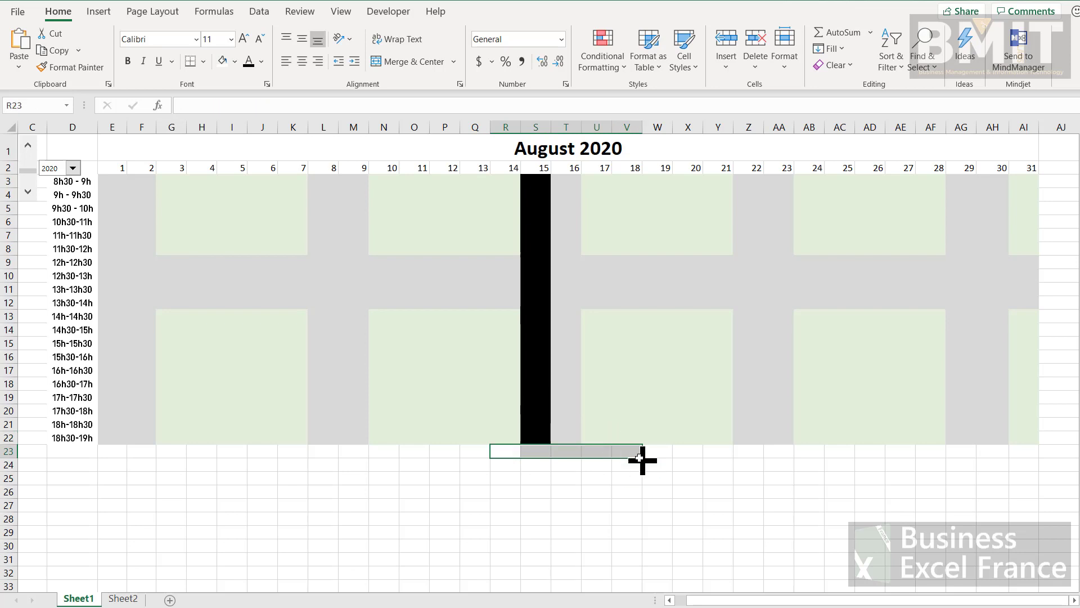
pyautogui.click(608, 450)
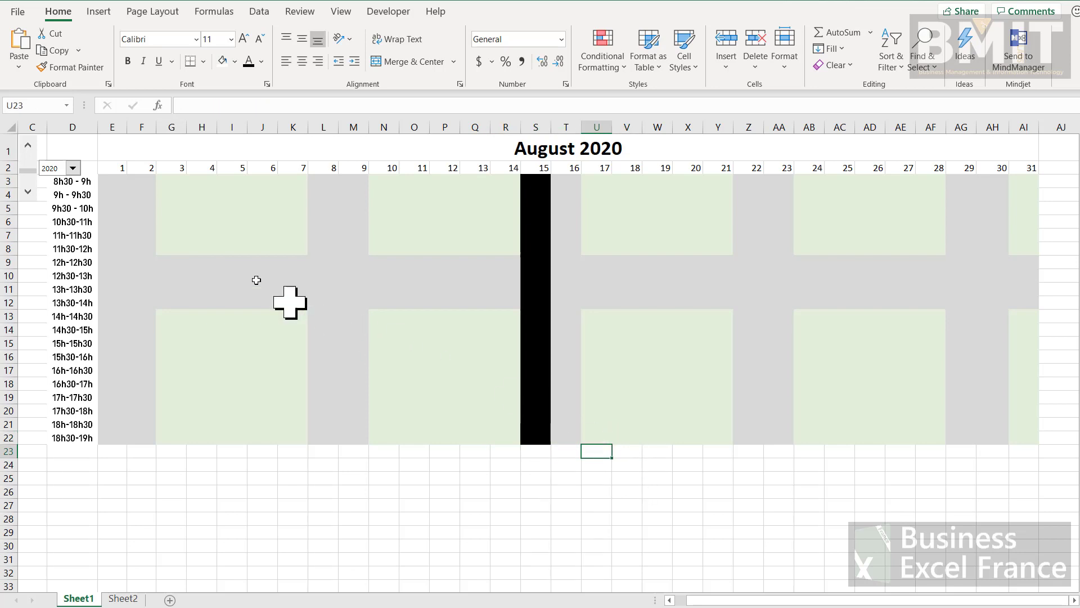
# Display December 2020, step back through the months to May 2020, and check the holiday columns, including a look at June.
pyautogui.click(28, 185)
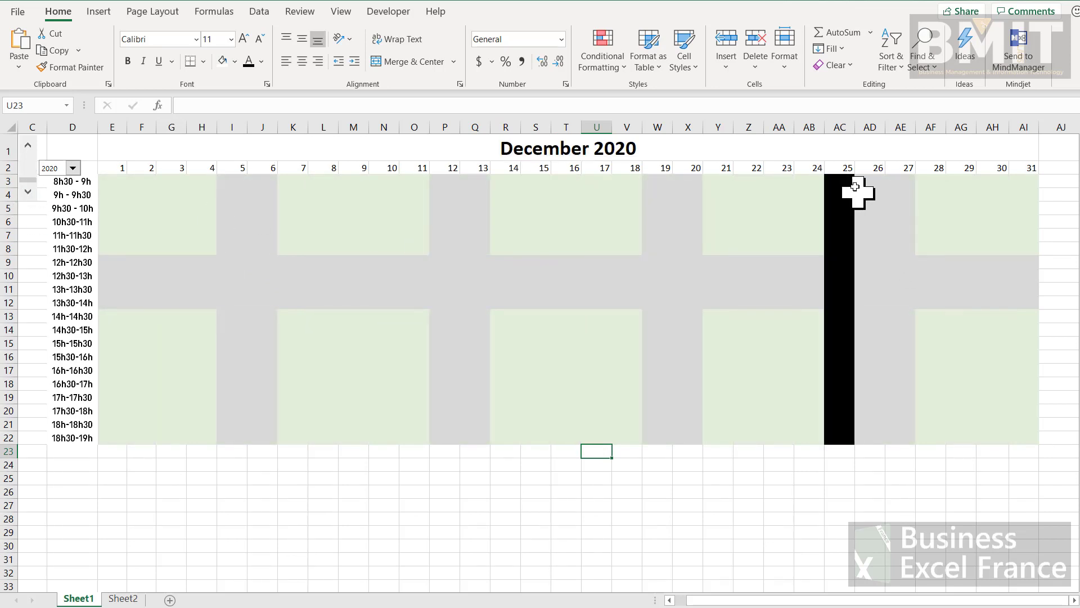
pyautogui.click(29, 148)
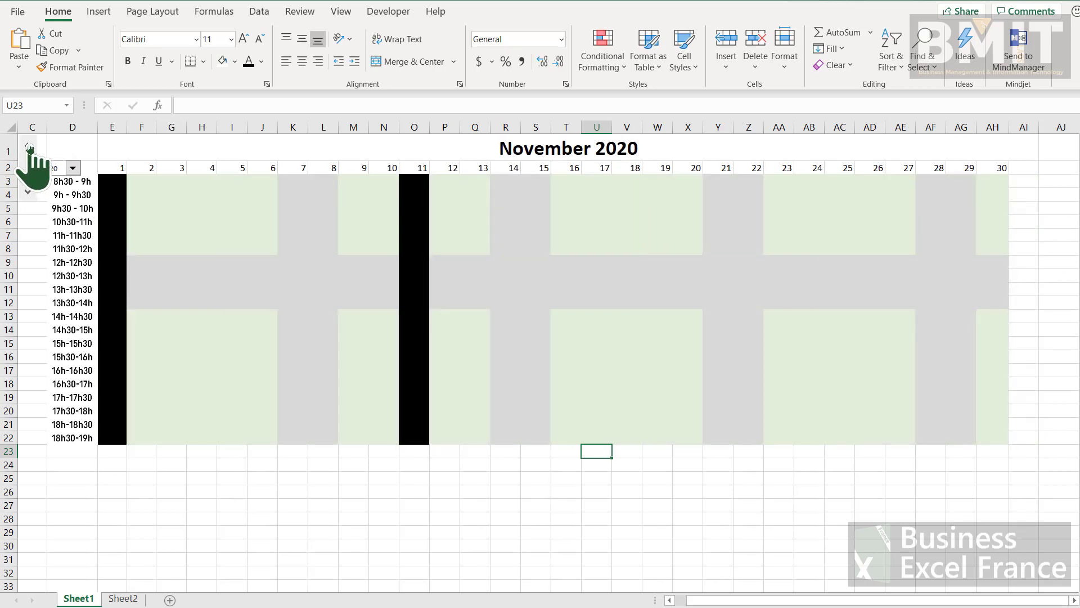
pyautogui.click(29, 148)
pyautogui.click(29, 147)
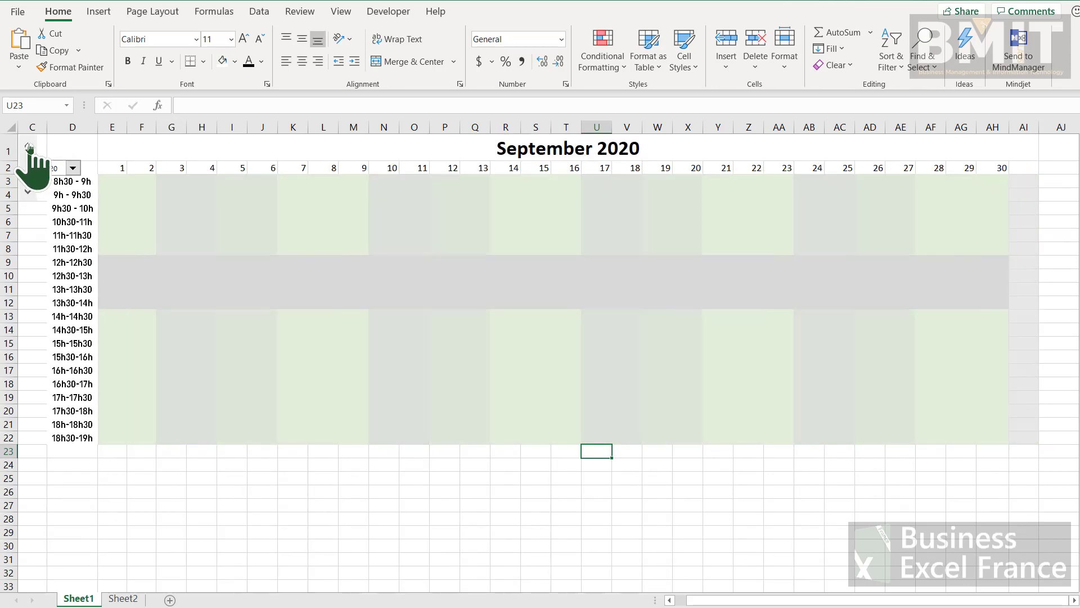
pyautogui.click(29, 148)
pyautogui.click(28, 147)
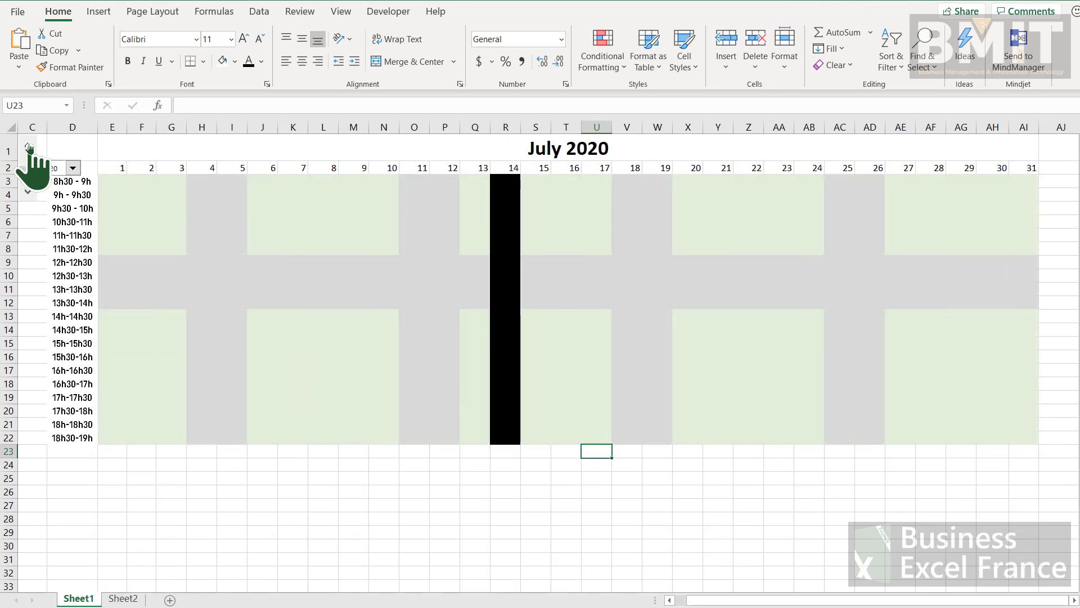
pyautogui.click(29, 147)
pyautogui.click(28, 147)
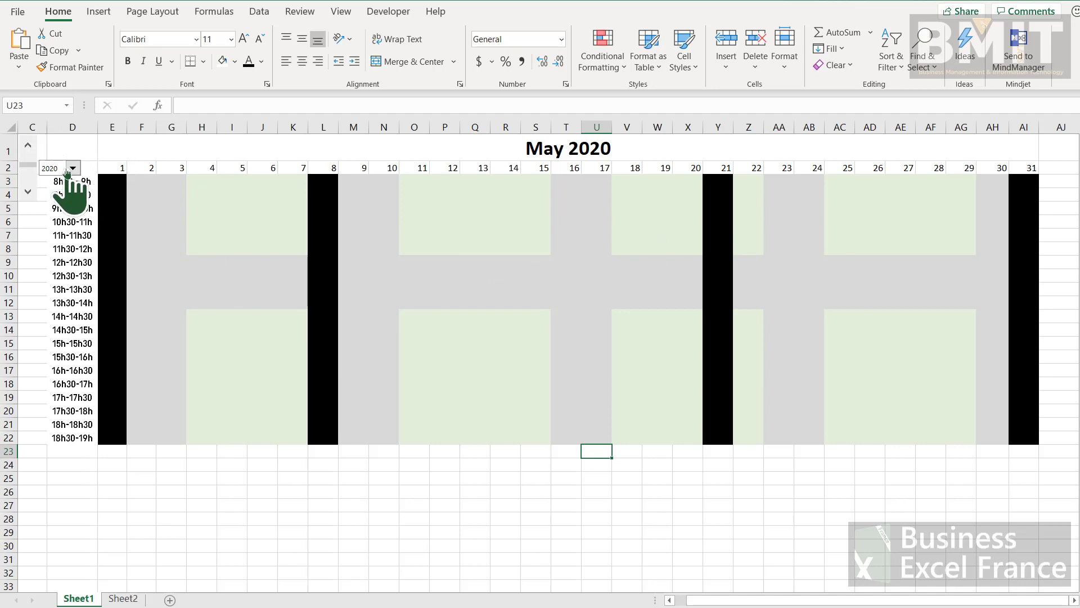
pyautogui.click(28, 192)
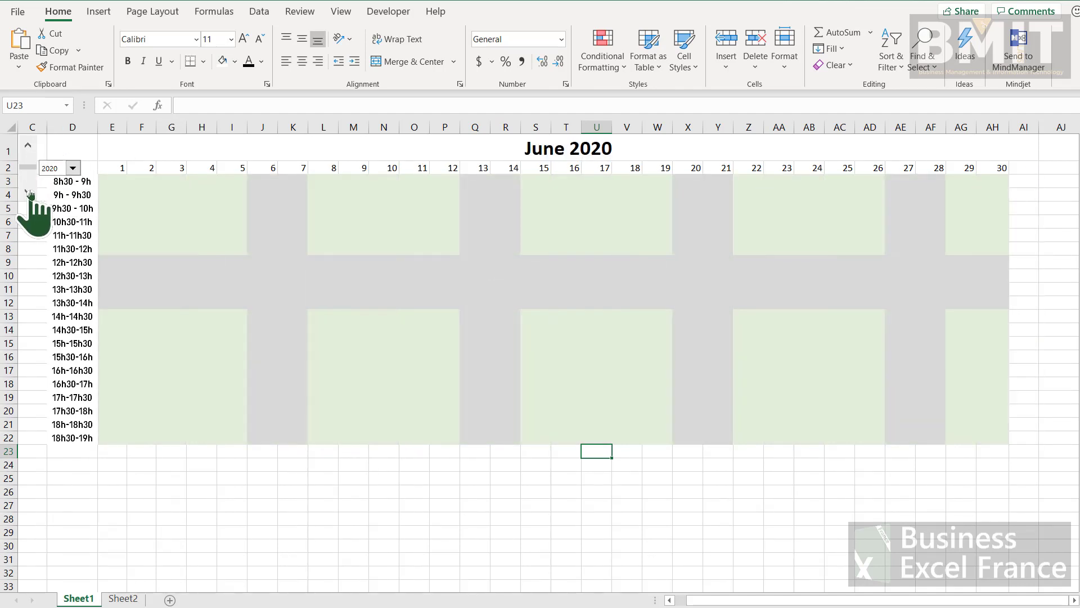
pyautogui.click(27, 146)
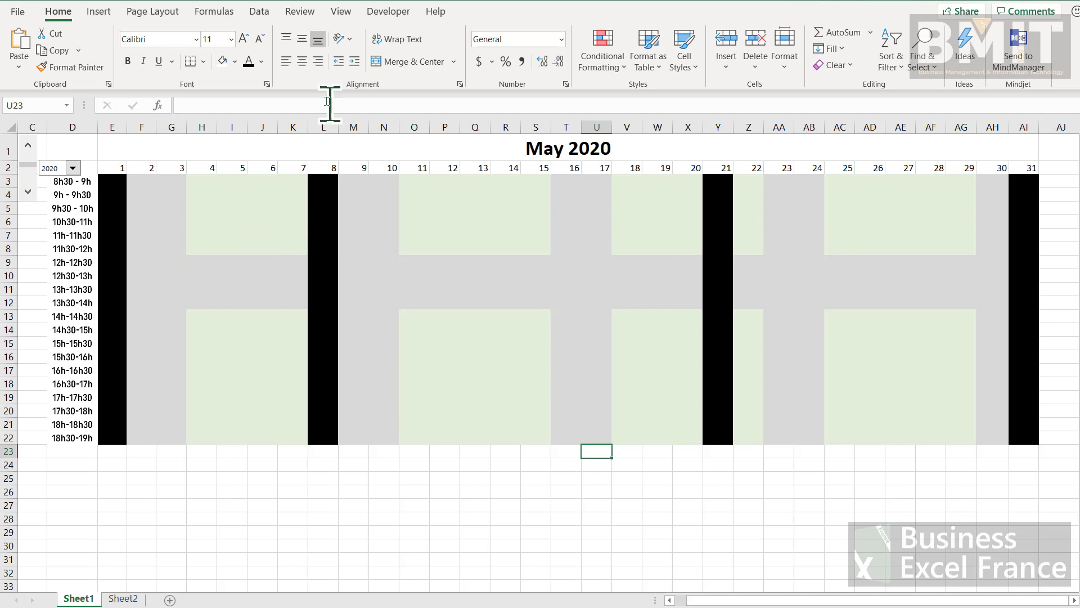
# Hide the gridlines on Sheet1.
pyautogui.click(341, 12)
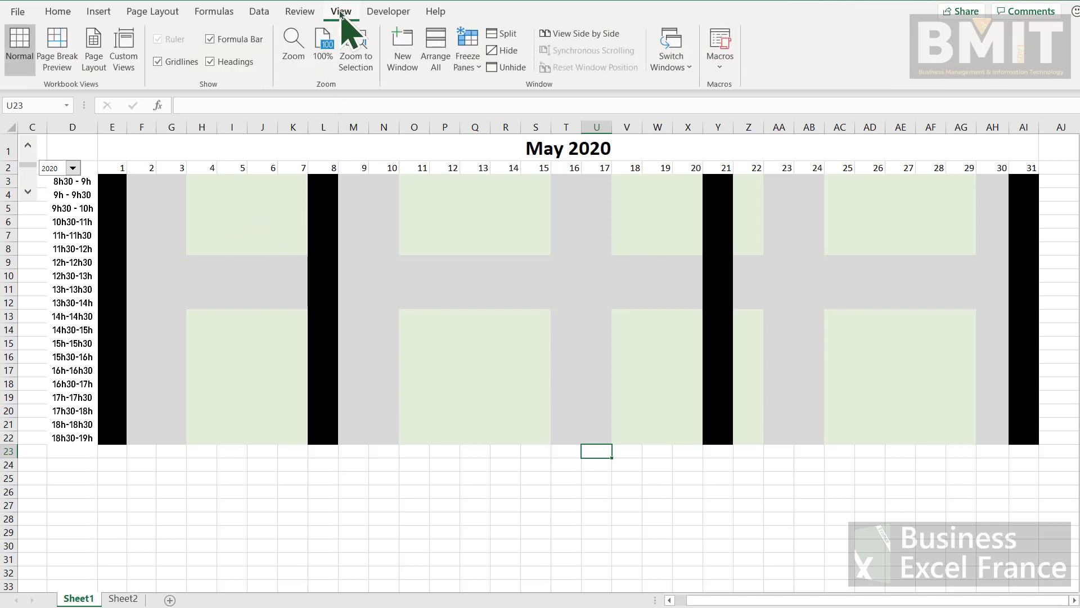
pyautogui.click(169, 64)
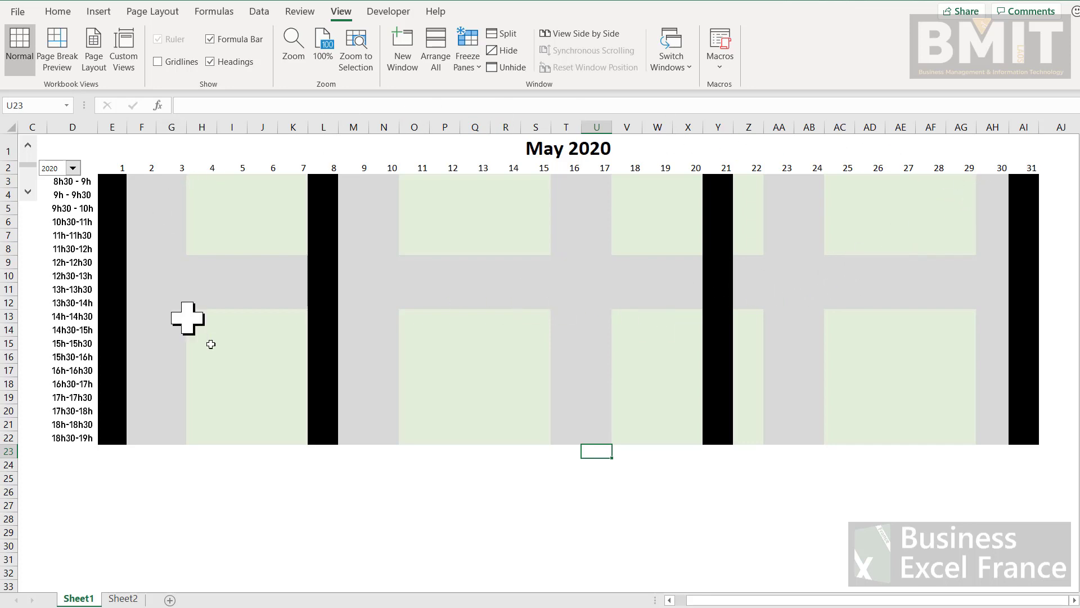
pyautogui.click(495, 366)
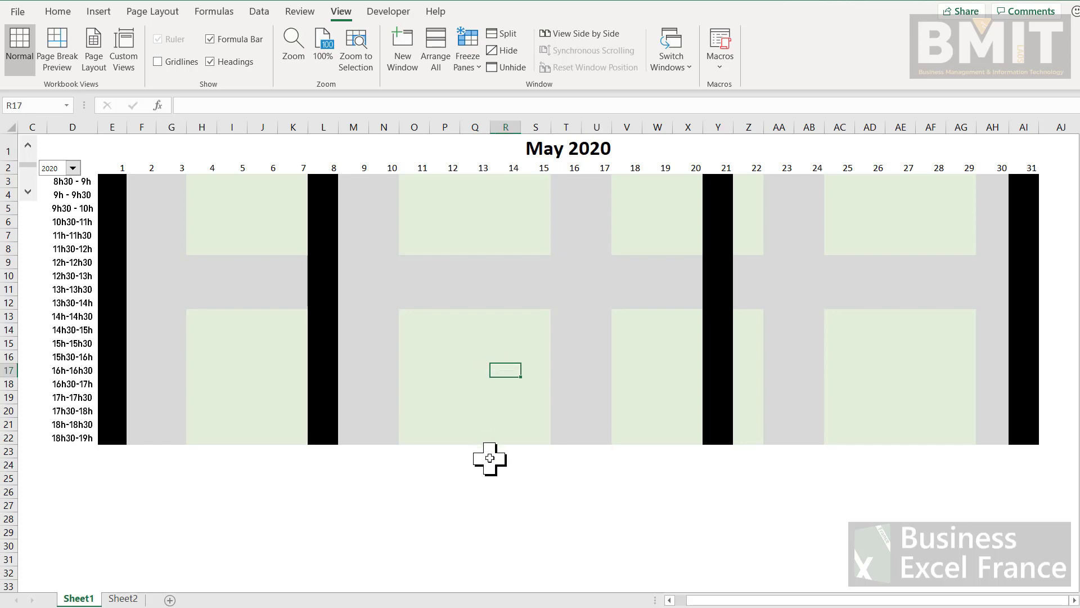
# Try placing the black COUNTIF holiday rule below the WEEKDAY rule in the conditional formatting order for E3:AI22.
pyautogui.moveTo(110, 184); pyautogui.dragTo(1017, 442)
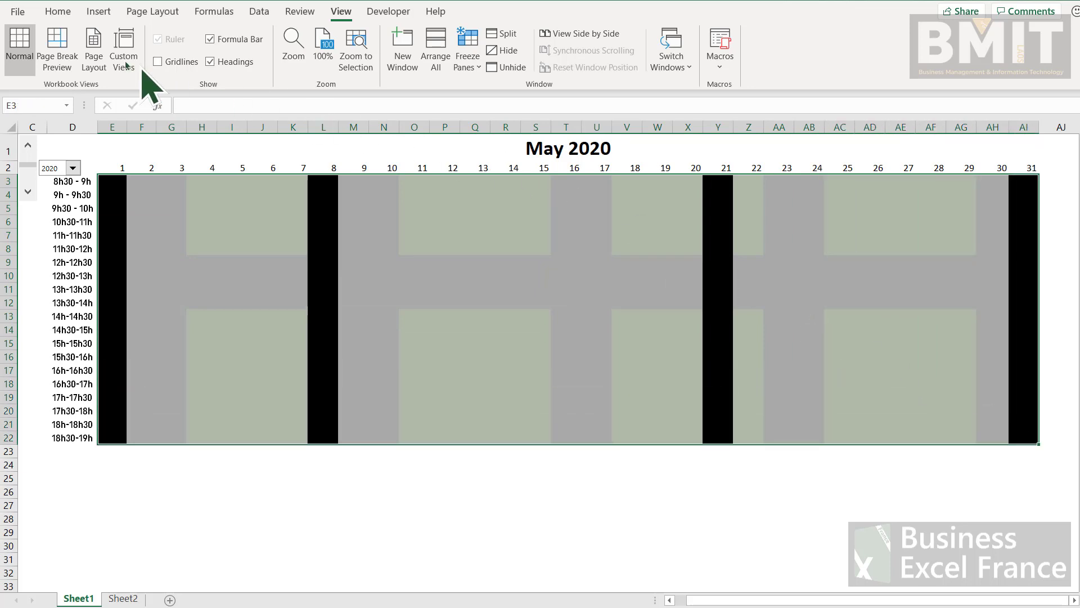
pyautogui.click(59, 12)
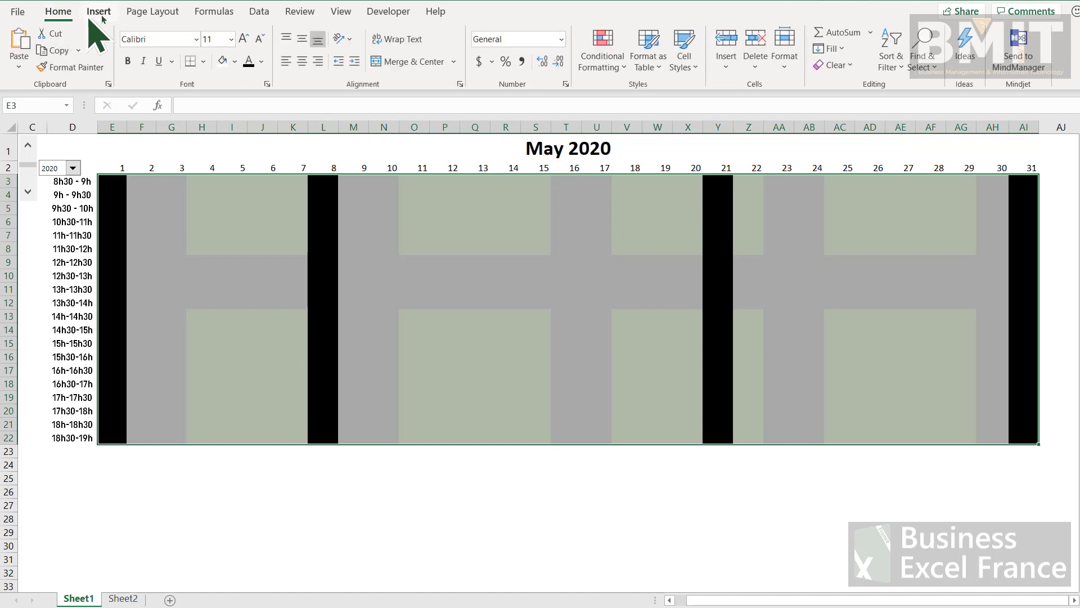
pyautogui.click(616, 68)
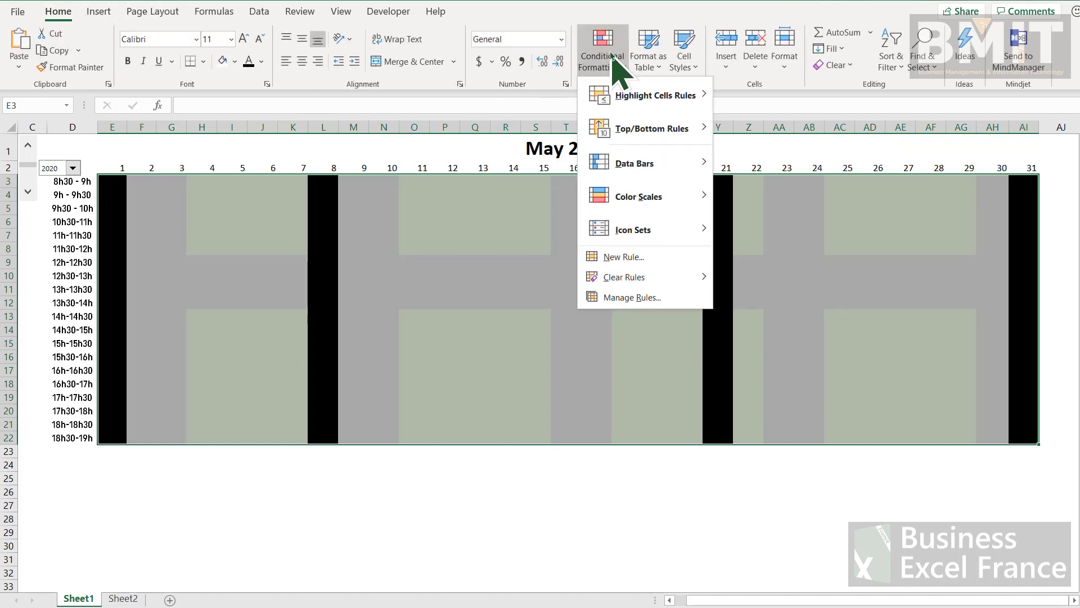
pyautogui.click(649, 298)
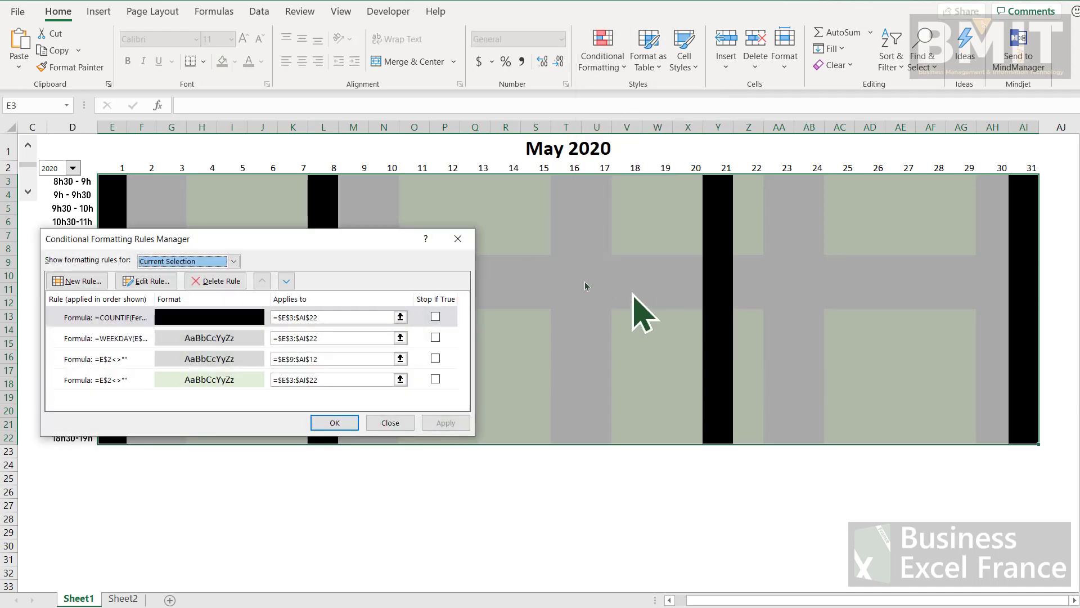
pyautogui.moveTo(330, 237); pyautogui.dragTo(564, 304)
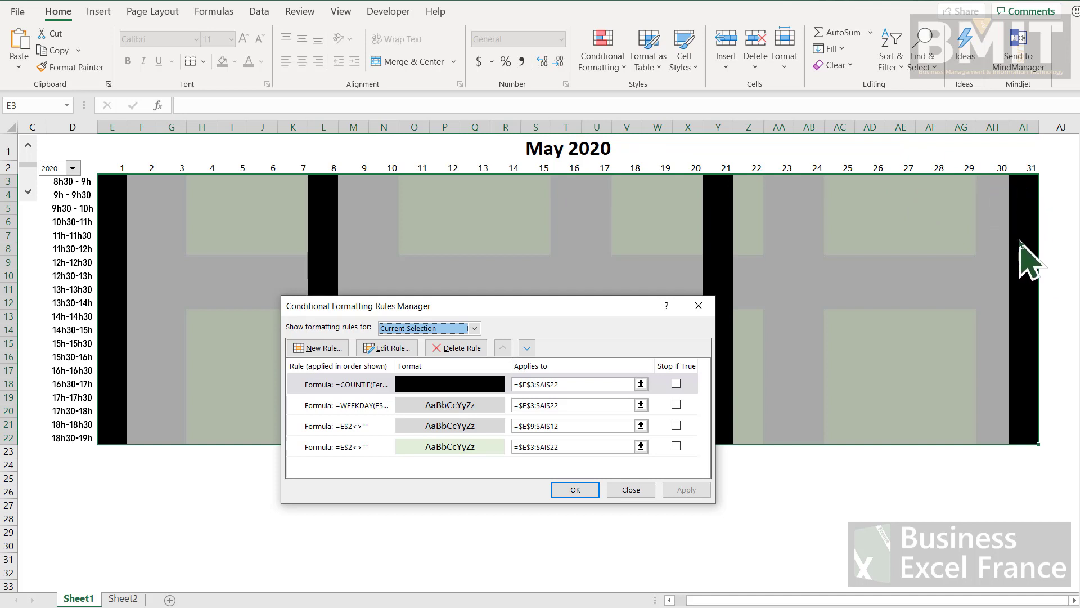
pyautogui.click(475, 385)
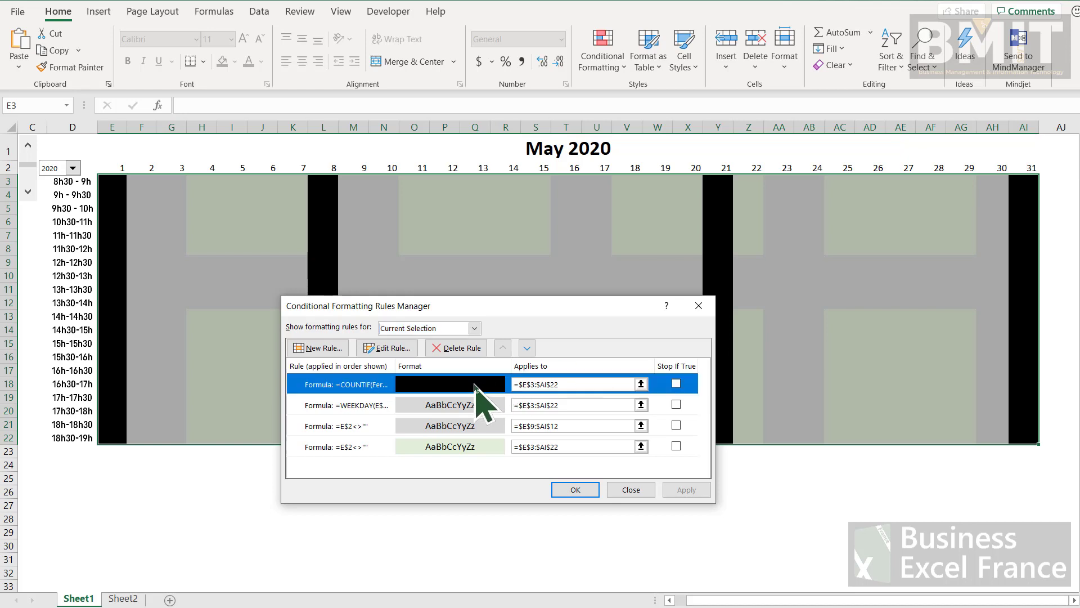
pyautogui.click(527, 349)
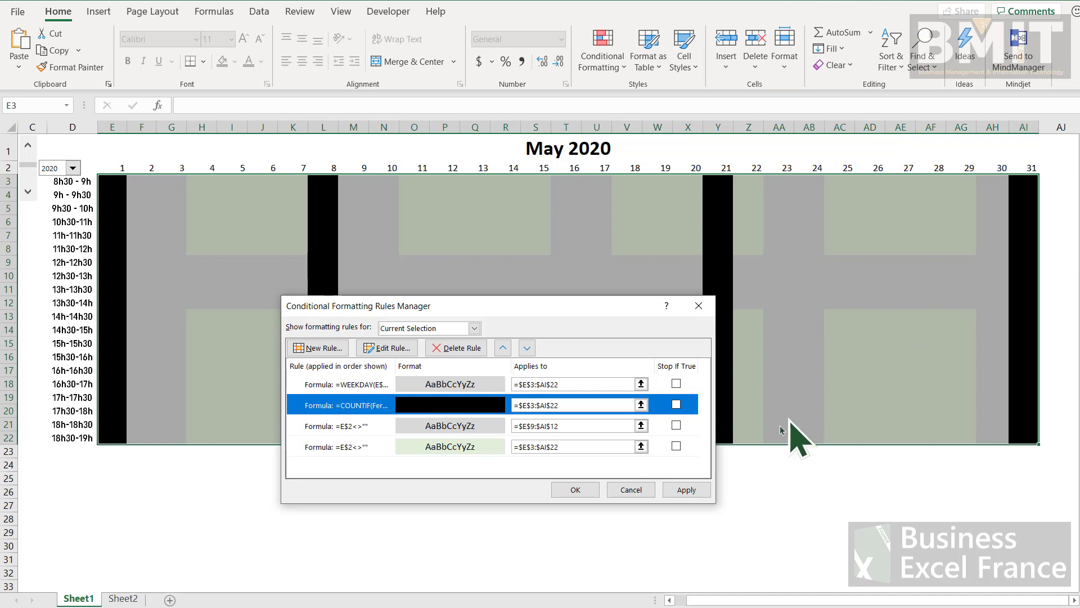
pyautogui.click(691, 489)
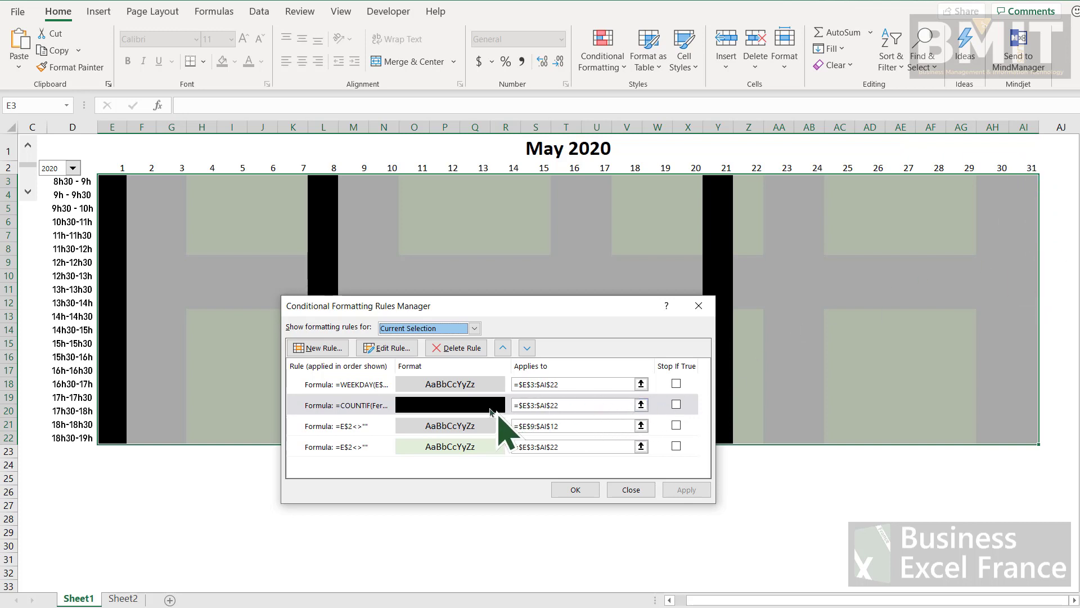
# Move the COUNTIF holiday rule back above the WEEKDAY rule and confirm the rule order.
pyautogui.click(471, 406)
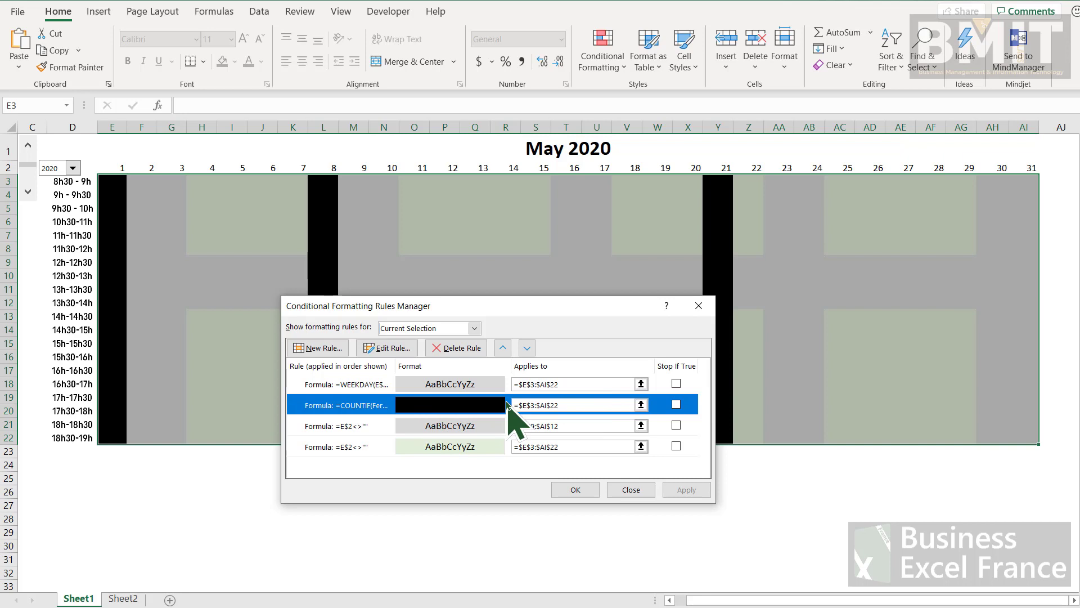
pyautogui.click(503, 347)
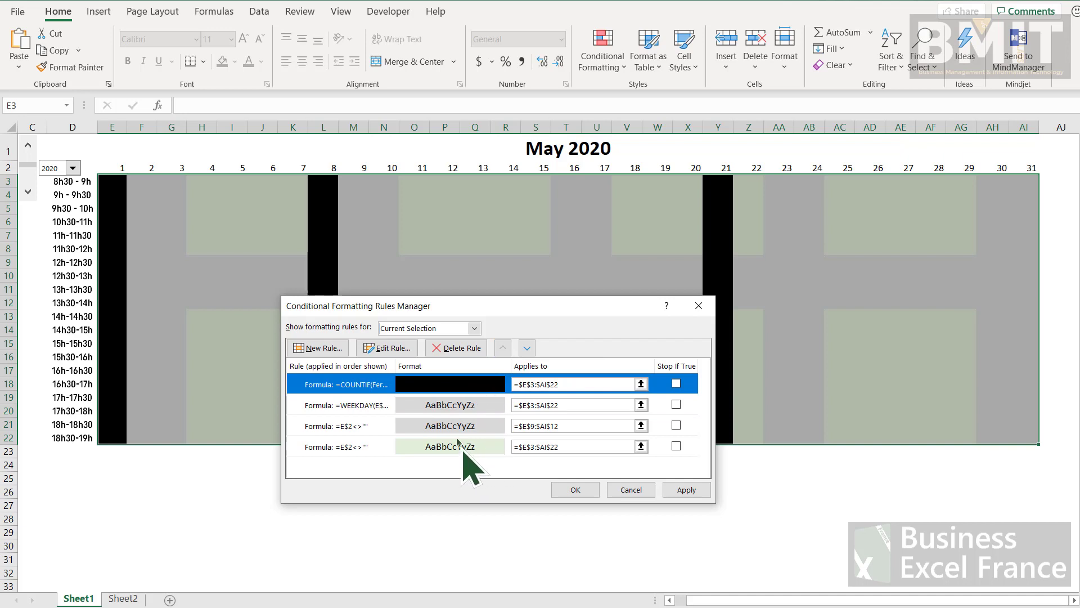
pyautogui.click(687, 490)
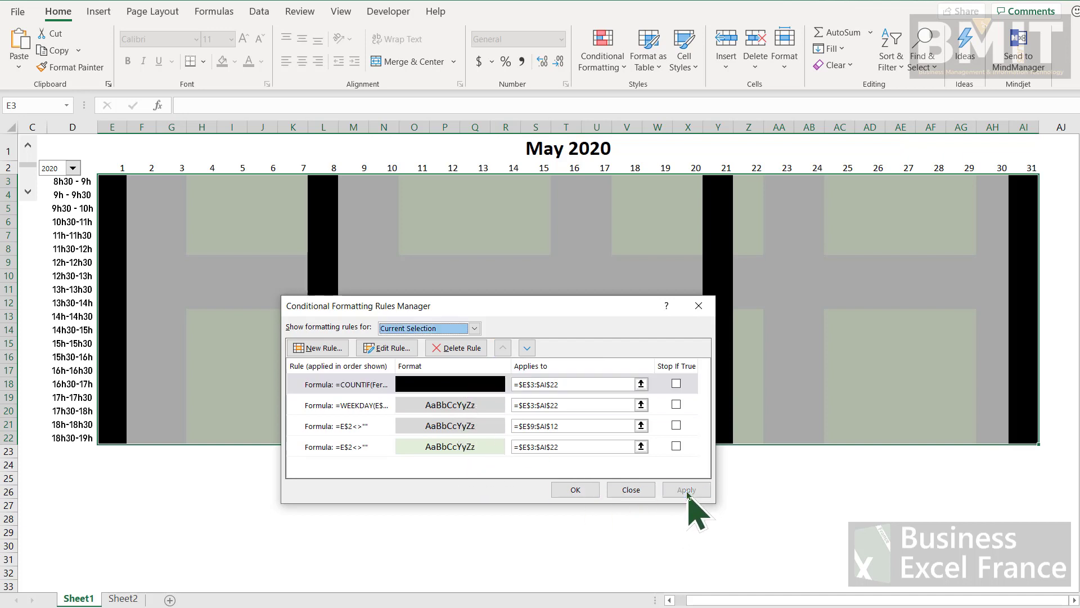
pyautogui.click(578, 489)
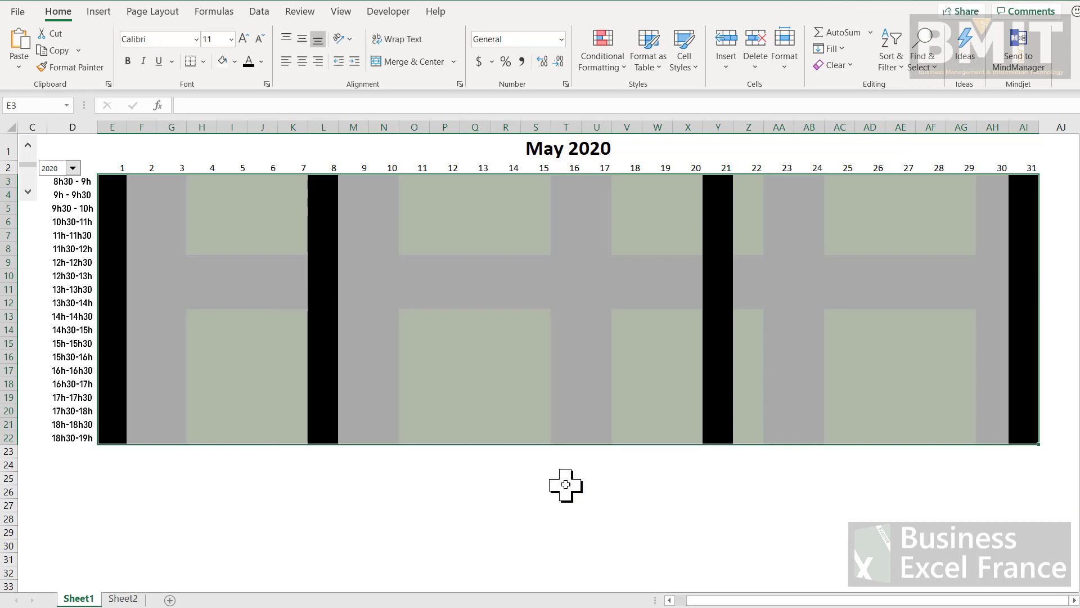
# Review the holiday names and dates on Sheet2 and return to the schedule on Sheet1.
pyautogui.click(682, 476)
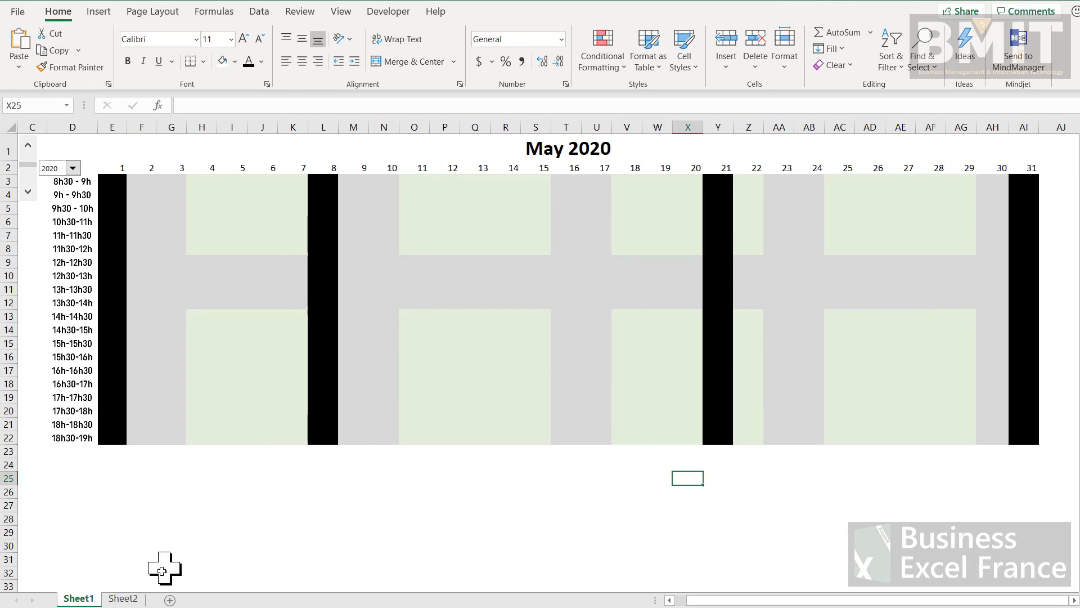
pyautogui.click(124, 598)
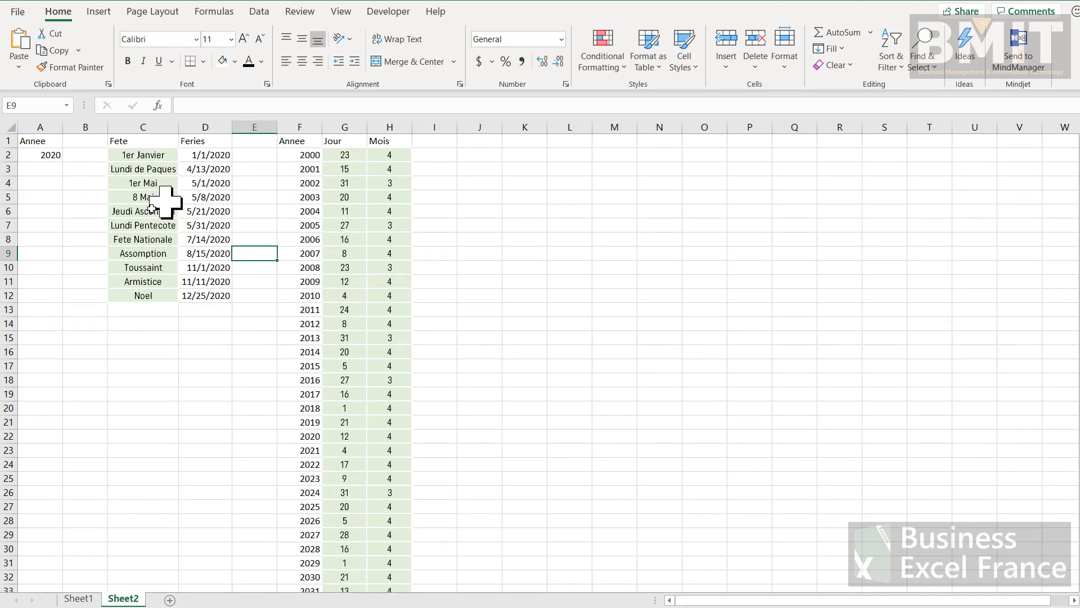
pyautogui.click(78, 599)
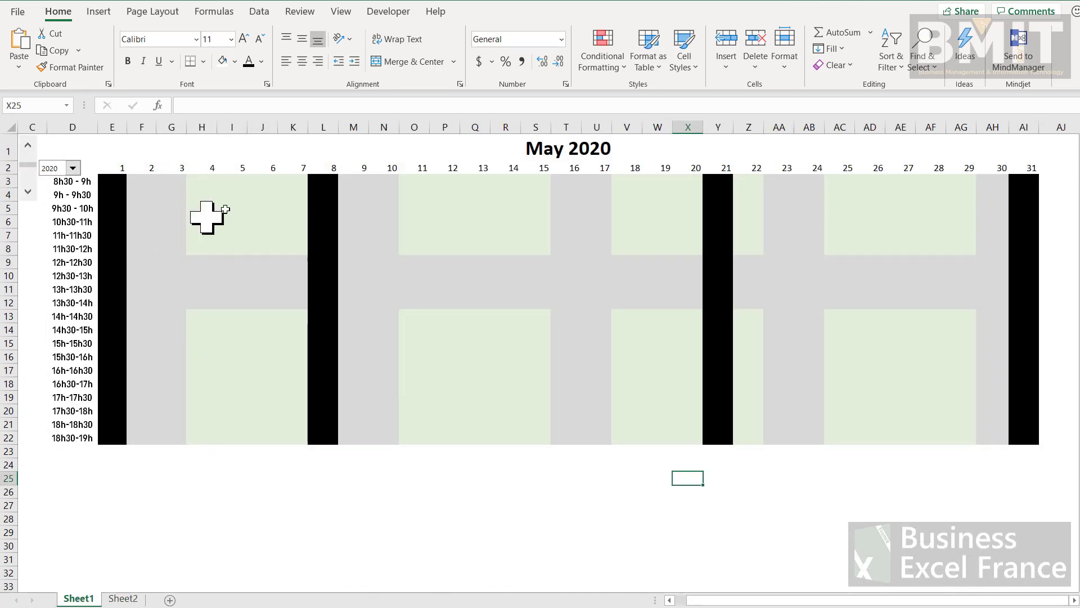